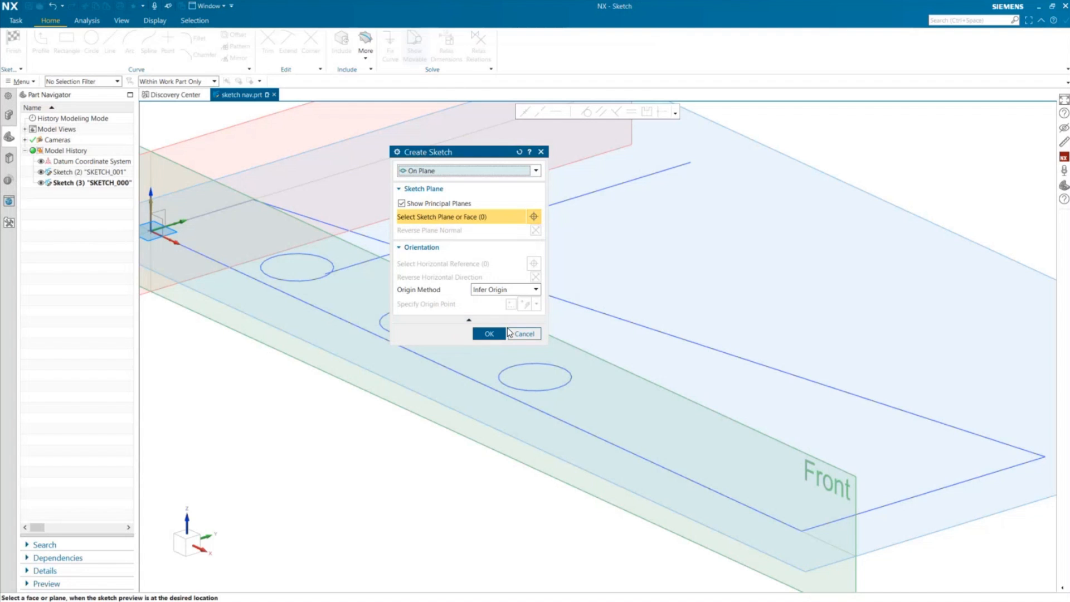
- Close the open sketch dialog and set the Sketch session customer default Create Sketch Method to Manual
click(518, 331)
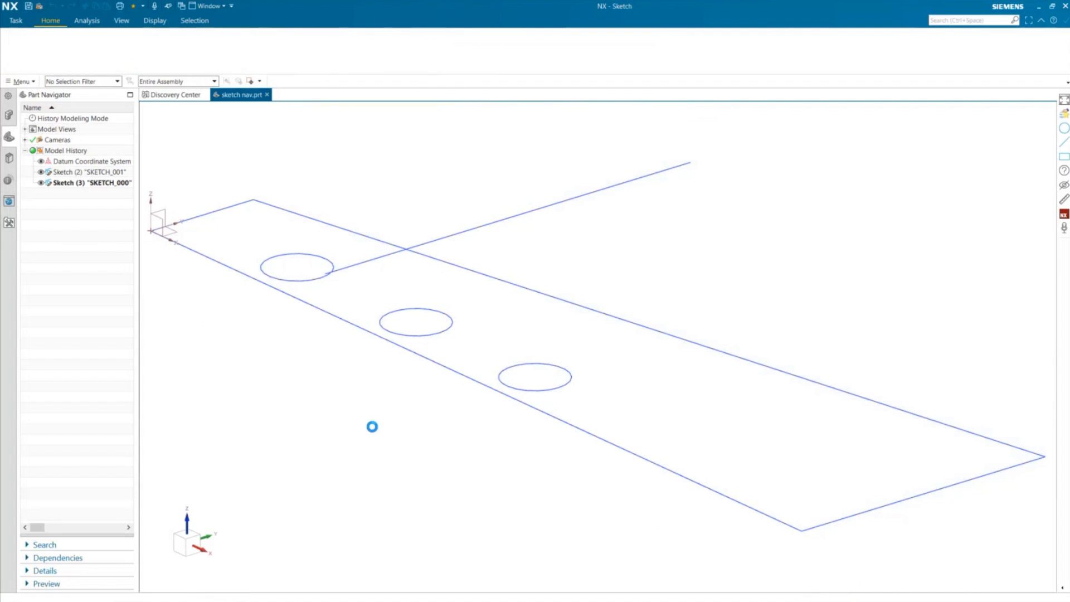
click(12, 22)
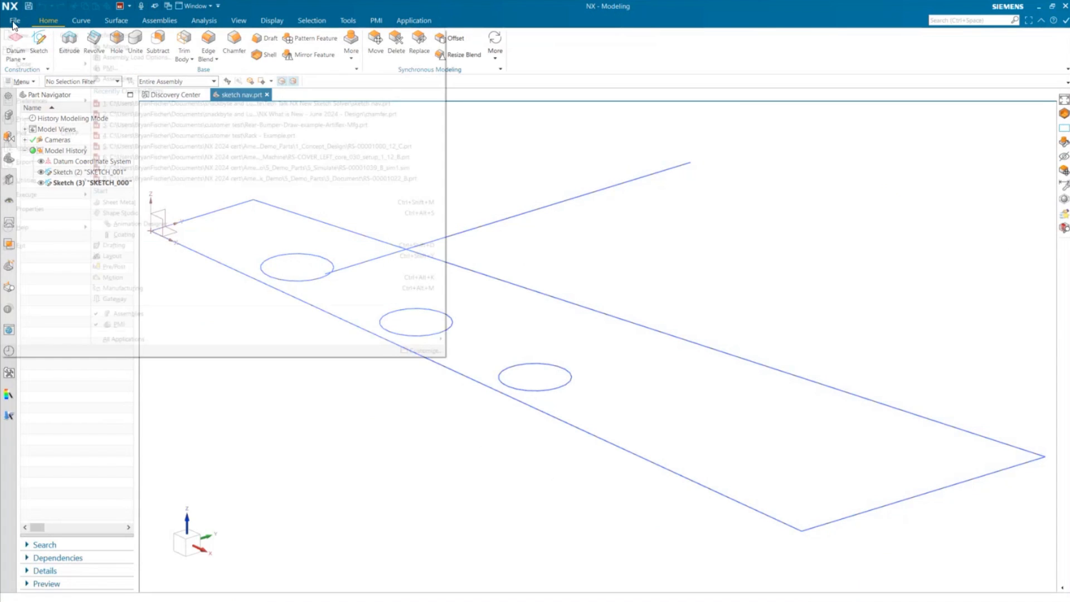
mouse_move(29, 186)
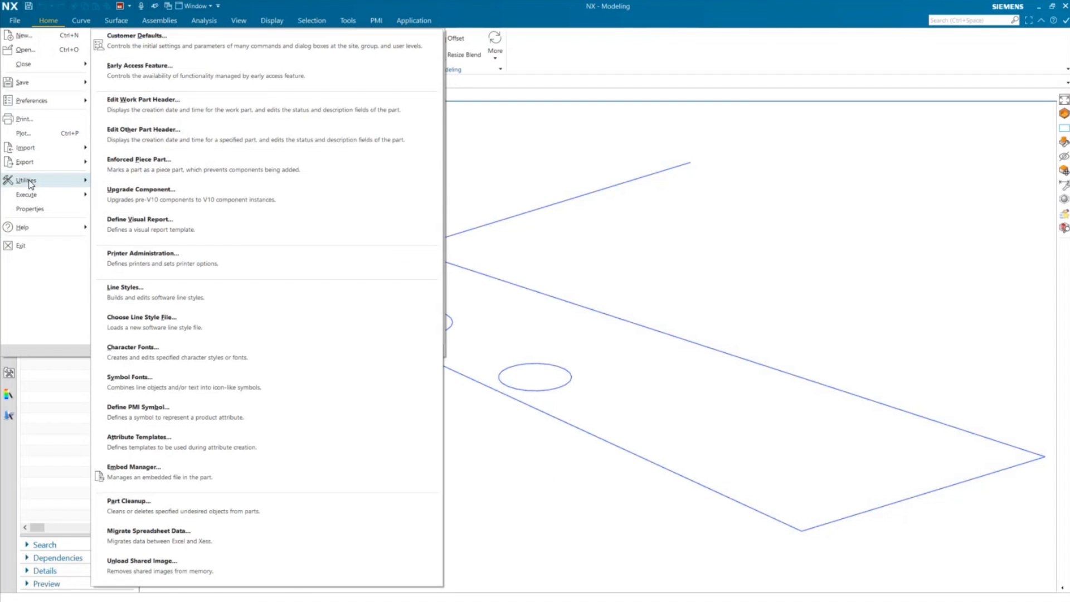
click(276, 40)
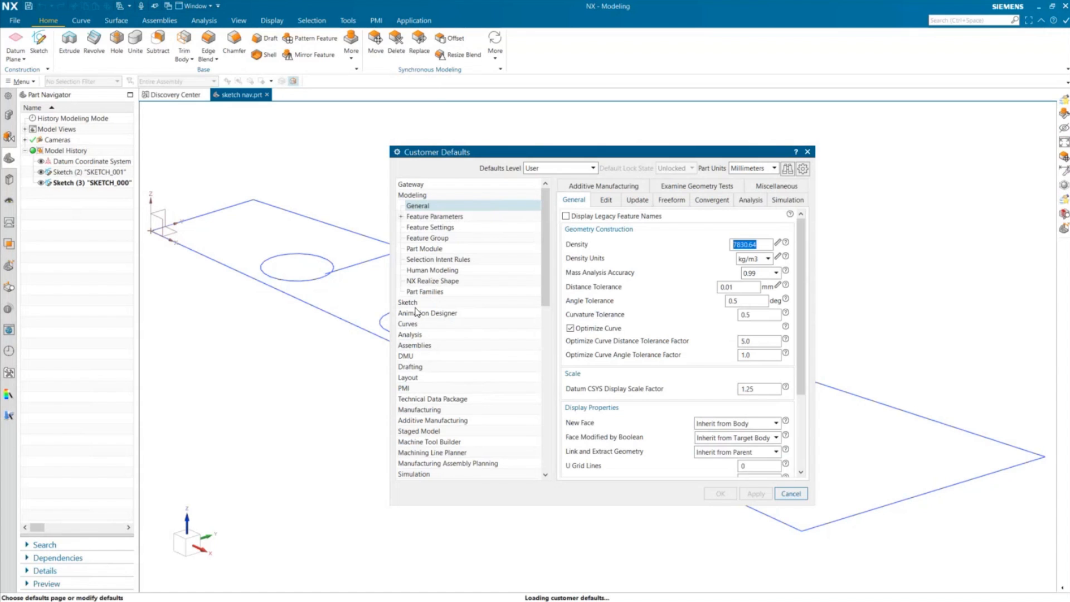
click(415, 304)
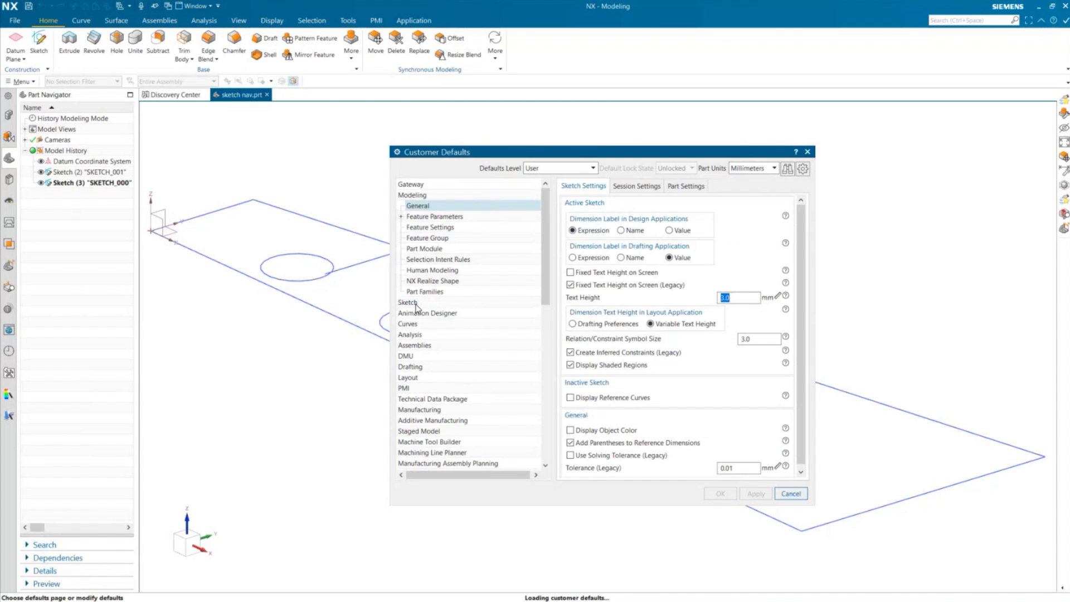
click(629, 188)
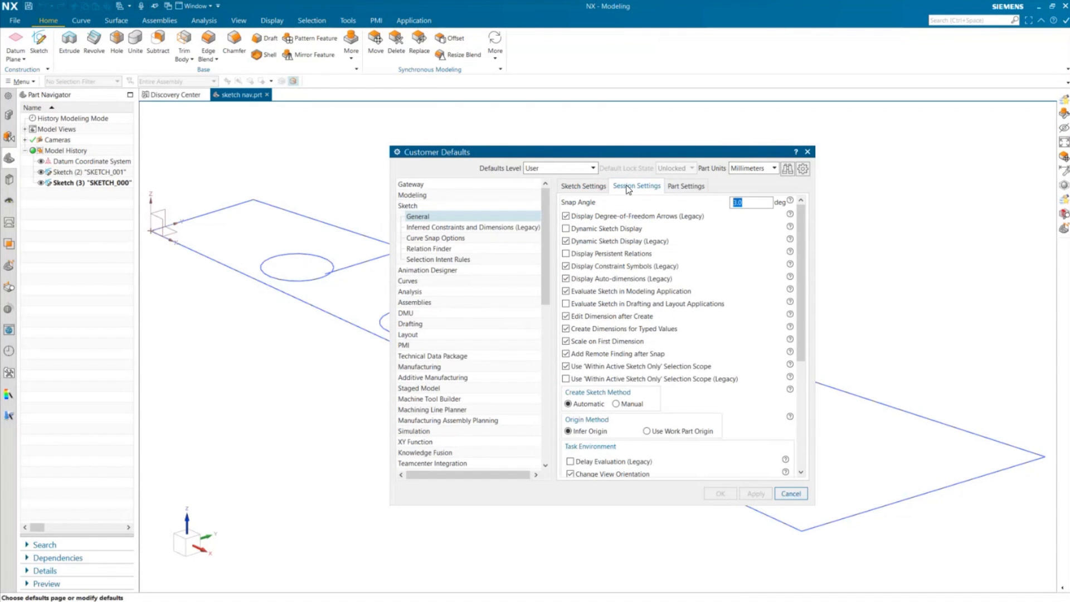
click(617, 404)
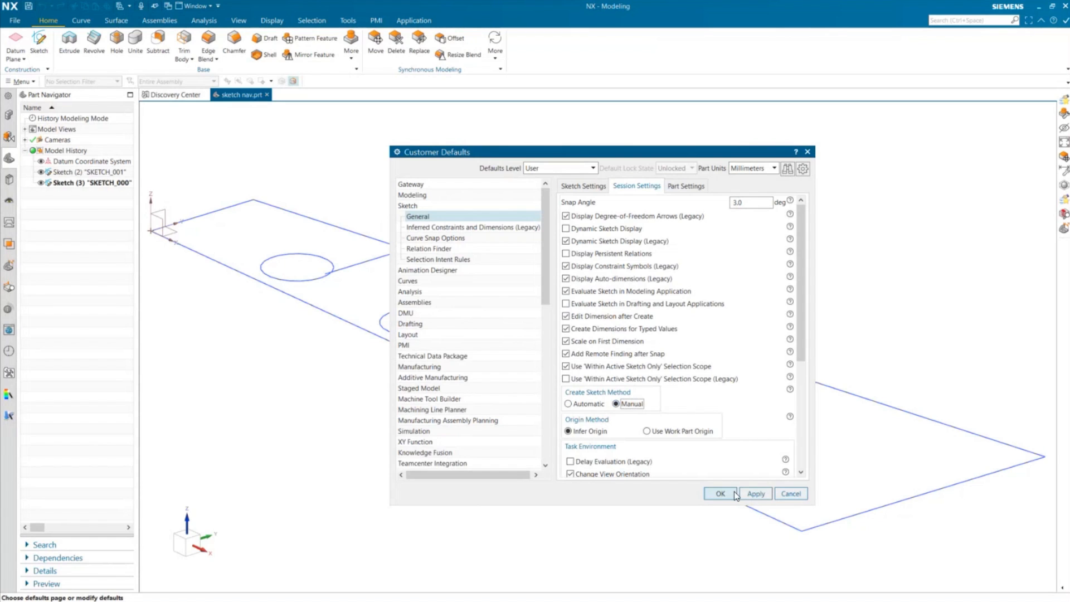
click(729, 493)
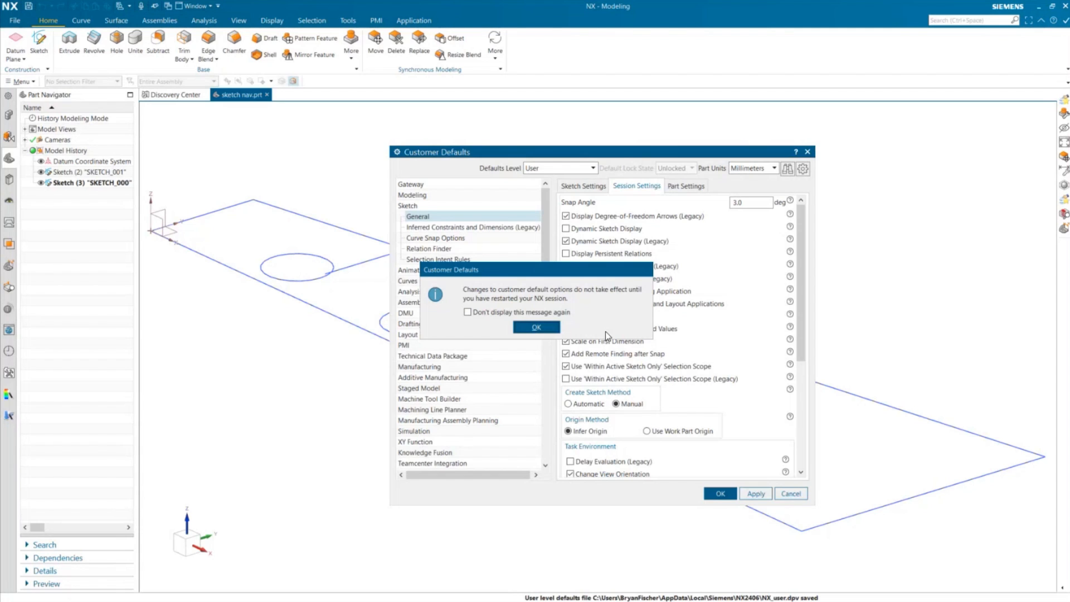
click(537, 327)
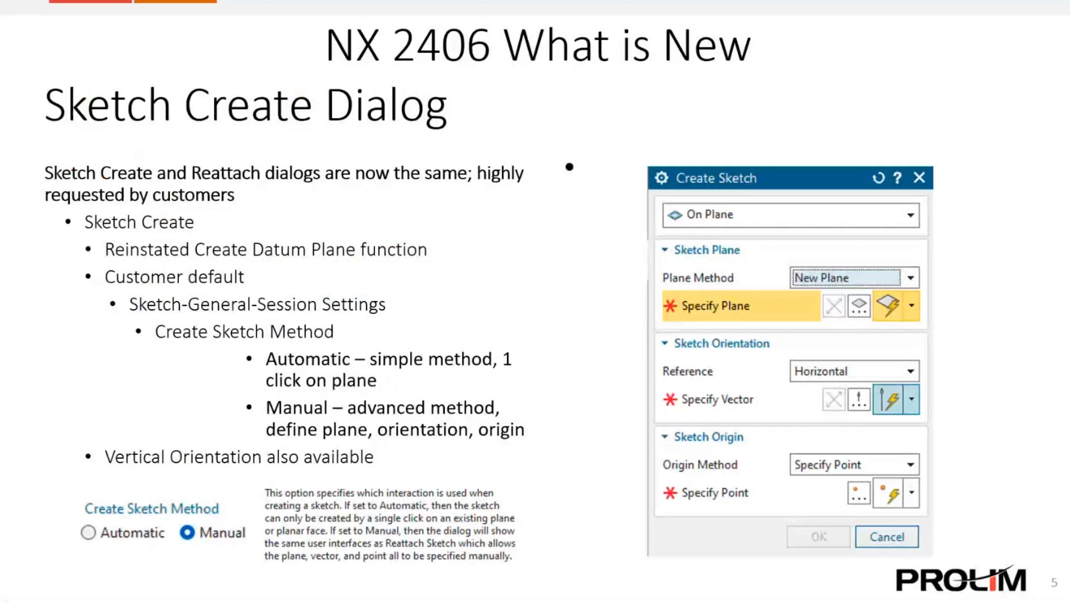
key(Right)
click(425, 491)
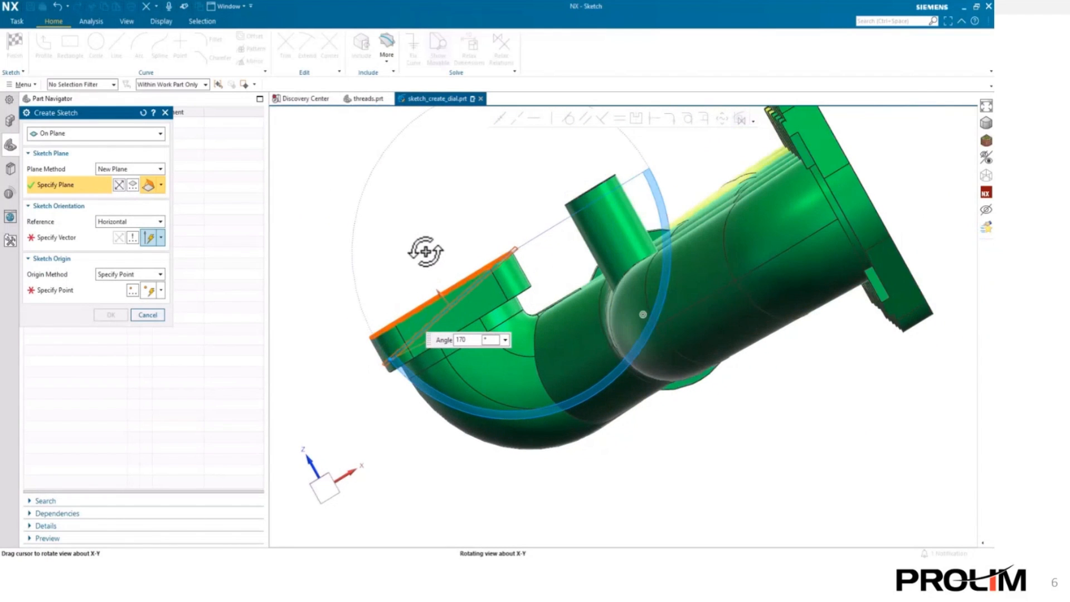
- Create the sketch on the flange face, oriented along its edge, with the origin at the corner hole's center
click(45, 239)
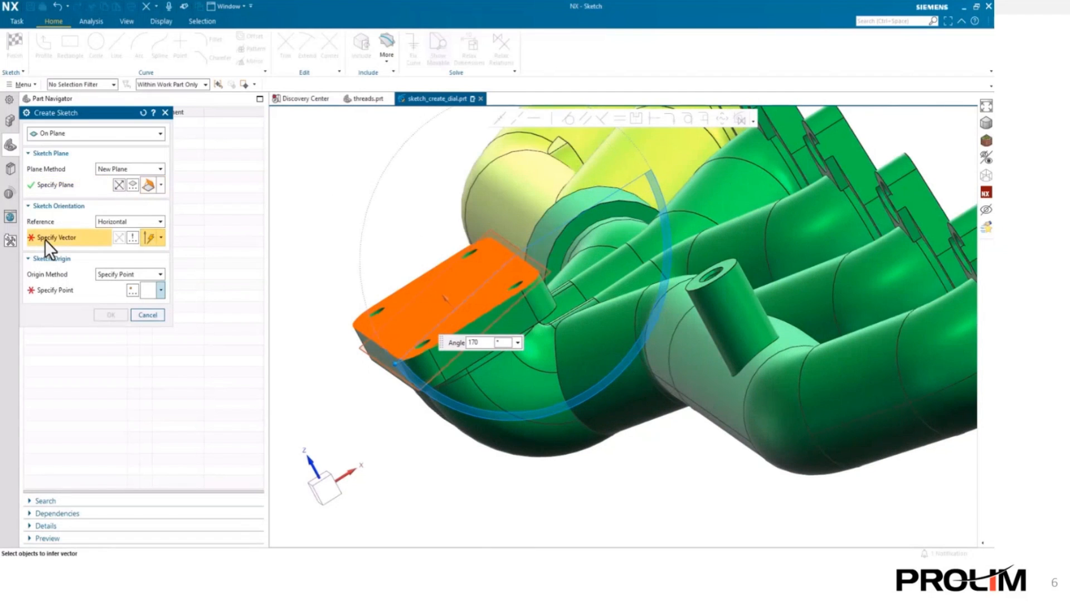
click(505, 249)
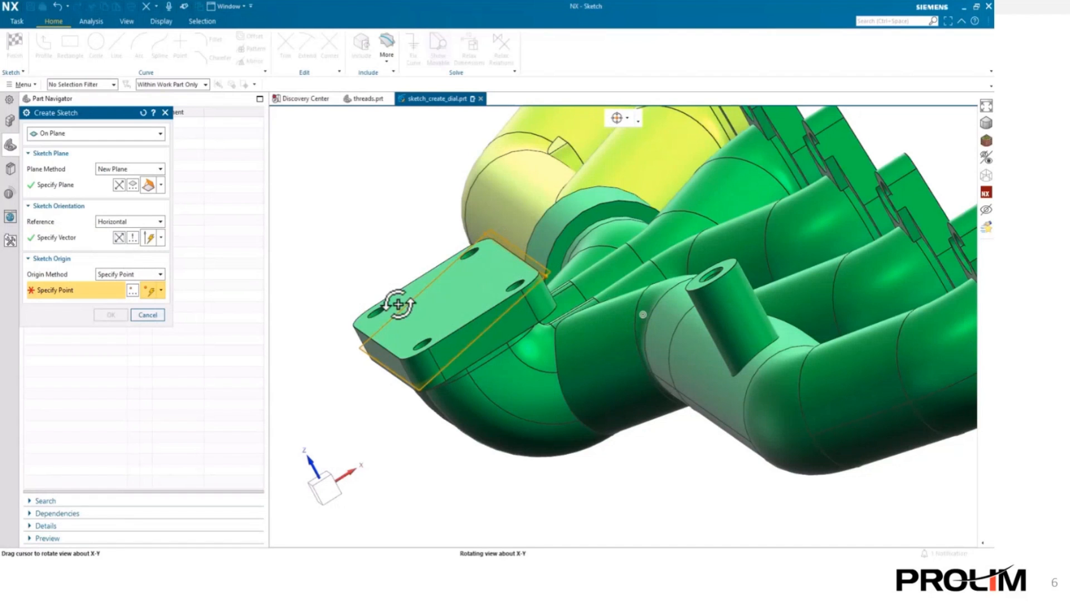
middle_drag(399, 304, 411, 313)
click(464, 246)
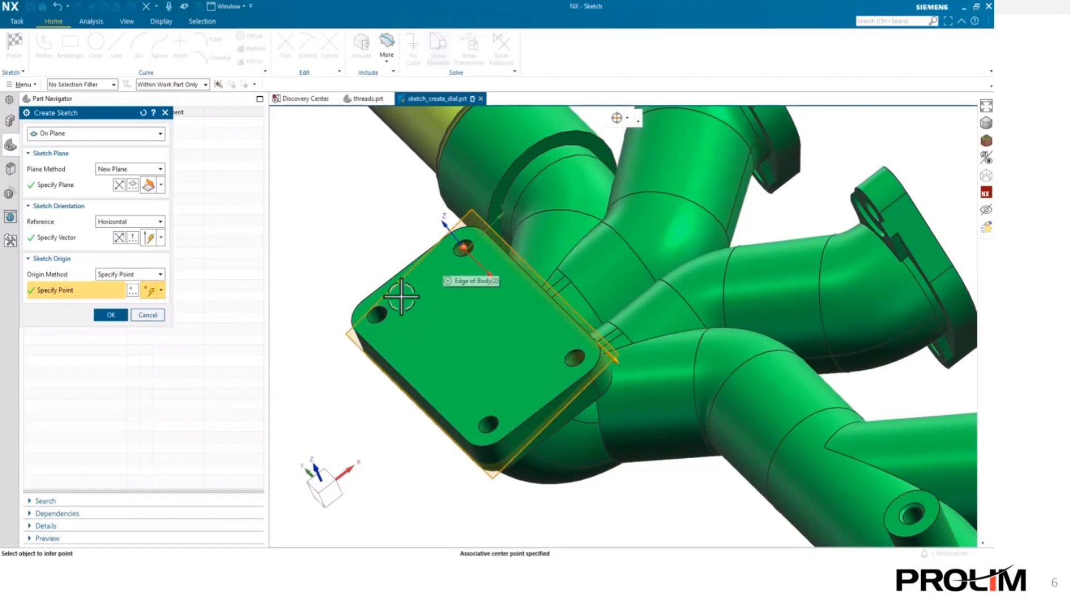
middle_drag(434, 351, 454, 341)
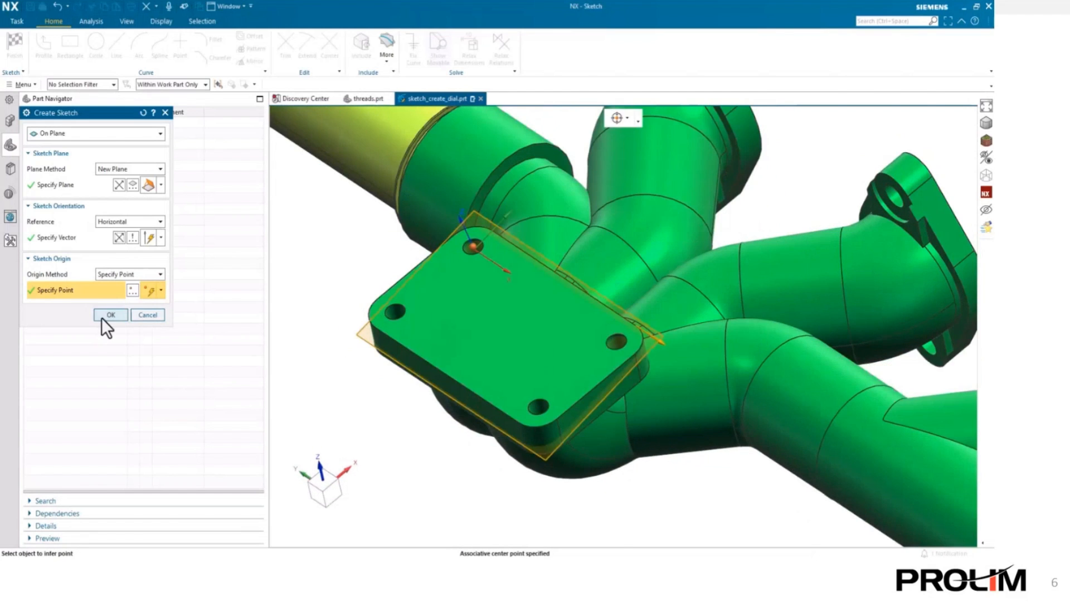
click(104, 316)
- Sketch a circle on the yellow pipe and set its diameter to 18.5
mouse_move(411, 377)
shift+middle_down()
mouse_move(716, 506)
mouse_move(711, 520)
shift+middle_up()
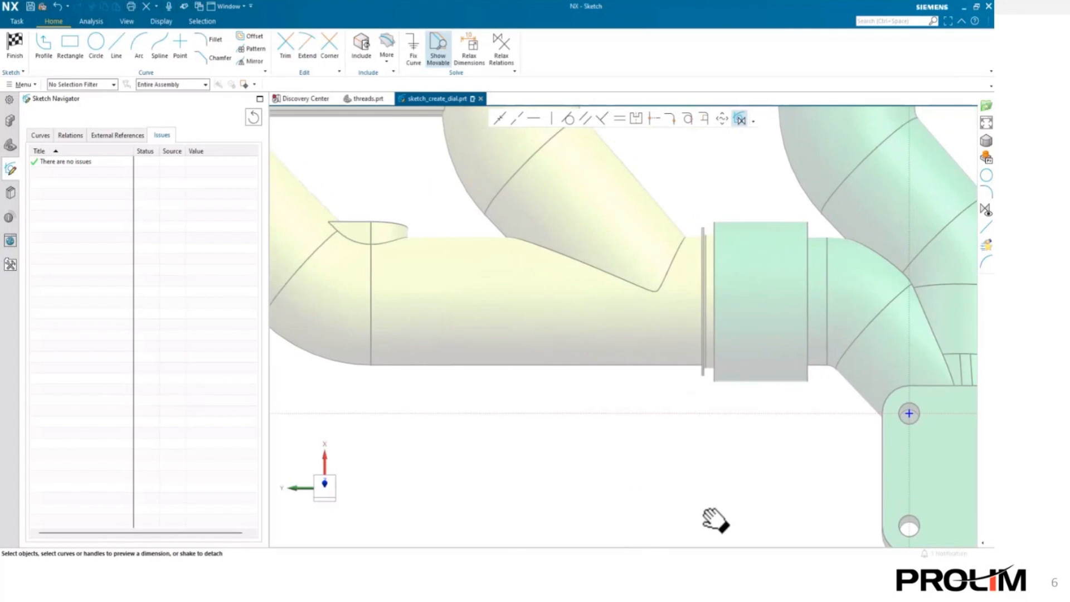
click(99, 44)
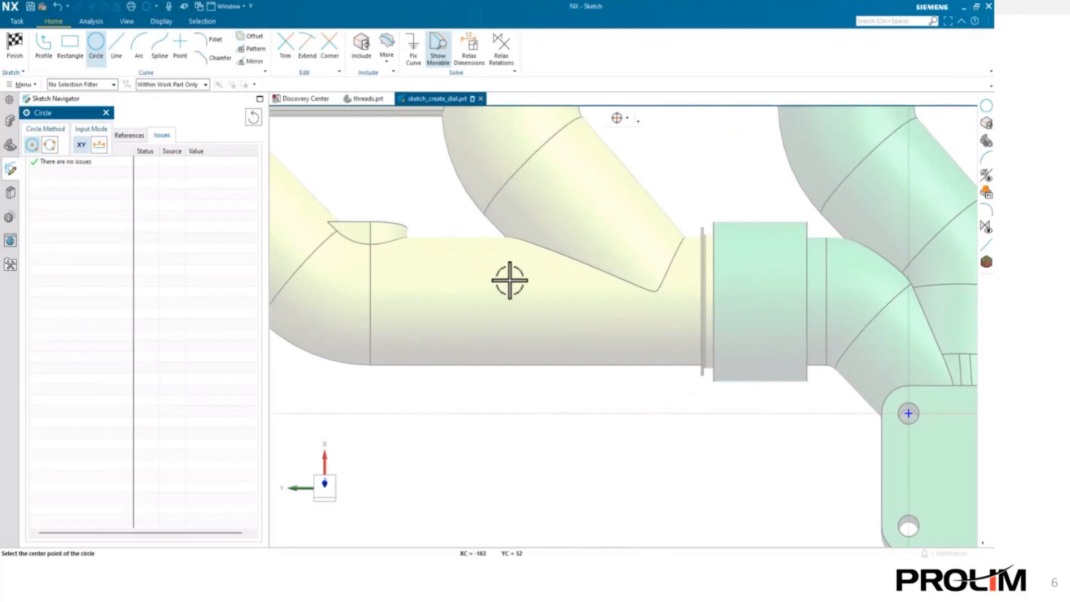
click(502, 301)
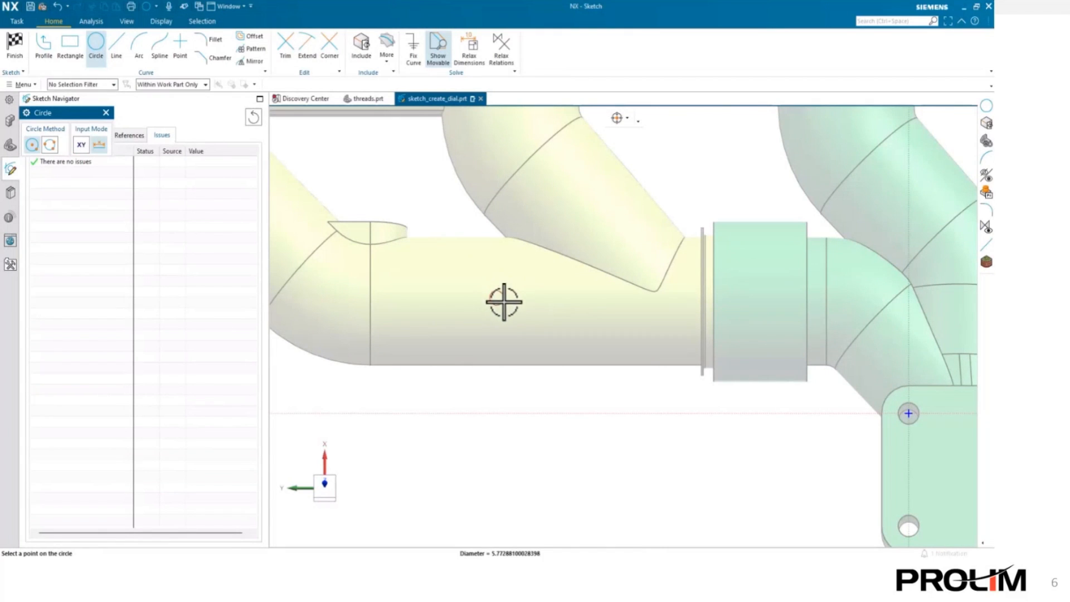
click(510, 286)
key(Escape)
click(510, 286)
click(544, 276)
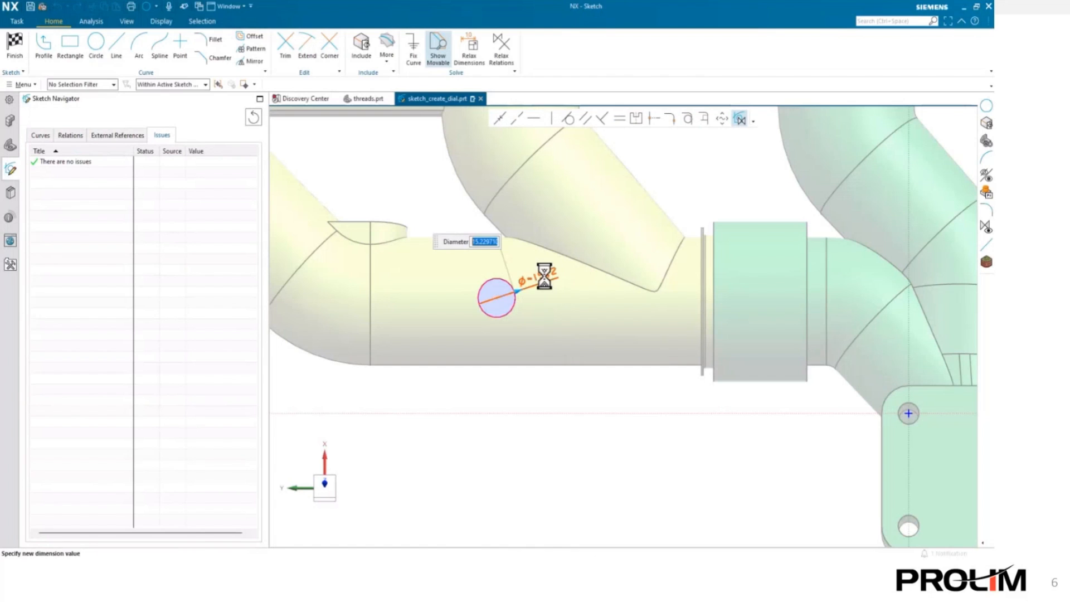
text(18.5)
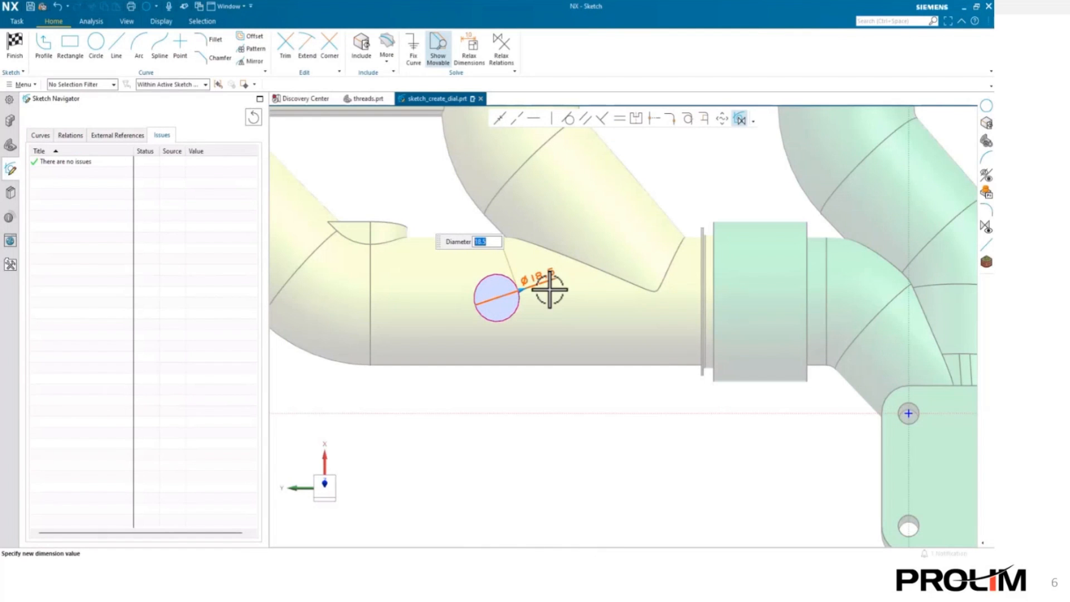
key(Return)
- Dimension the circle center from the horizontal axis, set its distance from the vertical axis to 175, and finish the sketch
click(518, 413)
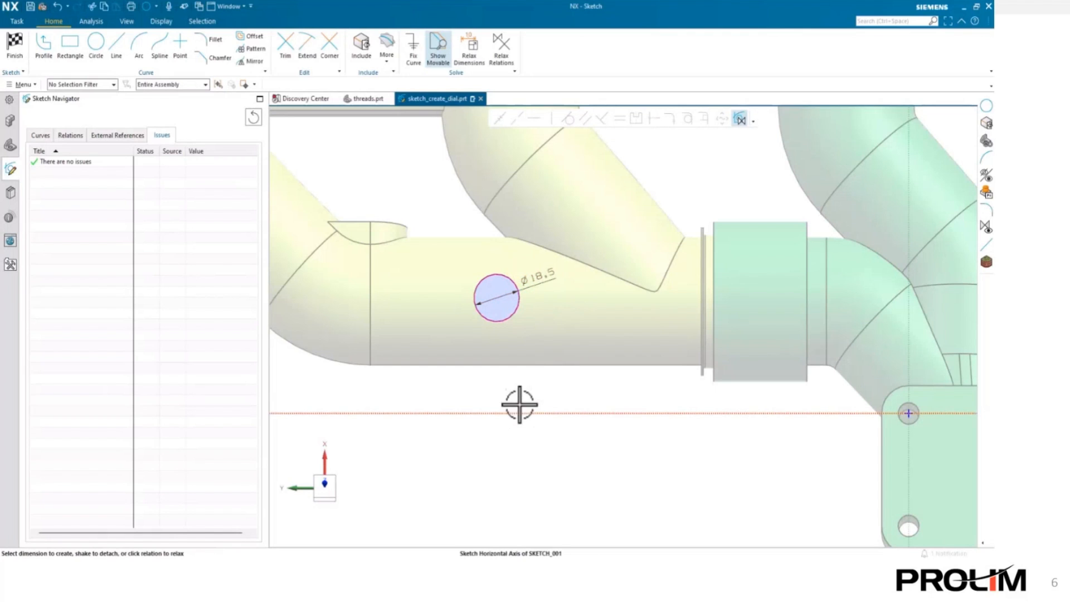
click(497, 298)
click(502, 338)
key(Return)
click(910, 228)
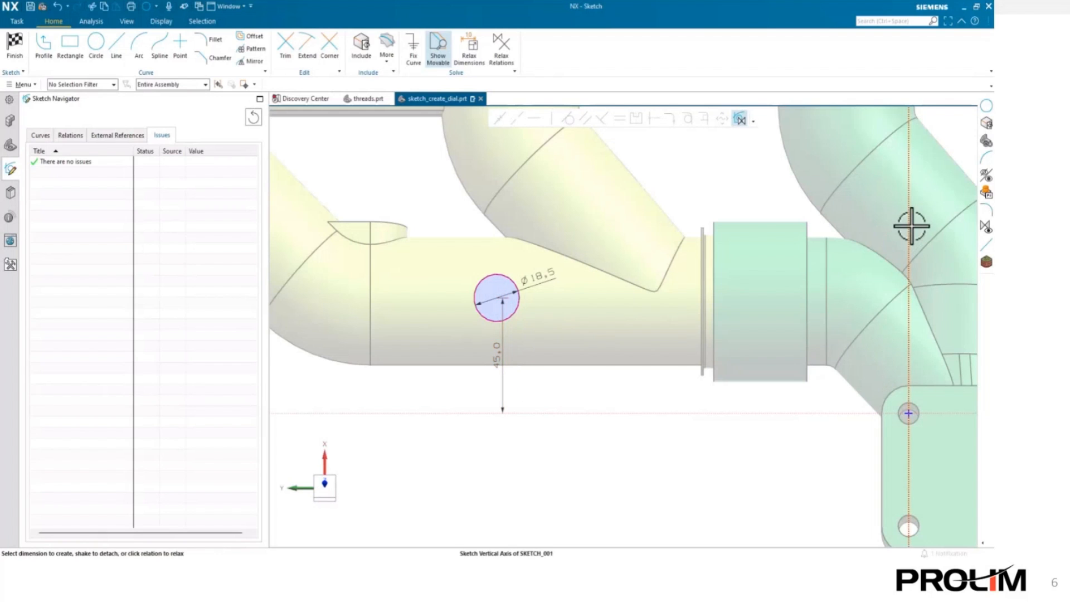
click(497, 298)
click(605, 306)
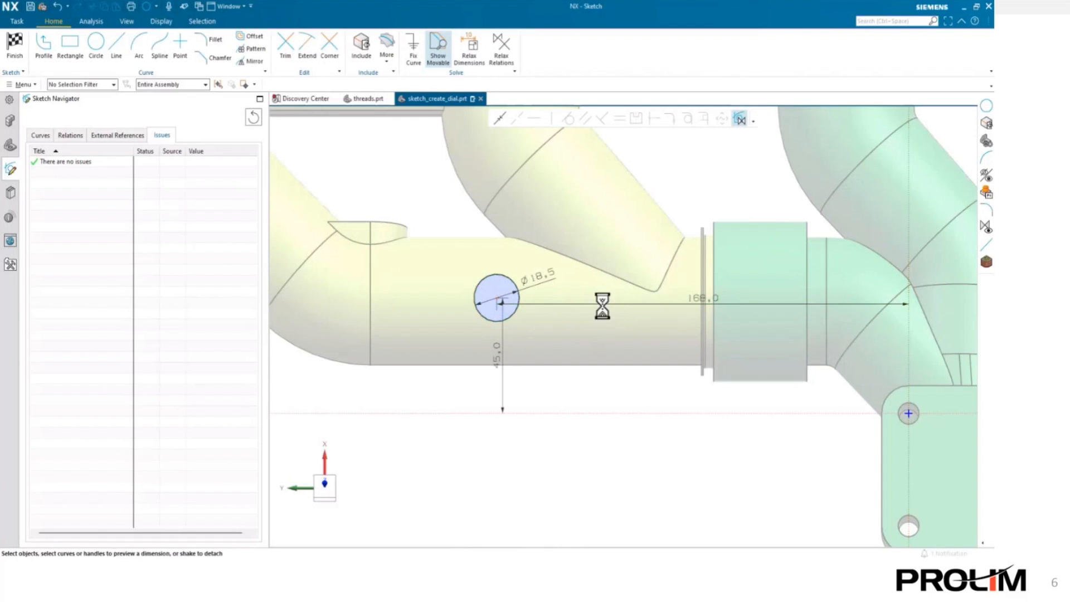
text(175)
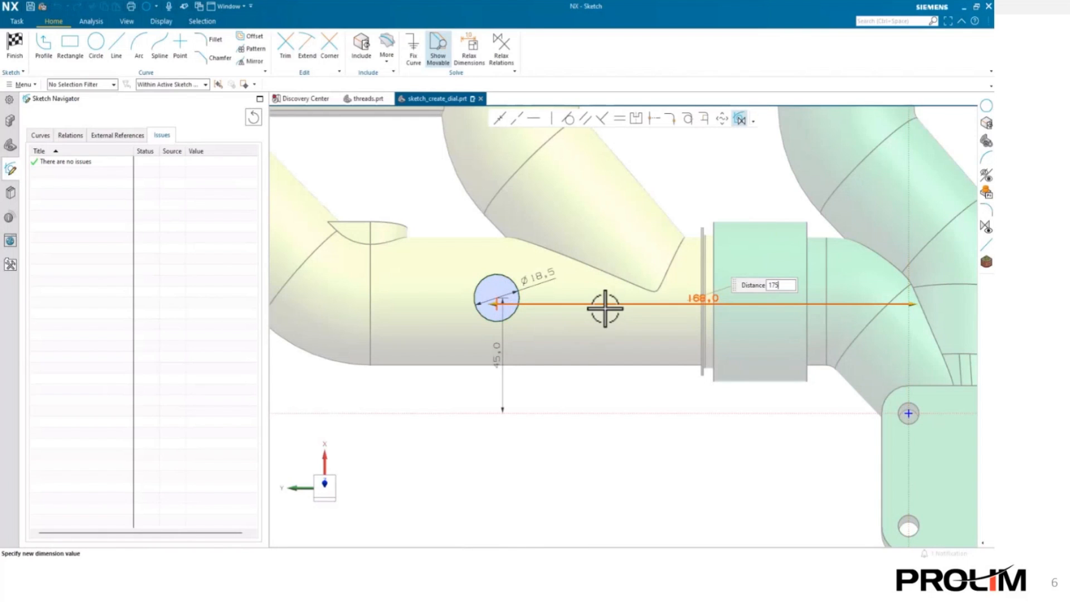
key(Return)
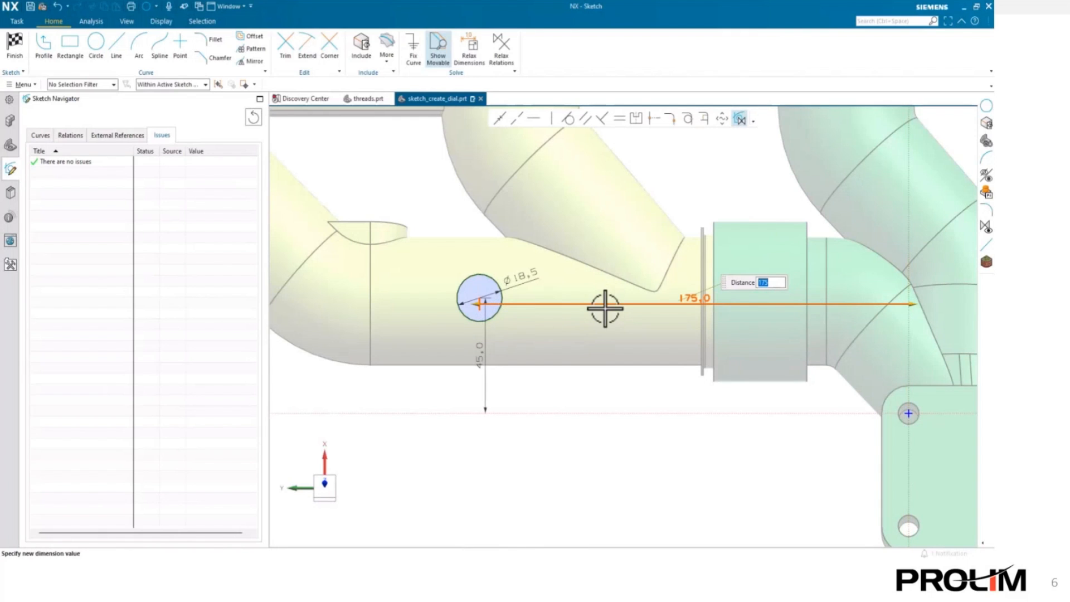
click(571, 395)
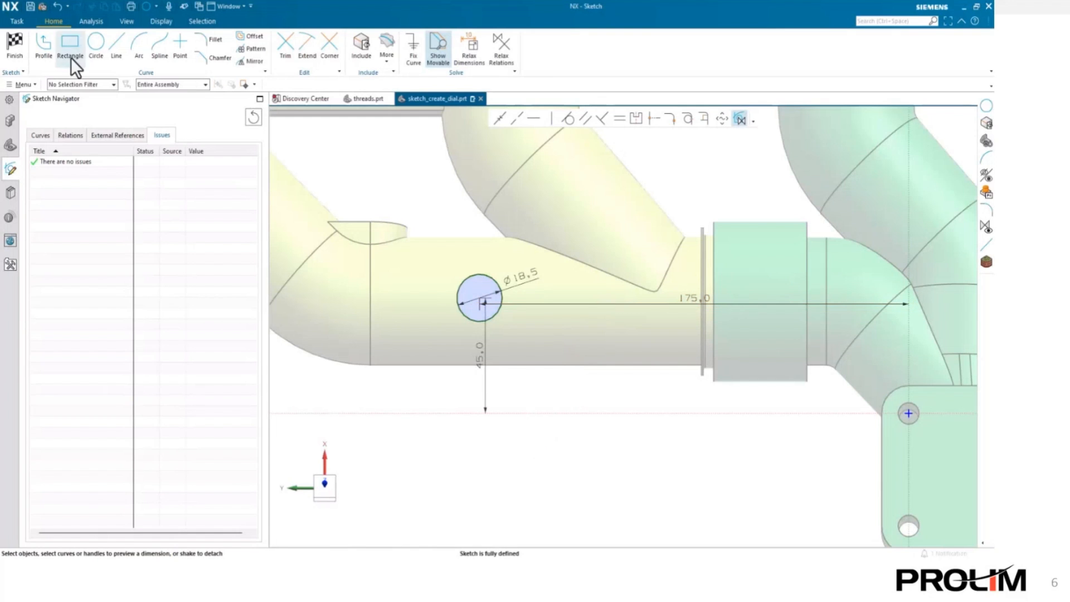
click(16, 48)
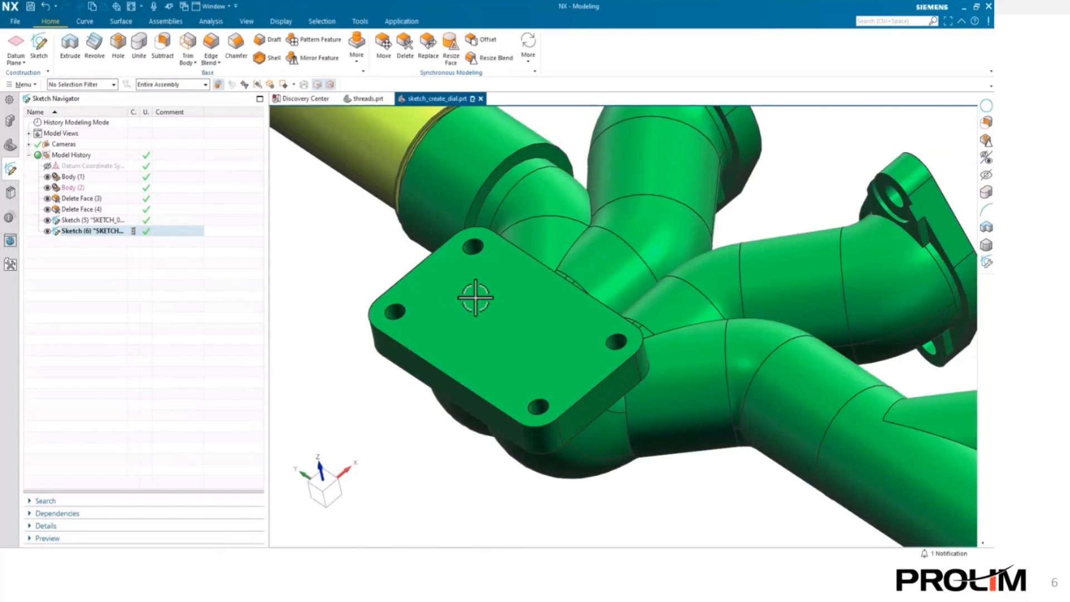
- Extrude the circle with End set to Until Next, uniting it with the yellow pipe body
mouse_move(426, 211)
shift+middle_down()
mouse_move(459, 266)
mouse_move(610, 418)
shift+middle_up()
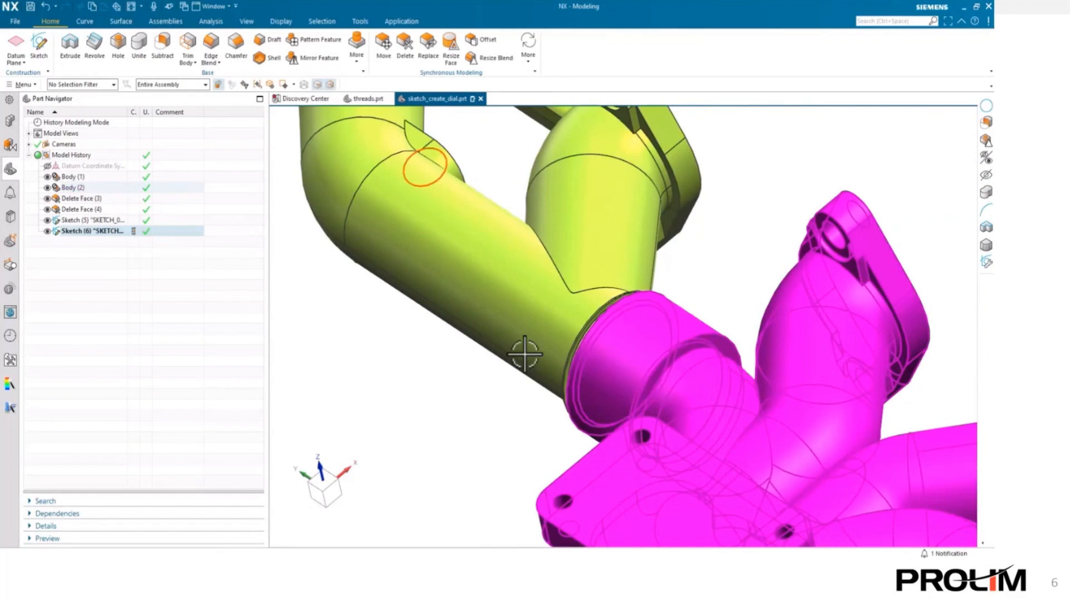
click(70, 44)
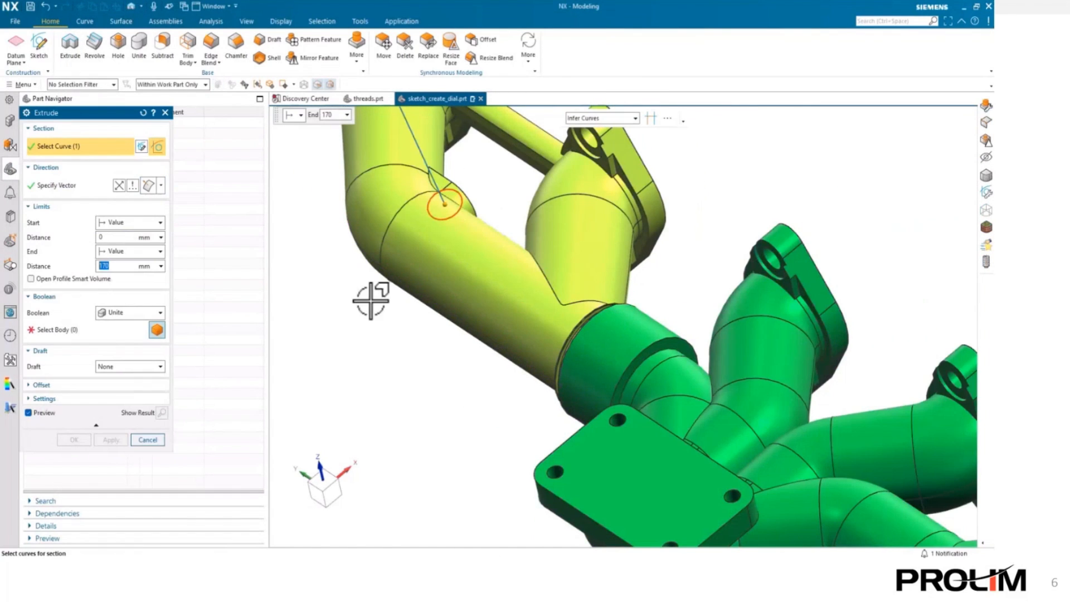
click(114, 185)
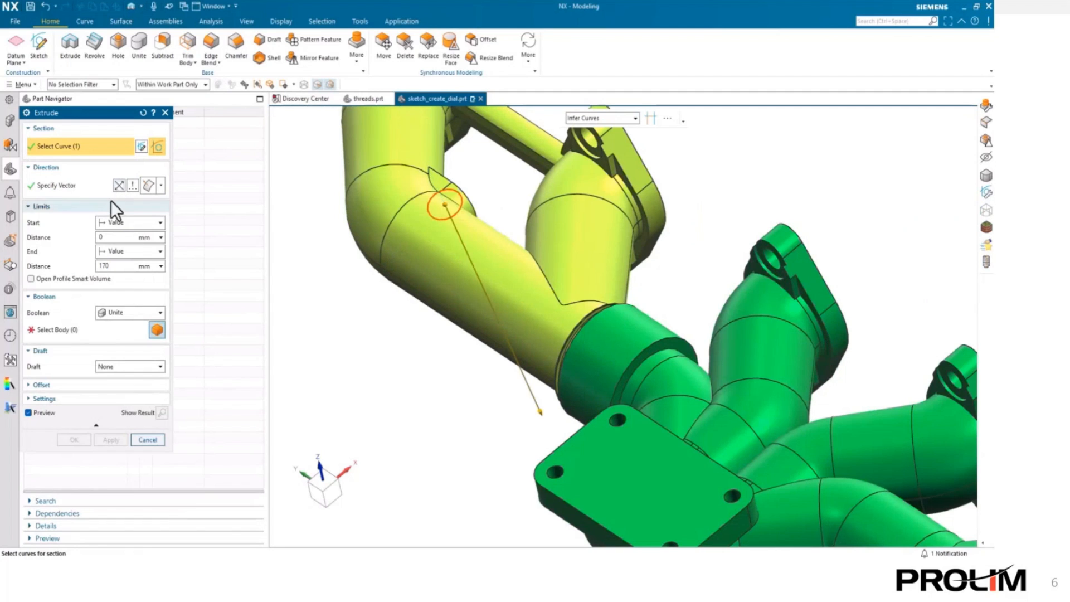
click(125, 252)
click(133, 298)
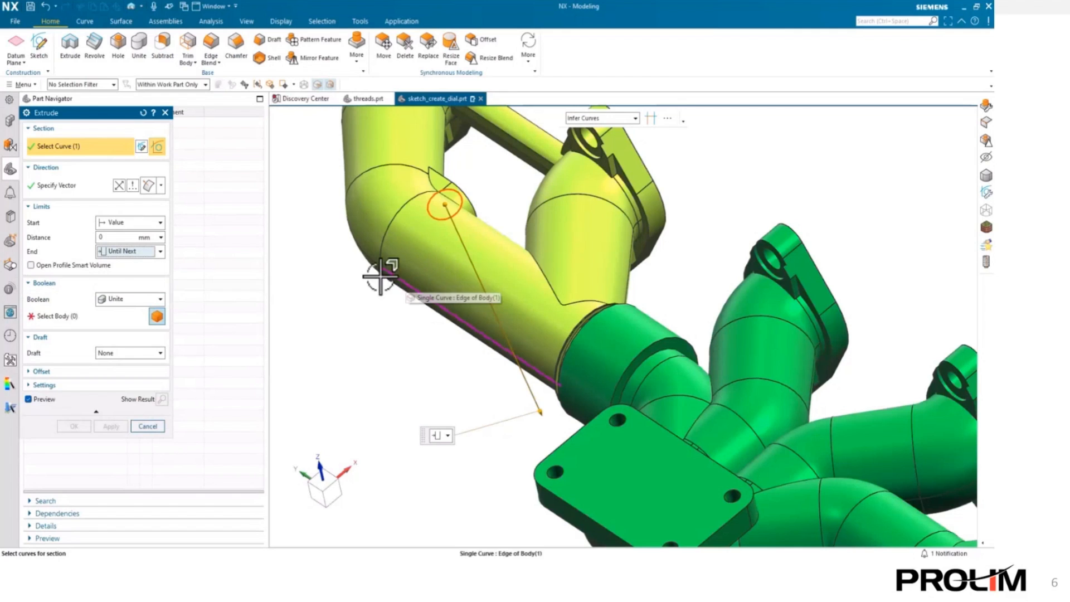
click(50, 316)
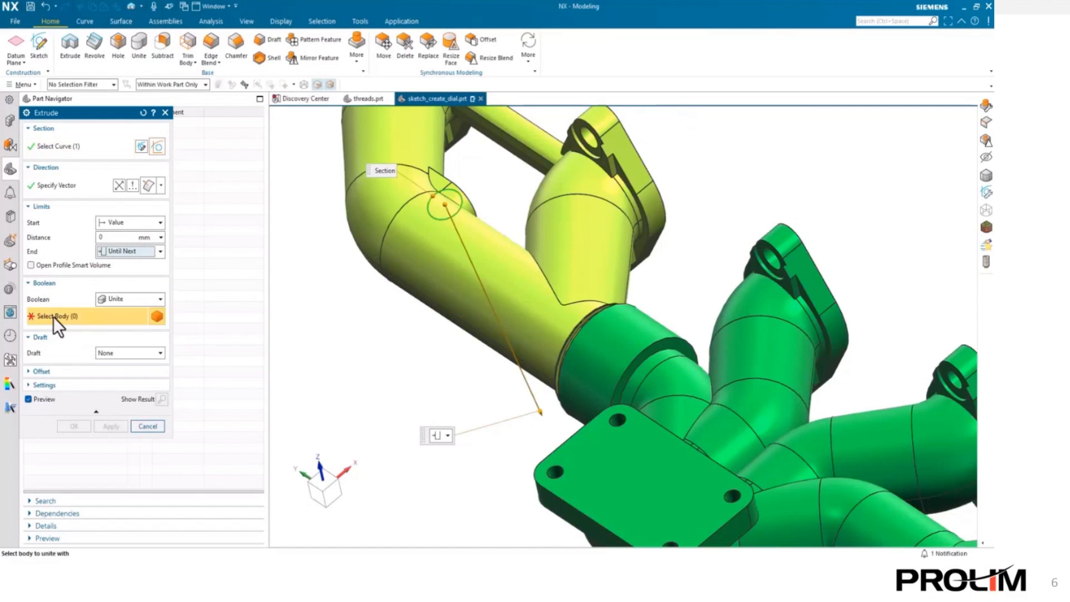
click(442, 294)
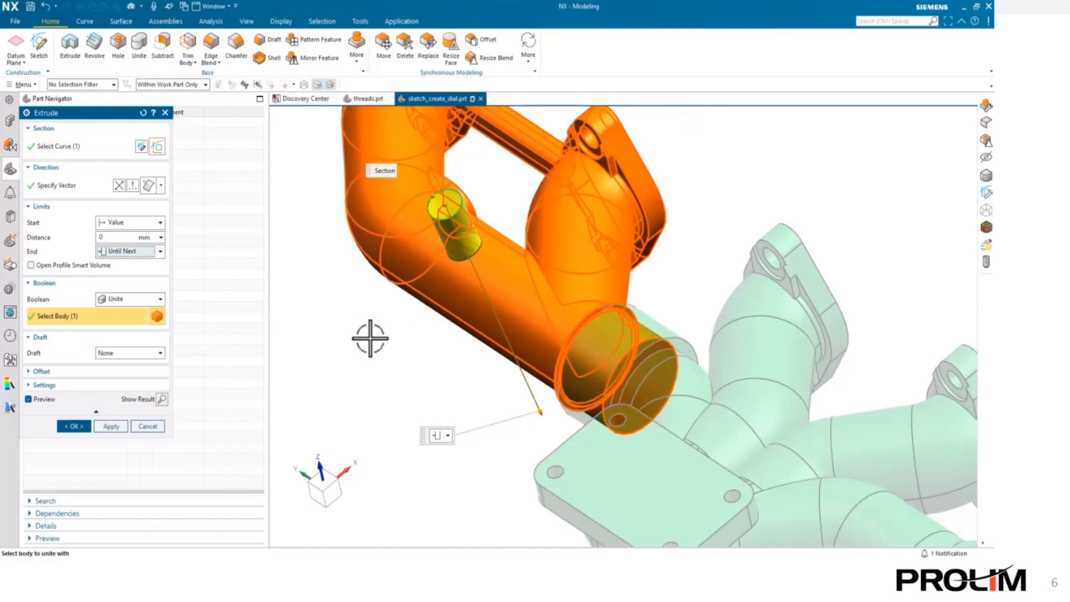
- Add a From Start Limit draft to the extrusion and complete it
click(137, 353)
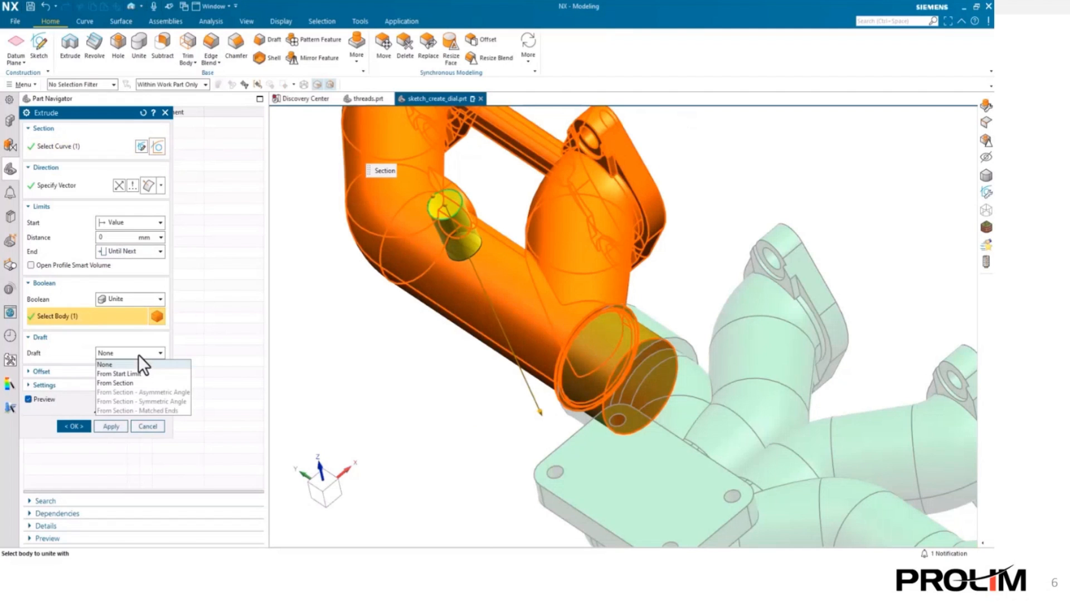
click(130, 372)
middle_drag(326, 323, 363, 311)
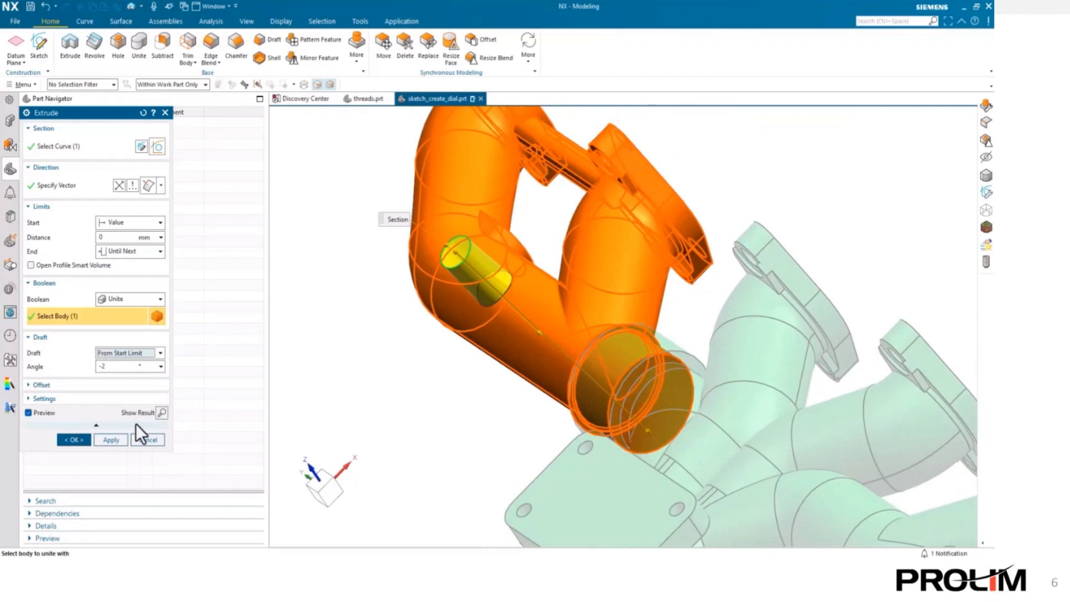
click(75, 440)
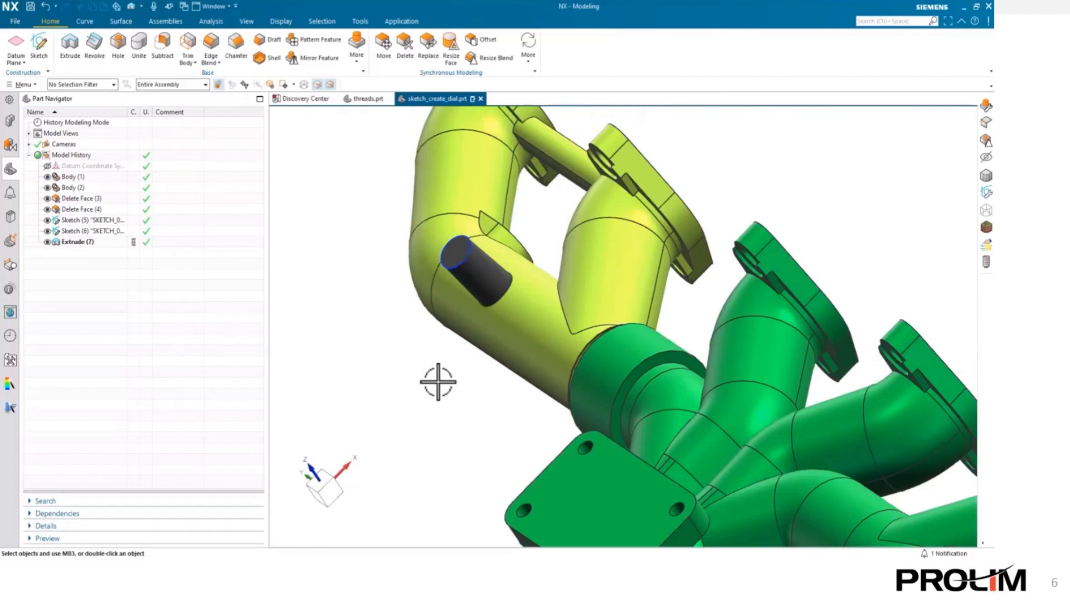
middle_drag(437, 382, 429, 359)
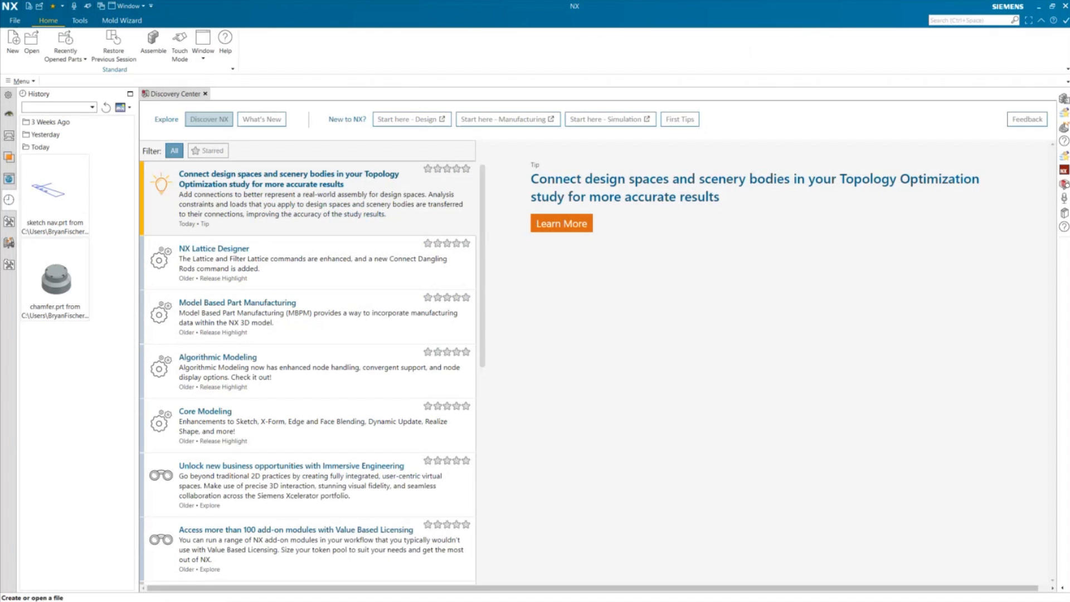
- Open the sketch nav.prt part and start a new On Plane sketch using the New Plane method
click(39, 192)
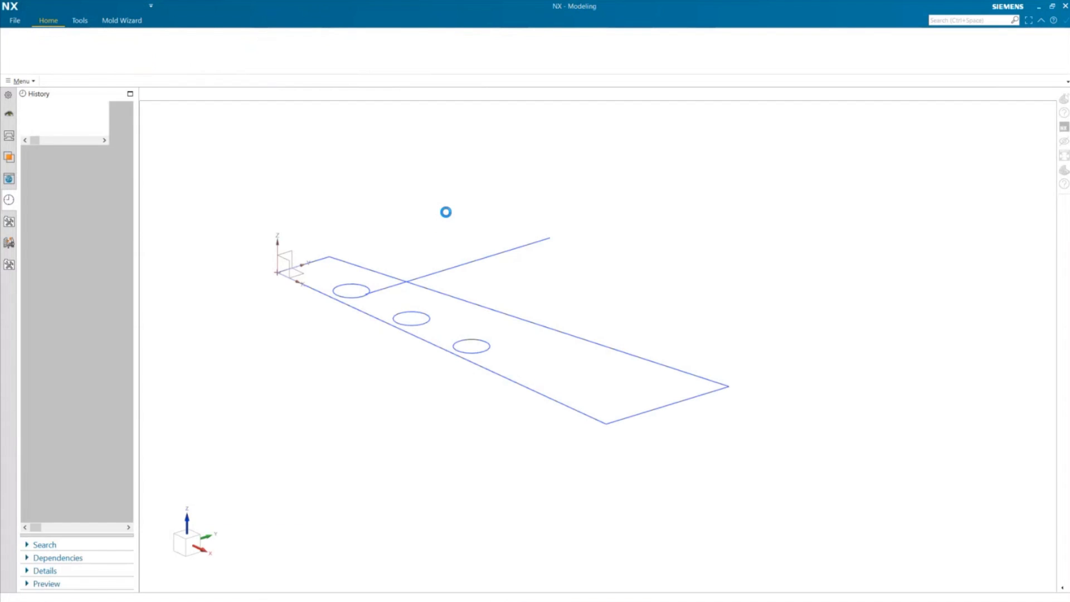
click(39, 40)
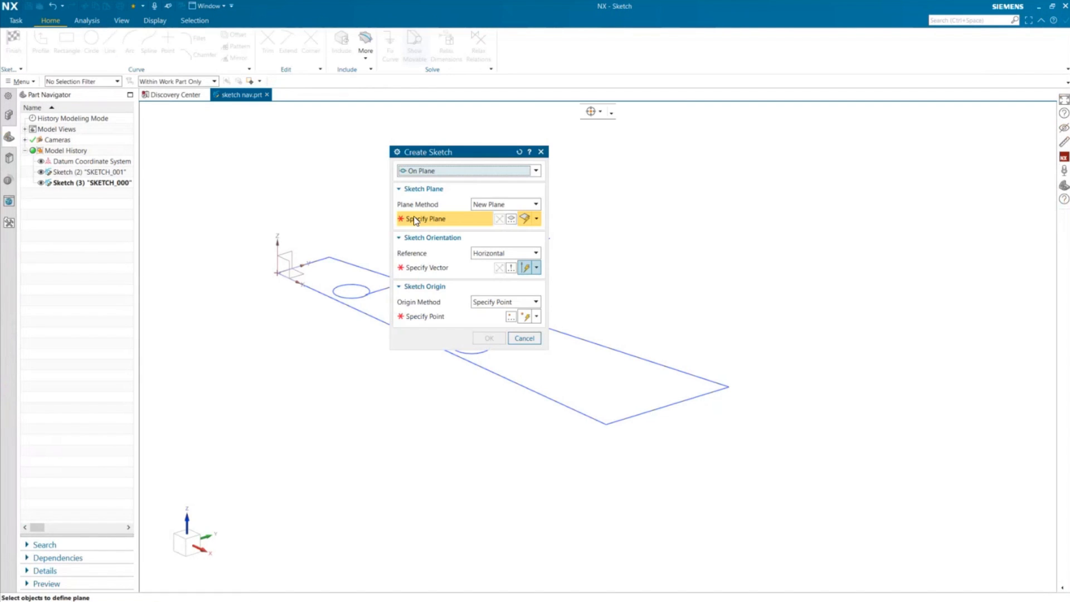
click(461, 170)
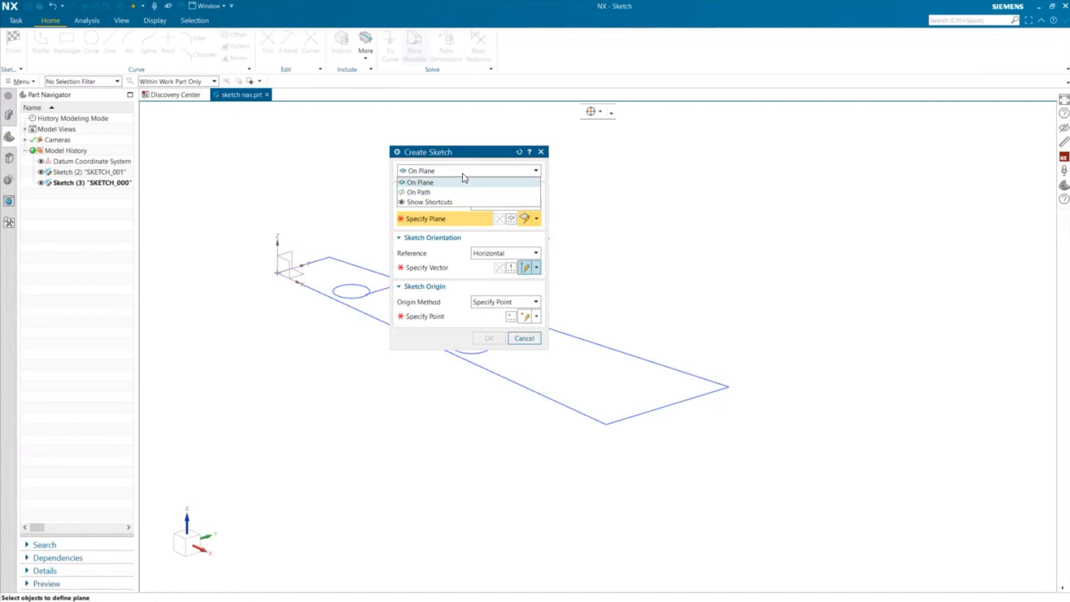
click(461, 178)
click(476, 204)
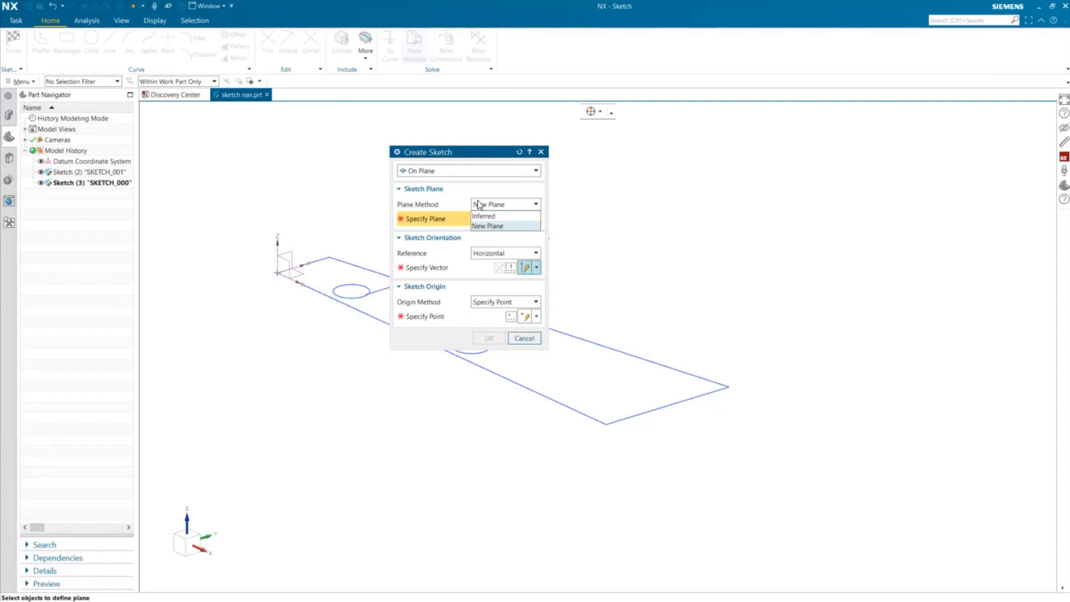
click(486, 225)
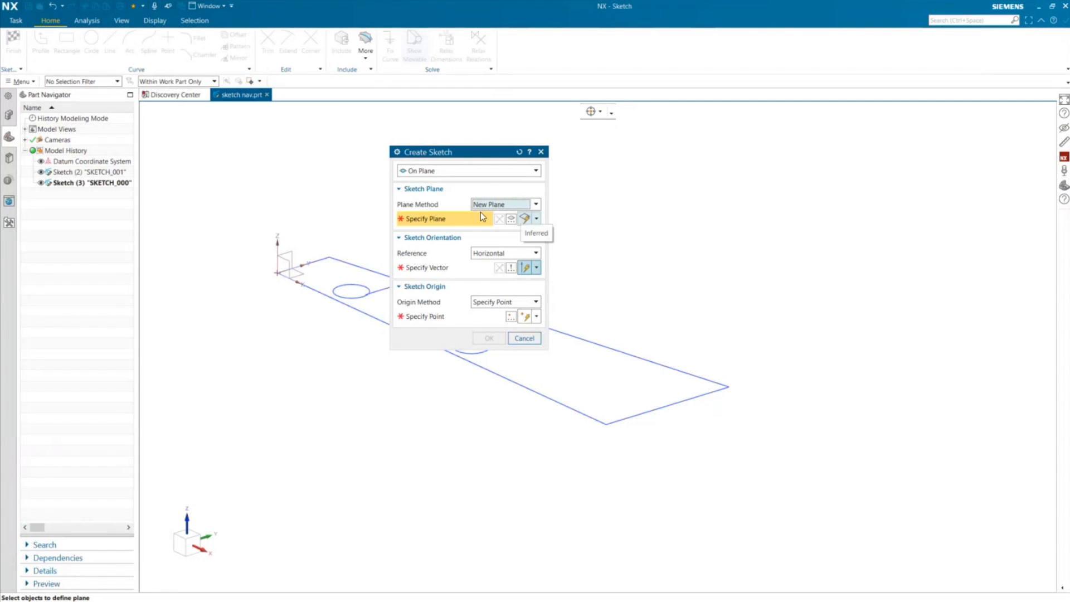
- Define the sketch plane from the XY datum plane and the sketch's long lower edge line
drag(450, 152, 504, 138)
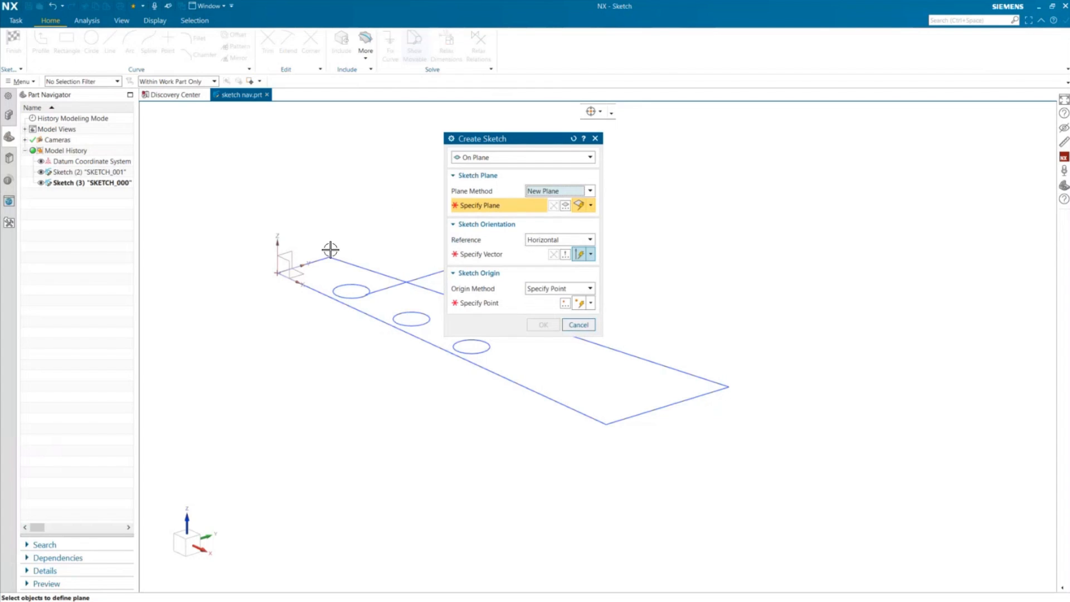
click(302, 271)
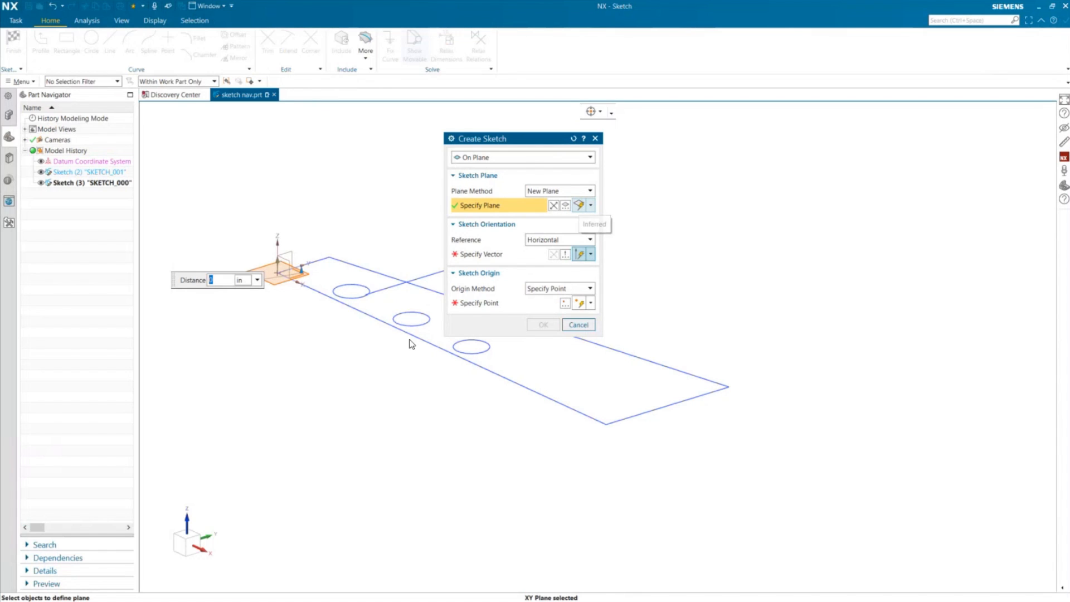
click(385, 320)
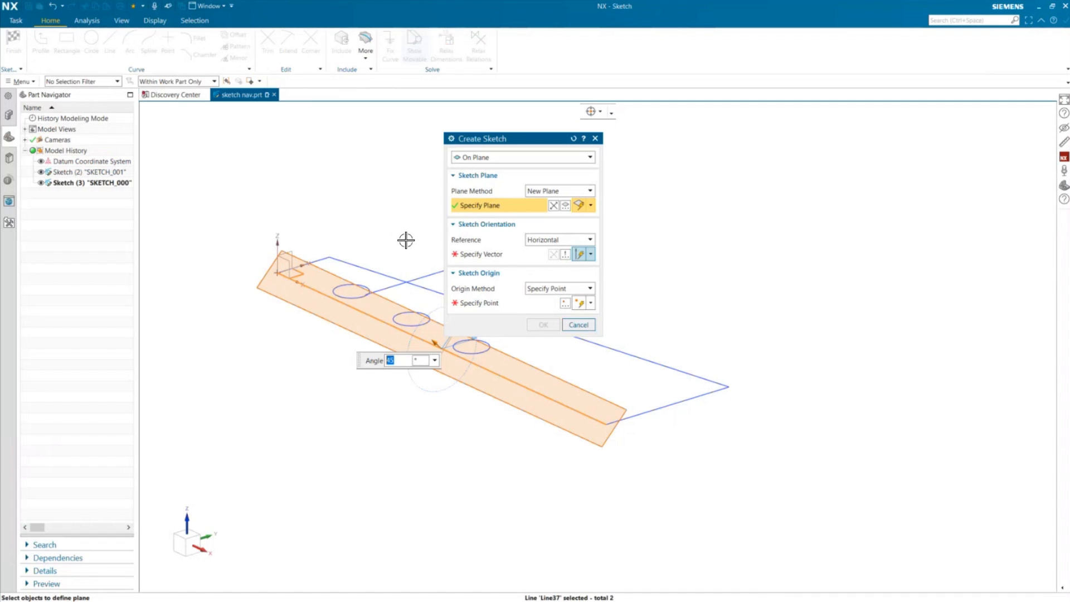
- Set the sketch orientation vector along that edge and the origin at the first hole's center, then create the sketch
click(502, 256)
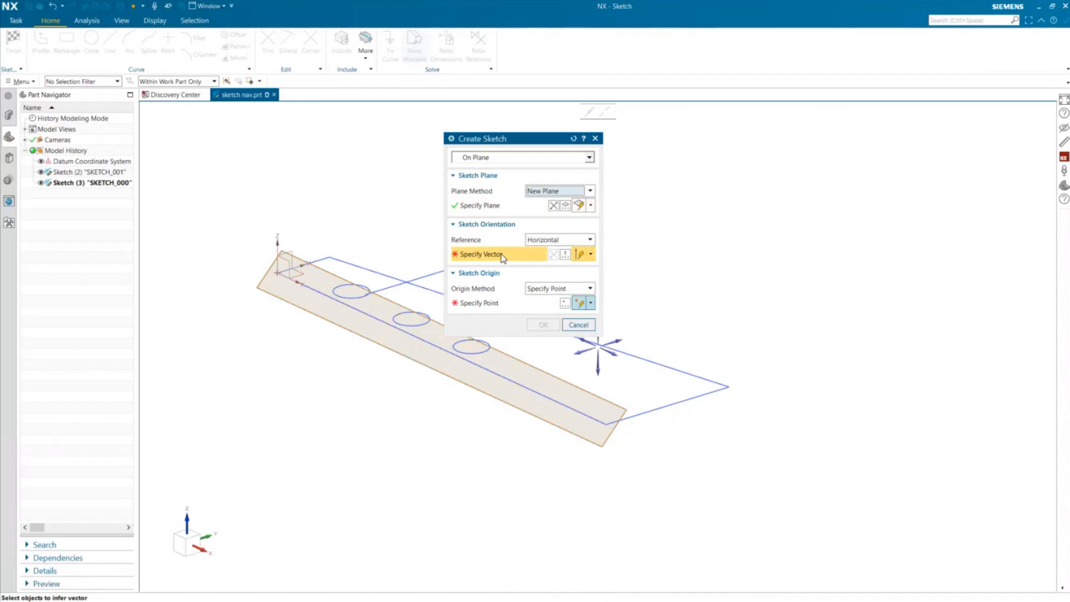
click(441, 348)
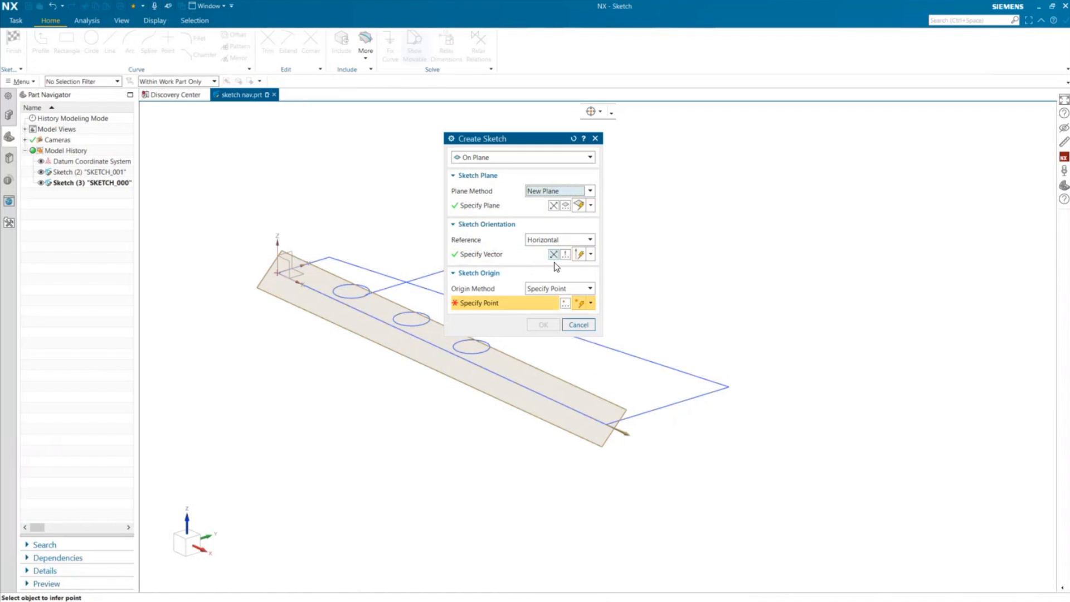
click(352, 292)
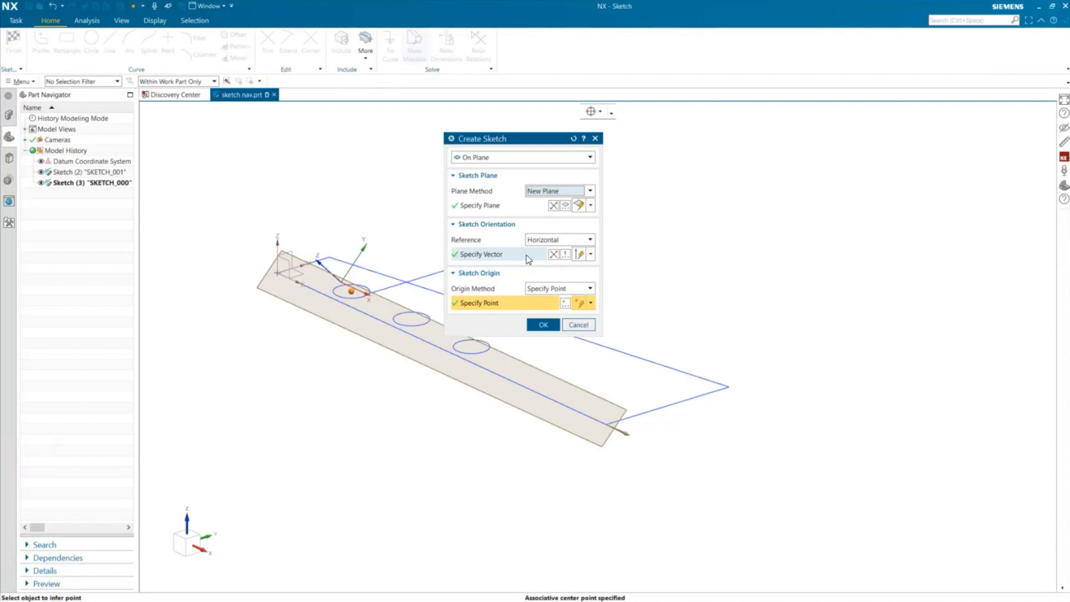
click(543, 324)
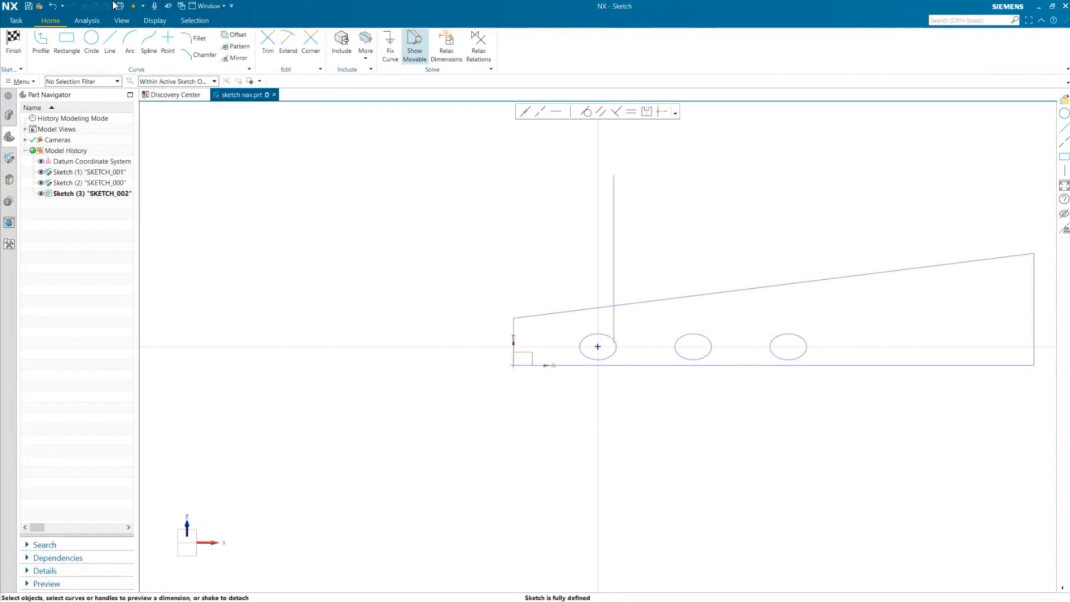
- Sketch a small circle above the first hole and finish the sketch
click(91, 39)
click(686, 312)
click(685, 304)
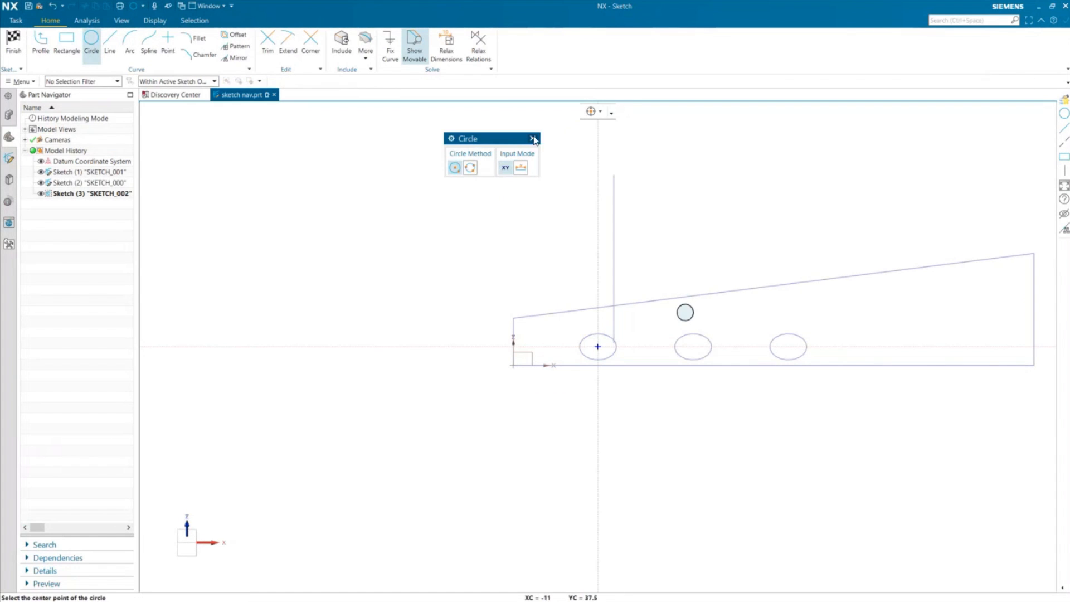
click(533, 138)
key(ctrl+q)
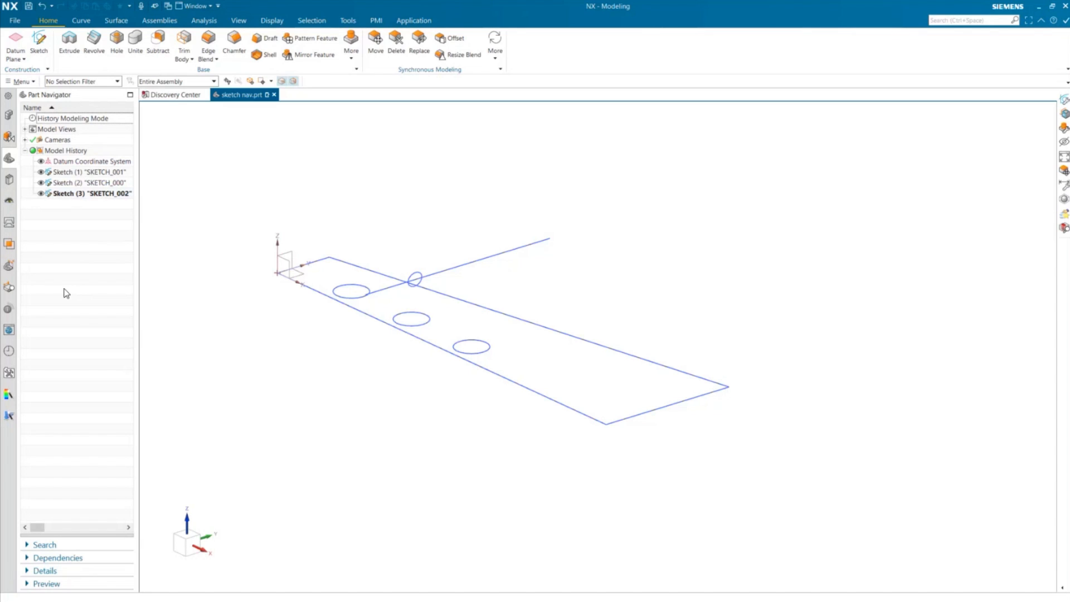
- Reopen Sketch (3) for editing, zoom out, and finish it again
double_click(100, 196)
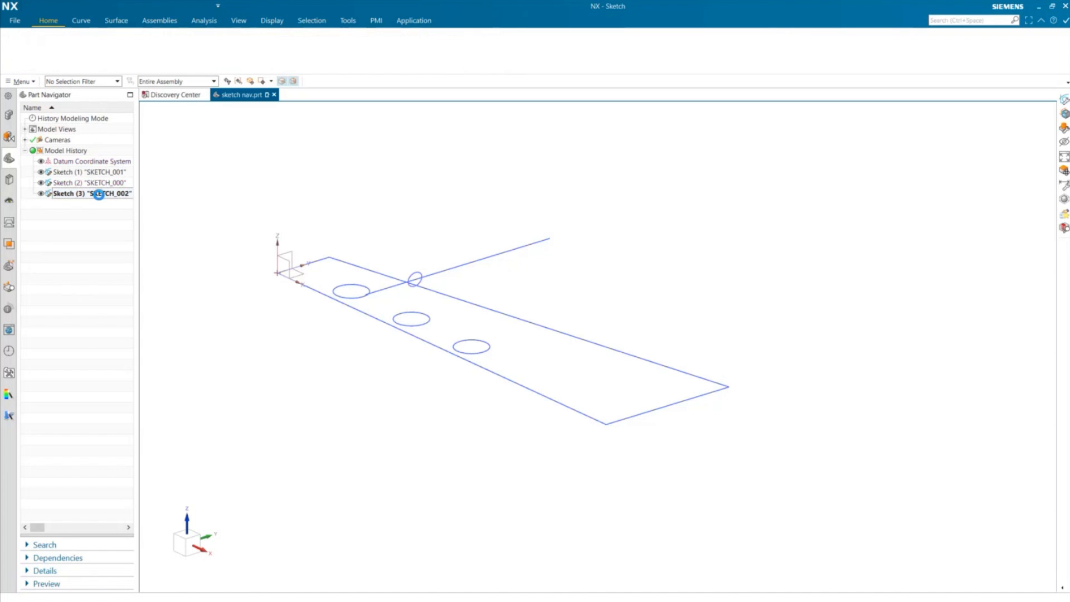
scroll(506, 366, down, 6)
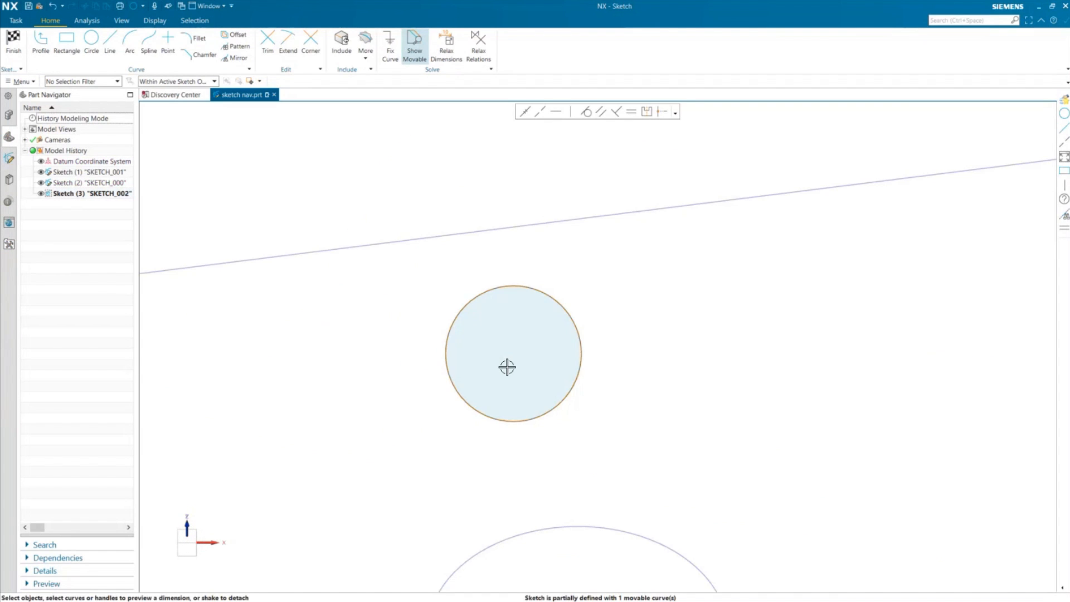
click(15, 46)
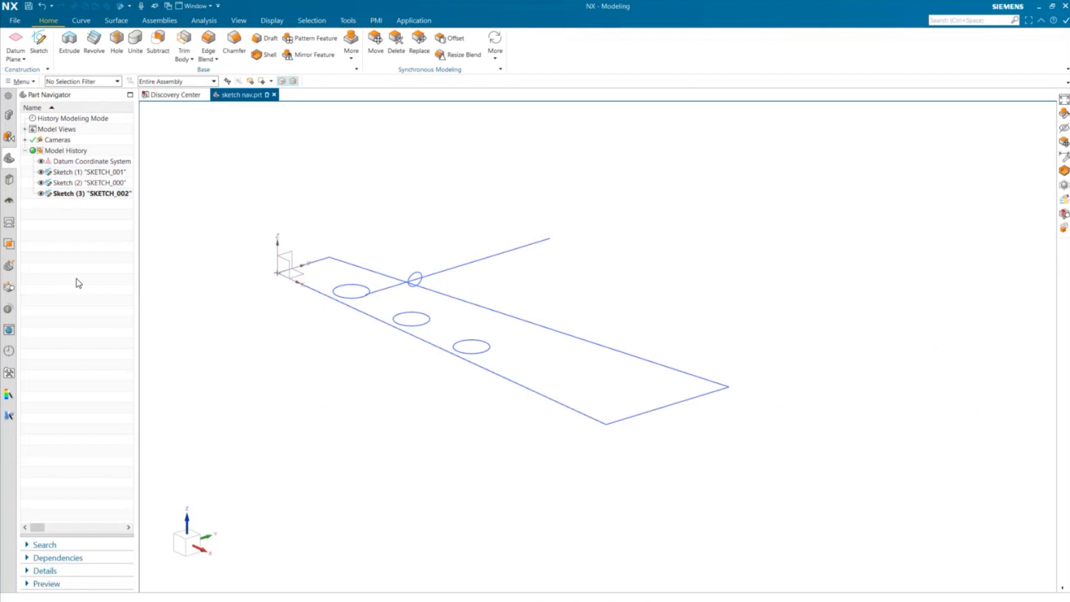
- Edit Sketch (2) and open the widened Sketch Navigator to examine each curve's status and source
double_click(85, 182)
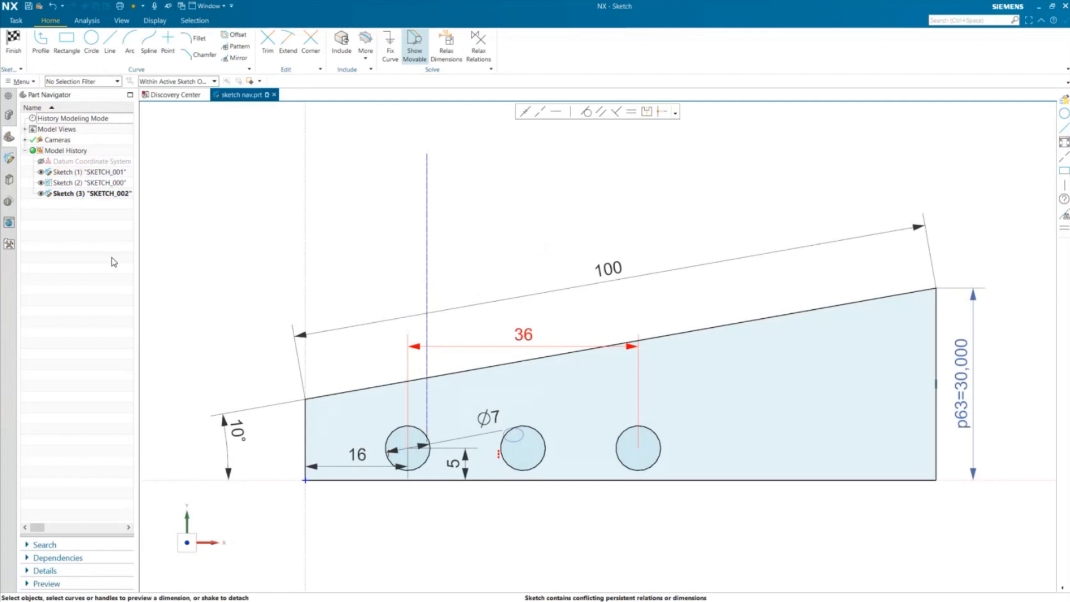
click(9, 158)
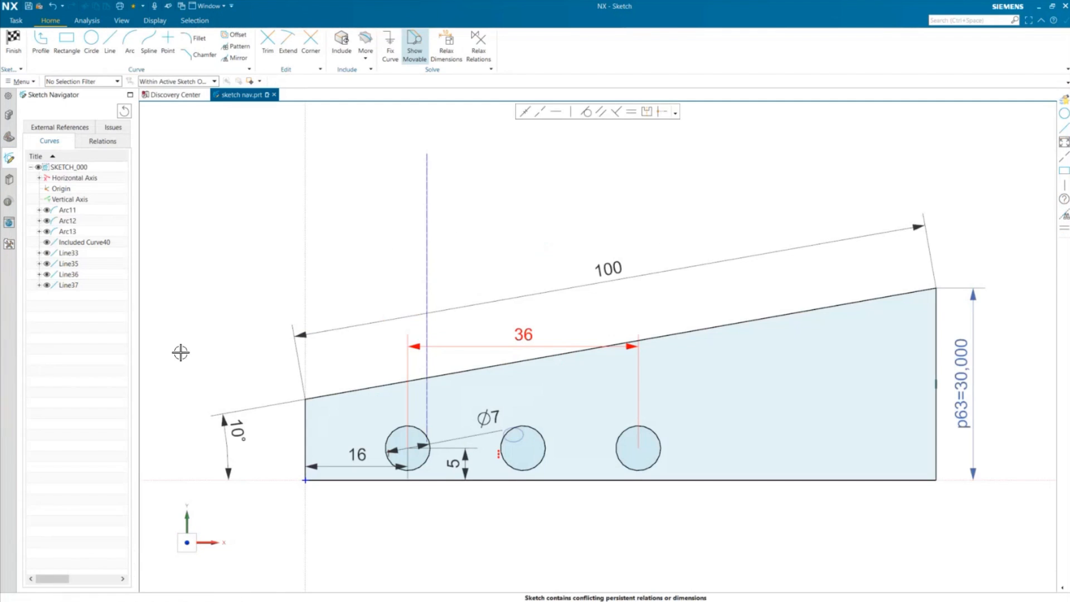
drag(140, 356, 332, 357)
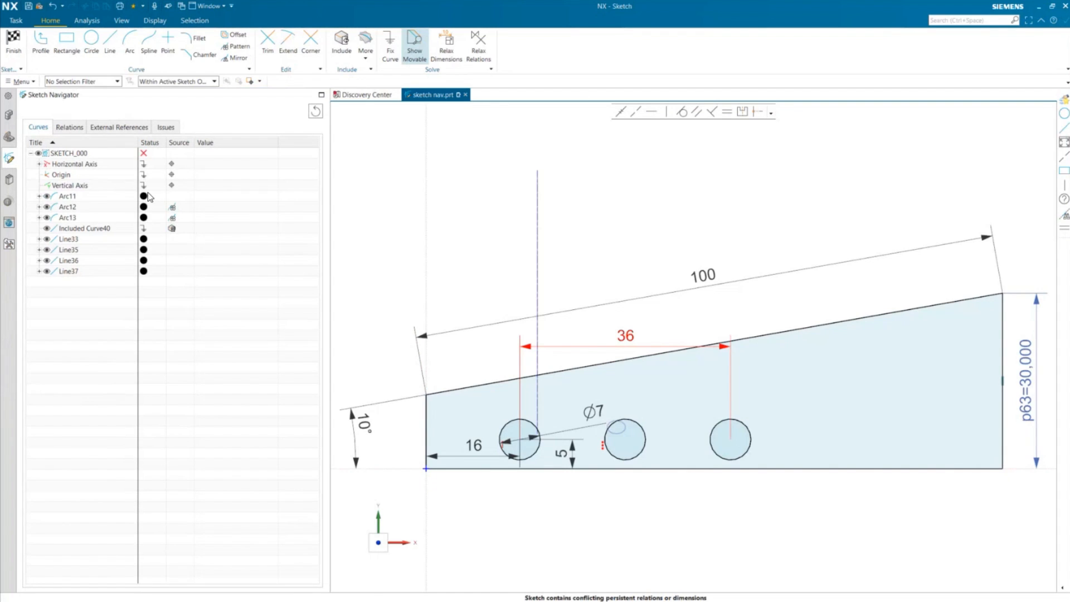
mouse_move(143, 199)
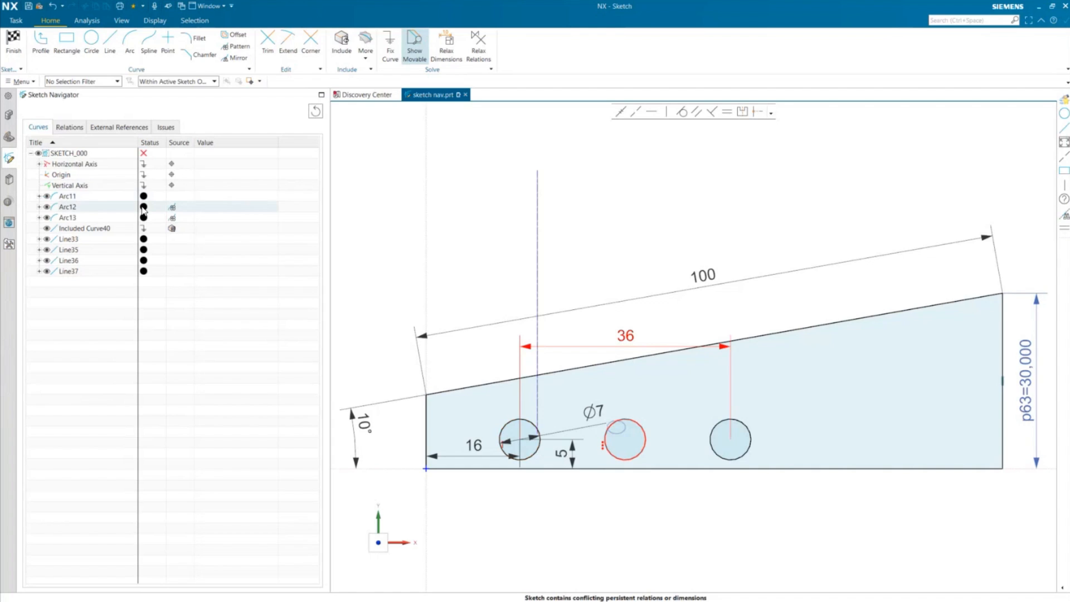
mouse_move(155, 218)
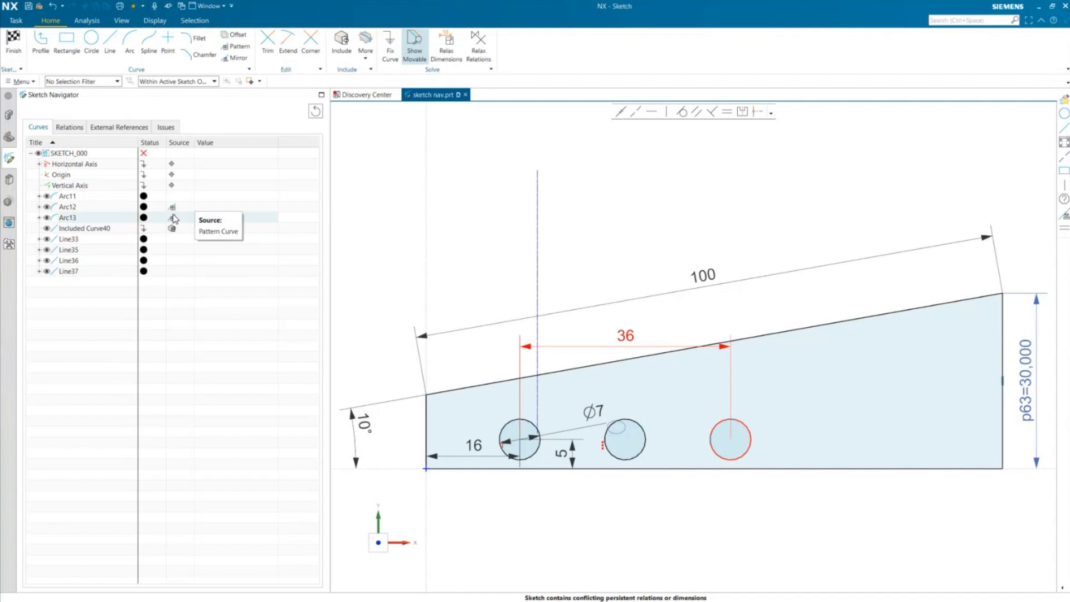
mouse_move(143, 156)
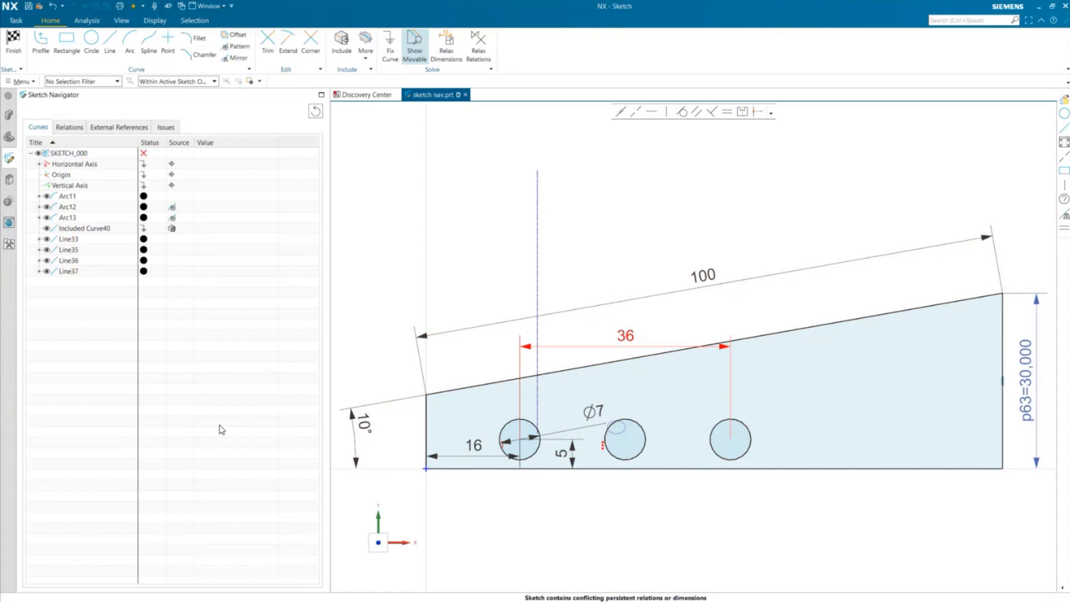
- Show the sketch relations, select the left vertical edge line, and expand its Found Relations
click(71, 128)
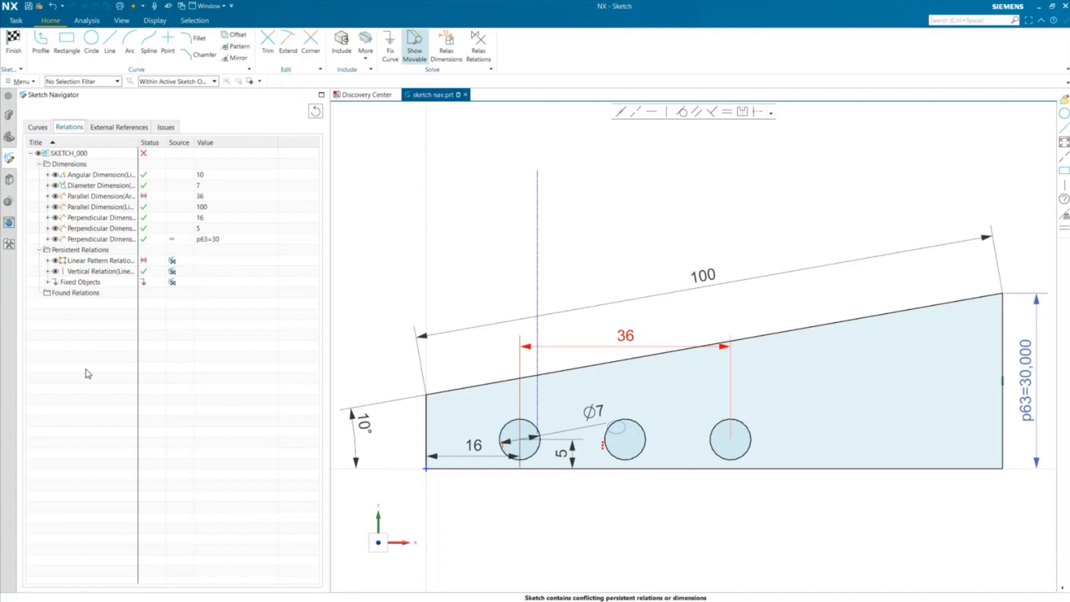
click(423, 412)
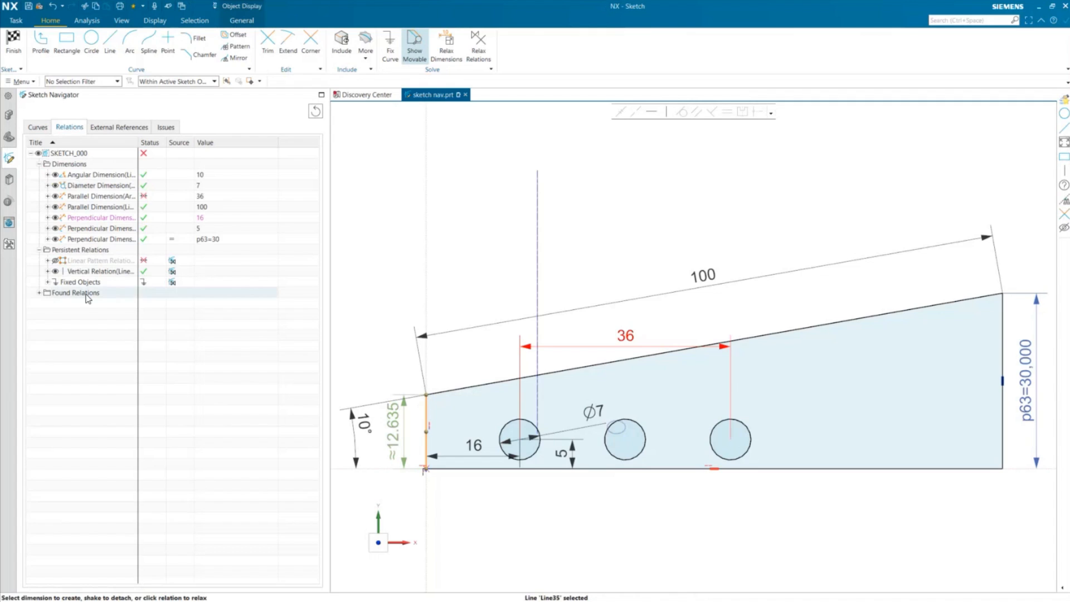
click(39, 293)
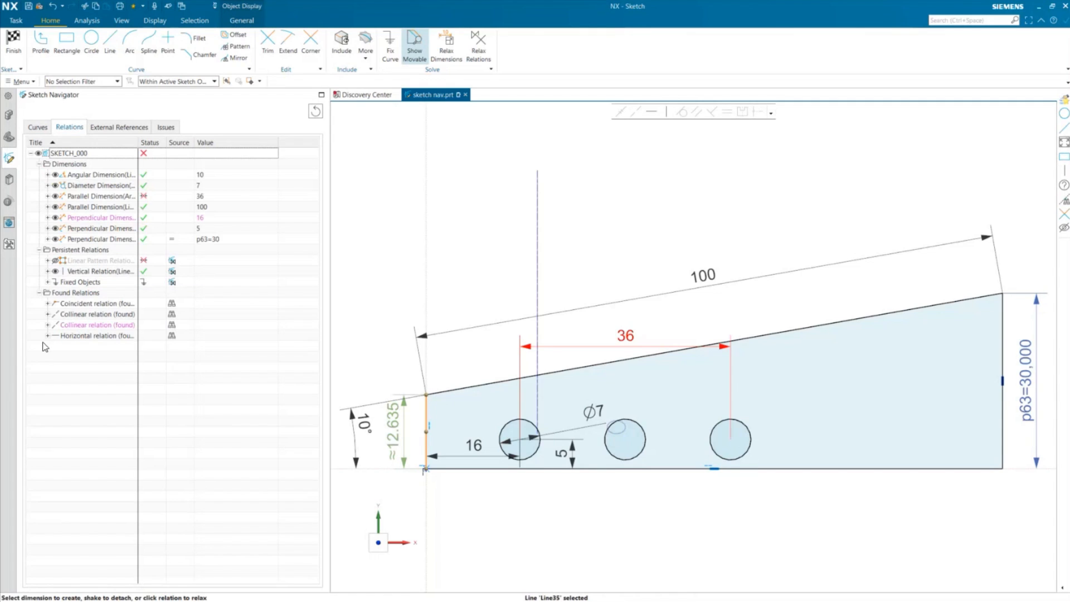
- Fit the view to the found coincident relation and zoom around it
click(106, 306)
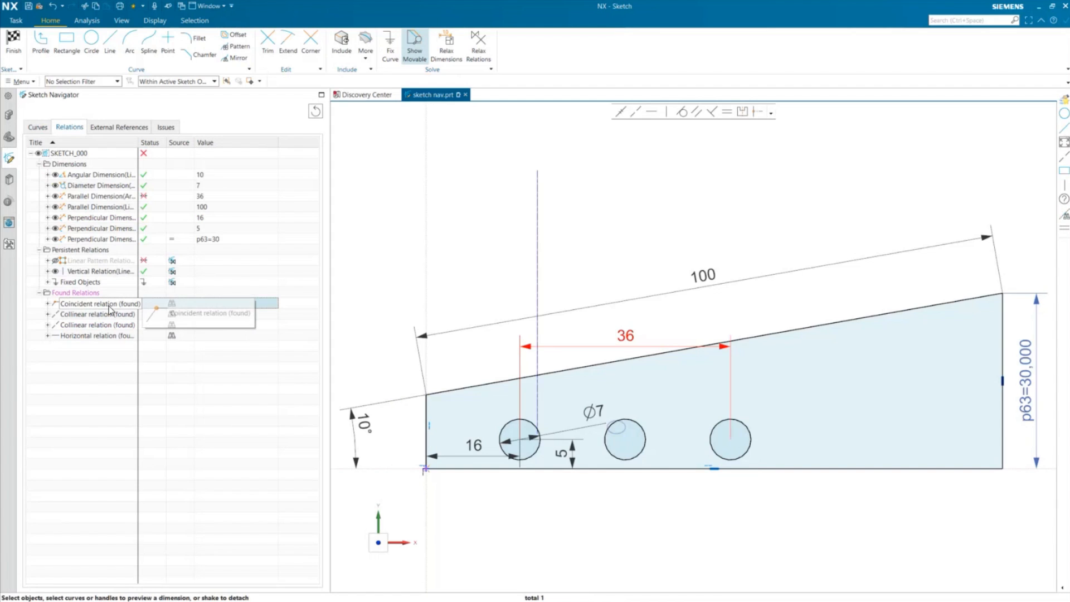
right_click(111, 307)
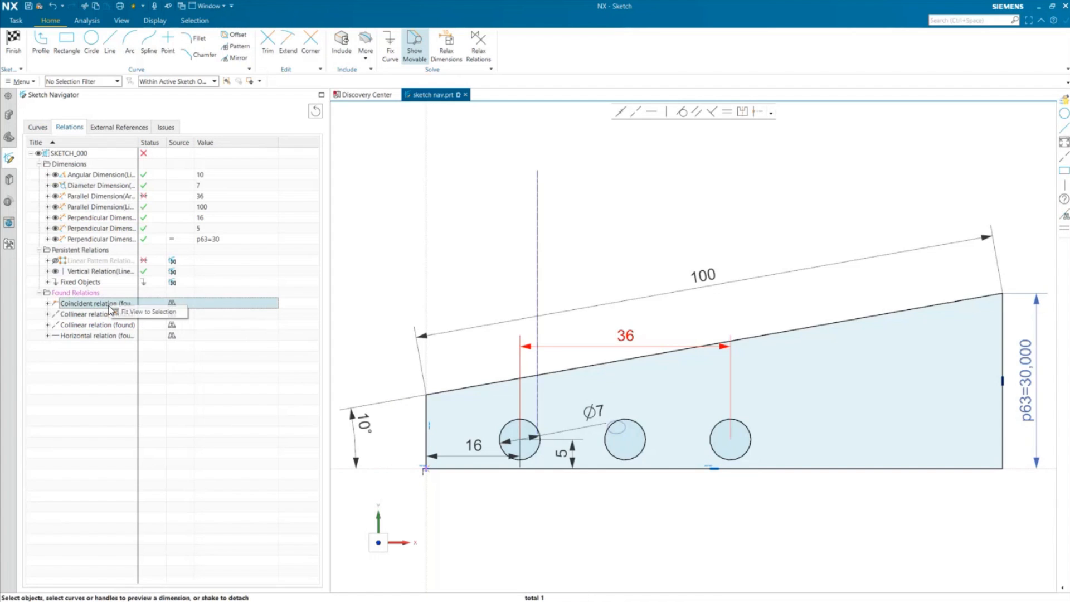
click(155, 313)
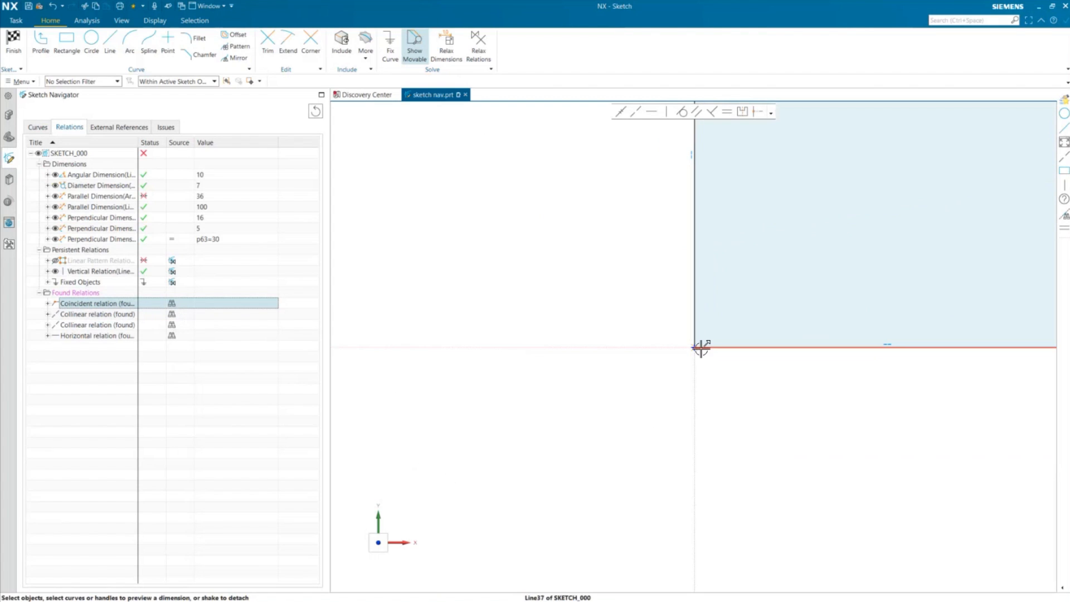
scroll(633, 466, down, 5)
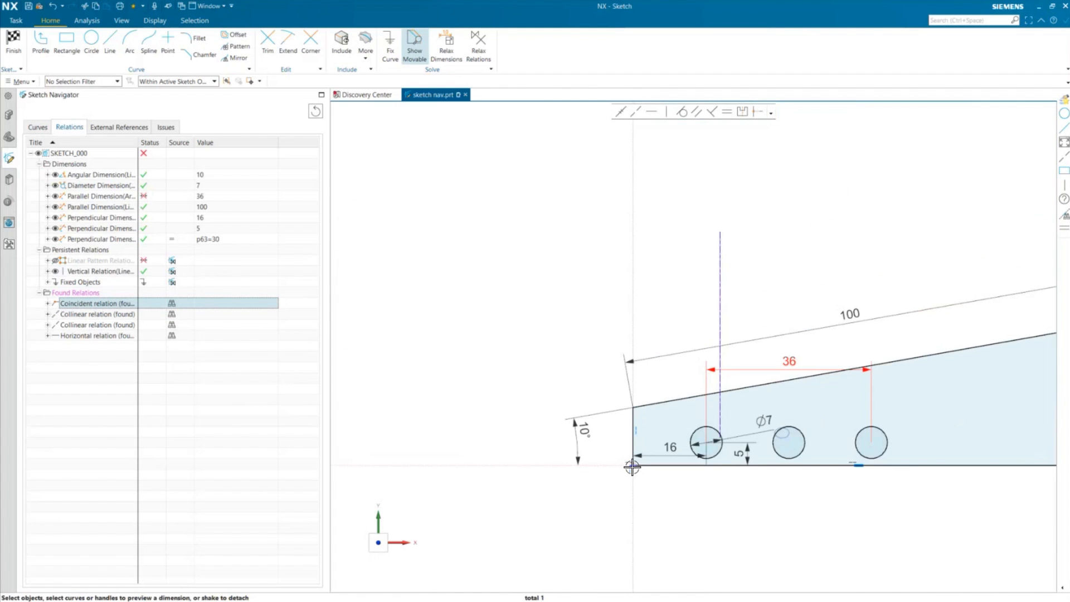
scroll(632, 467, up, 1)
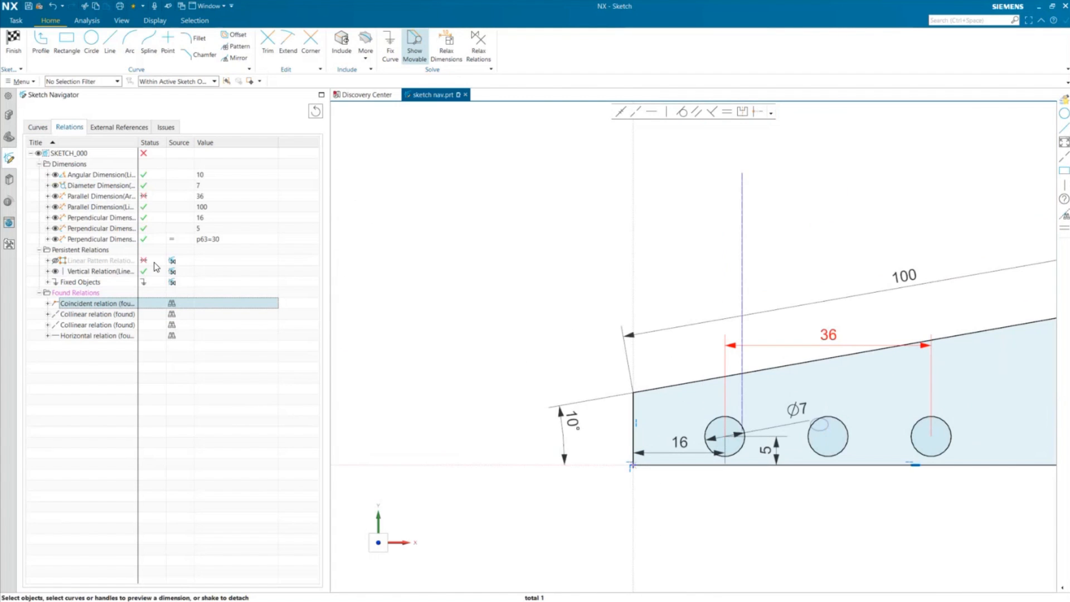
- Zoom the view to the second found collinear relation on the left edge
click(90, 326)
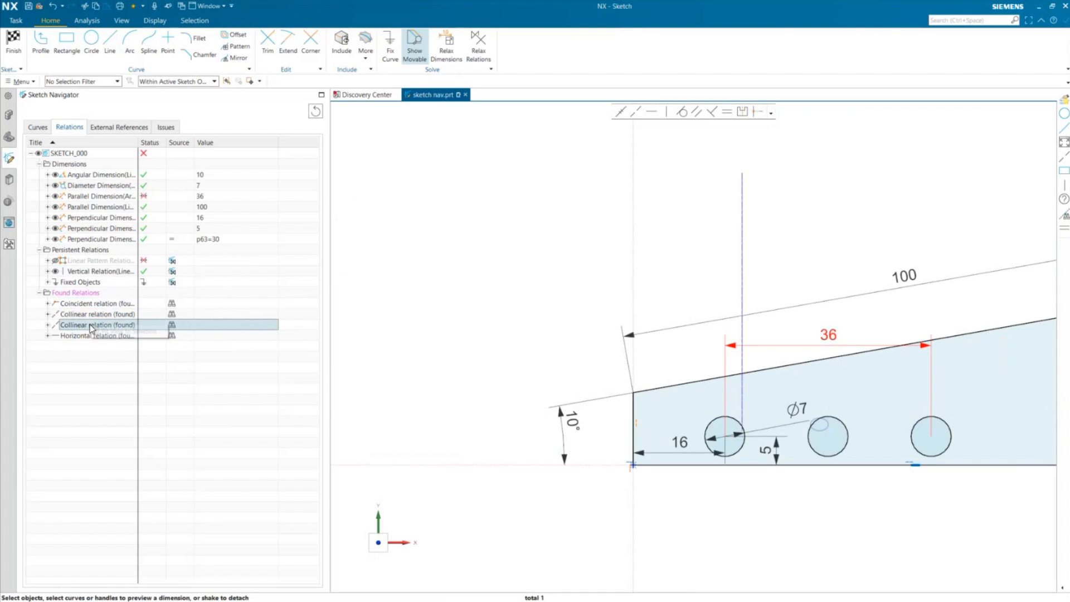
double_click(91, 326)
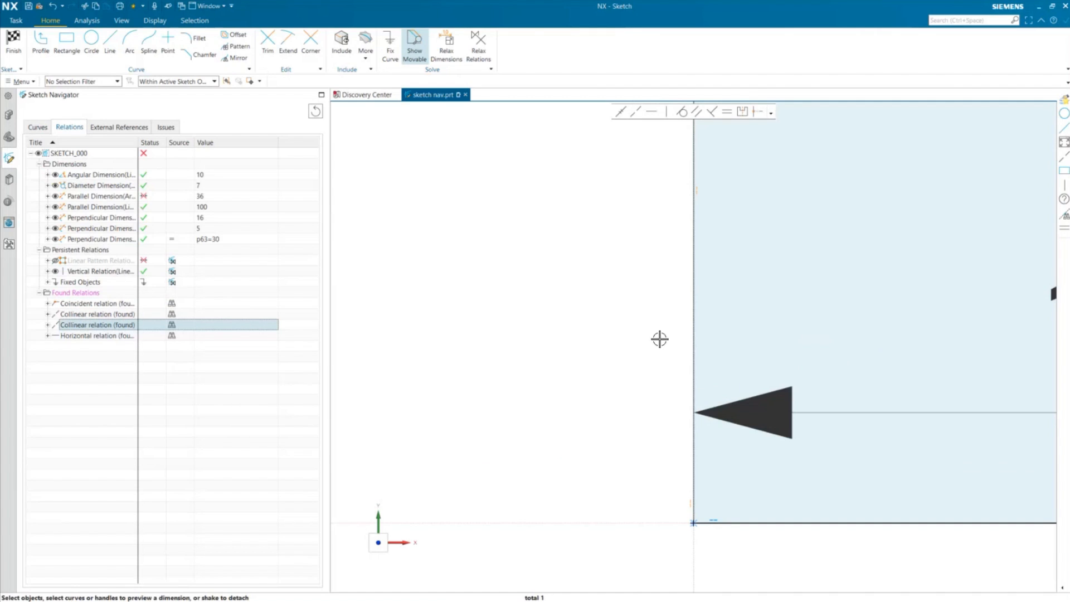
scroll(660, 341, down, 2)
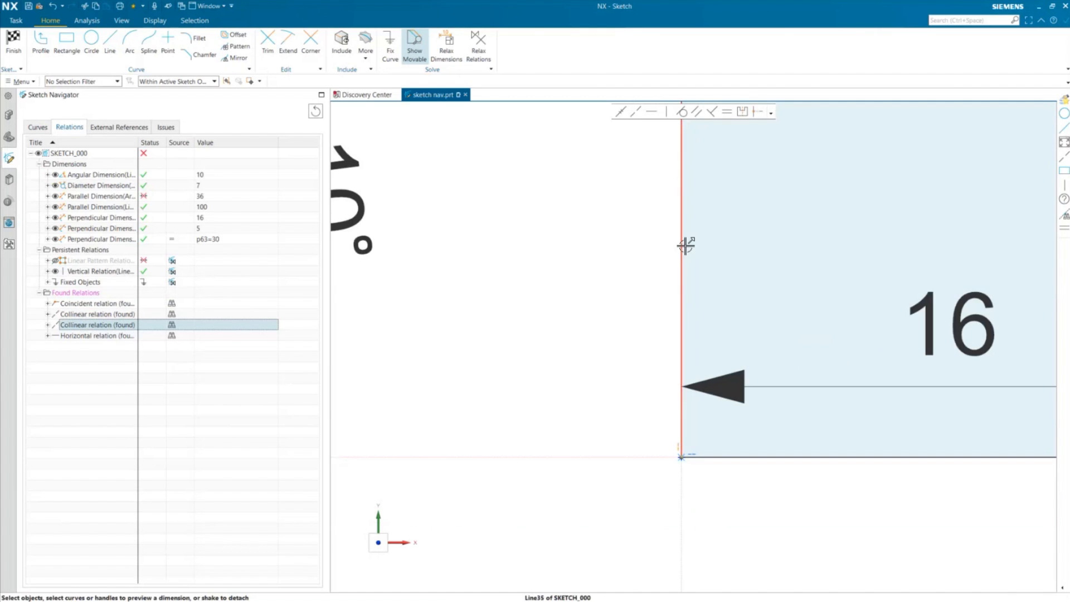
- Select the slanted top edge line to list its found relations, and check the status of the Linear Pattern Relation
scroll(687, 245, down, 3)
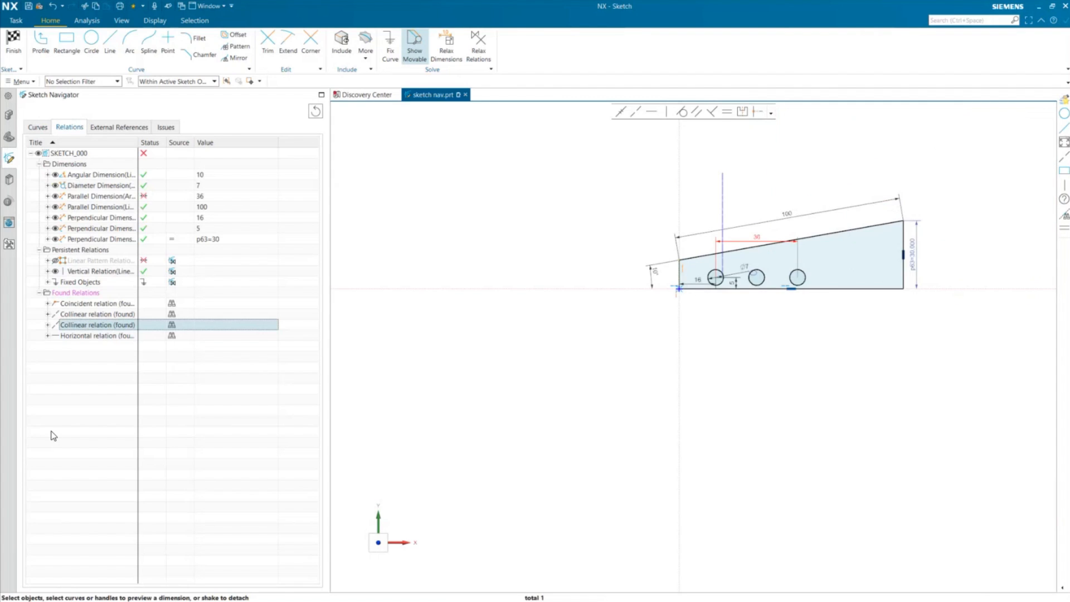
key(Escape)
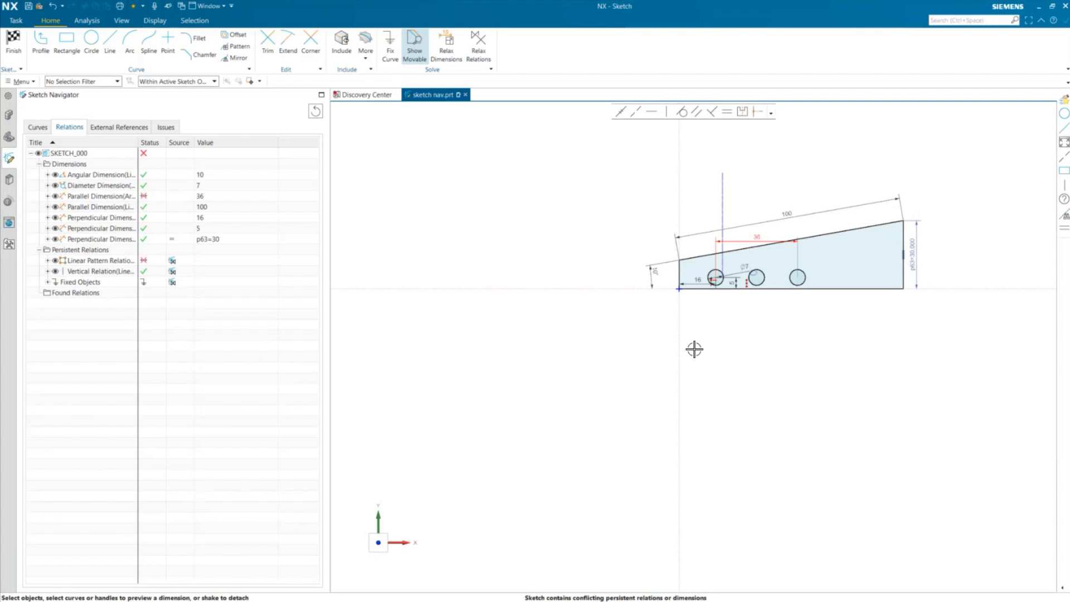
scroll(824, 273, up, 1)
click(834, 223)
click(834, 223)
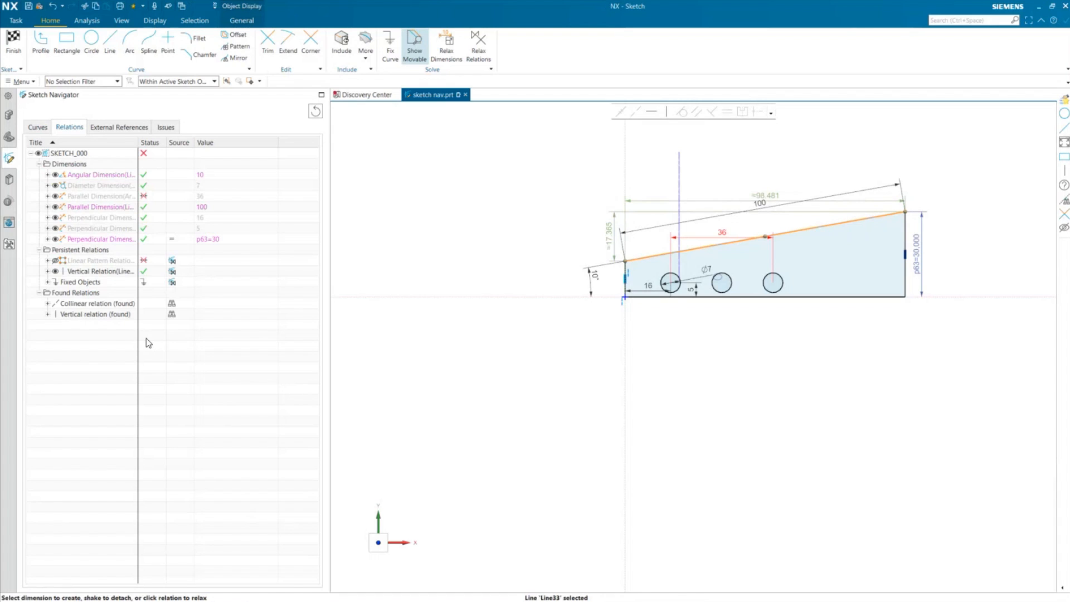
click(80, 395)
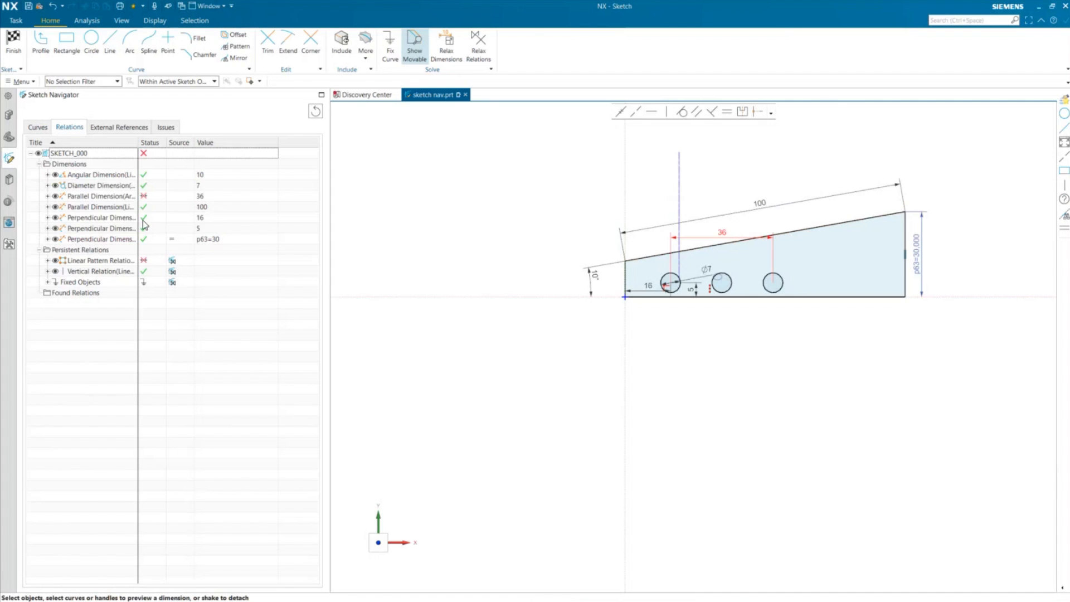
mouse_move(143, 194)
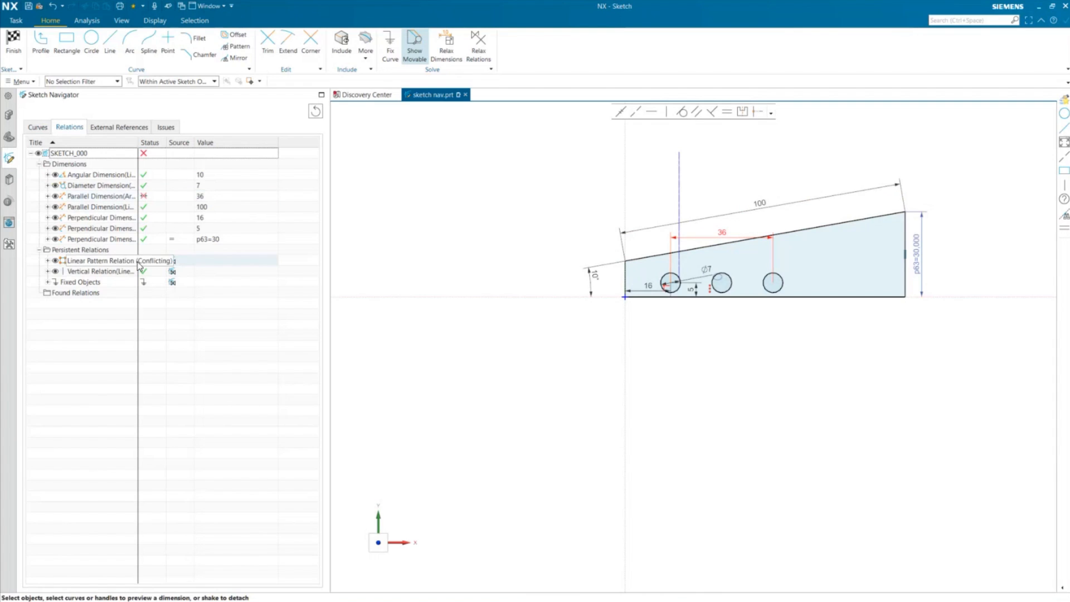
mouse_move(148, 267)
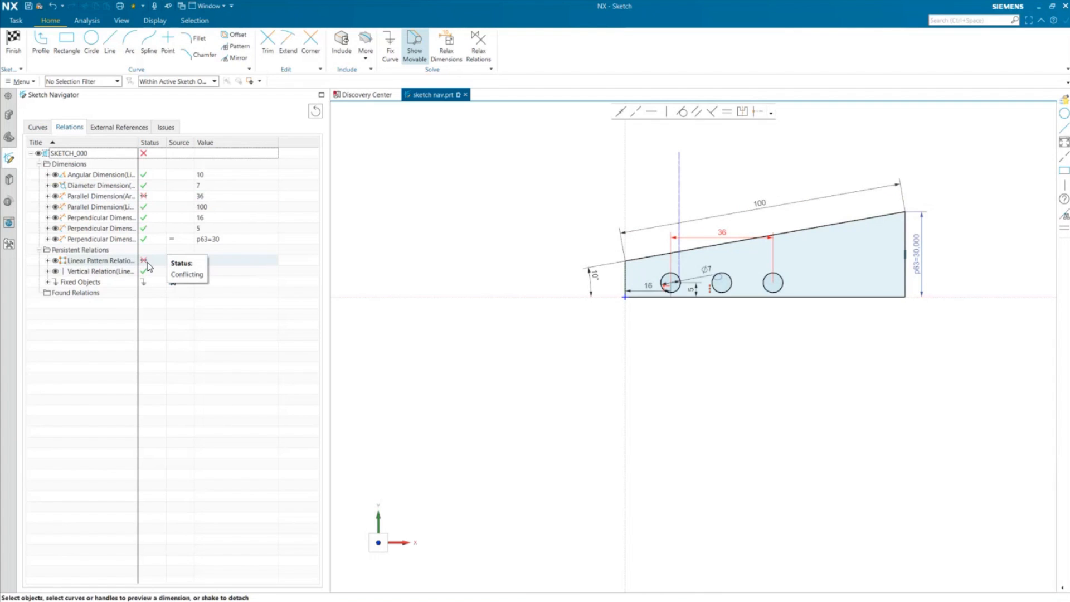
- Open the External References tab and expand the Sketch Plane, Origin and Horizontal Reference entries
click(114, 128)
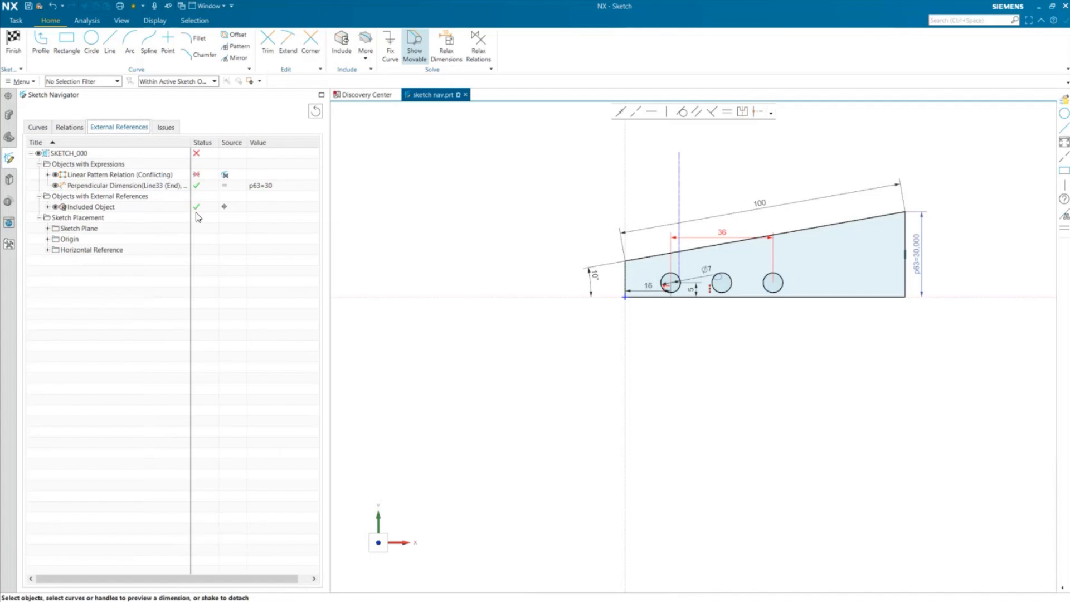
click(117, 212)
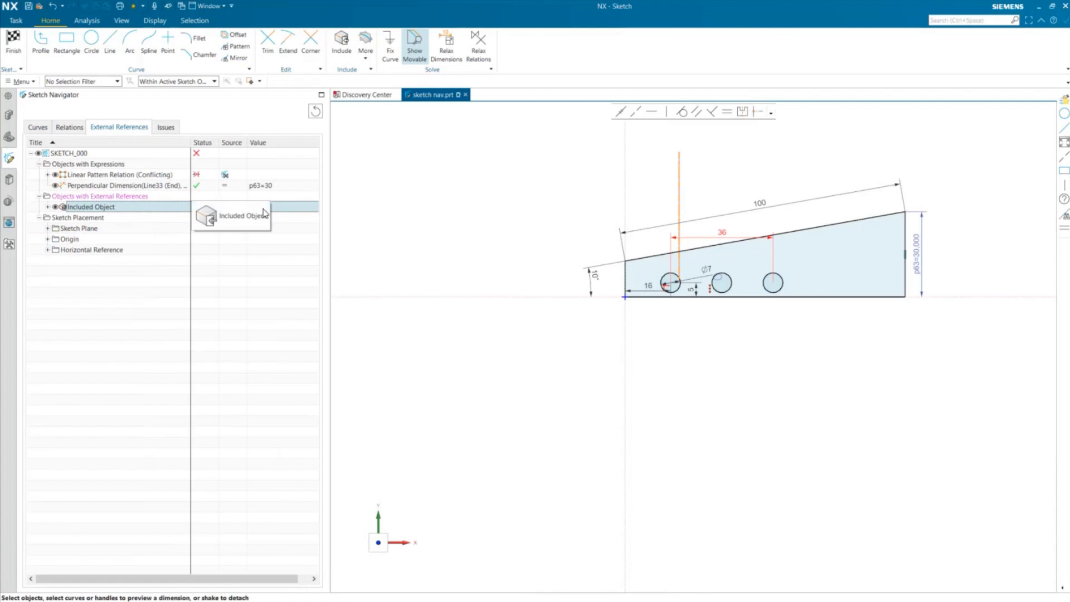
click(155, 311)
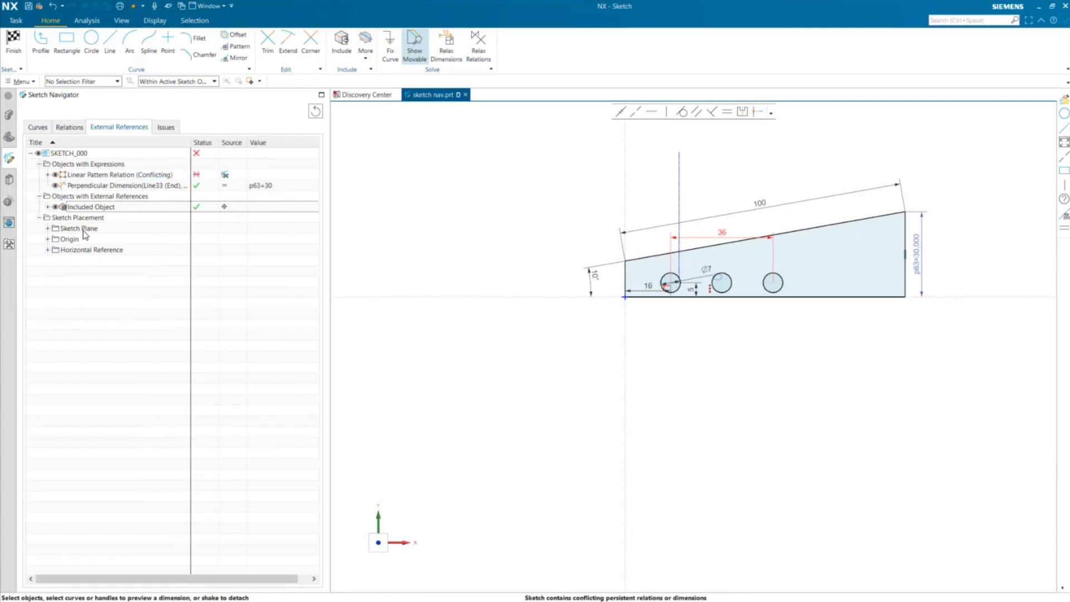
click(47, 228)
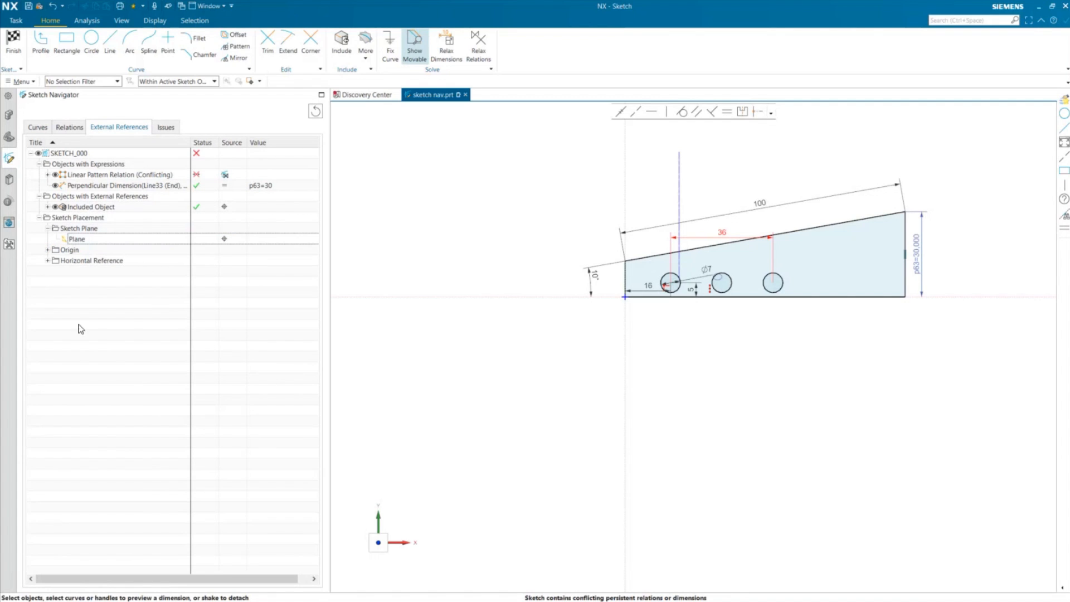
click(47, 250)
click(48, 271)
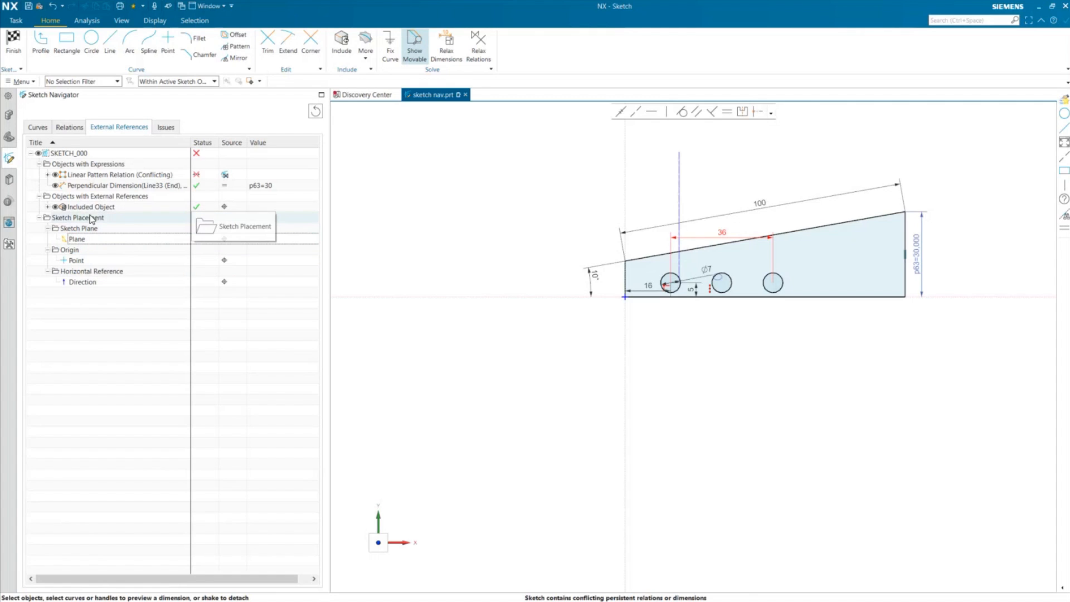
- Open the Issues tab, review the conflicting items, and delete the conflicting 36 parallel dimension between circle centres
click(158, 126)
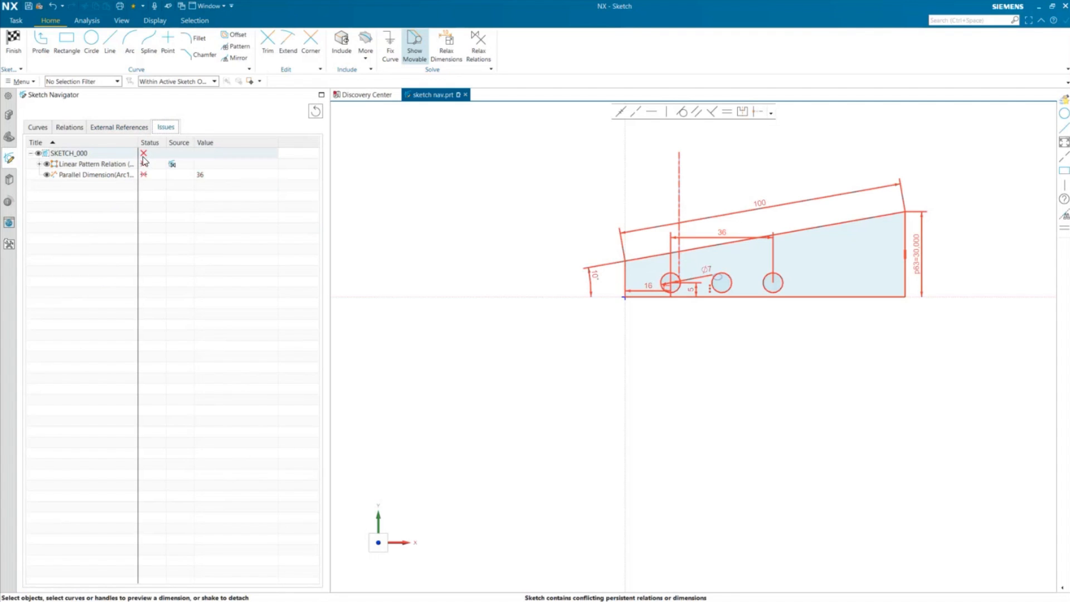
click(100, 176)
click(101, 164)
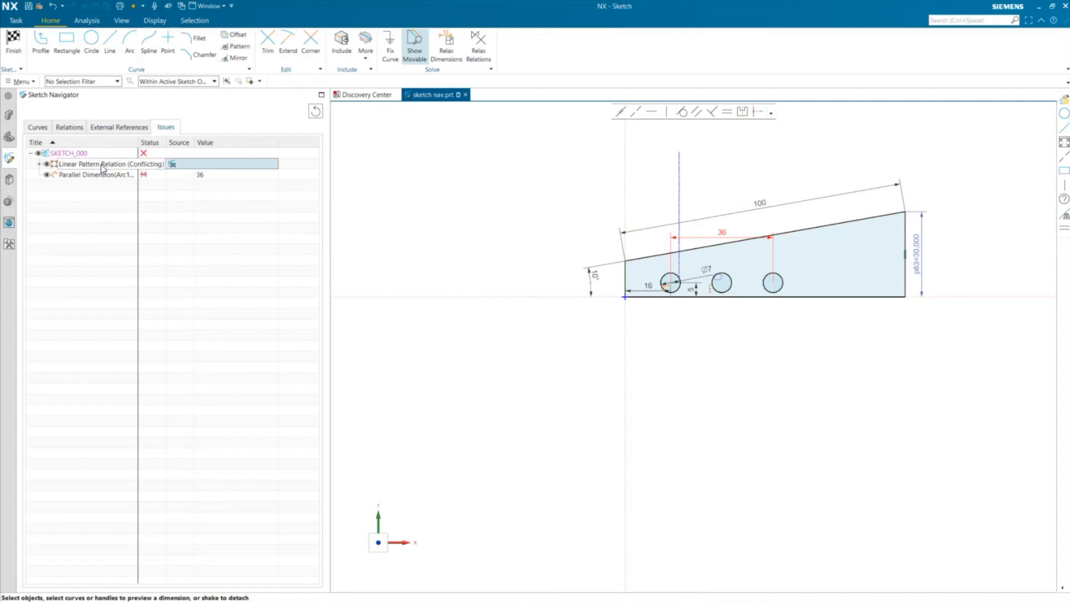
click(108, 268)
scroll(747, 241, up, 3)
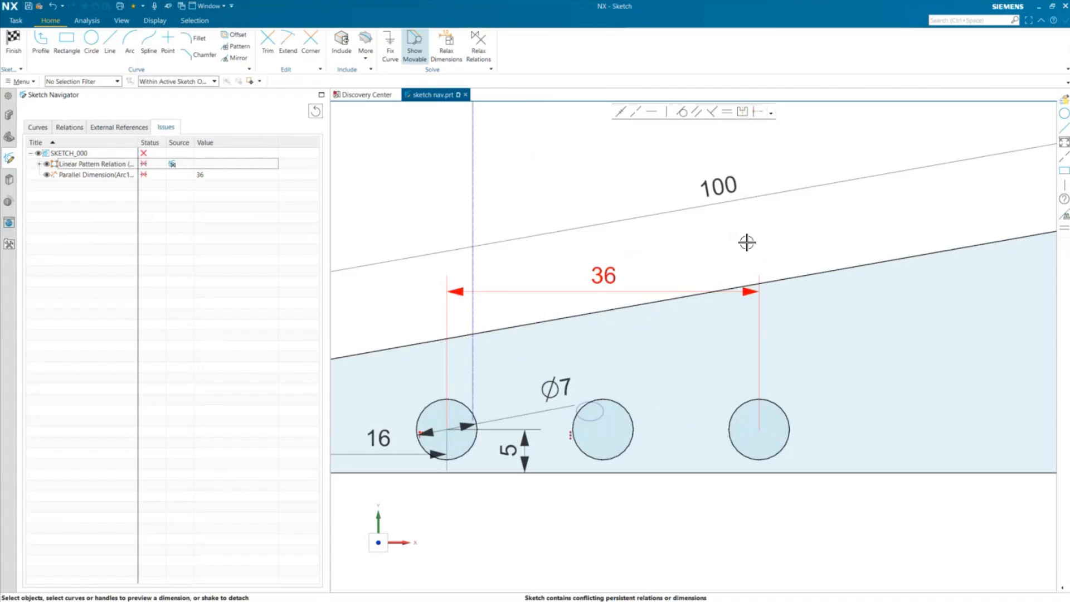
scroll(636, 345, down, 2)
scroll(742, 279, up, 3)
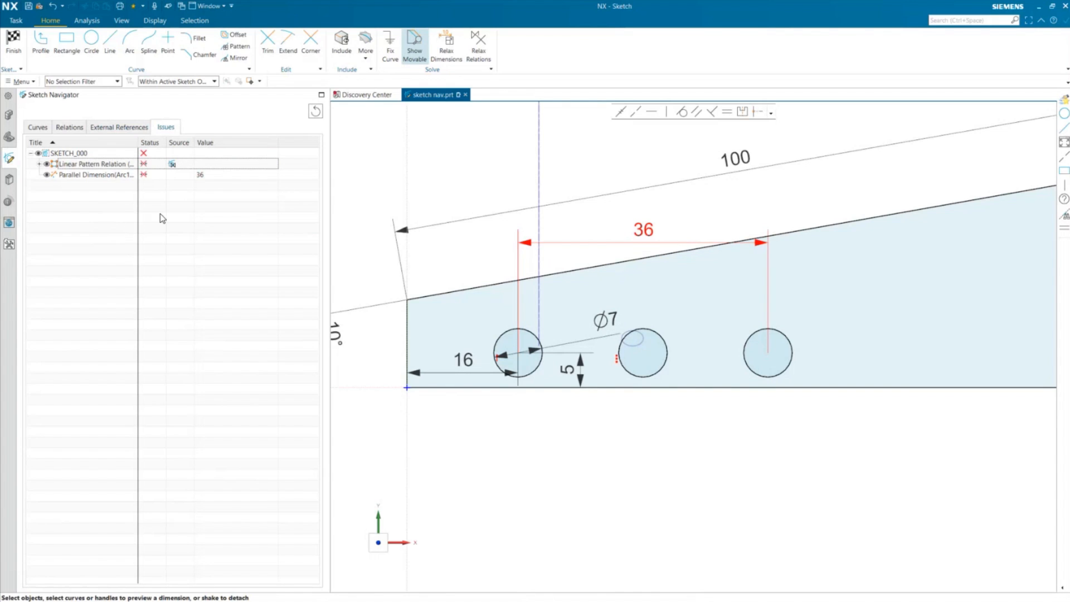
click(118, 179)
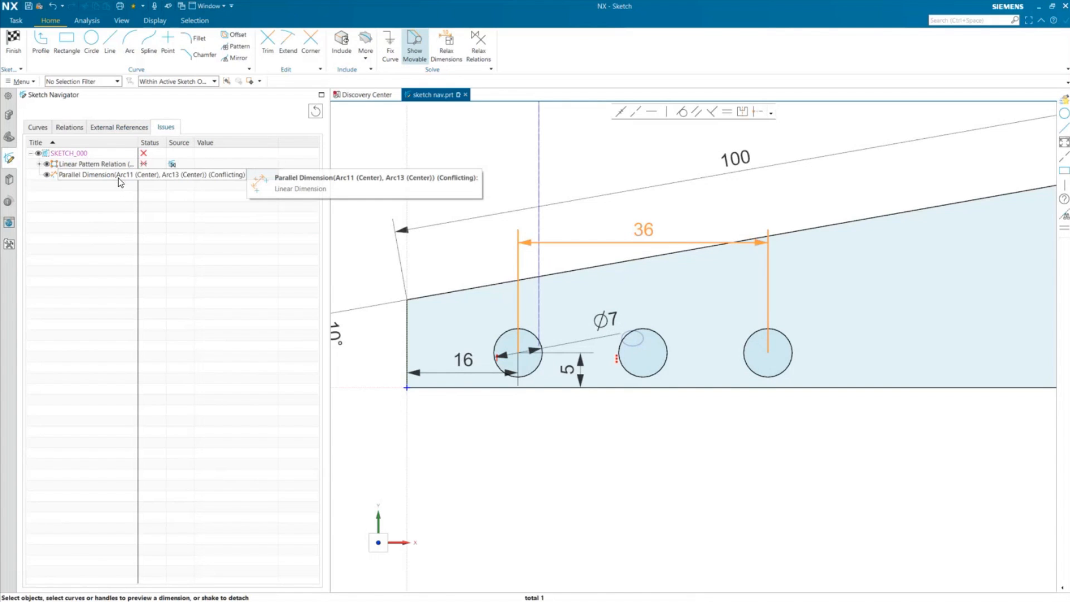
key(Delete)
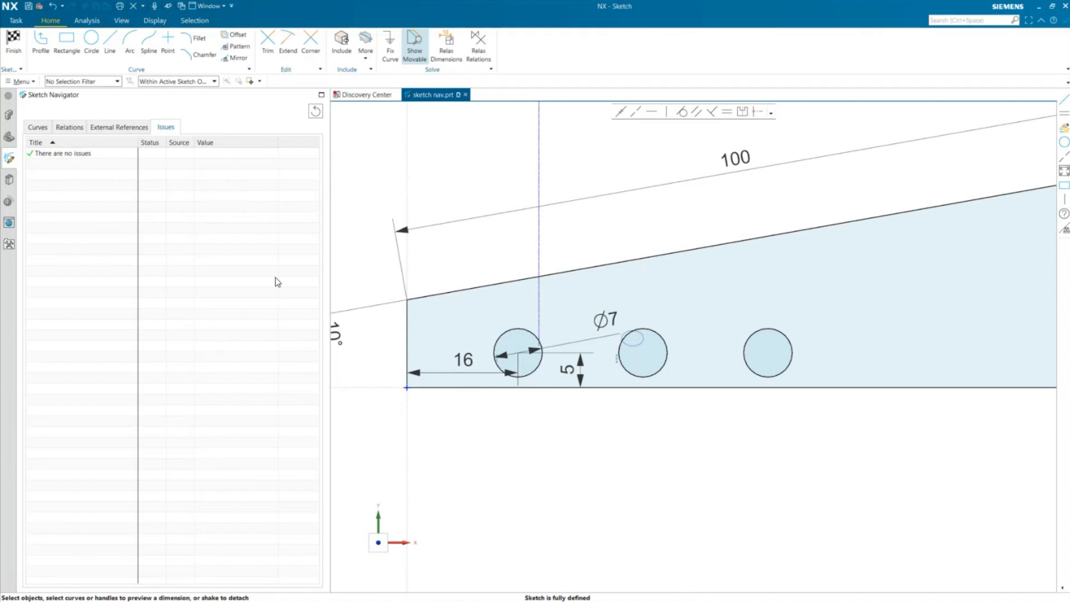
- Review the External References, Relations and Curves tabs, then finish the sketch
click(128, 129)
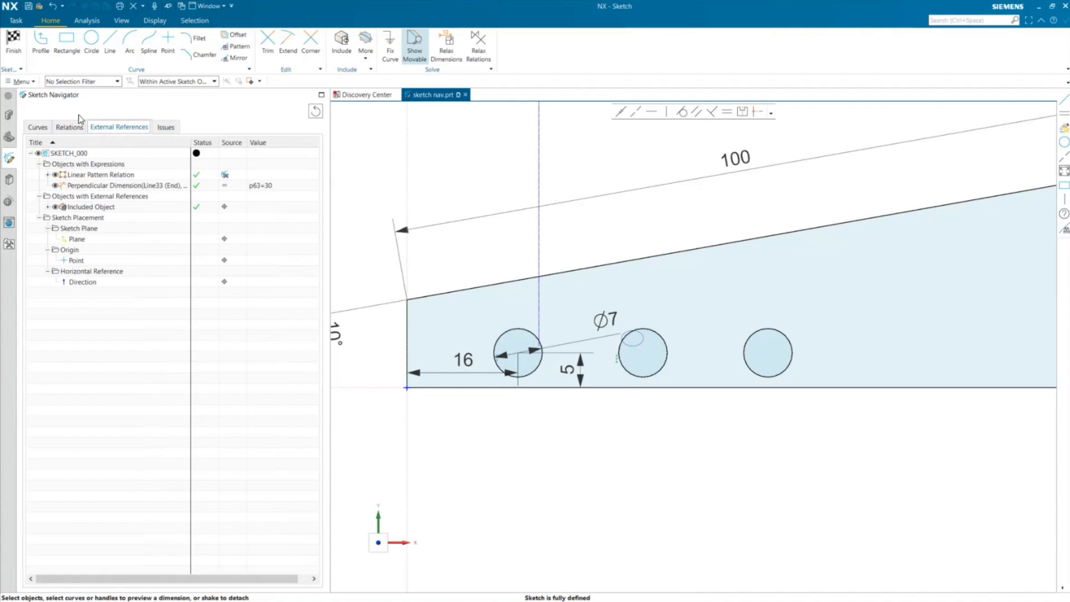
click(68, 129)
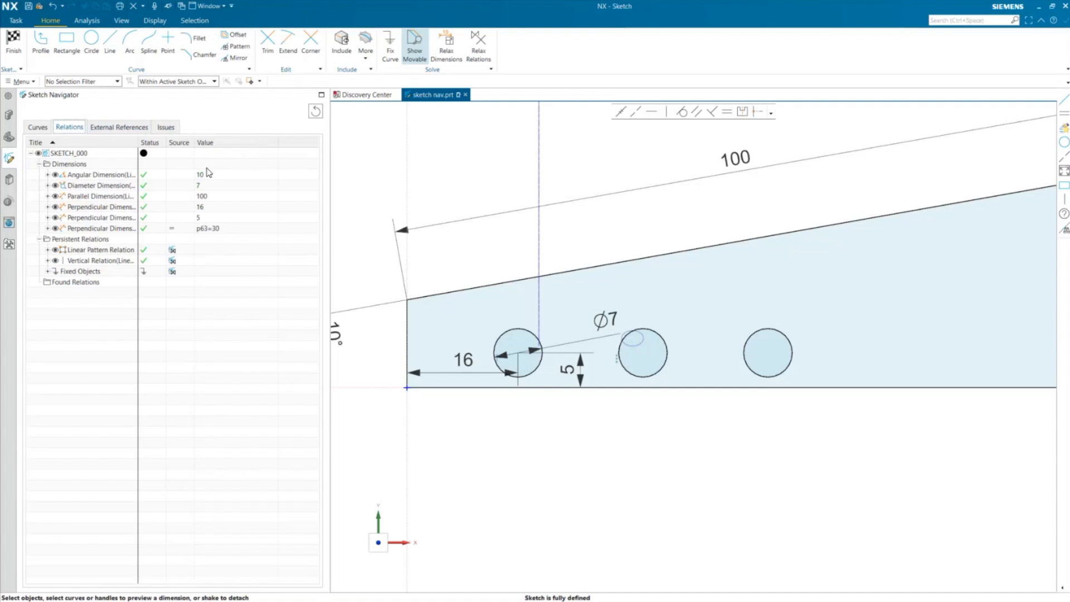
click(38, 128)
click(13, 41)
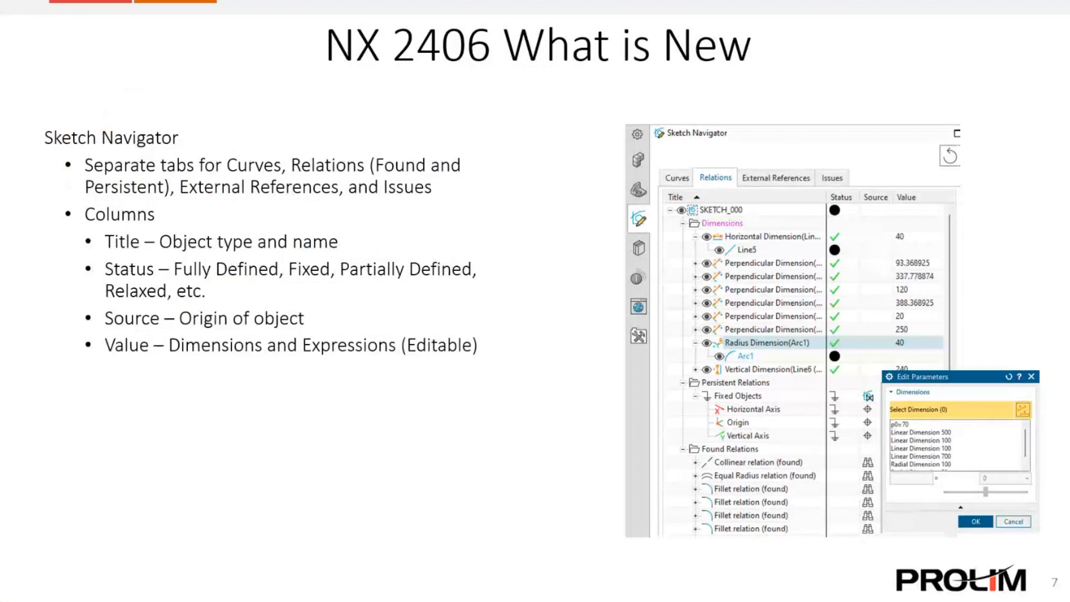
key(Right)
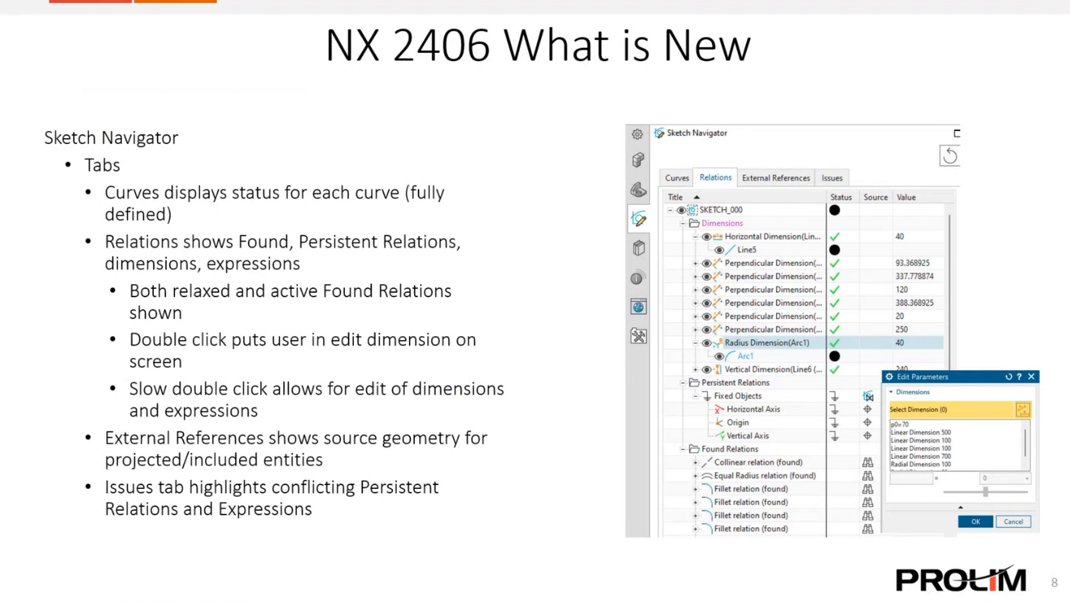
key(Right)
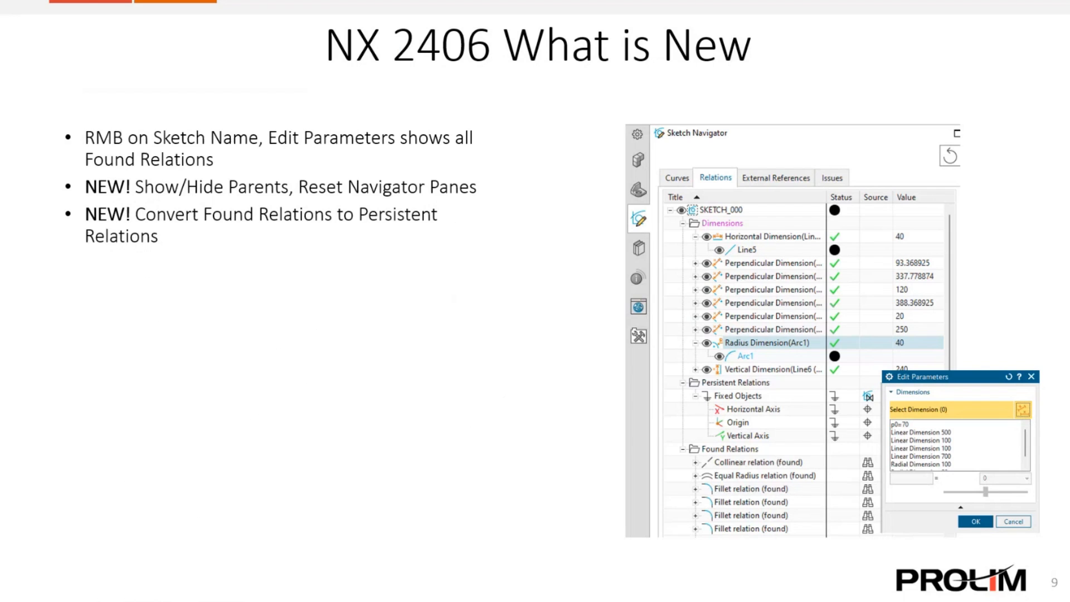
key(Right)
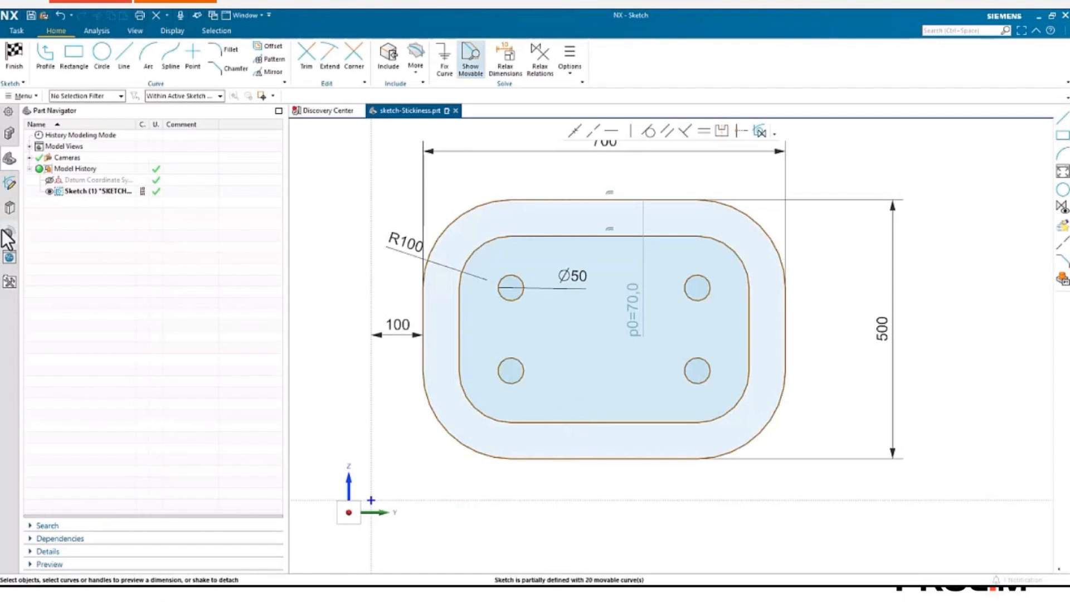
key(Right)
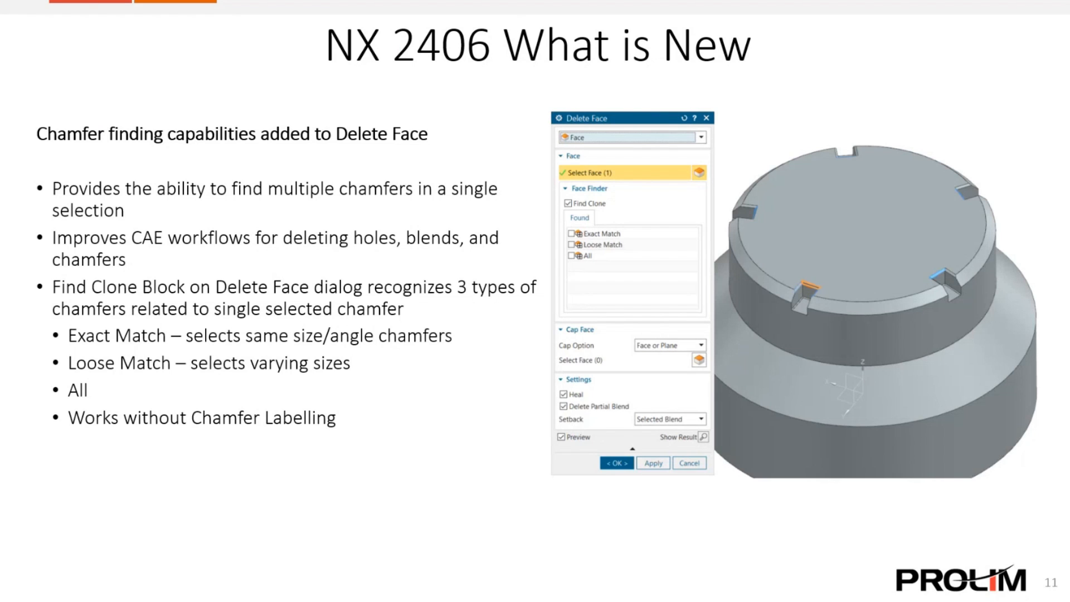
- Switch back to NX and open chamfer.prt from the History palette
key(alt+Tab)
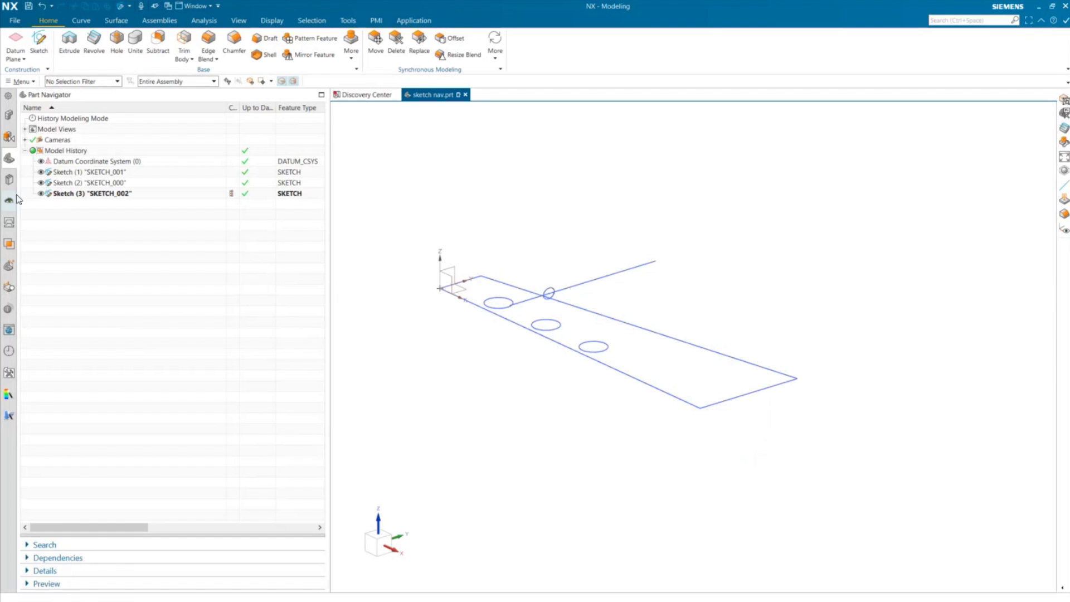
click(8, 350)
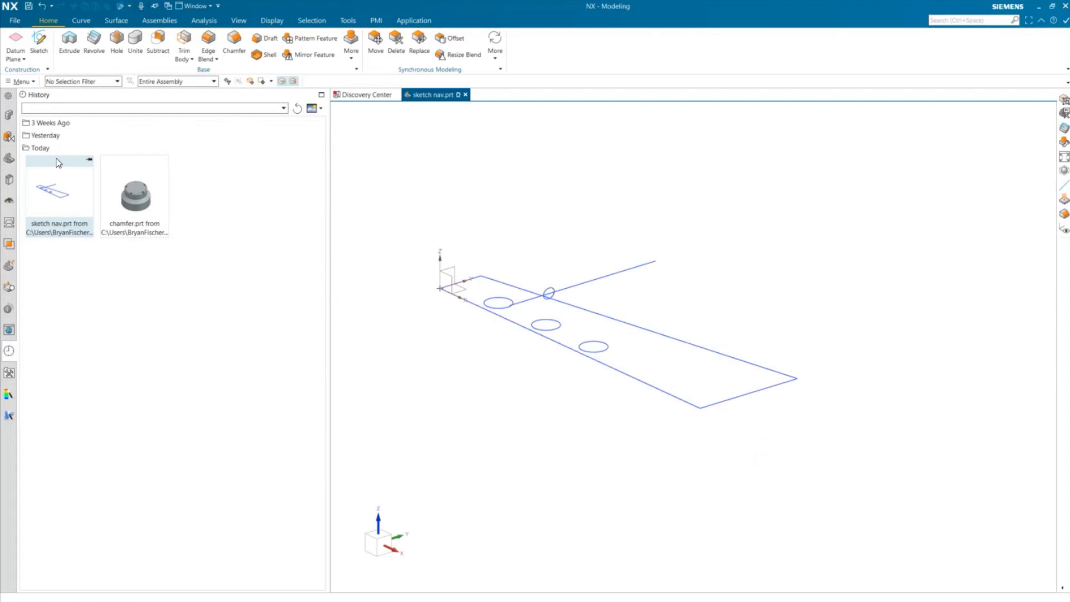
click(146, 198)
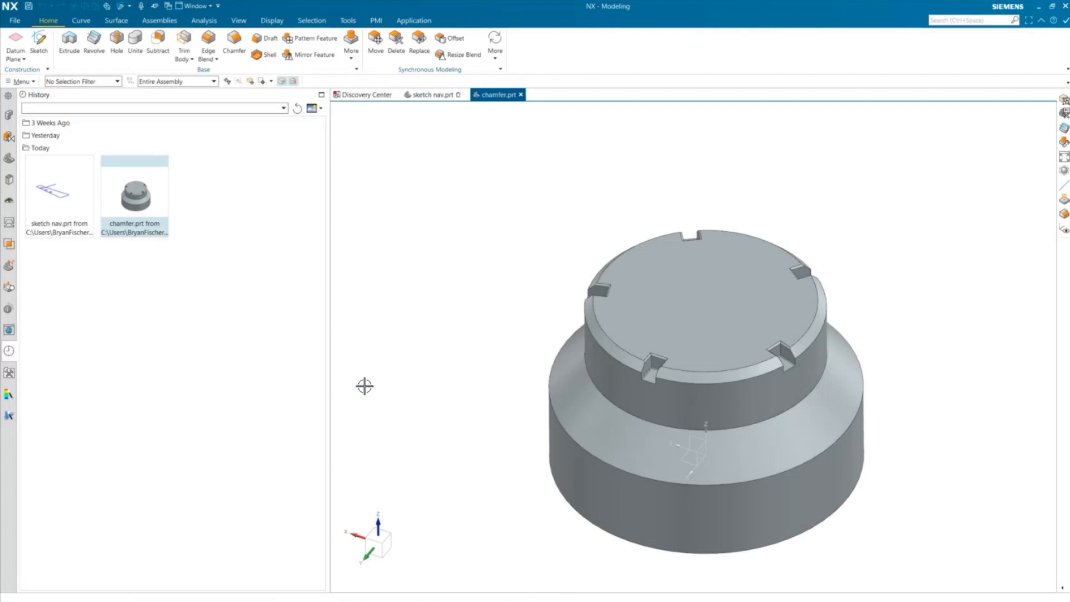
- Start Delete Face and select one chamfer face at a top slot, with Find Clone enabled
drag(328, 400, 119, 400)
scroll(584, 395, up, 5)
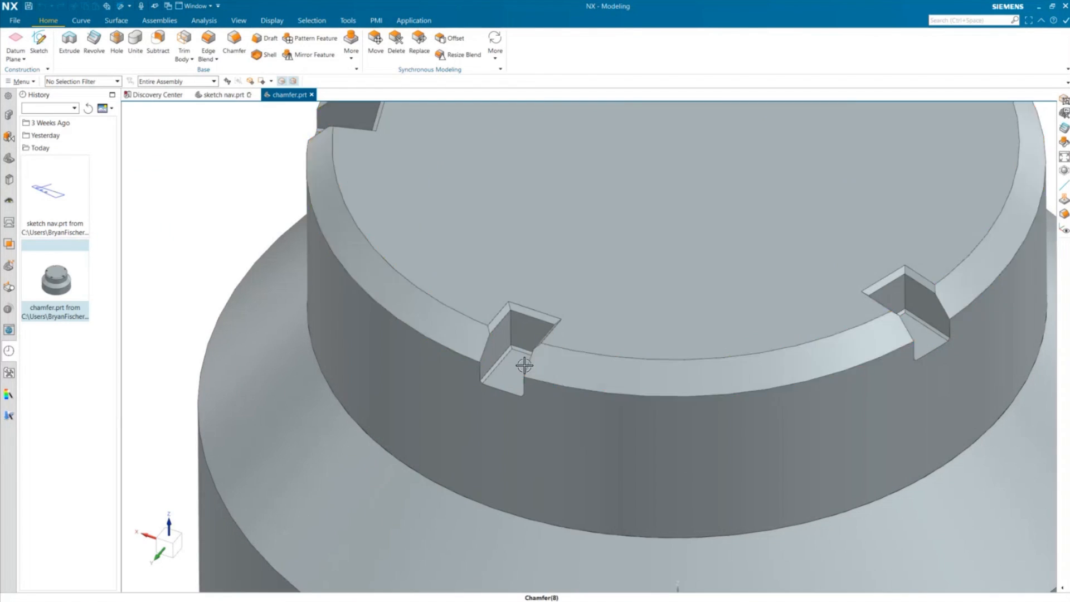
scroll(542, 365, up, 3)
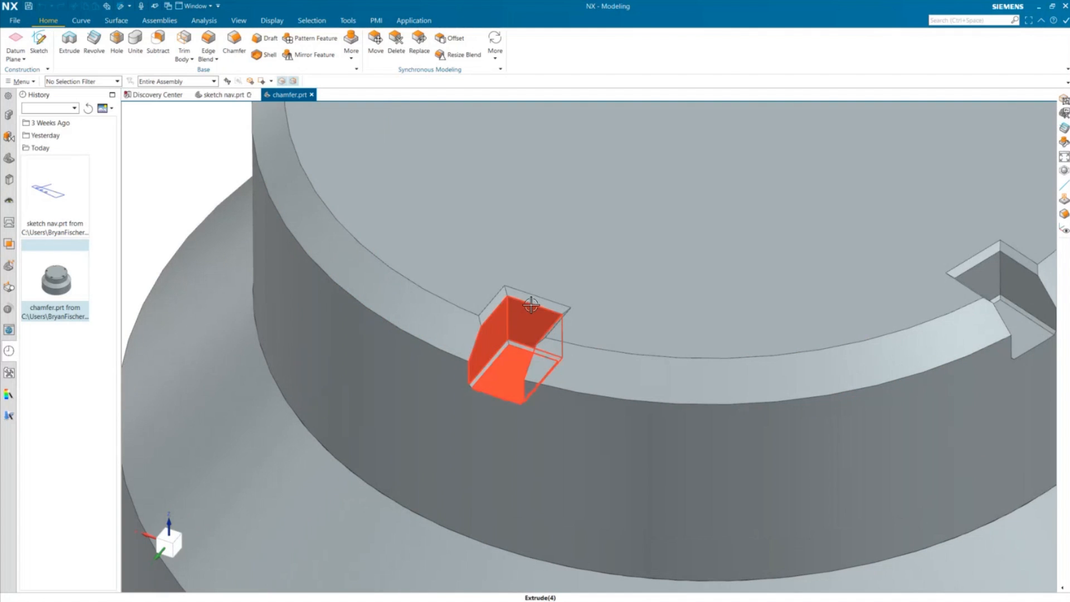
scroll(448, 331, down, 5)
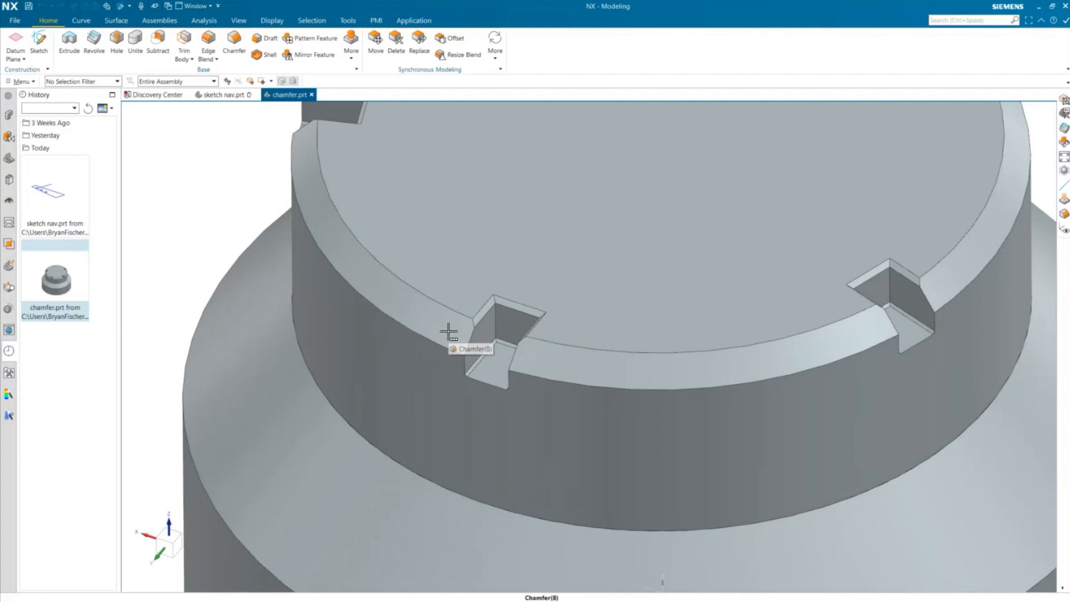
scroll(448, 183, up, 3)
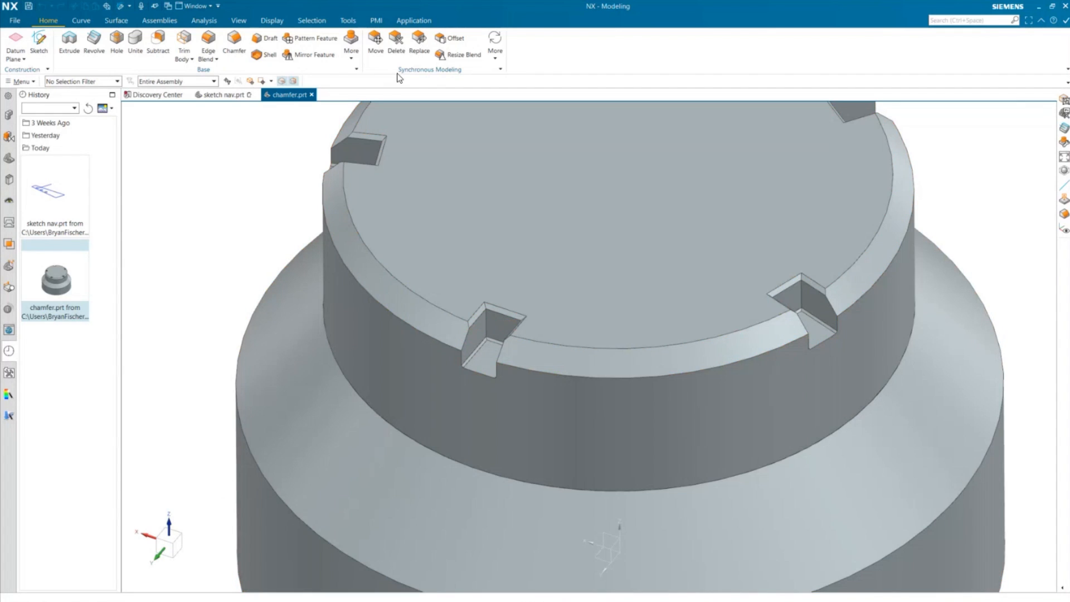
click(397, 40)
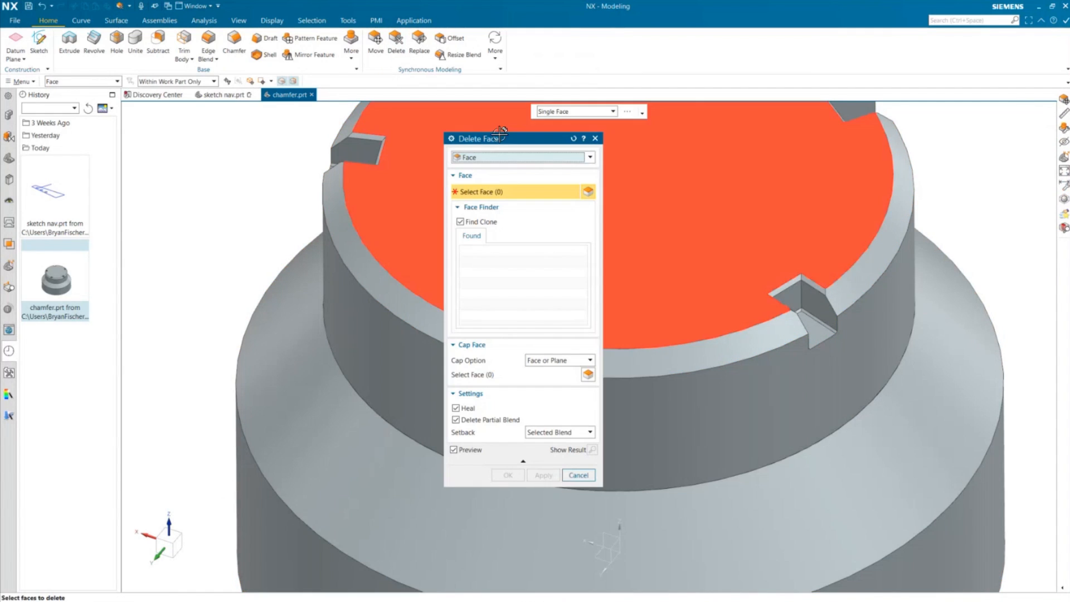
drag(500, 135, 162, 81)
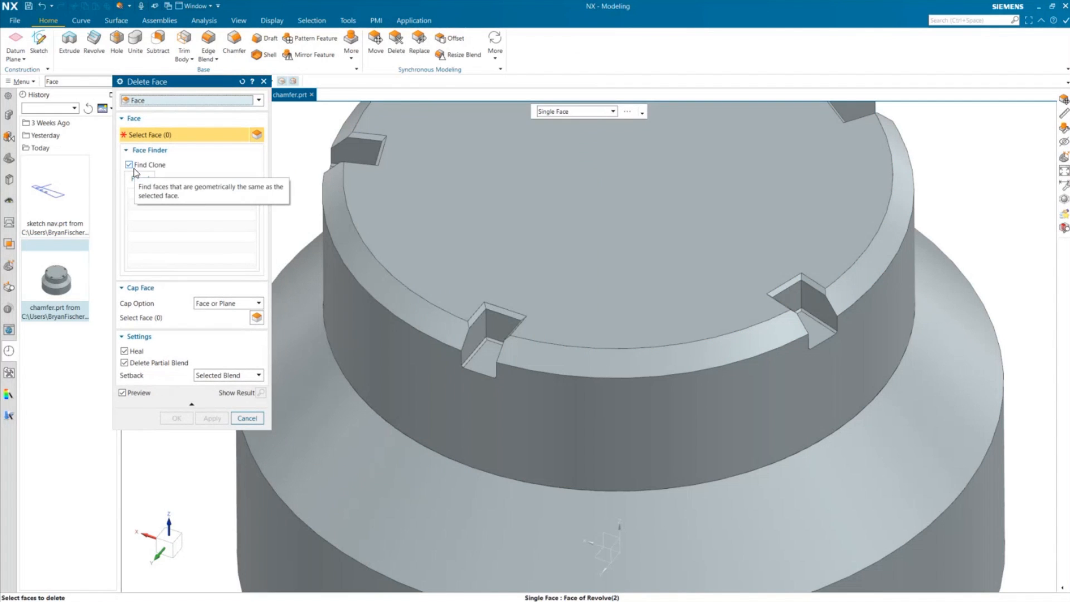
scroll(463, 359, up, 2)
click(473, 358)
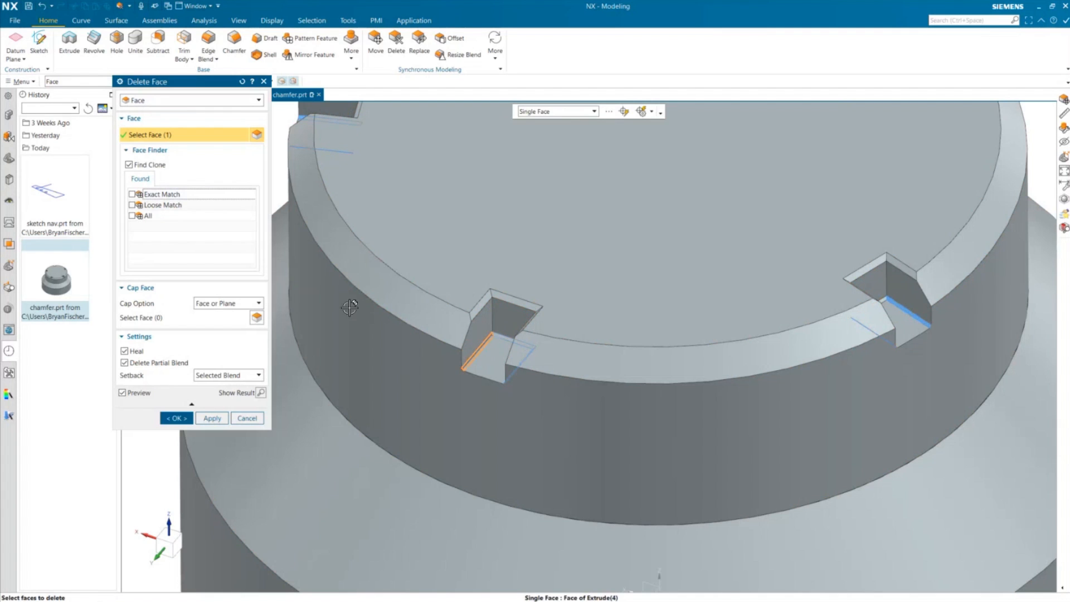
- Use Find Clone to add the Exact Match, then Loose Match, then All similar chamfer faces to the selection
click(133, 194)
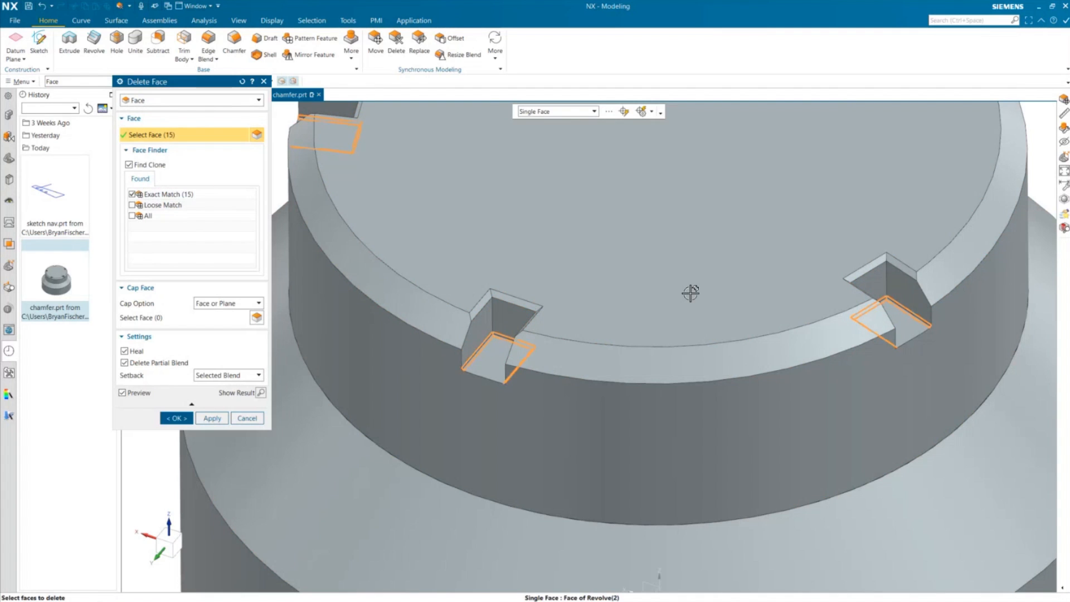
scroll(690, 293, down, 5)
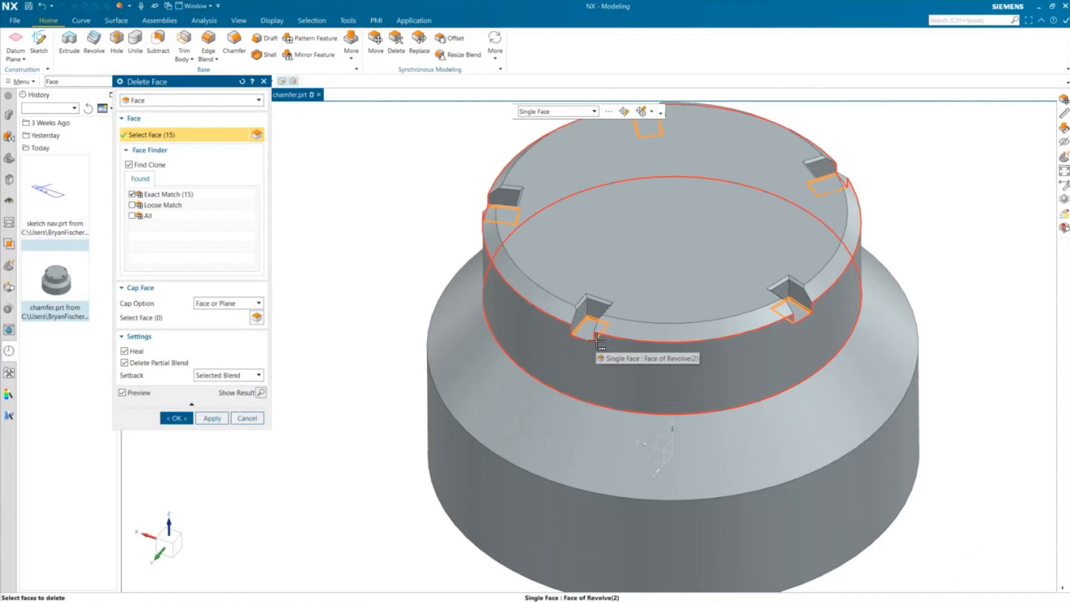
click(133, 205)
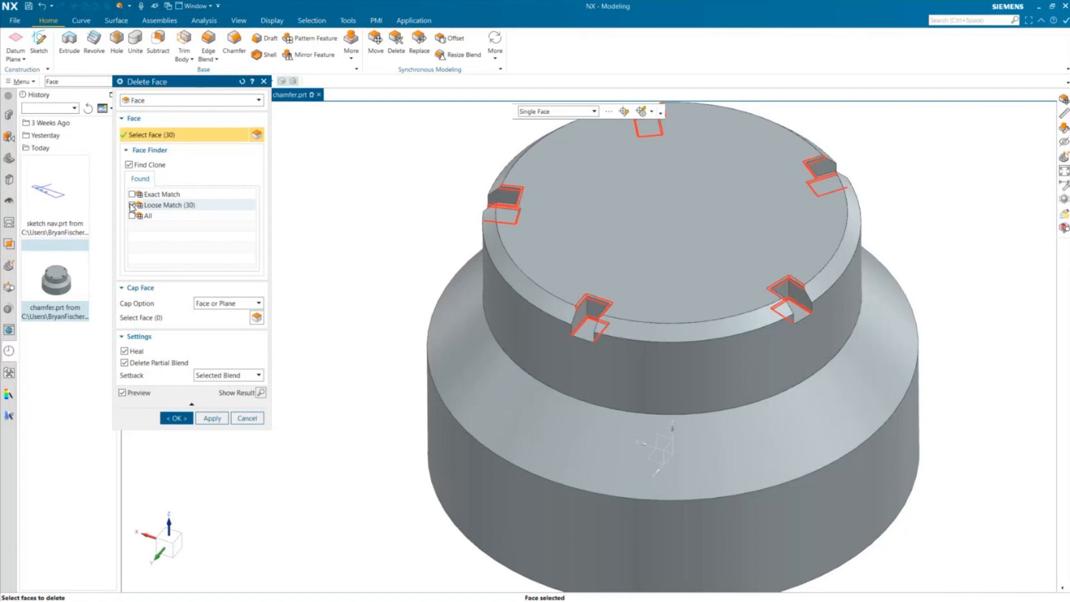
click(132, 215)
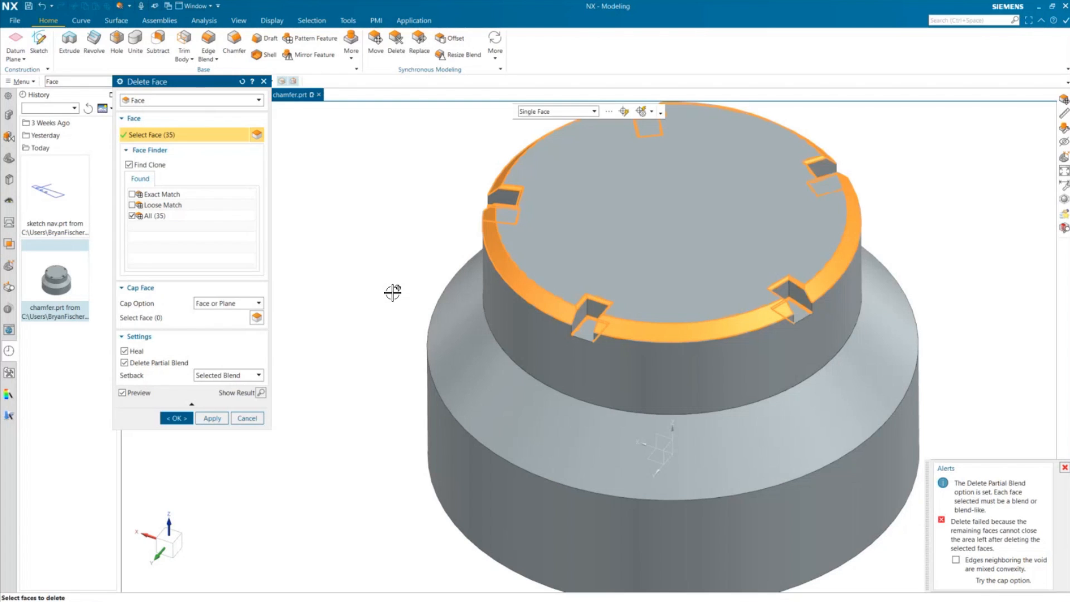
- Try to delete all 35 found faces, then dismiss the error message and alerts
click(175, 418)
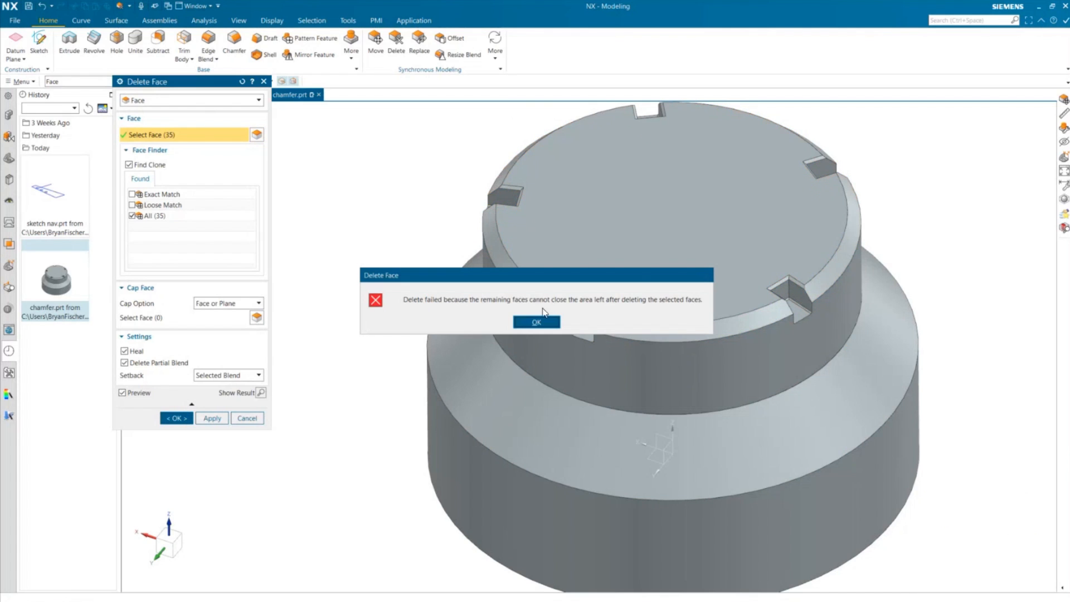
click(541, 322)
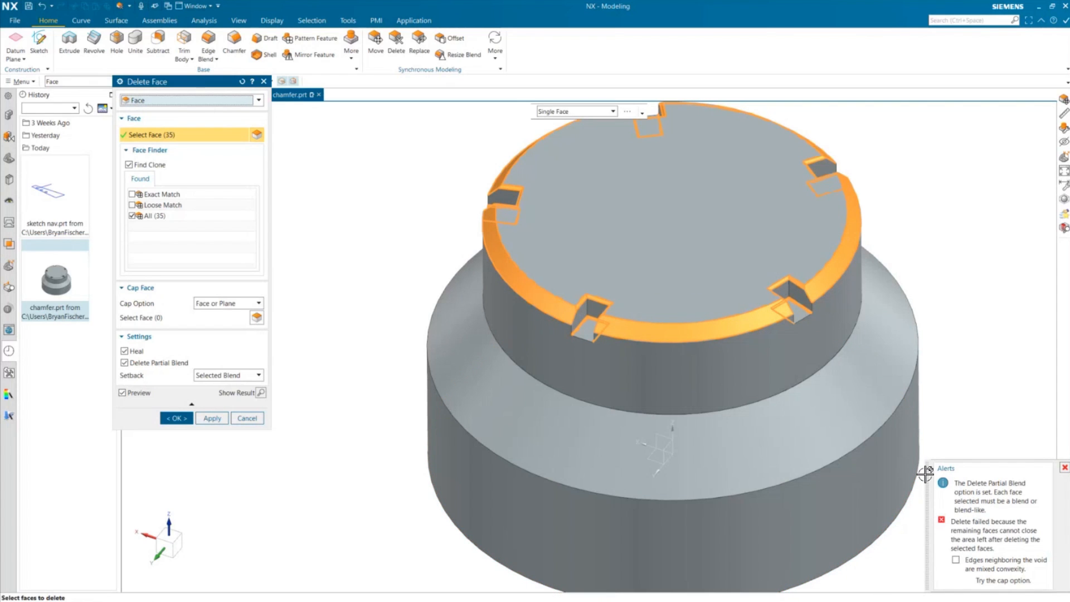
click(1064, 469)
- Clear the All matches and delete only the single selected chamfer face
click(132, 216)
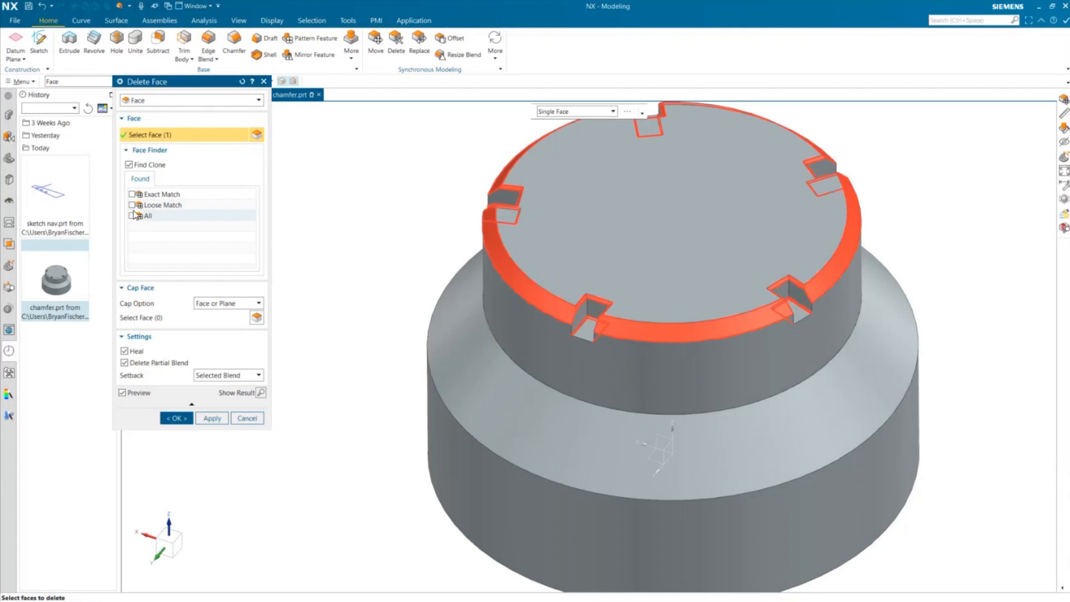
click(171, 414)
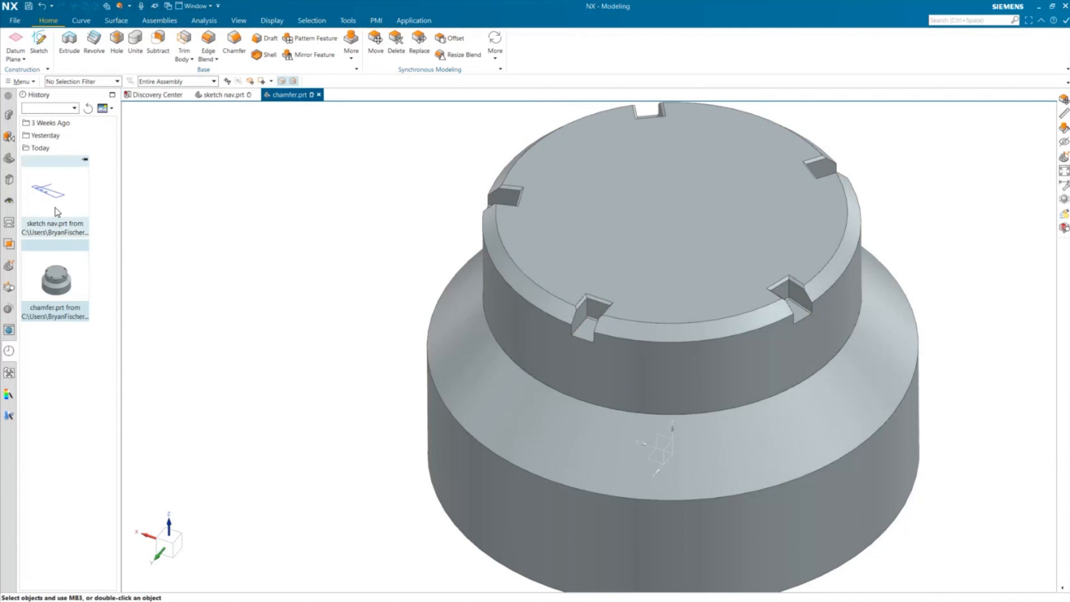
- Open the Part Navigator and delete the Delete Face (9) feature from the model history
click(9, 158)
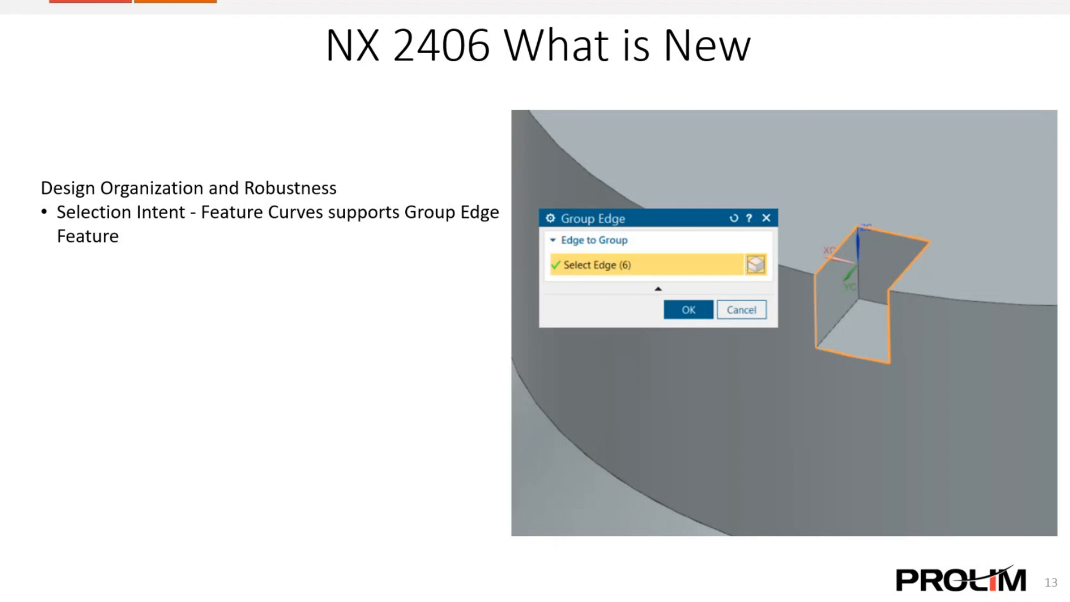
key(Right)
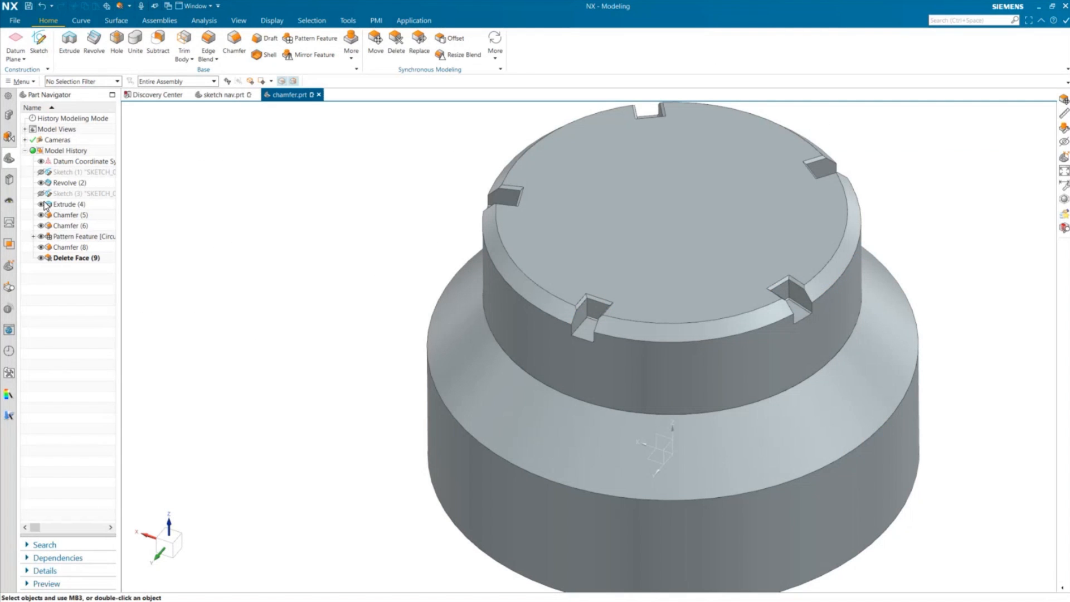
click(65, 260)
key(Delete)
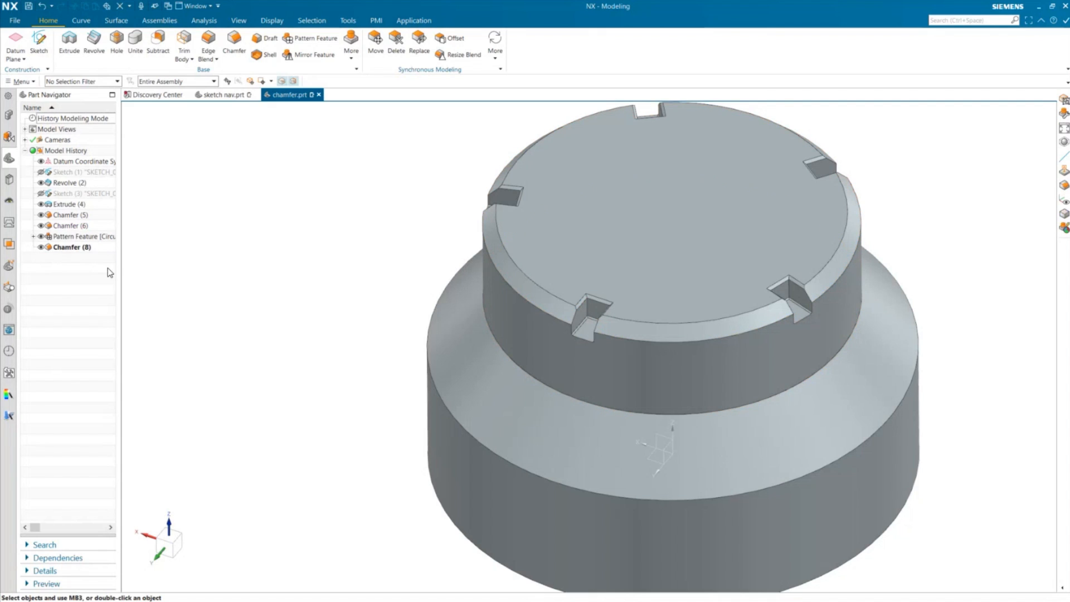
- Suppress the Chamfer (5), Chamfer (6) and Chamfer (8) features
click(81, 247)
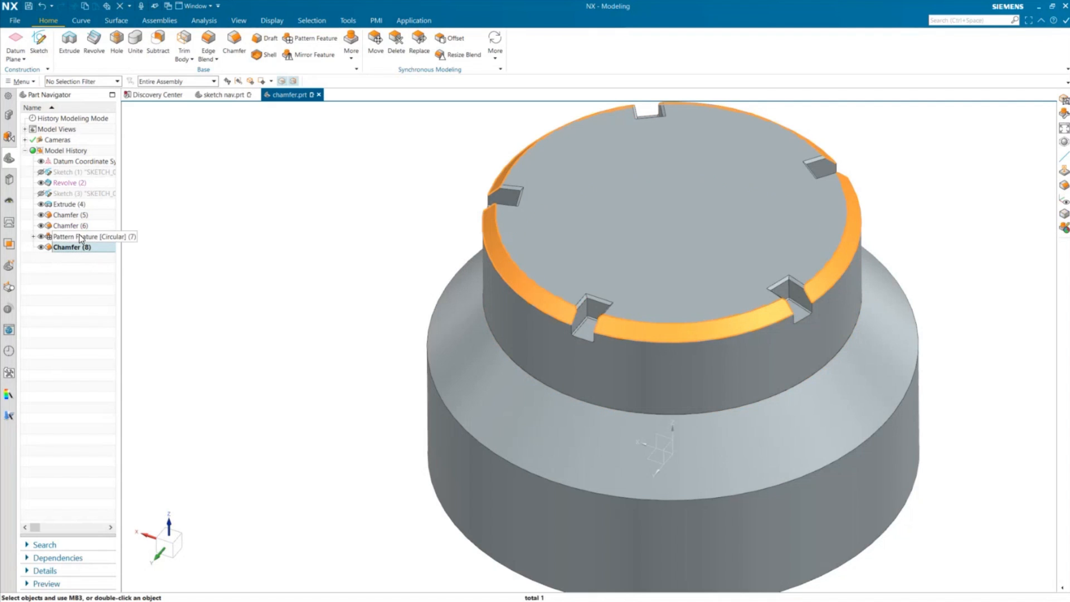
ctrl+click(80, 226)
ctrl+click(78, 215)
right_click(82, 220)
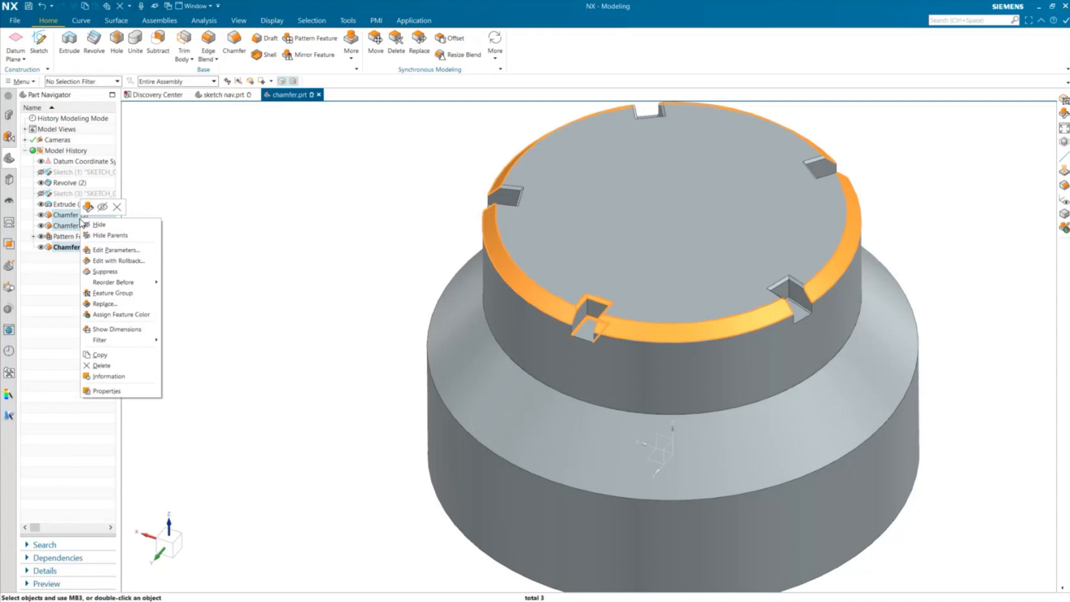
click(106, 271)
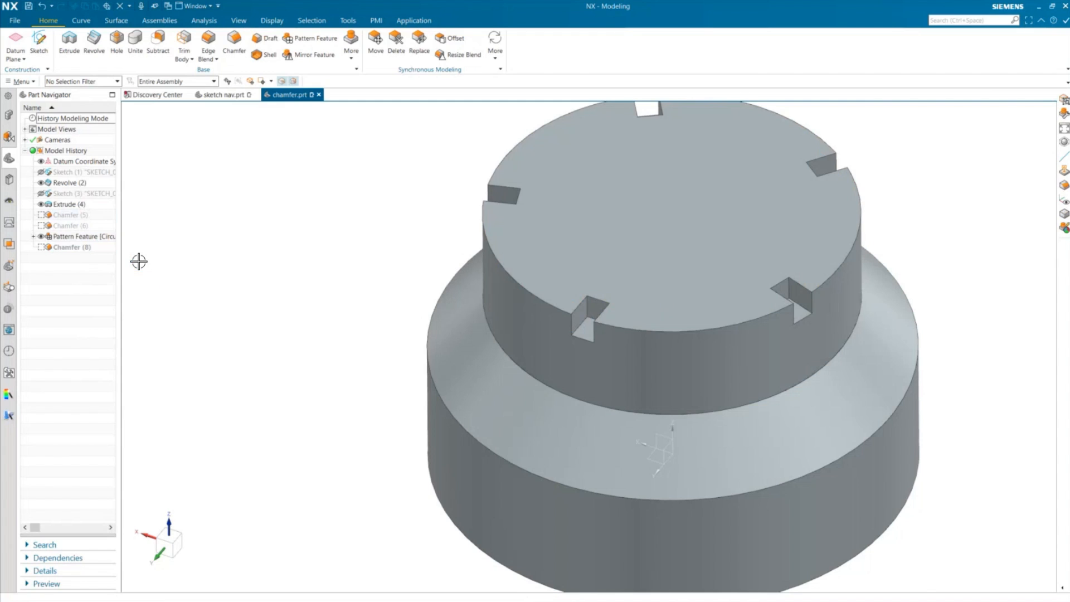
- Create a Group Edge feature from the six edges outlining one slot on the top ring
scroll(599, 301, up, 5)
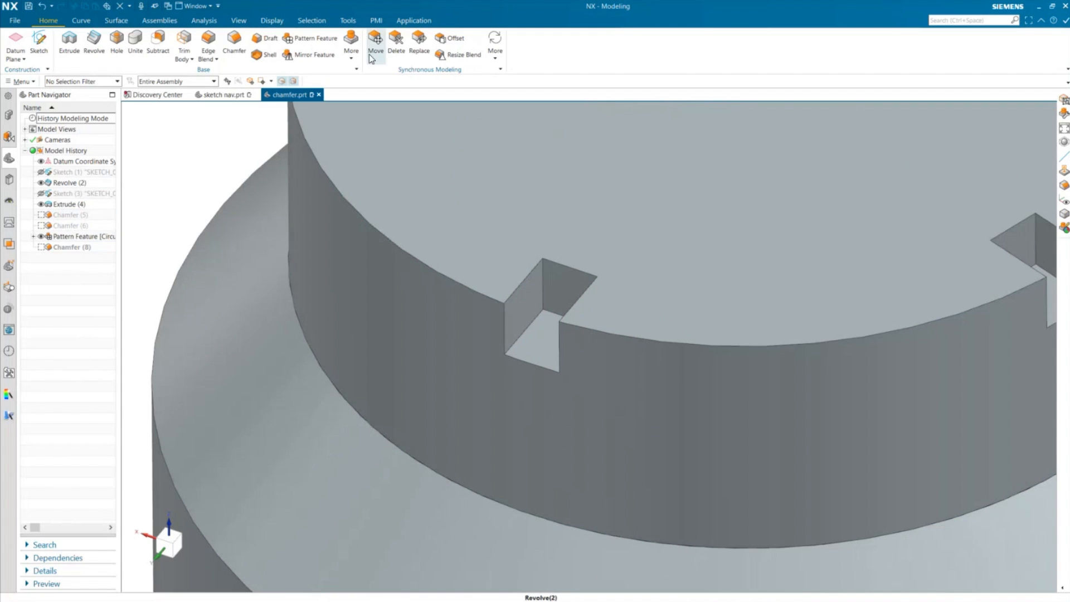
click(350, 55)
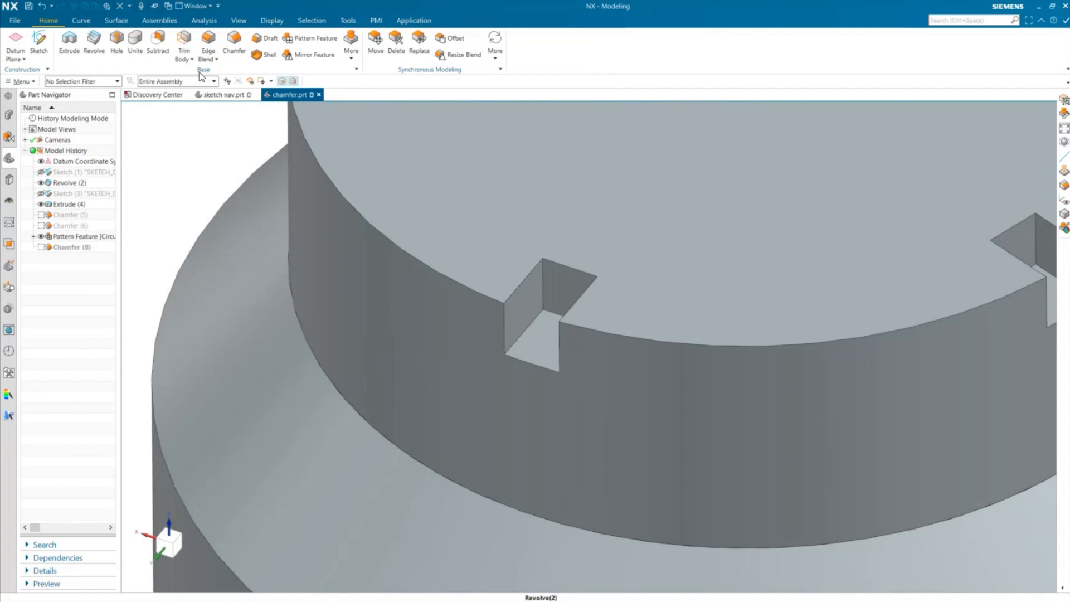
click(351, 45)
click(351, 45)
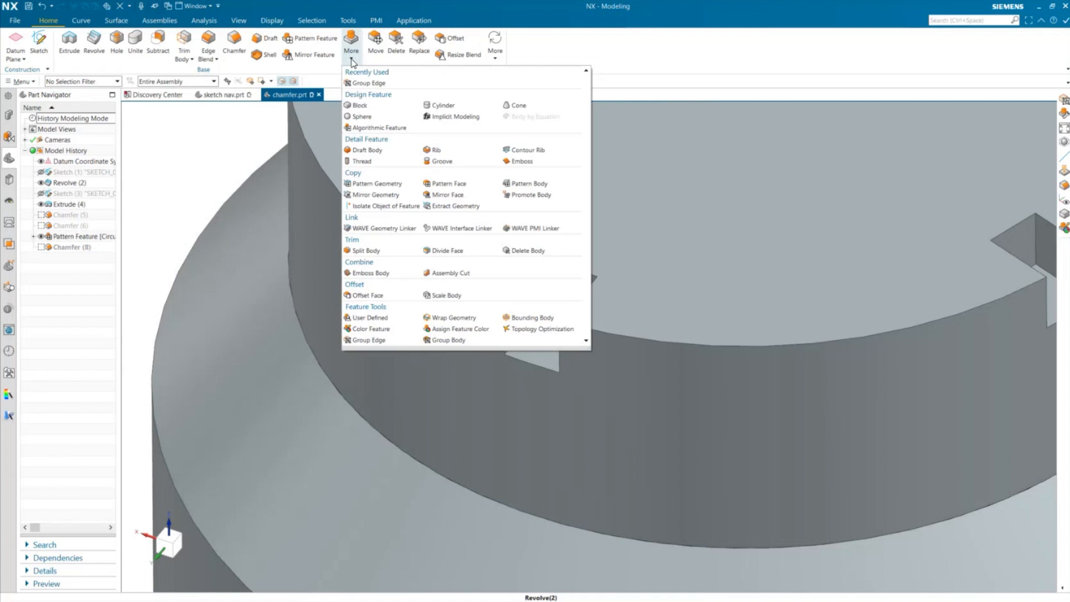
click(364, 339)
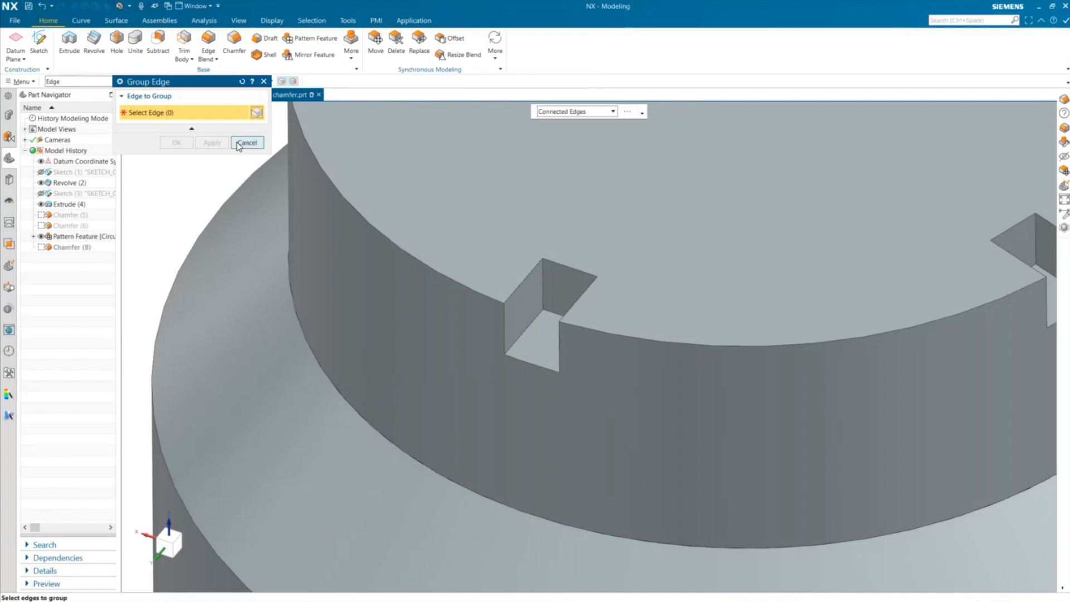
click(509, 296)
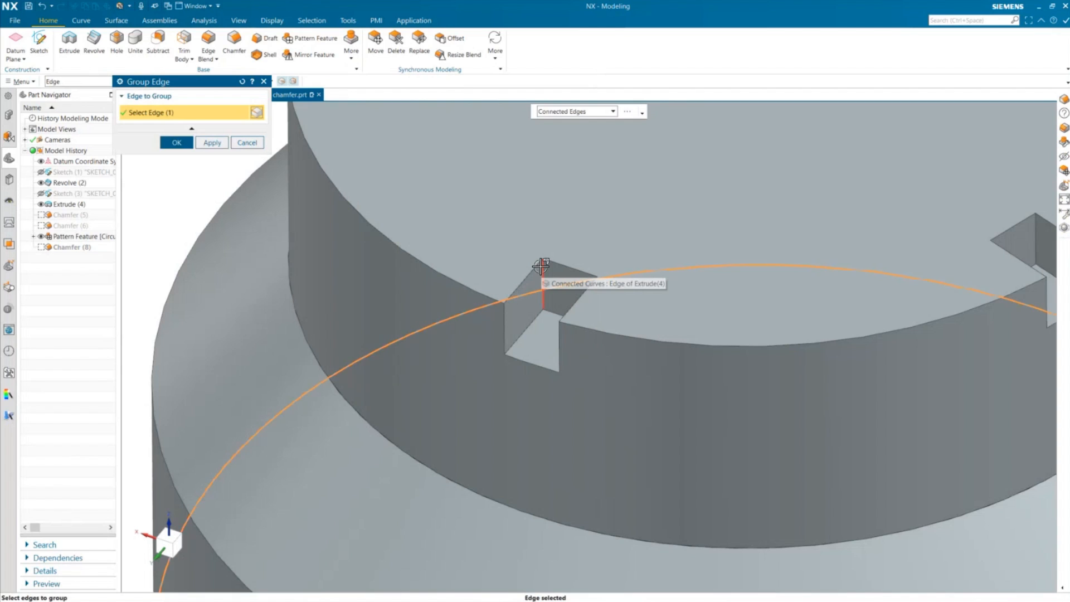
shift+click(403, 337)
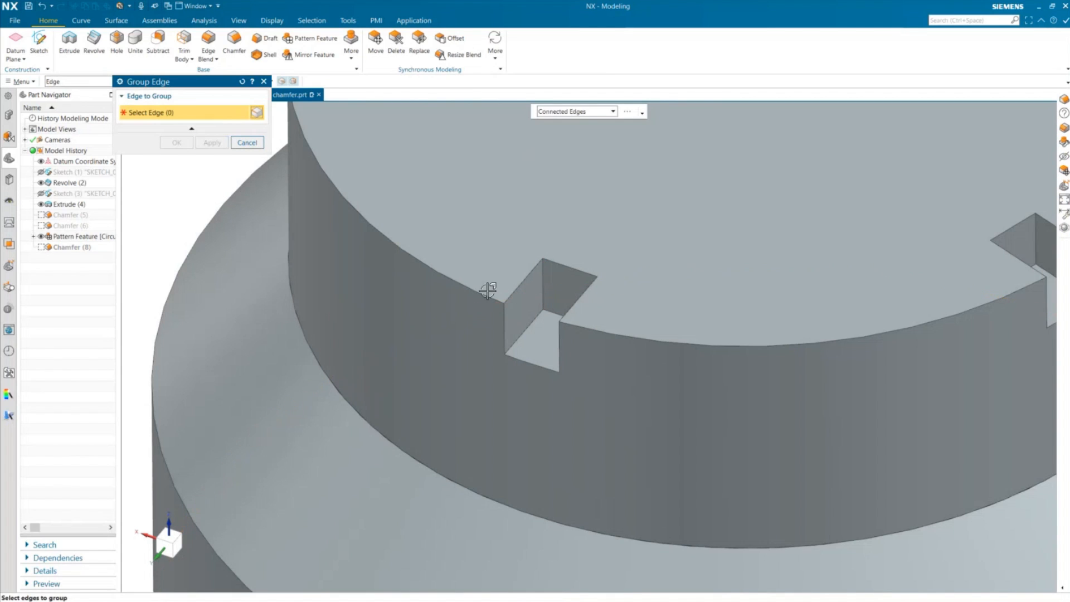
click(540, 263)
click(549, 262)
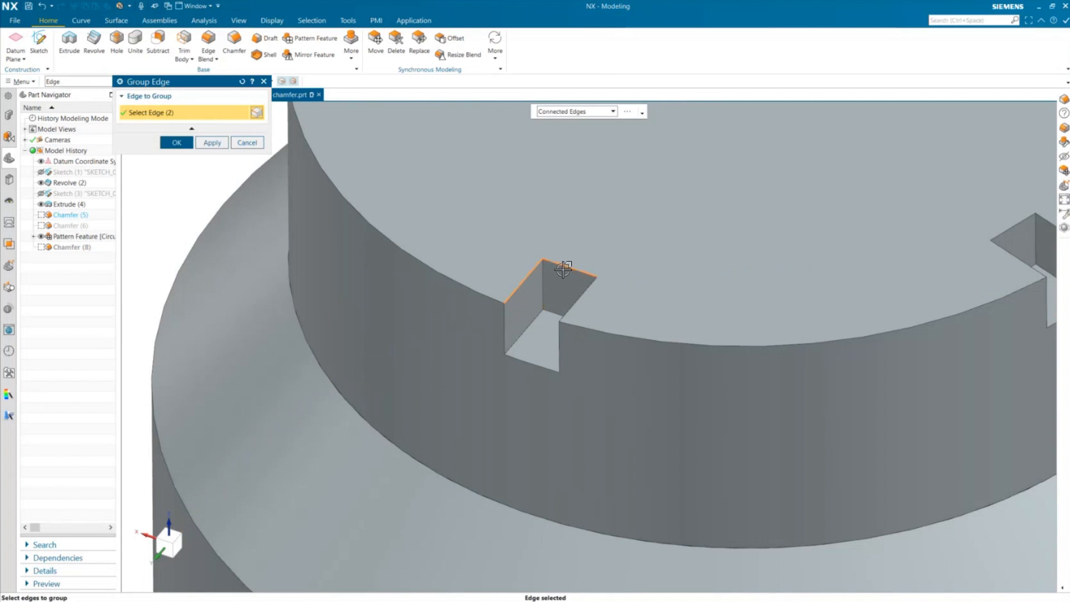
click(574, 306)
click(558, 353)
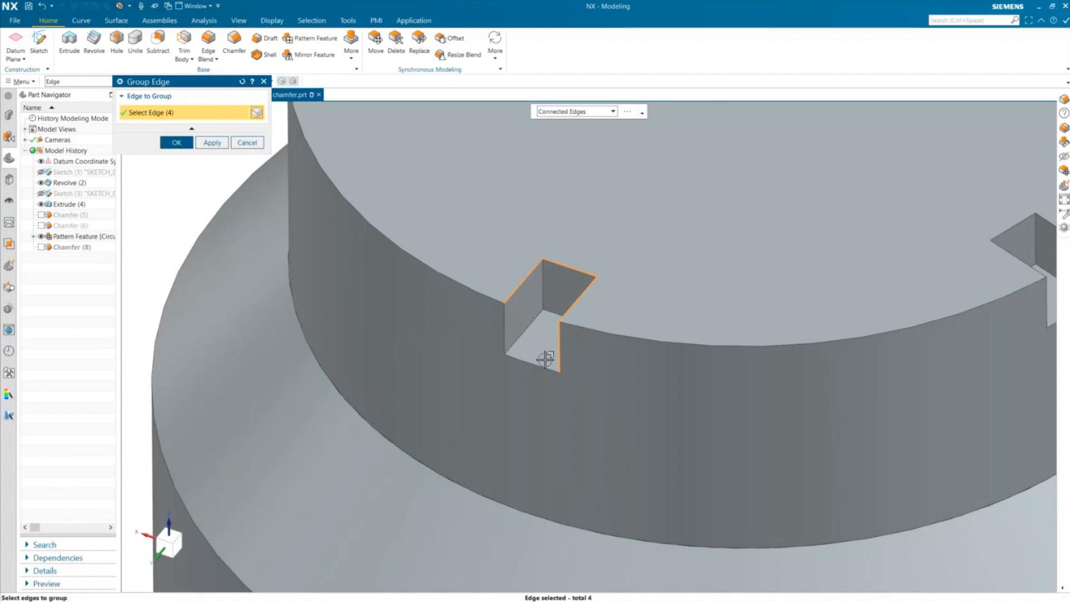
click(542, 362)
click(505, 336)
scroll(513, 344, down, 4)
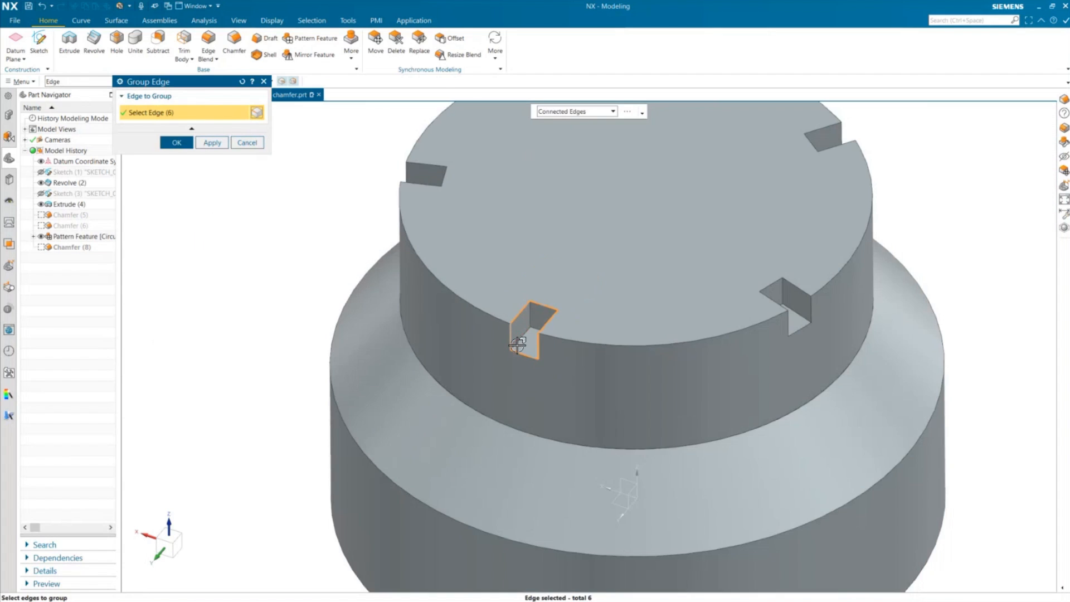
scroll(544, 298, up, 4)
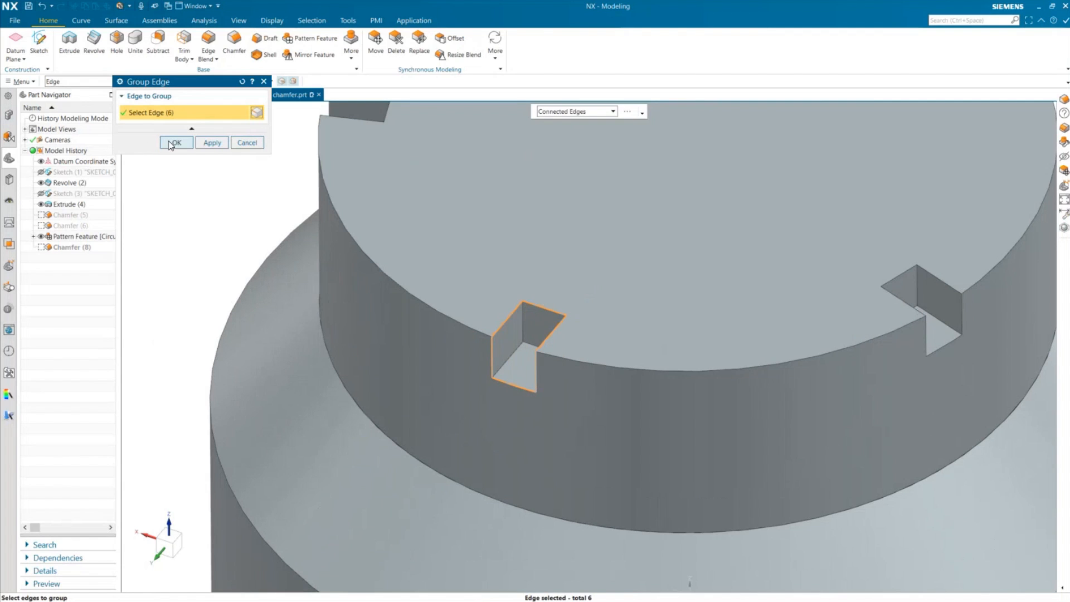
click(172, 143)
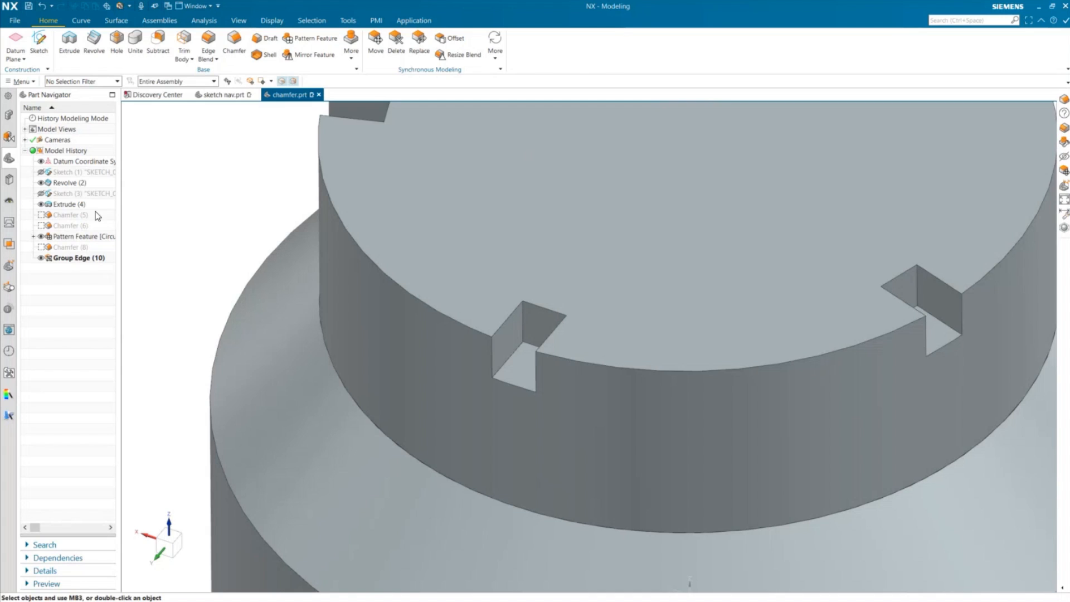
- Apply an Edge Blend of radius 0.125 in using the Group Edge (10) feature as the edge selection
click(90, 258)
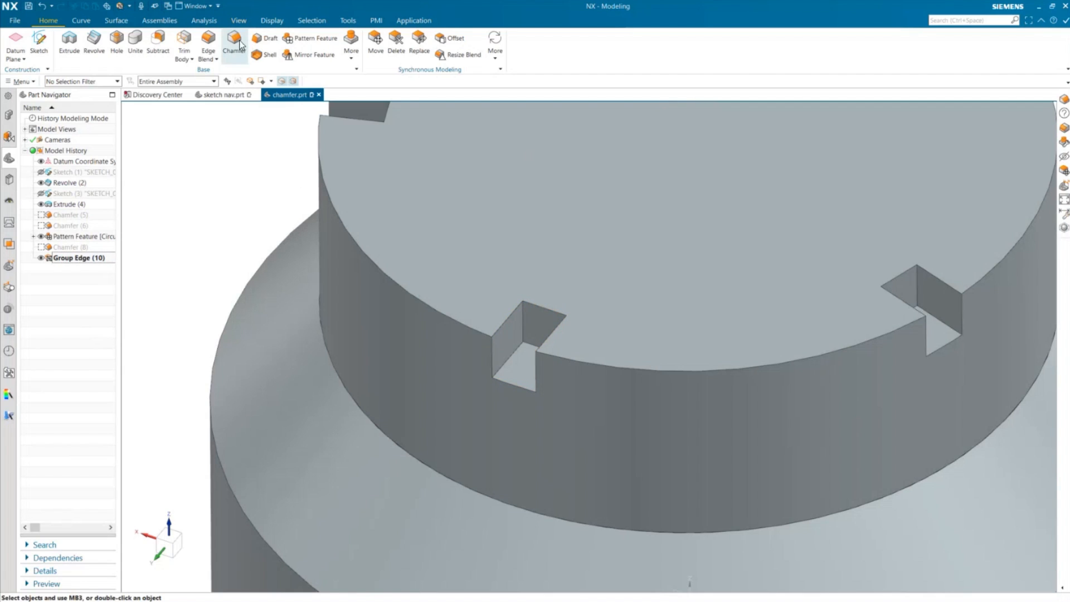
click(208, 40)
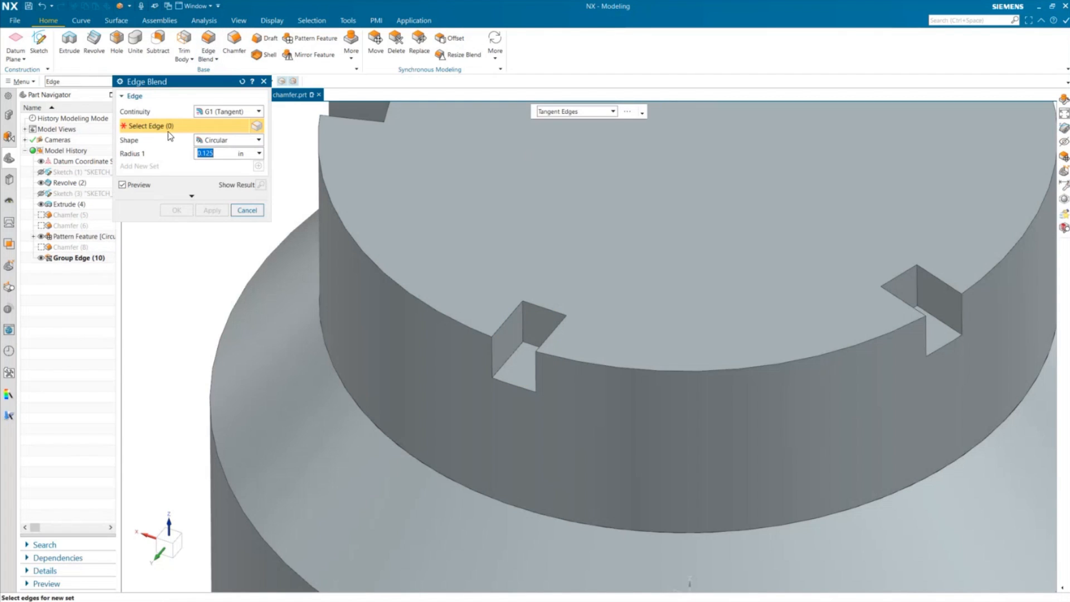
click(64, 260)
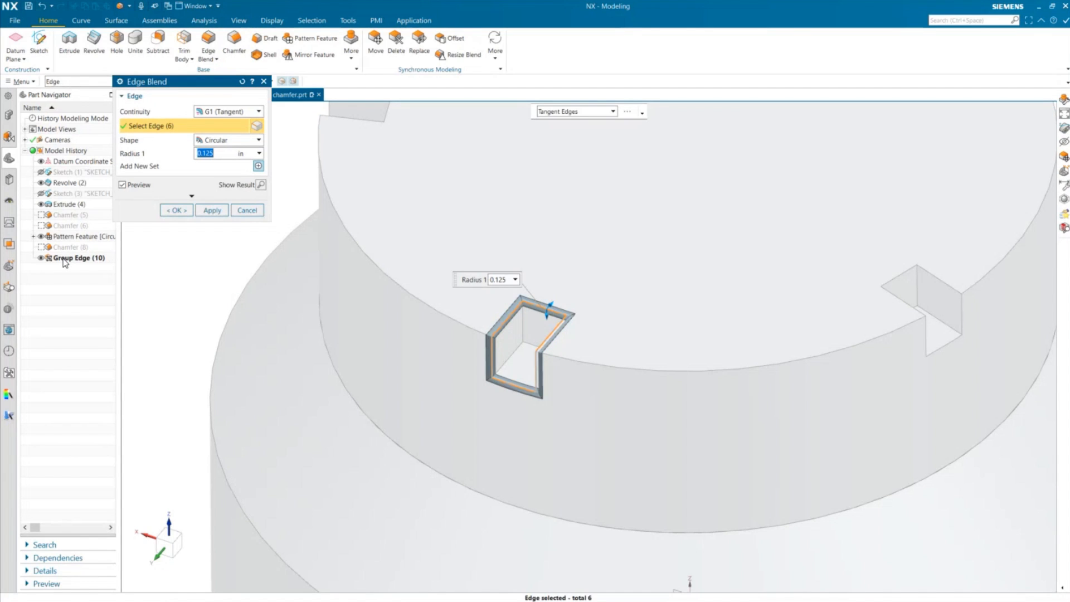
click(175, 210)
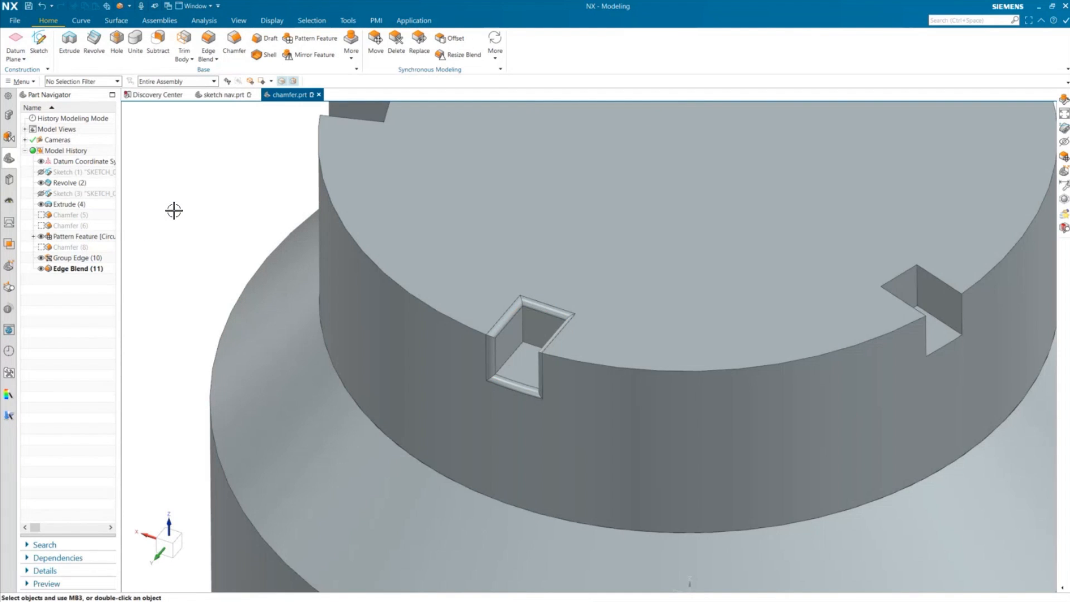
- Open the What's New page of the Discovery Center and set What's new since to NX 2306
click(154, 100)
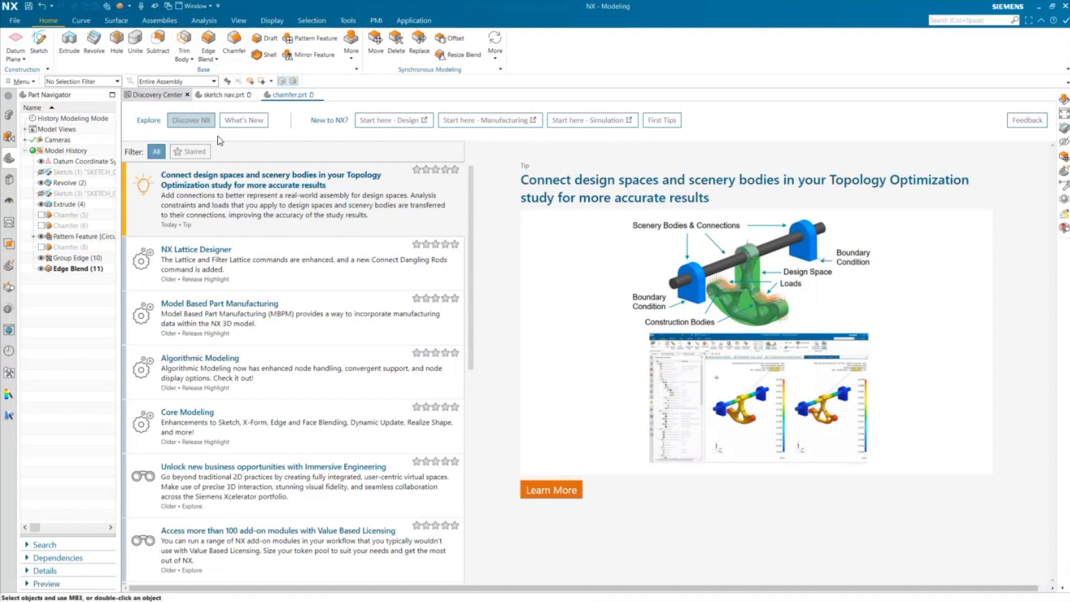
click(243, 120)
click(183, 245)
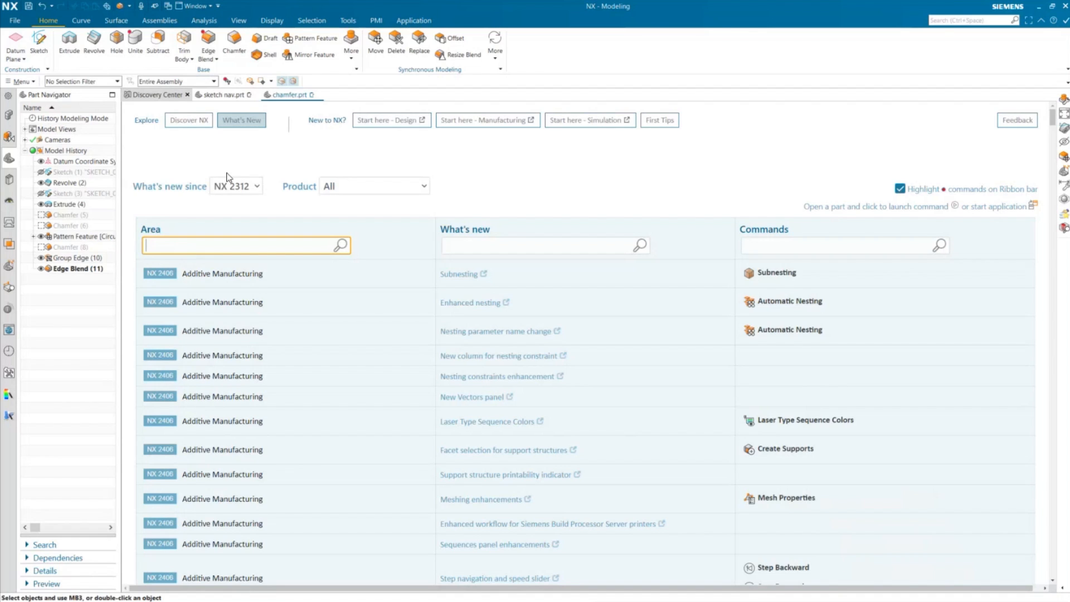
click(257, 190)
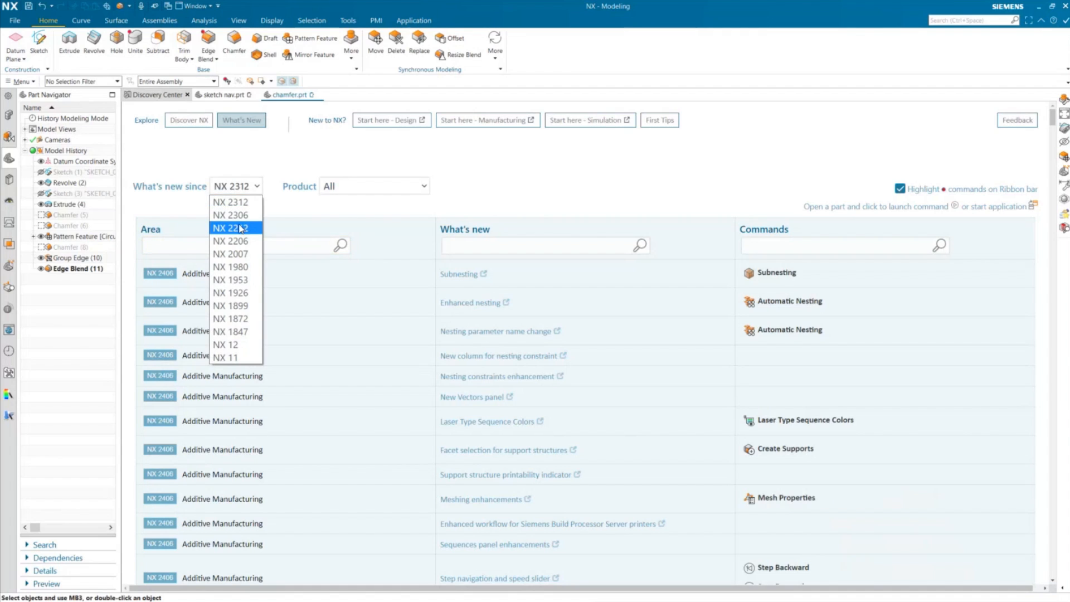
click(229, 213)
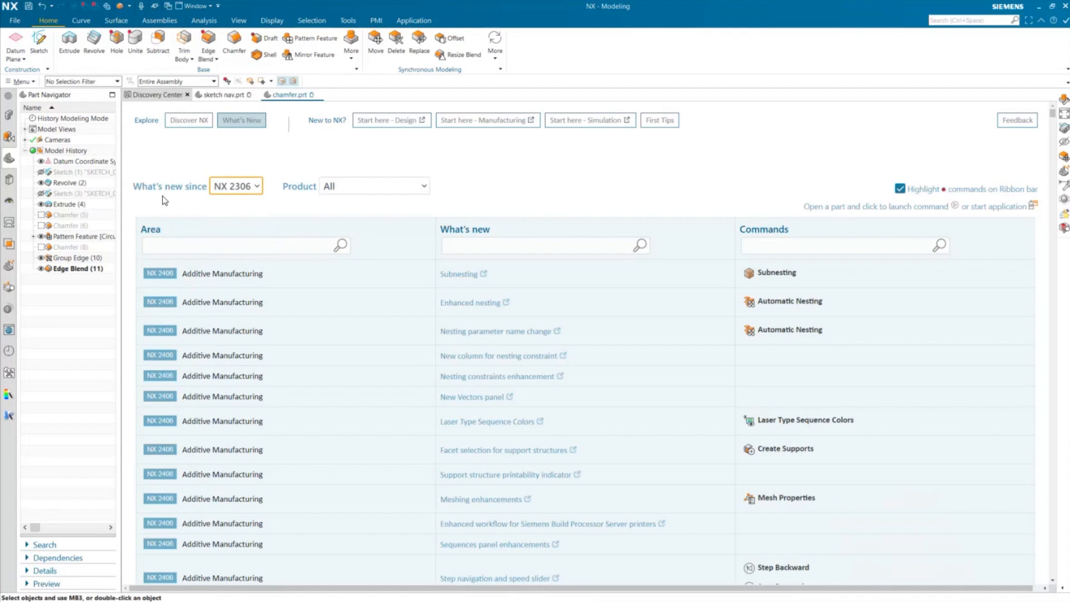
- Filter the What's New list by the Area sketch and turn off highlighting of commands on the ribbon bar
click(899, 191)
click(188, 246)
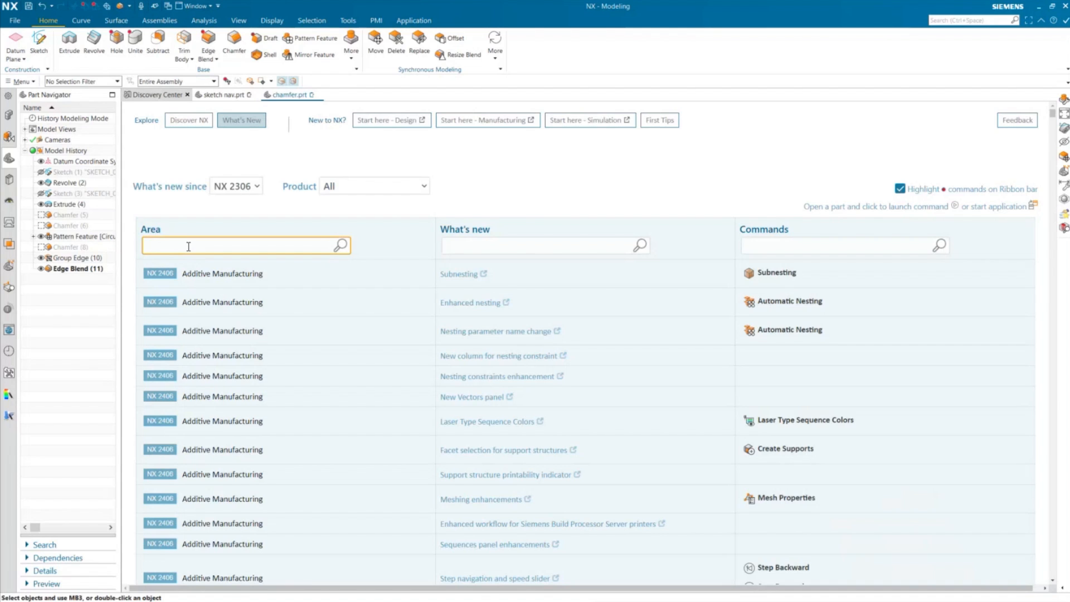
text(sketch)
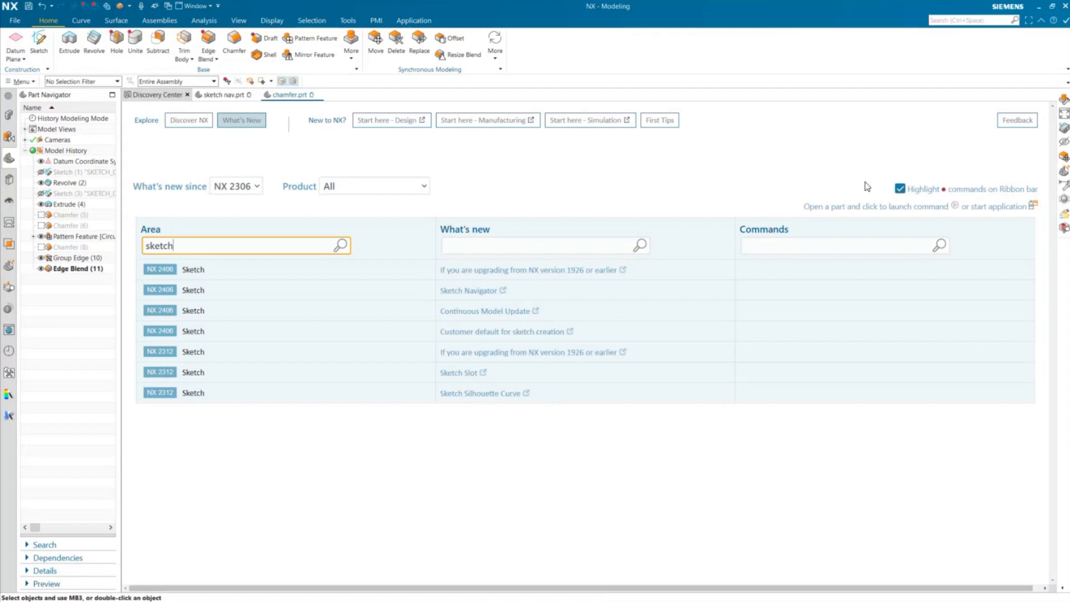
click(900, 190)
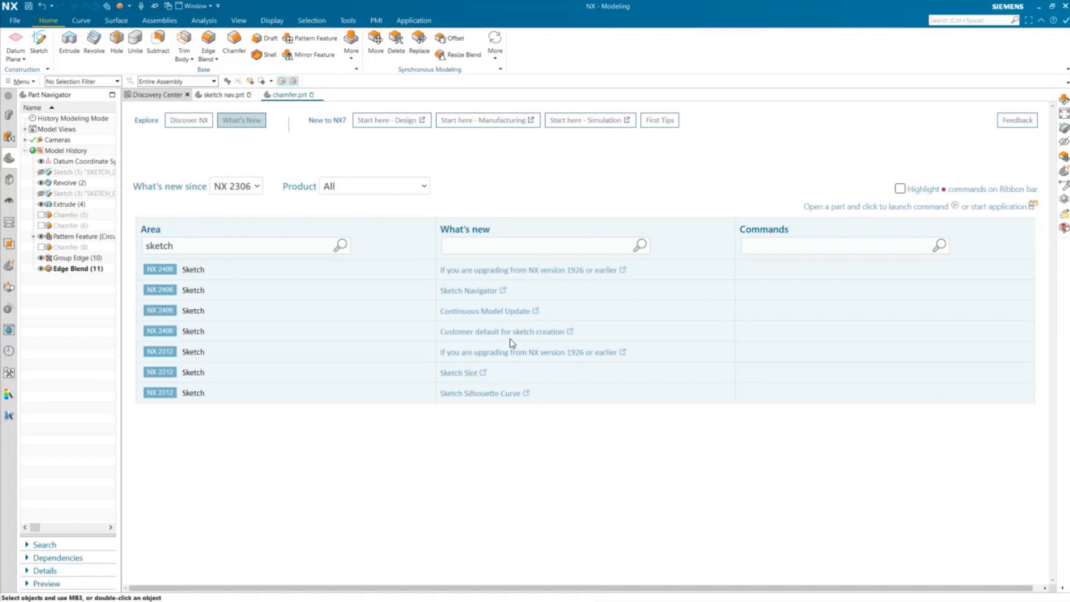
- Open the Sketch Navigator release note in the web browser, read it, and minimize the browser
mouse_move(459, 378)
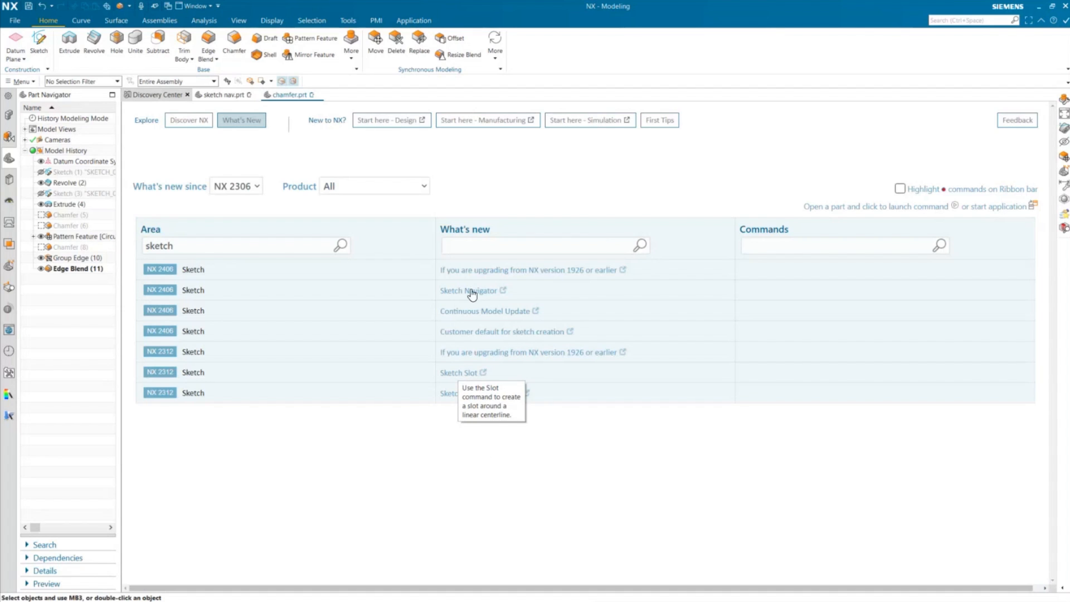
mouse_move(472, 294)
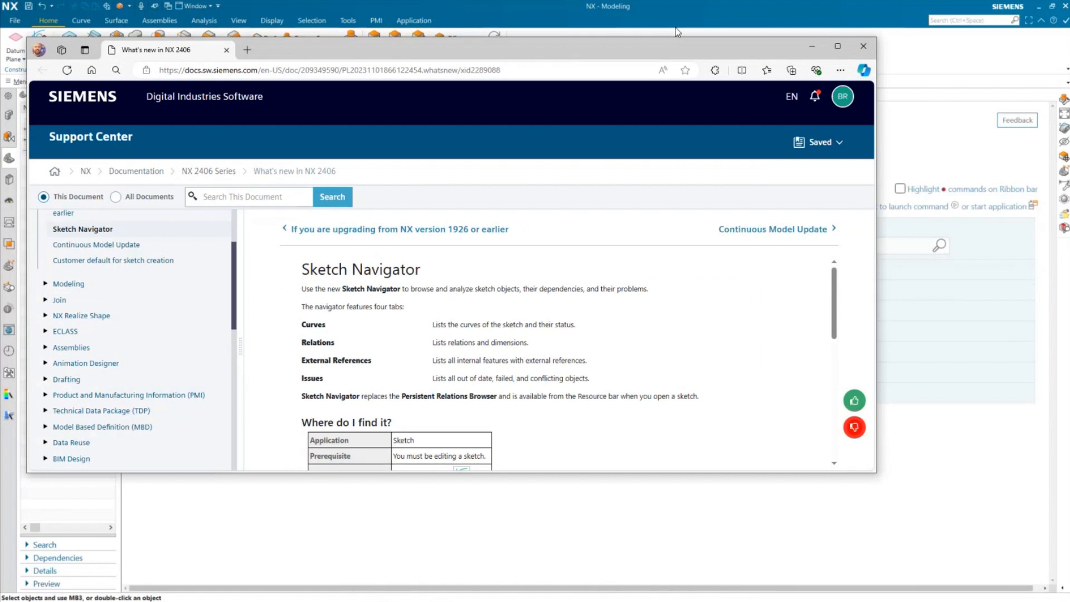
click(828, 44)
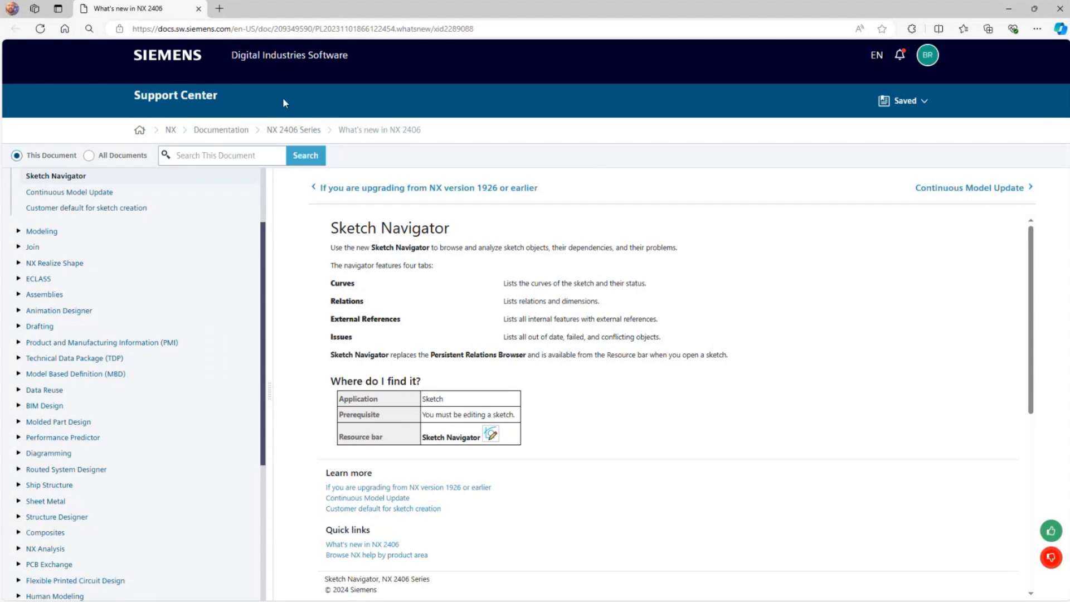
scroll(138, 270, up, 2)
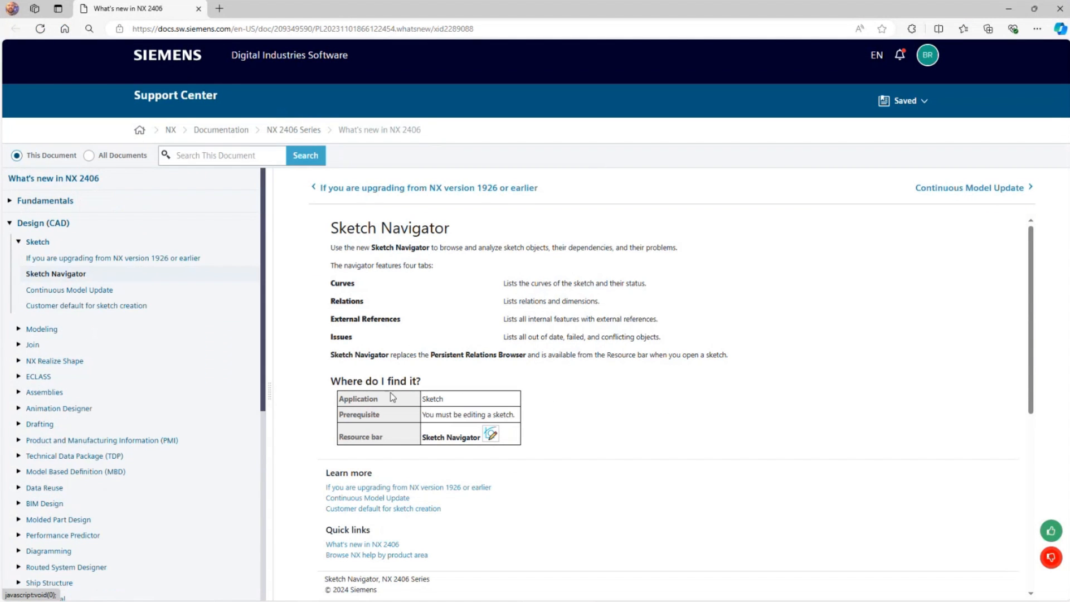
scroll(557, 340, down, 5)
scroll(639, 372, up, 3)
scroll(639, 372, up, 2)
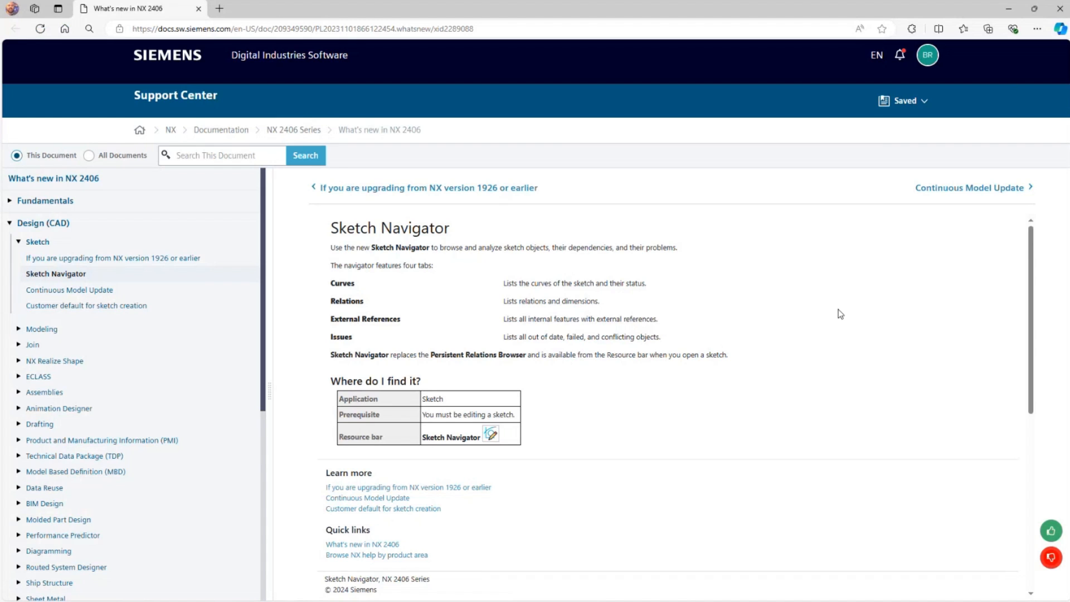
click(1009, 9)
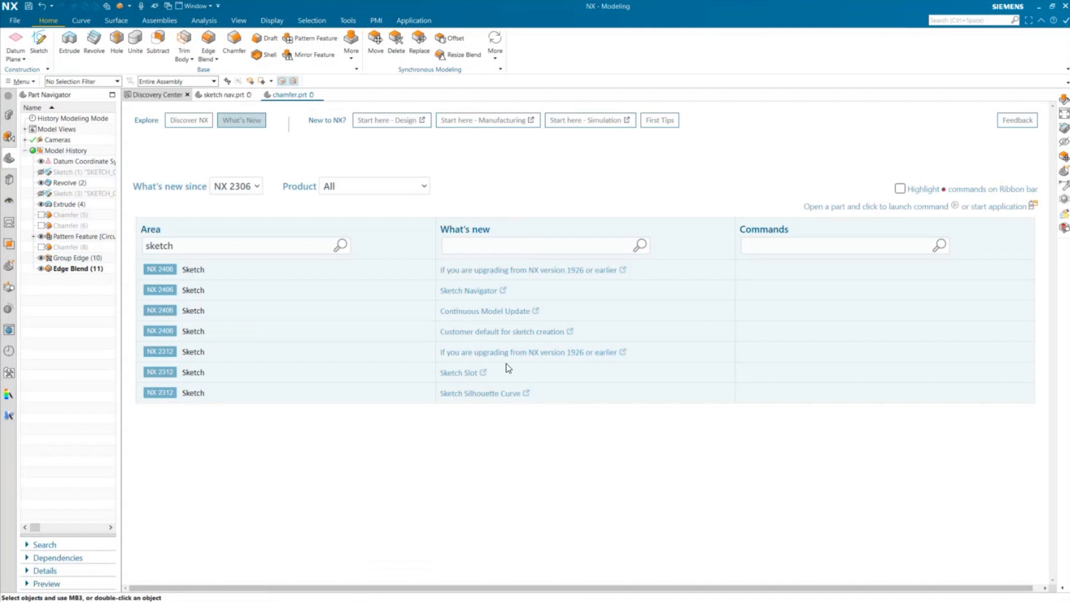
- Switch to the sketch nav.prt part and set the modeling Dynamic Update Mode to Continuous
click(285, 95)
click(231, 95)
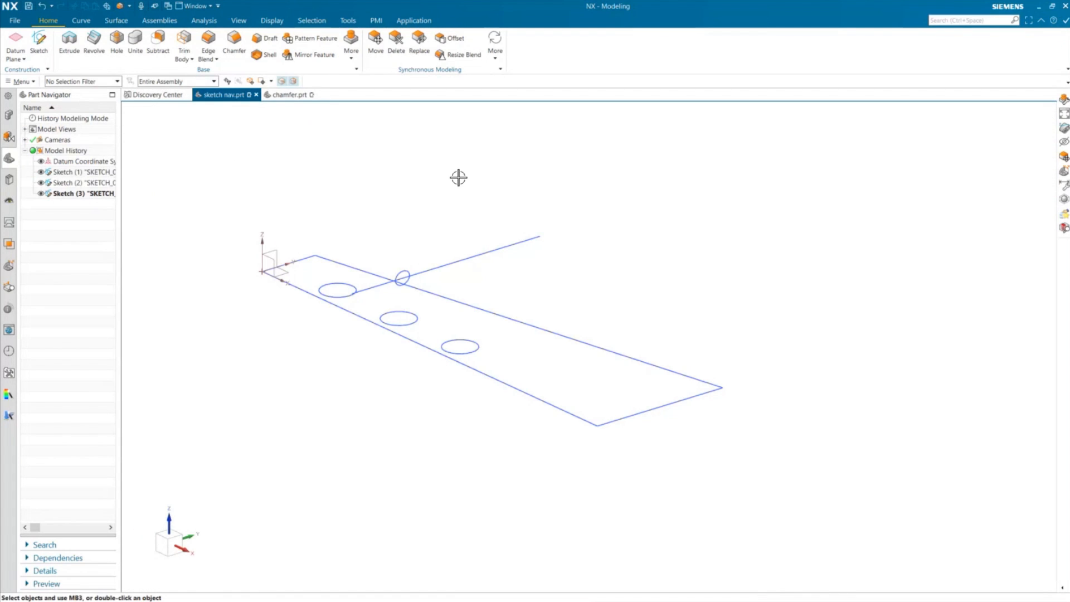
click(15, 20)
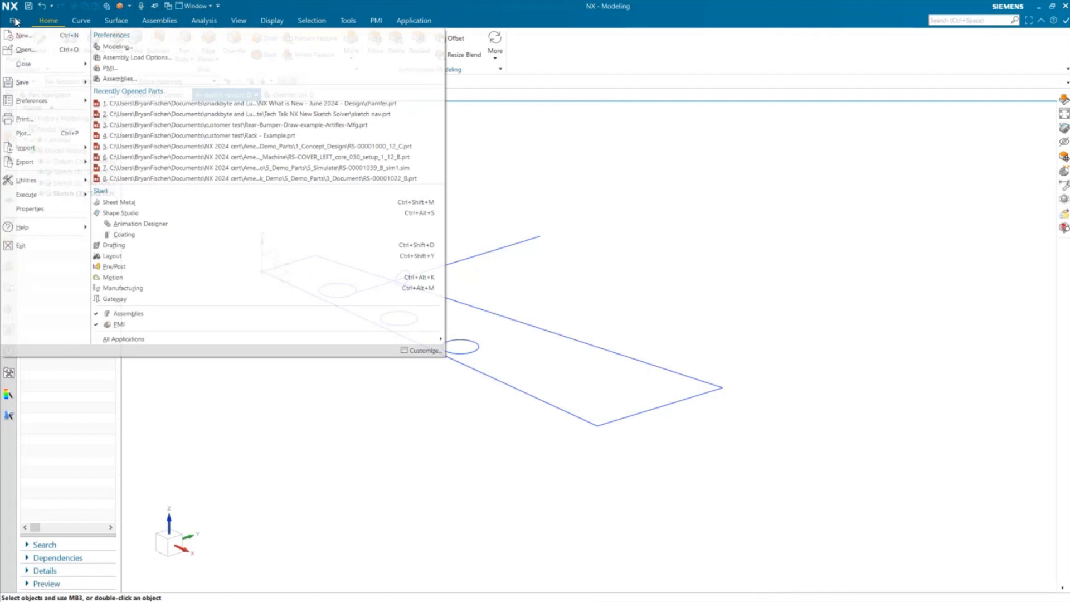
mouse_move(18, 106)
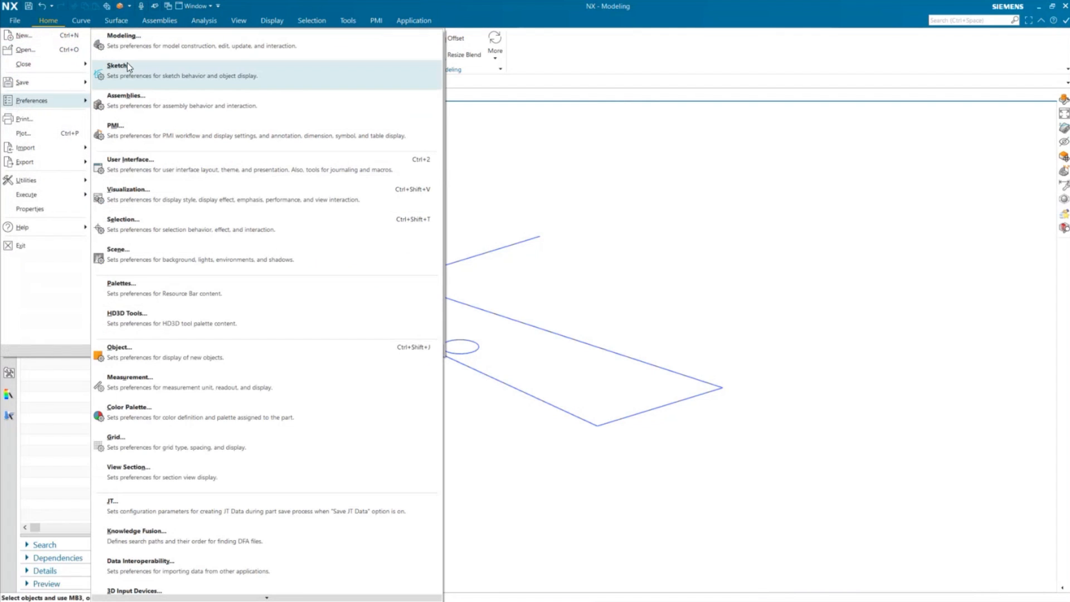
click(145, 50)
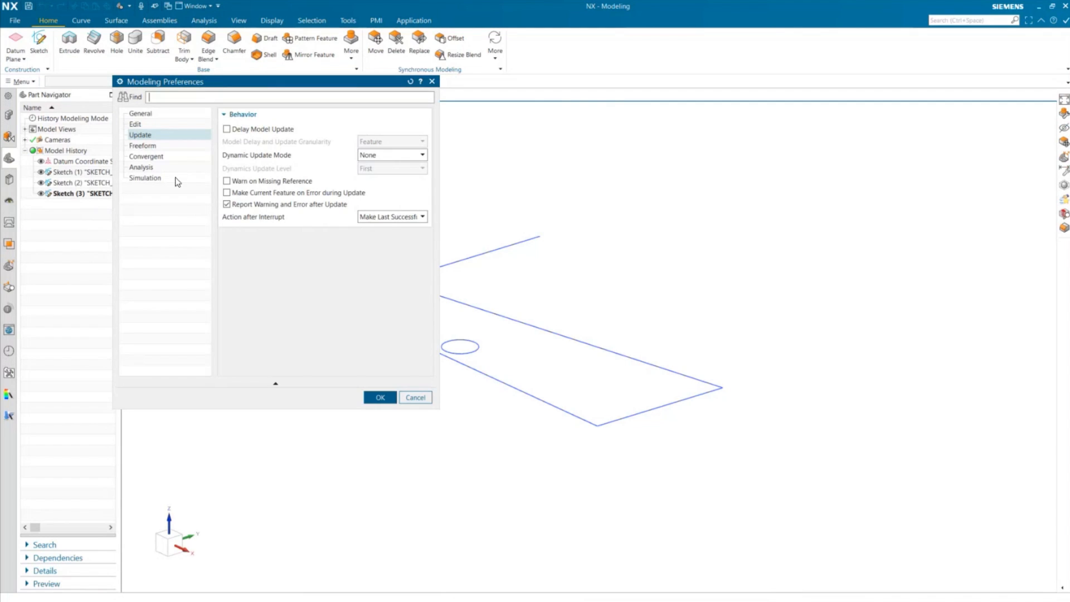
click(392, 155)
click(386, 190)
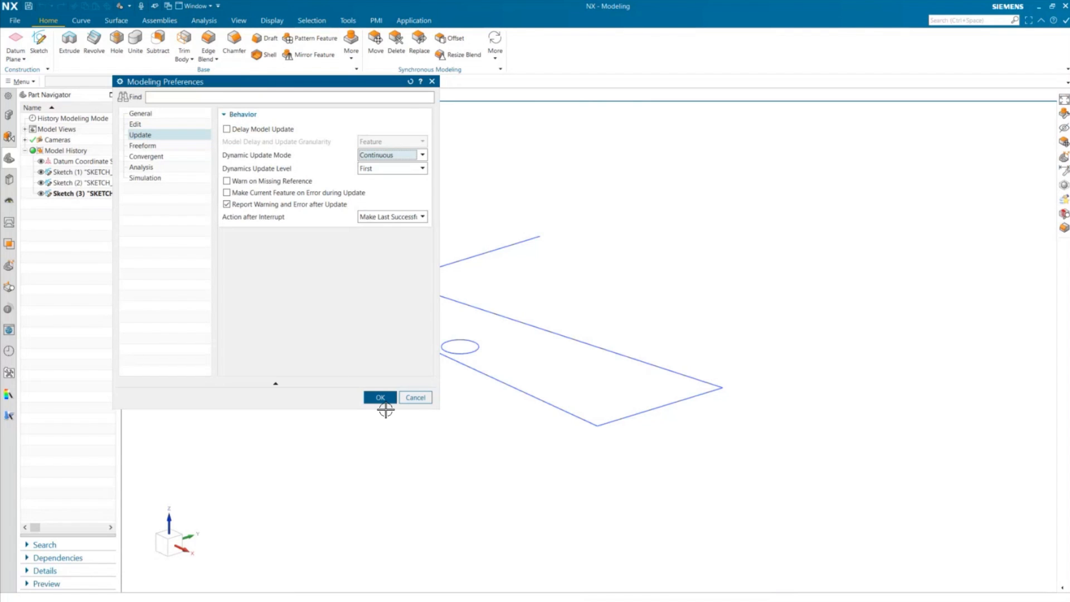
click(381, 399)
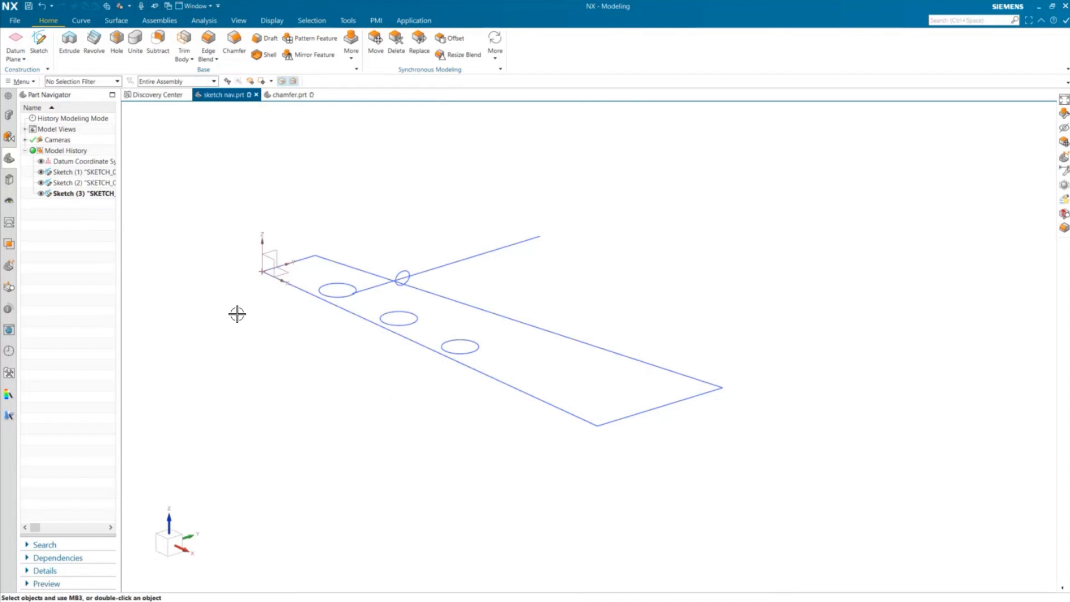
- Select Sketch (2) in the Part Navigator and show its Dependencies and Details panels
click(90, 194)
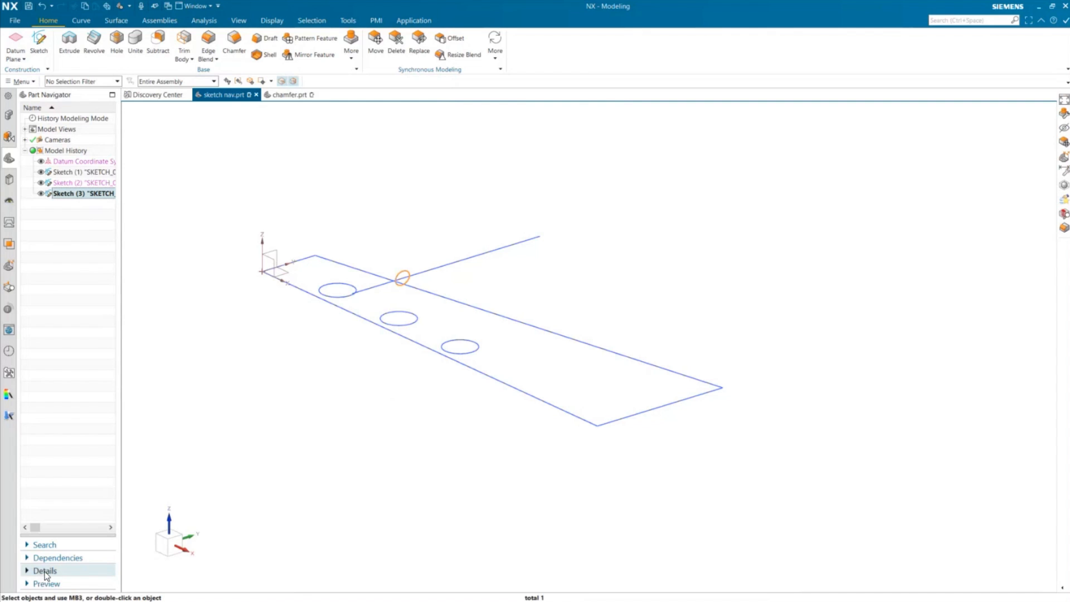
click(83, 183)
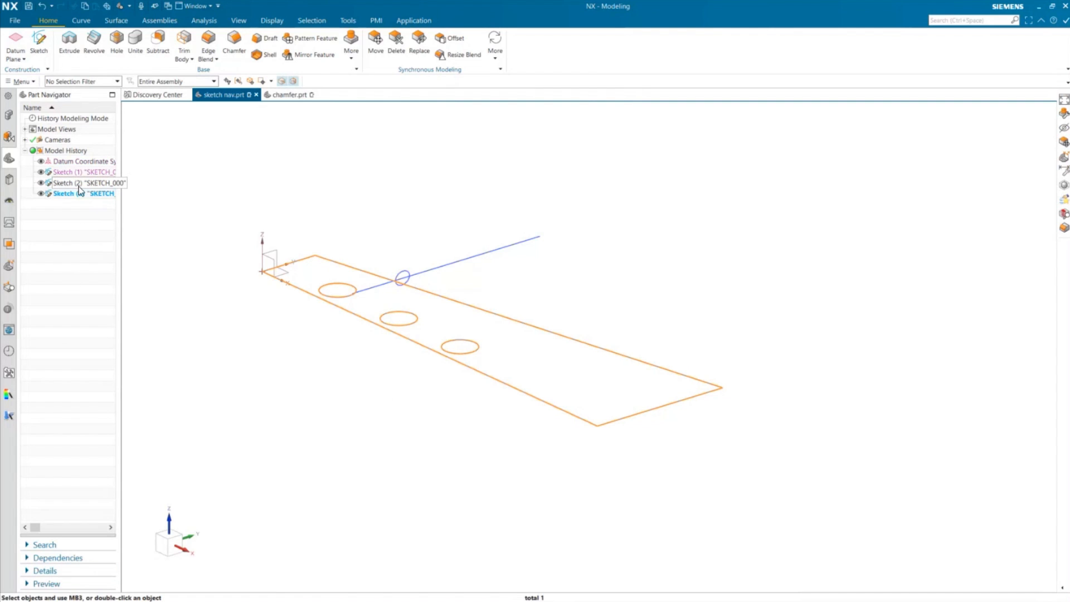
click(56, 558)
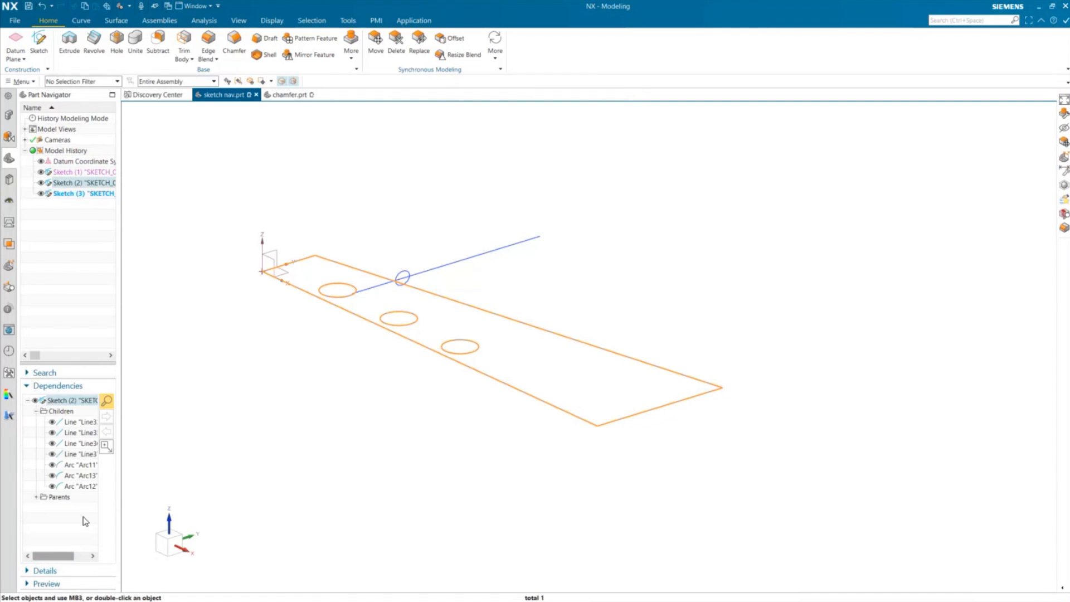
drag(121, 510, 195, 519)
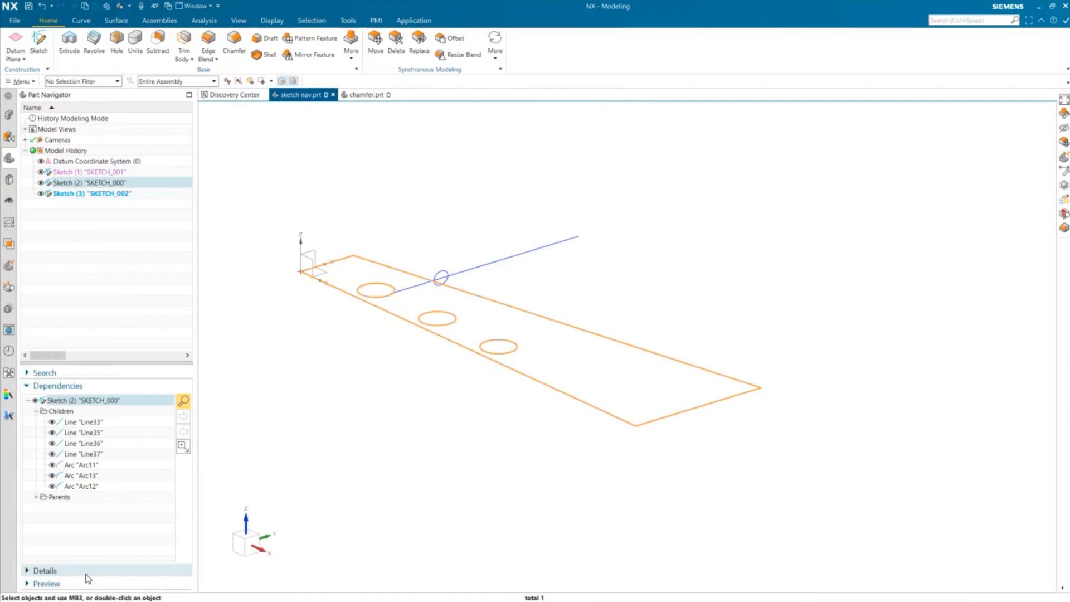
click(87, 573)
- Try stepping the Pattern_p1 expression of Sketch (2) with the Step Expression slider, then cancel
click(144, 471)
right_click(144, 472)
click(169, 496)
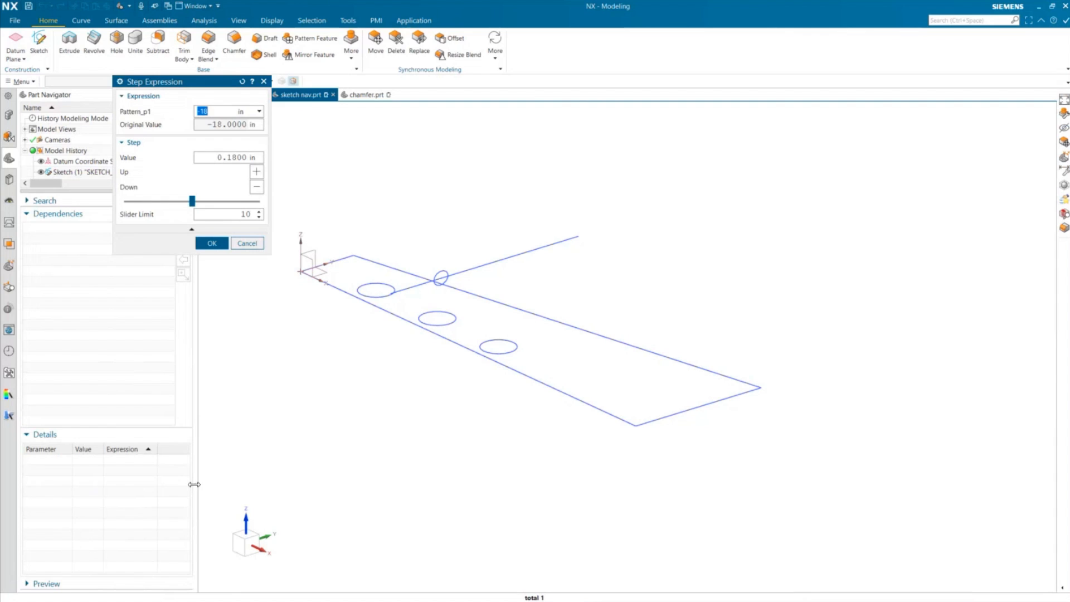
mouse_move(192, 202)
mouse_down()
mouse_move(88, 210)
mouse_move(187, 206)
mouse_up()
click(241, 247)
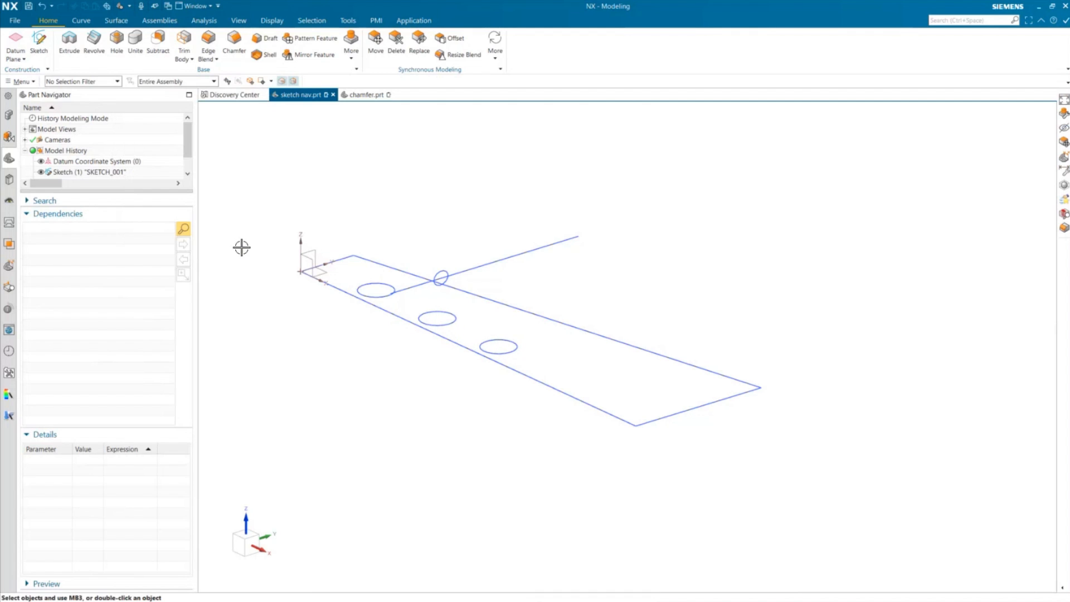
- Set the modeling Dynamic Update Mode back to None
click(80, 214)
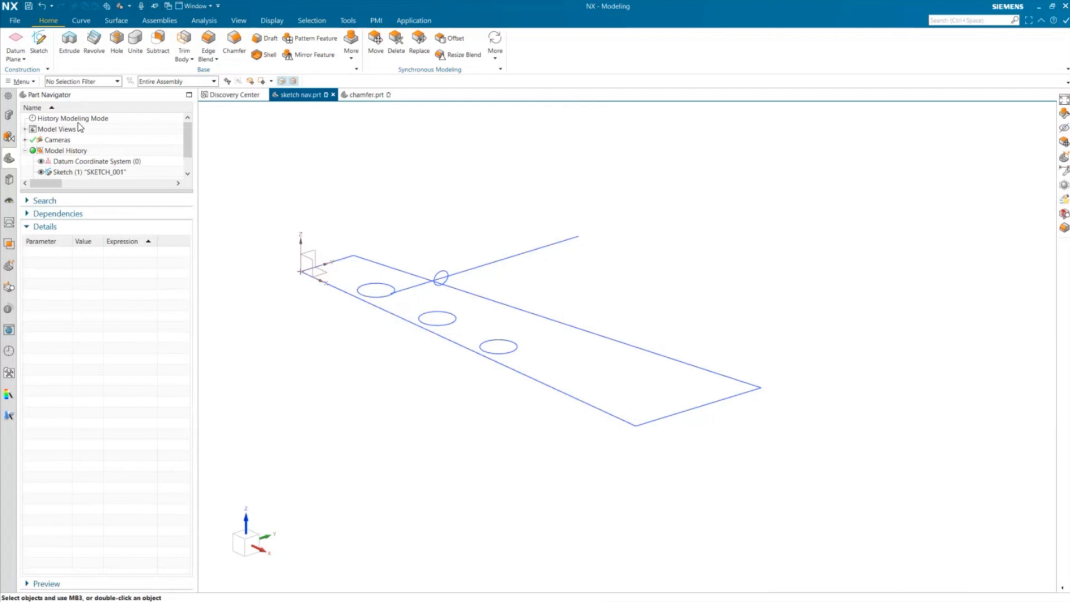
click(15, 20)
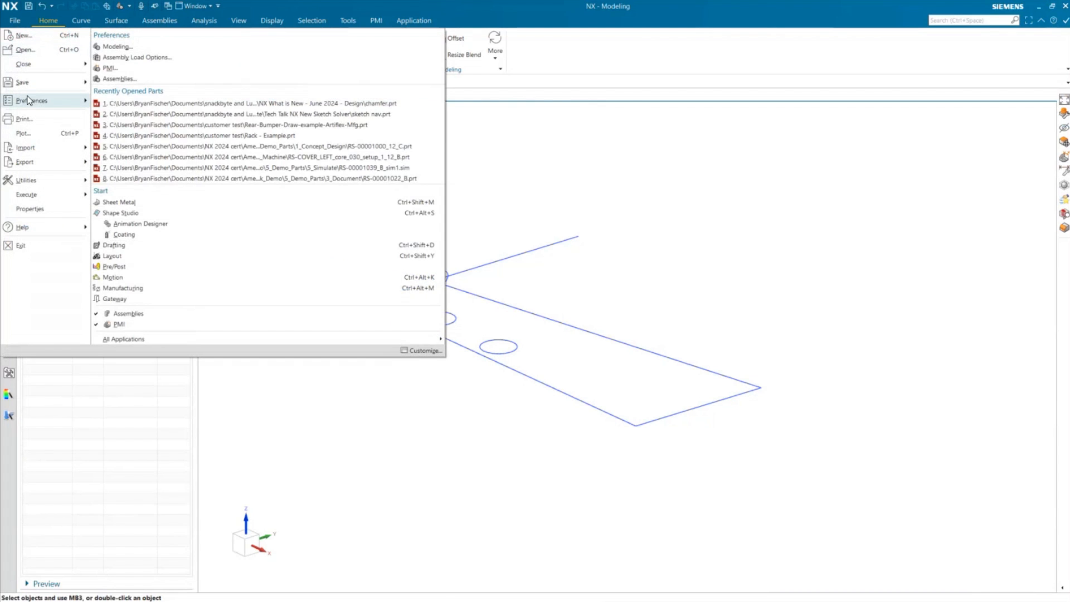
mouse_move(31, 101)
click(165, 61)
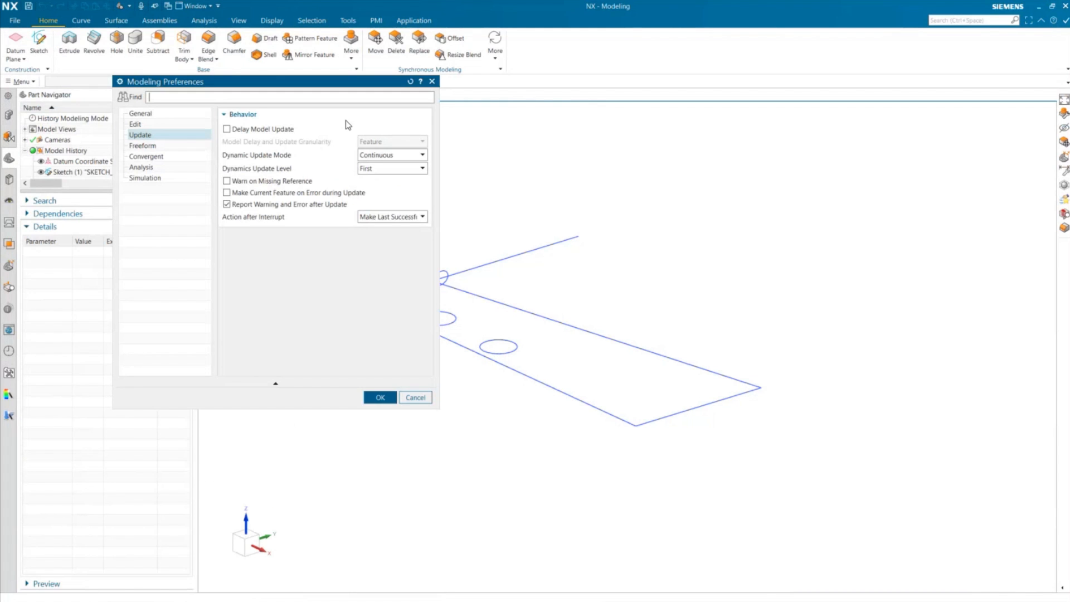
click(399, 158)
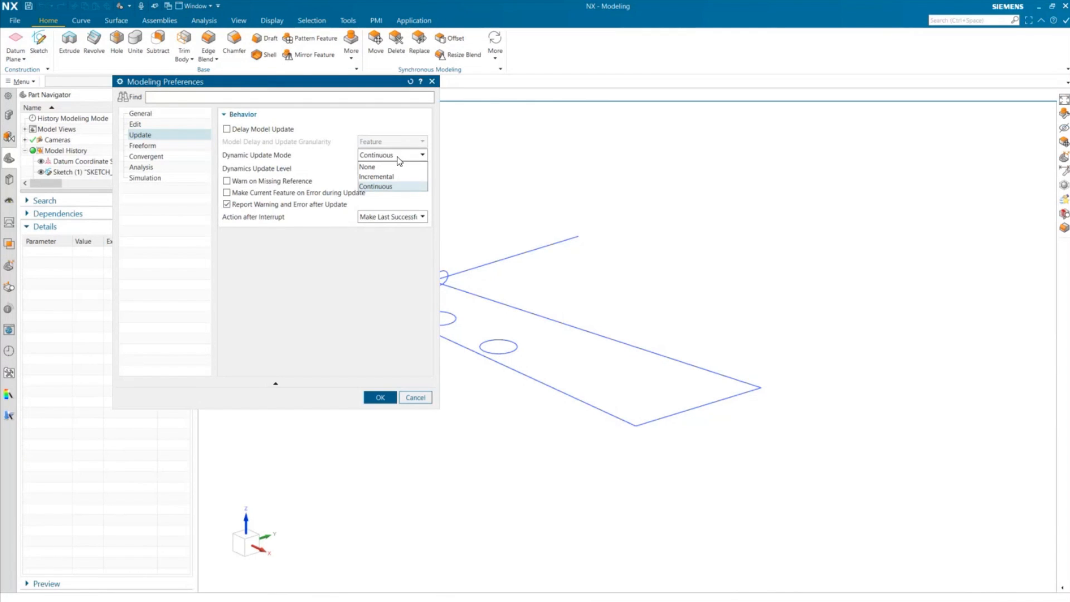
click(385, 167)
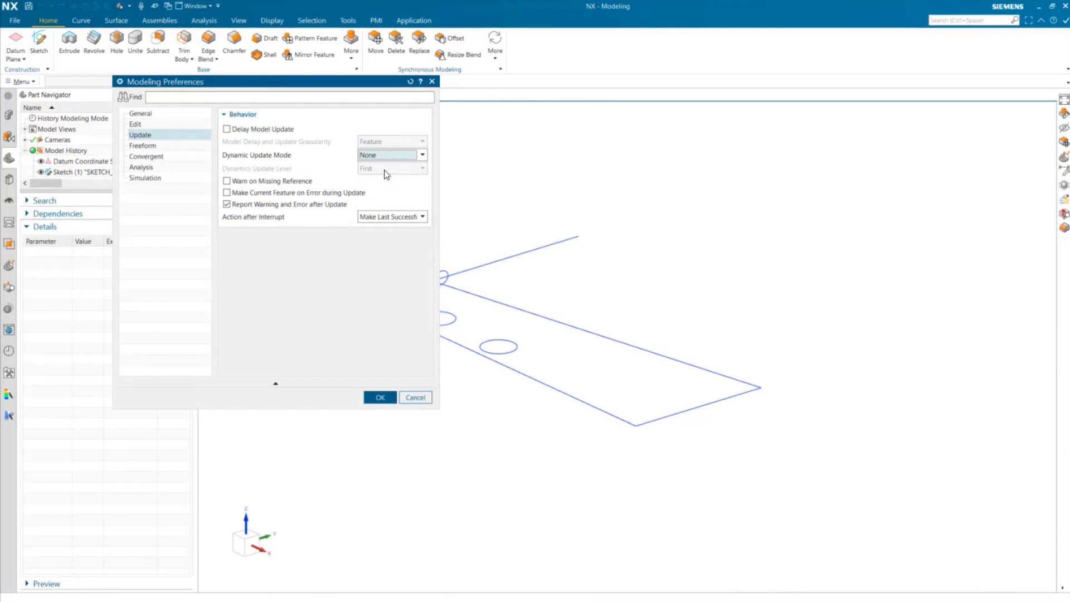
click(380, 397)
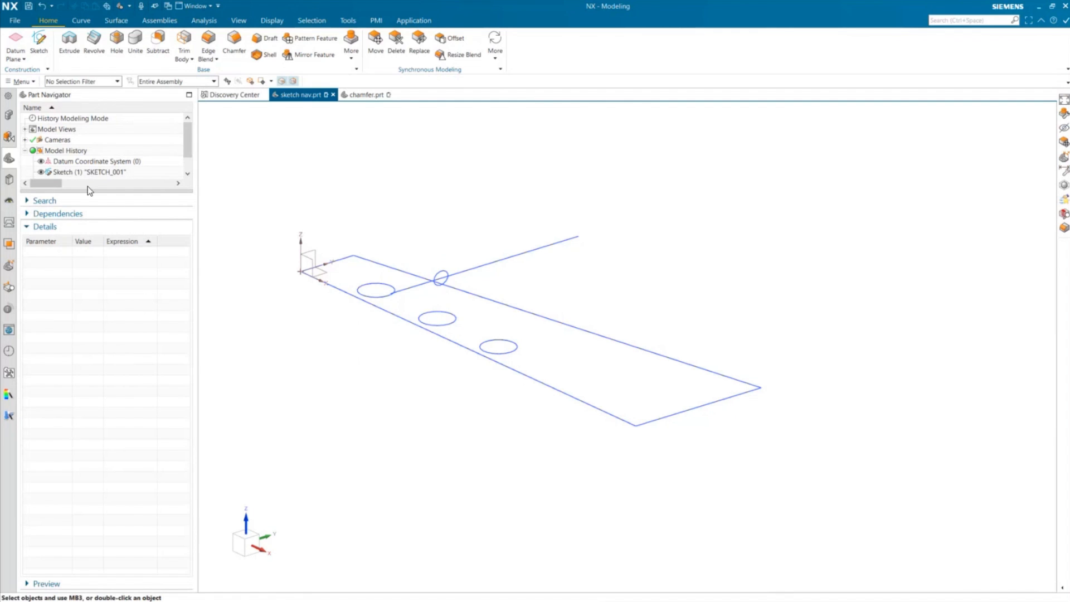
click(442, 320)
right_click(144, 266)
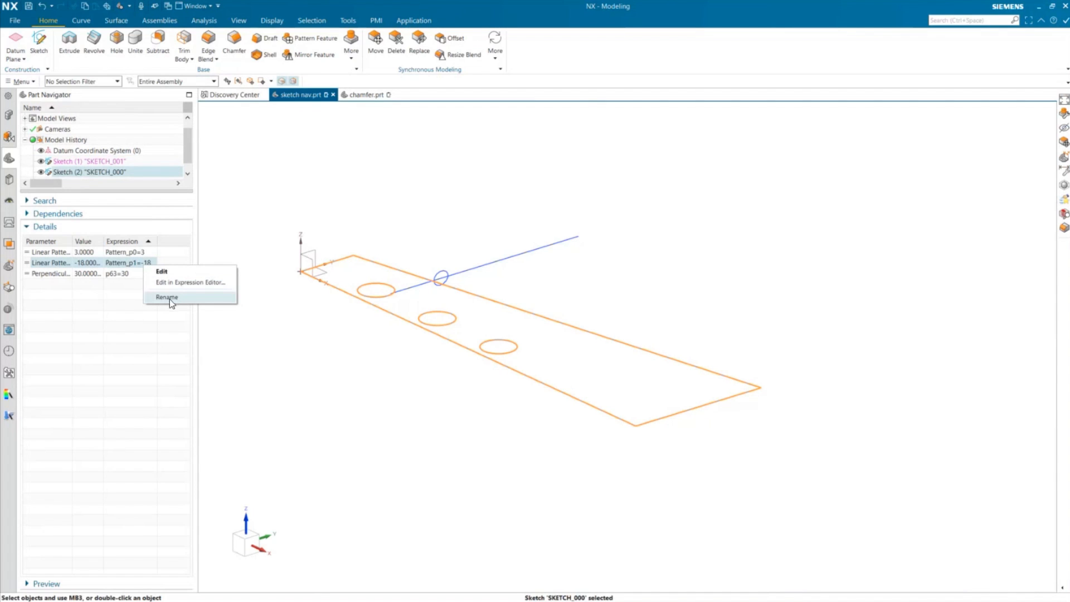
click(158, 394)
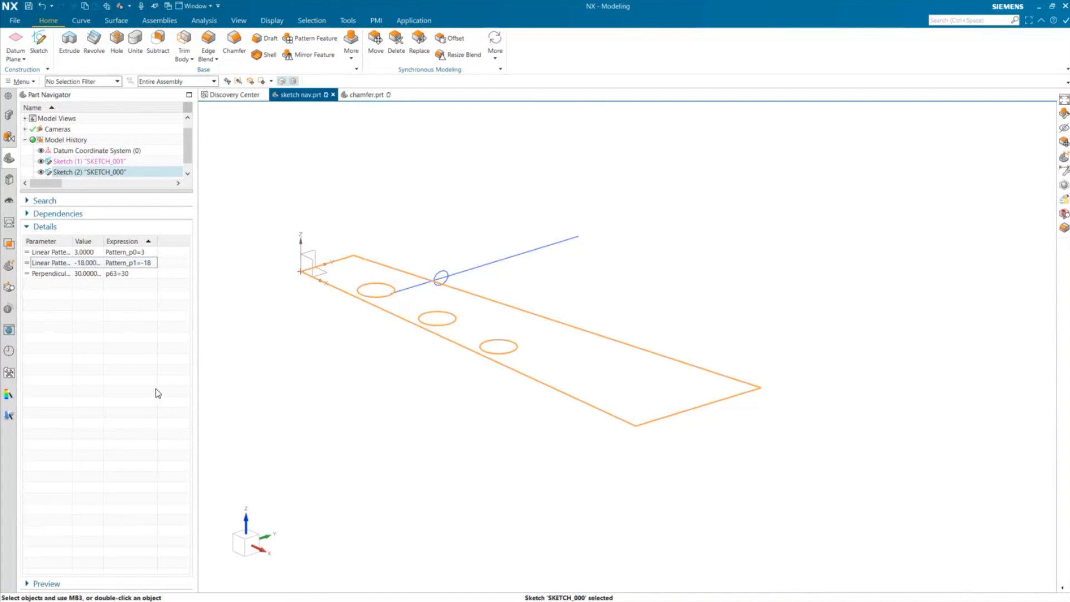
key(Escape)
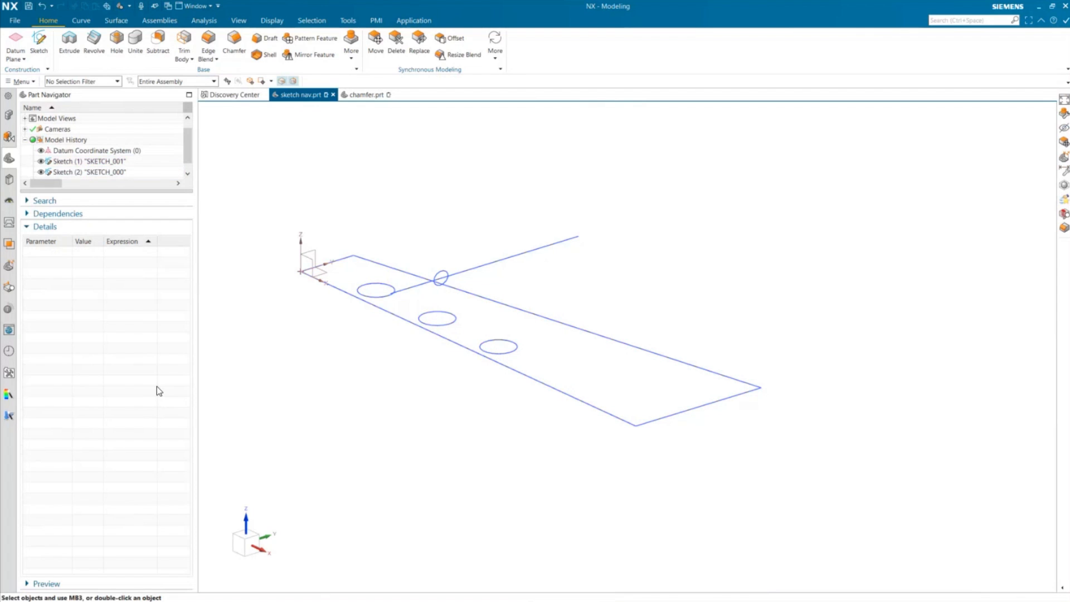
- Set the modeling Dynamic Update Mode to Continuous and the Dynamics Update Level to All
click(16, 24)
mouse_move(19, 100)
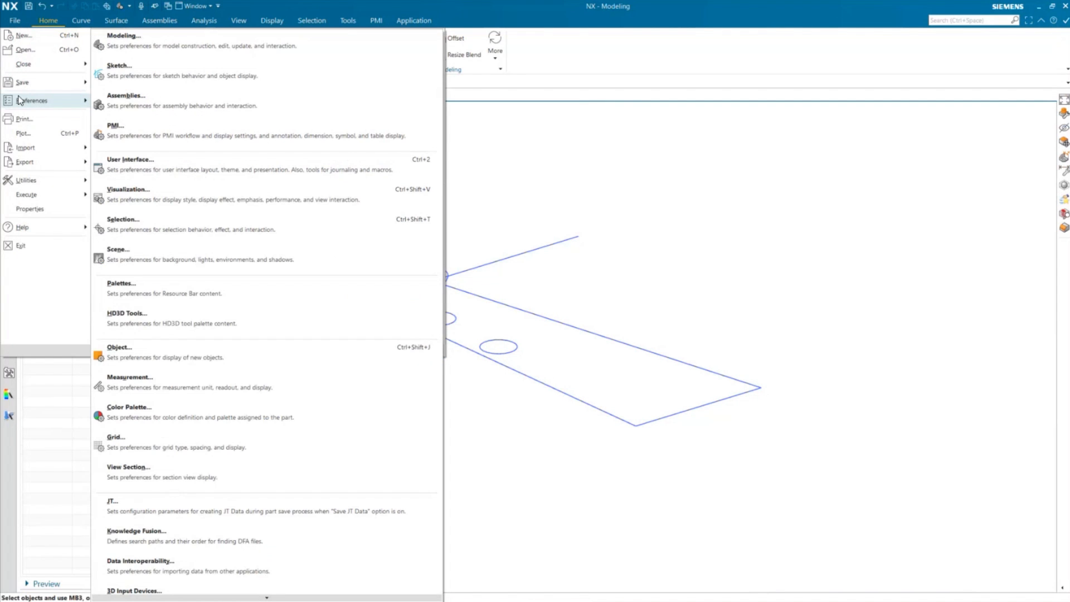
click(106, 50)
click(400, 156)
click(376, 186)
click(387, 170)
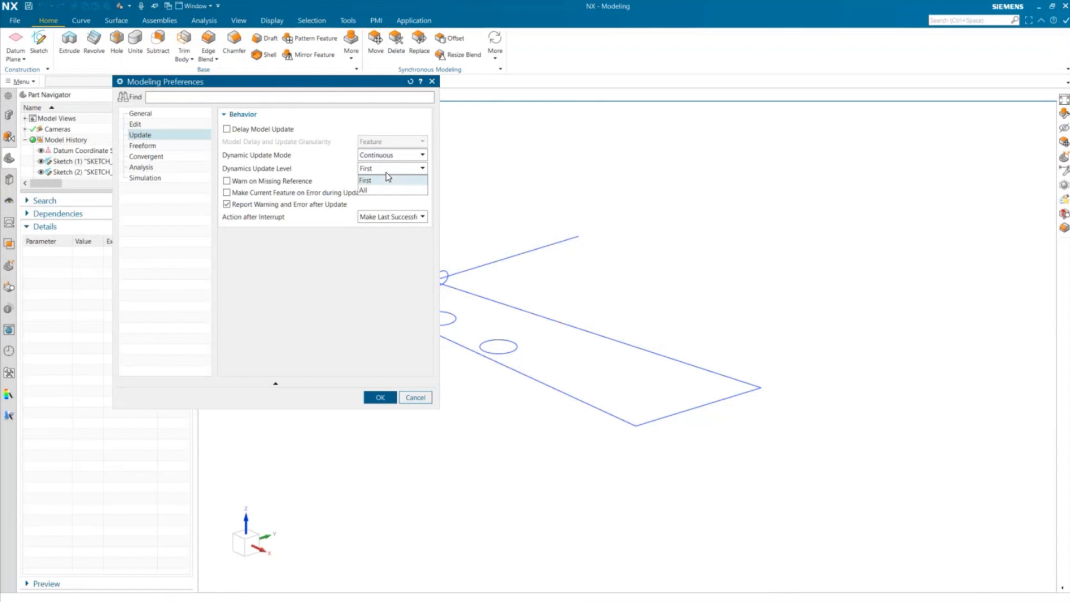
click(379, 188)
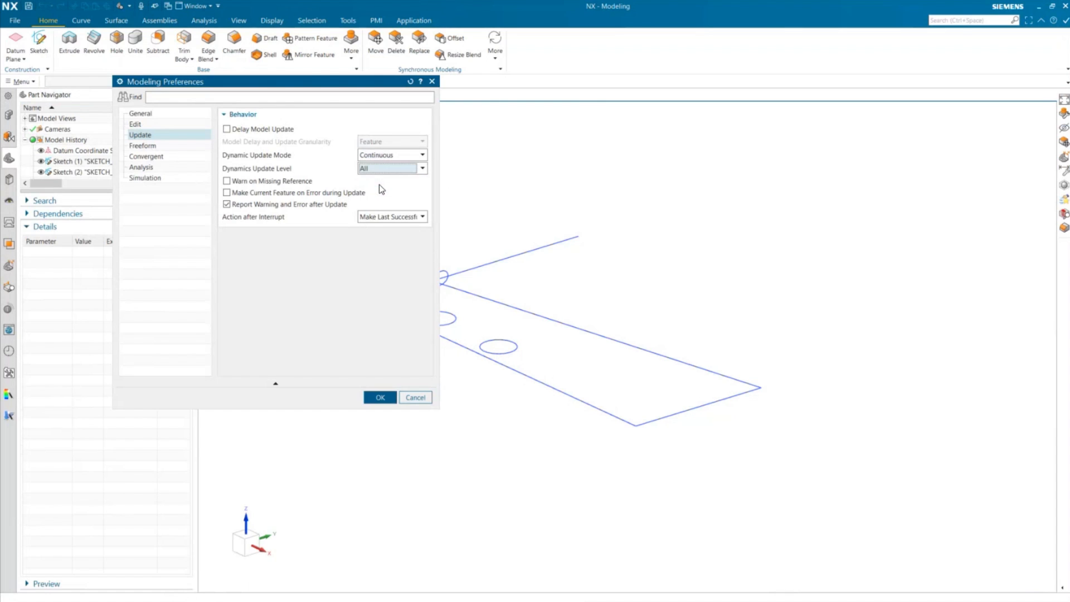
click(381, 397)
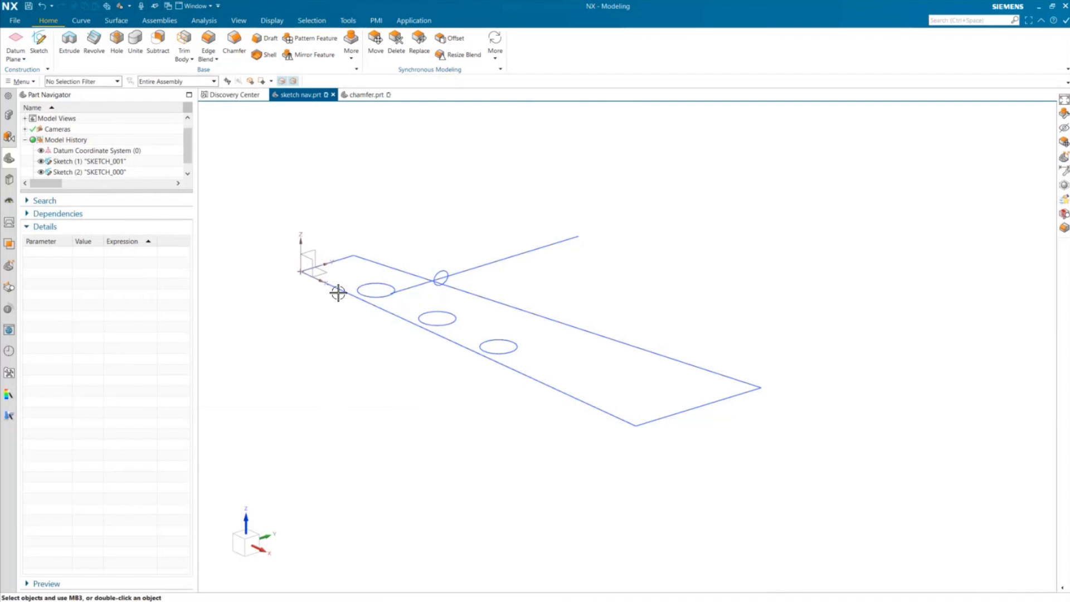
- Step the Pattern_p1 expression of Sketch (2) to -19.8 in with the Step Expression slider and accept it
click(337, 292)
right_click(143, 264)
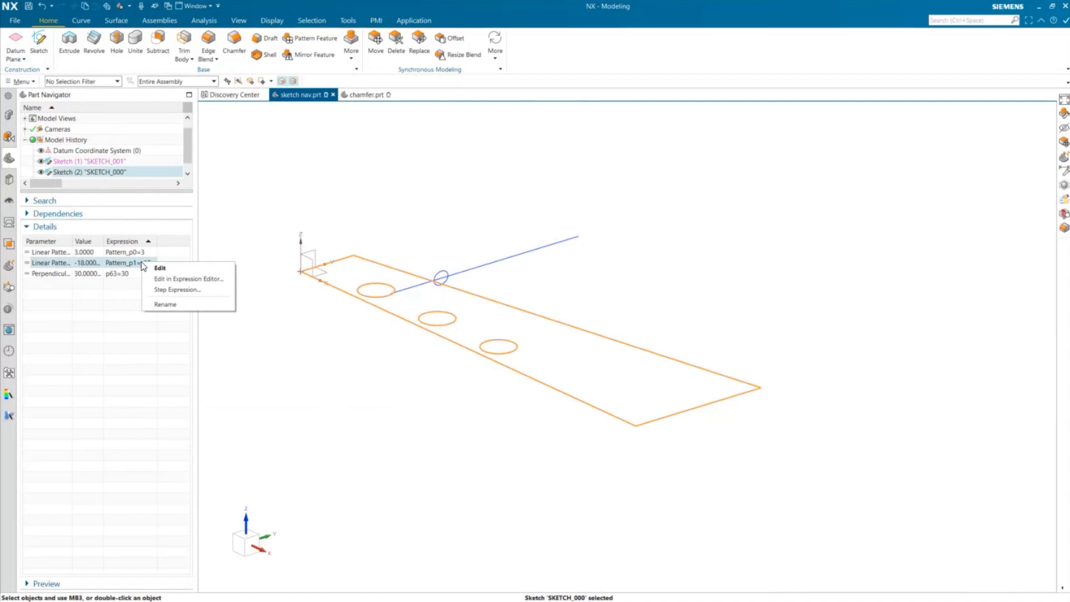
click(162, 287)
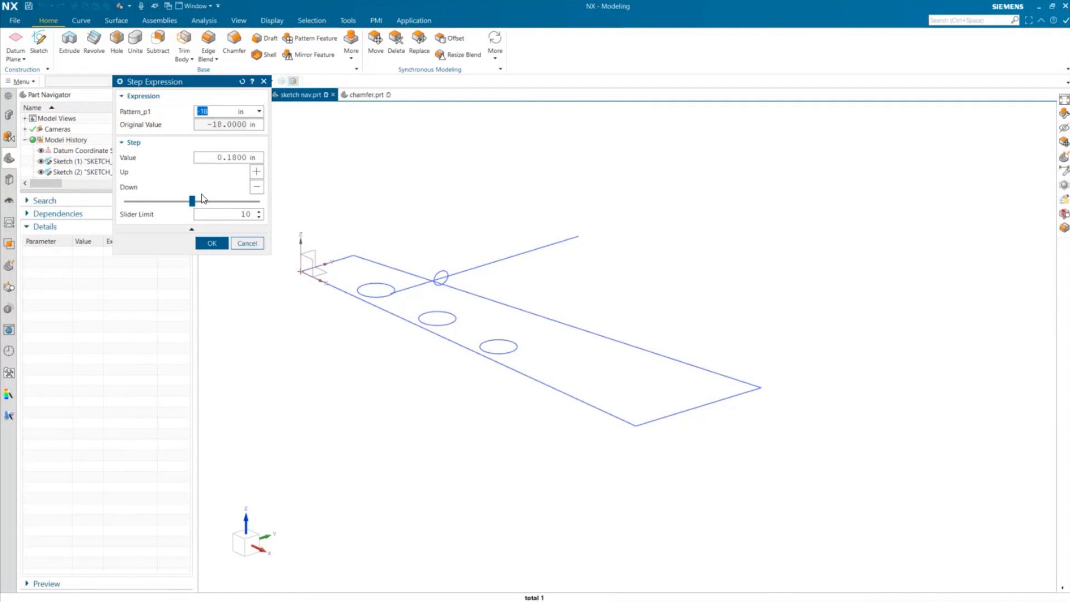
mouse_move(192, 200)
mouse_down()
mouse_move(241, 209)
mouse_move(110, 199)
mouse_up()
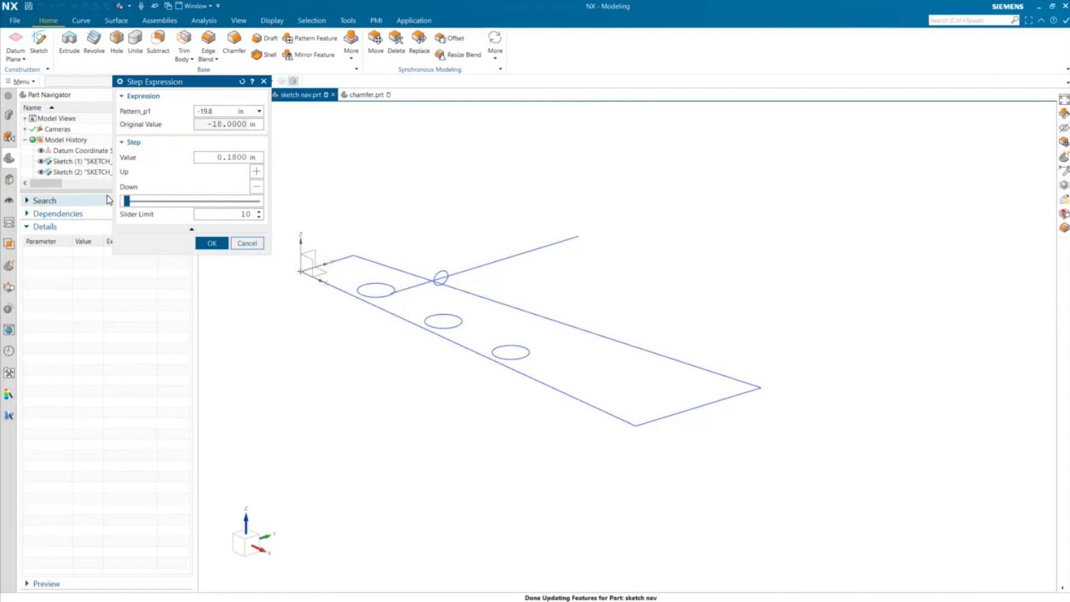
click(208, 244)
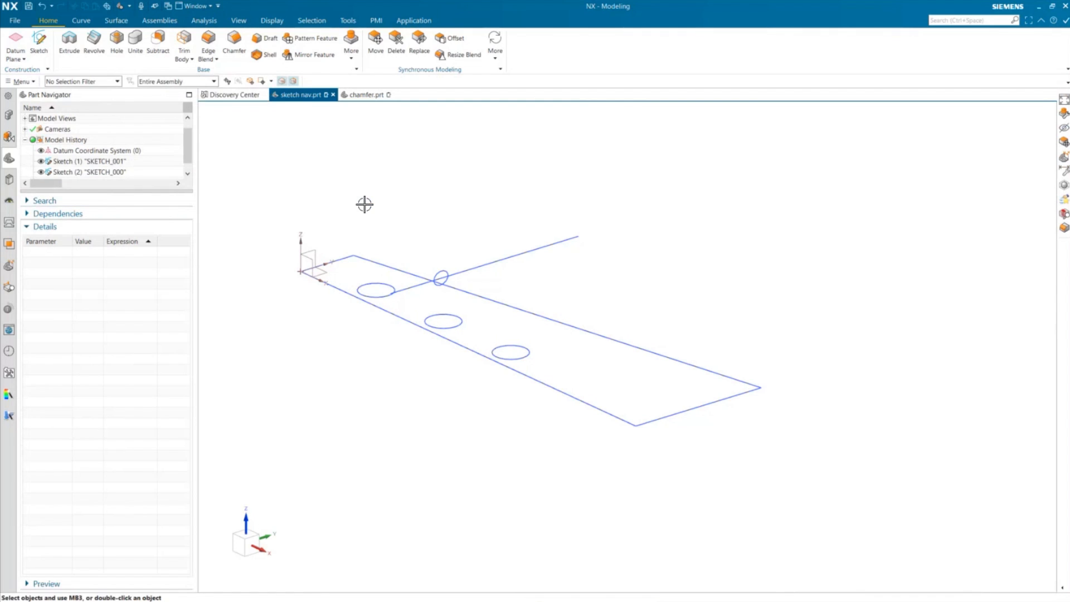
- Extrude the plate sketch from 0 to 1 in
click(69, 40)
click(437, 335)
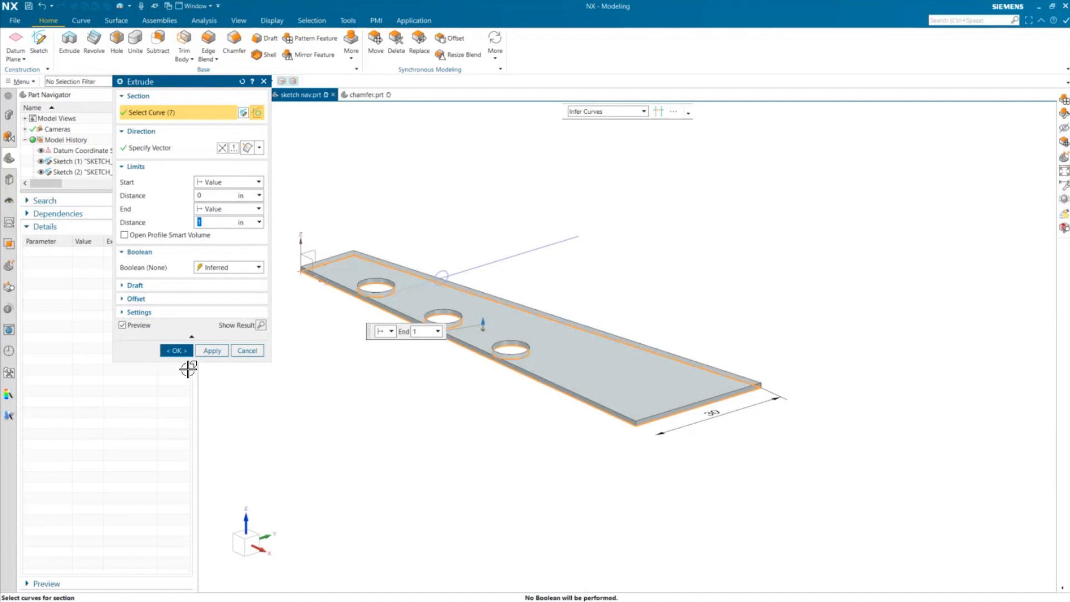
click(176, 351)
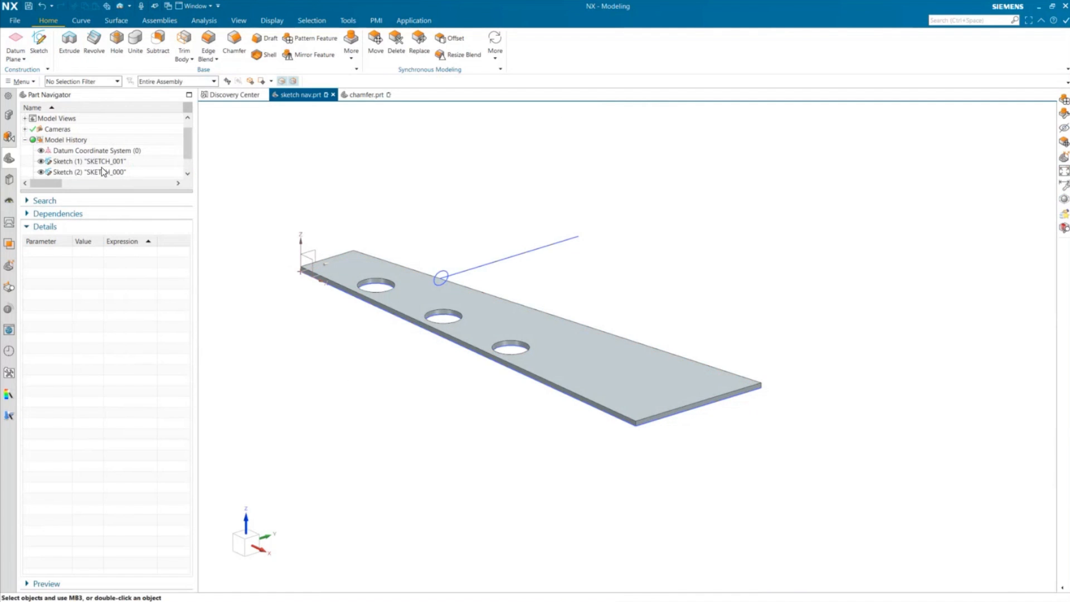
- Step Sketch (2)'s Pattern_p1 expression to -21.78 in with the Step Expression slider and accept it
scroll(148, 160, down, 1)
click(117, 153)
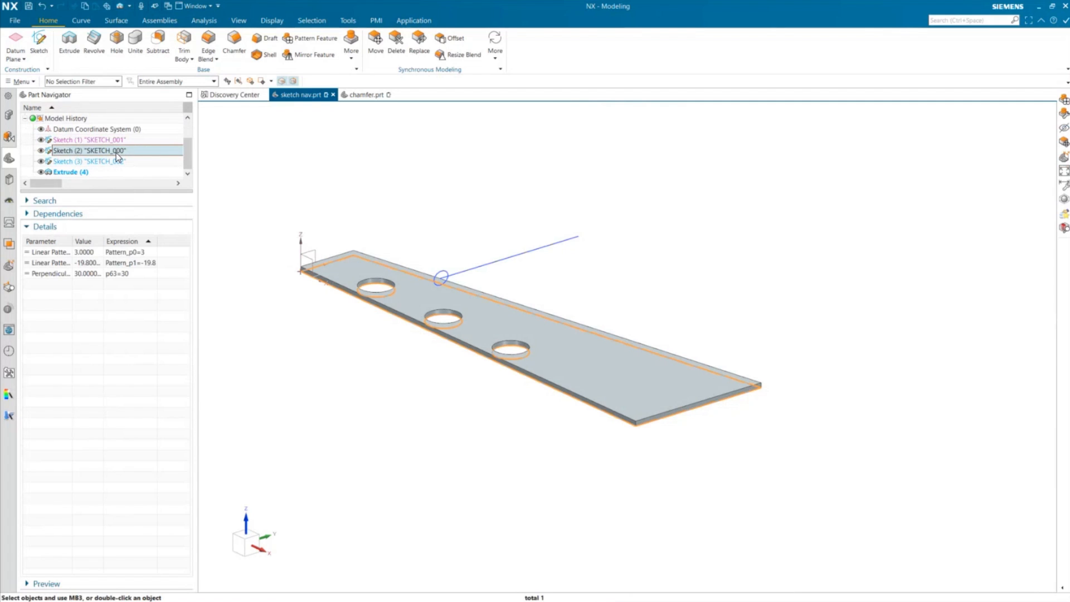
right_click(117, 152)
click(39, 342)
right_click(120, 263)
click(169, 293)
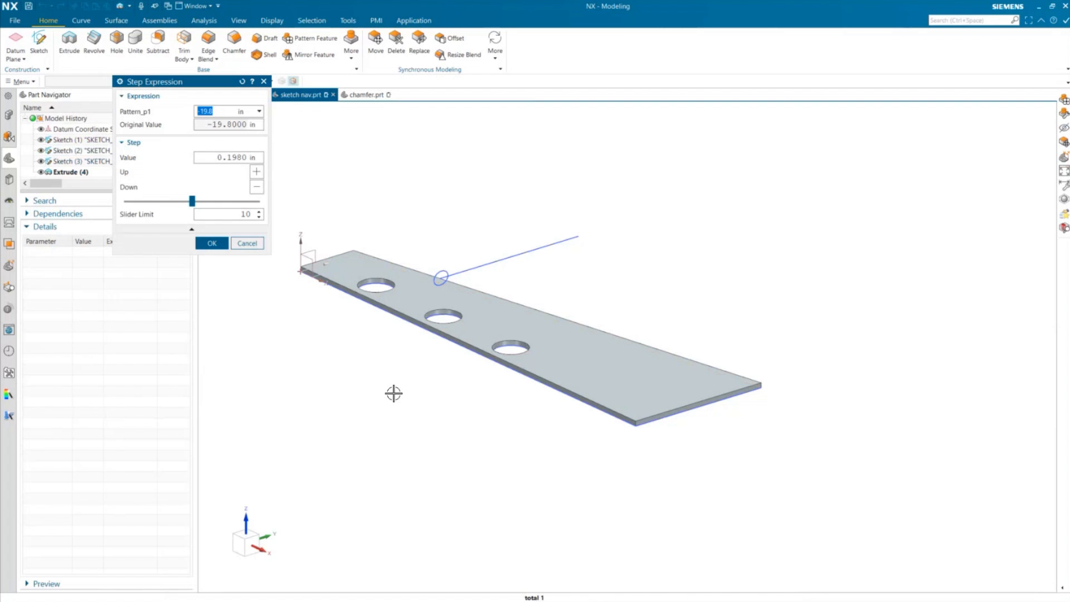
mouse_move(192, 201)
mouse_down()
mouse_move(260, 218)
mouse_move(145, 214)
mouse_up()
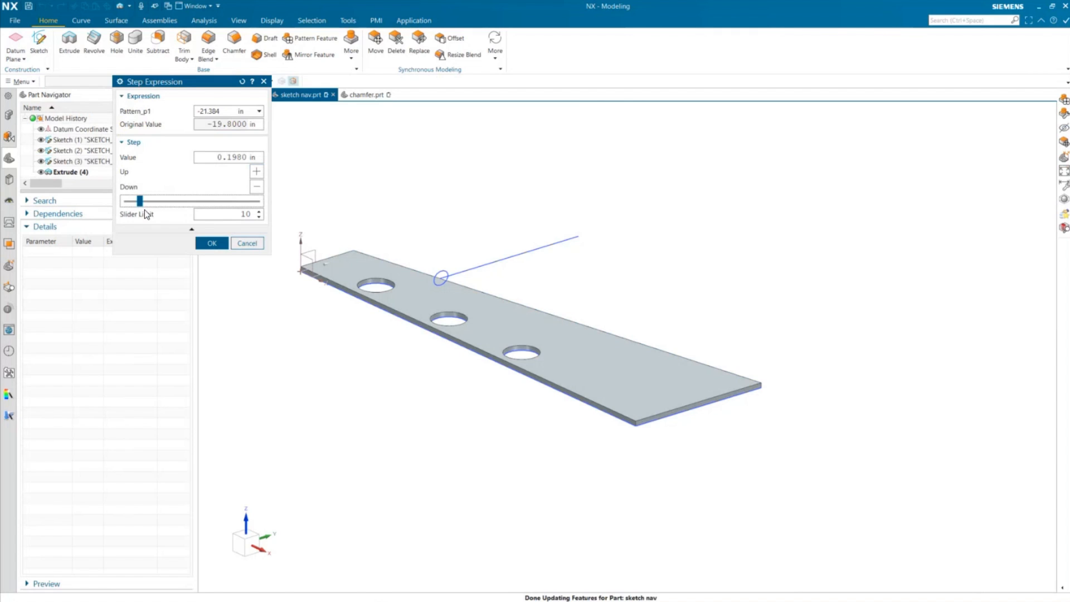
drag(139, 202, 105, 208)
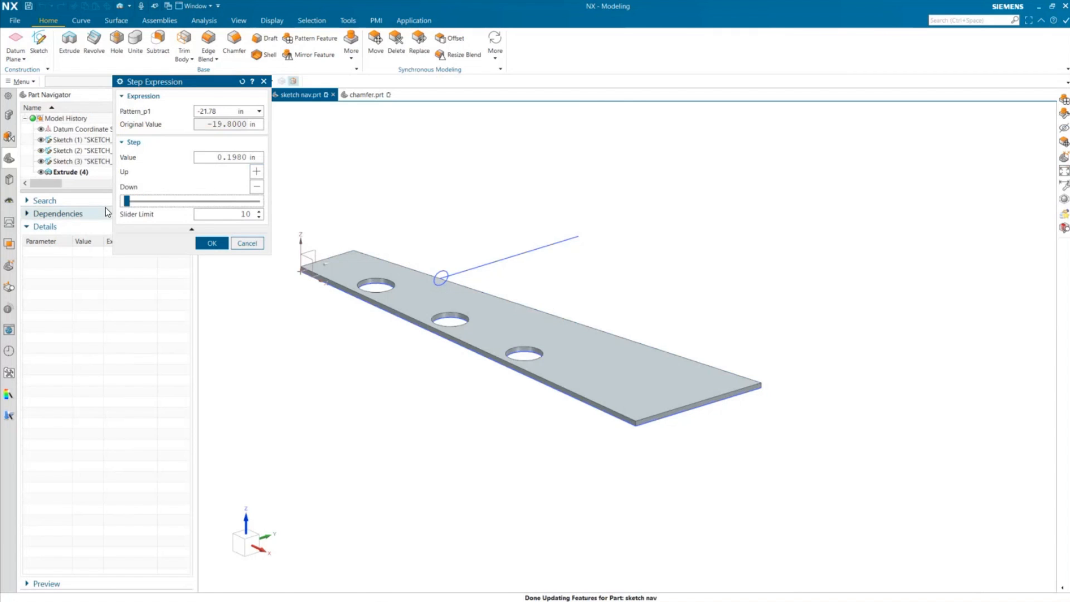
click(213, 243)
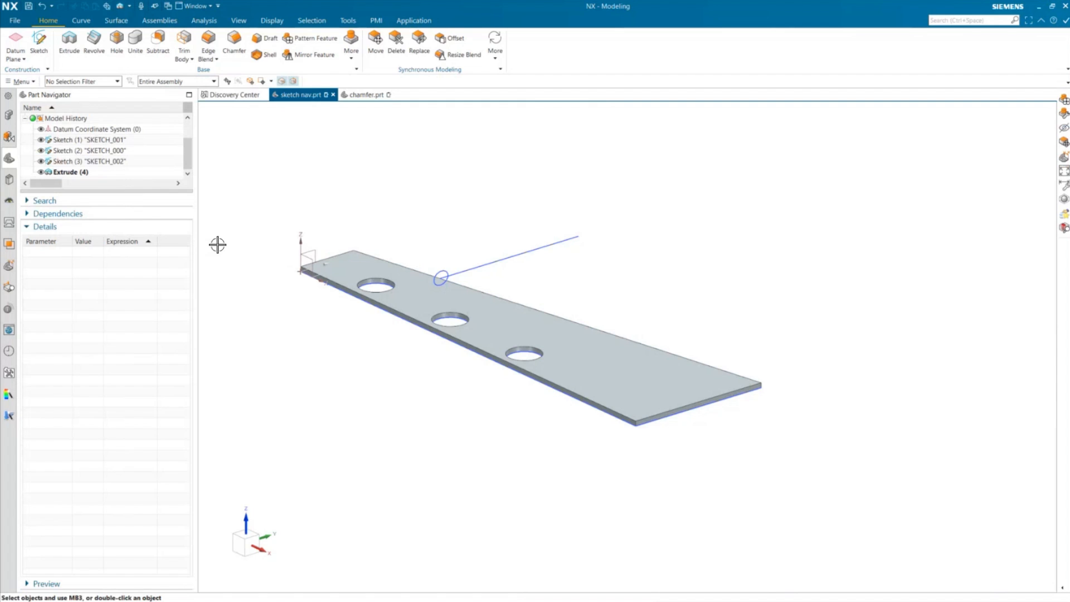
- Set the modeling Dynamic Update Mode to None in Modeling Preferences
click(15, 20)
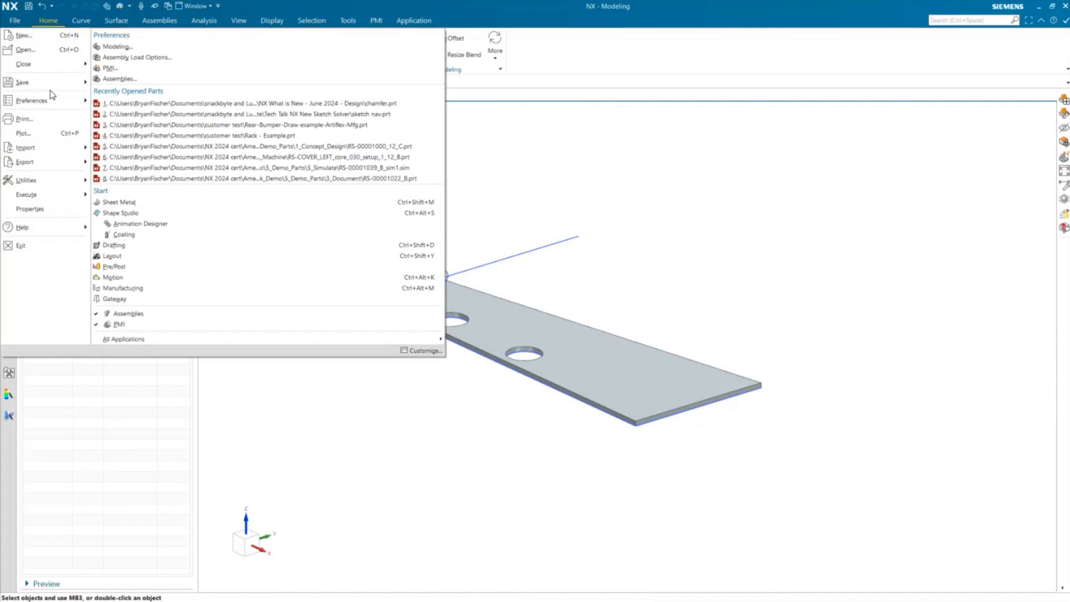
mouse_move(51, 101)
click(118, 53)
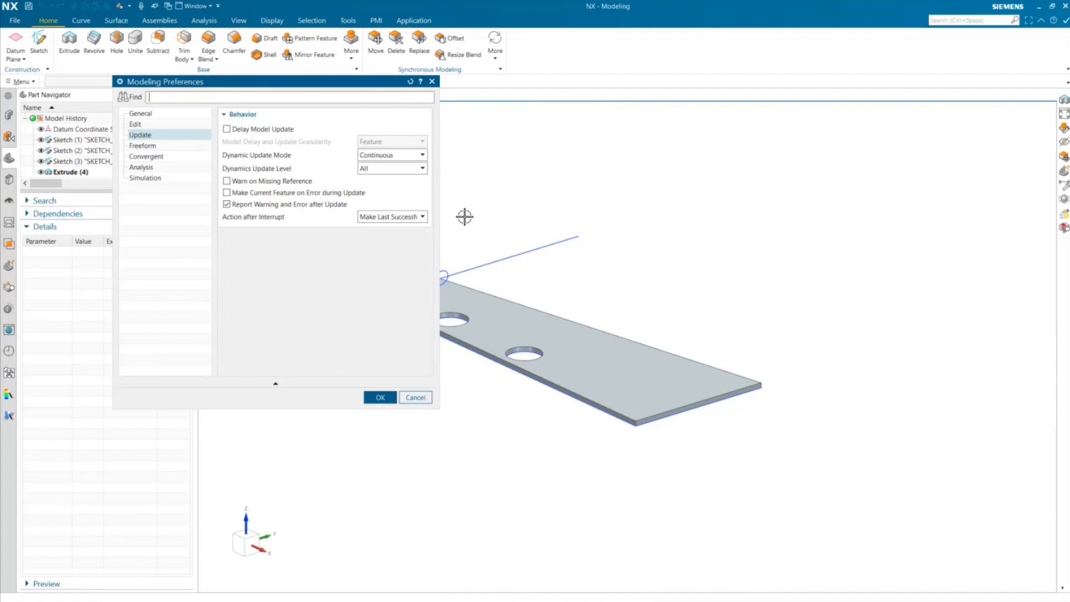
click(393, 156)
click(369, 166)
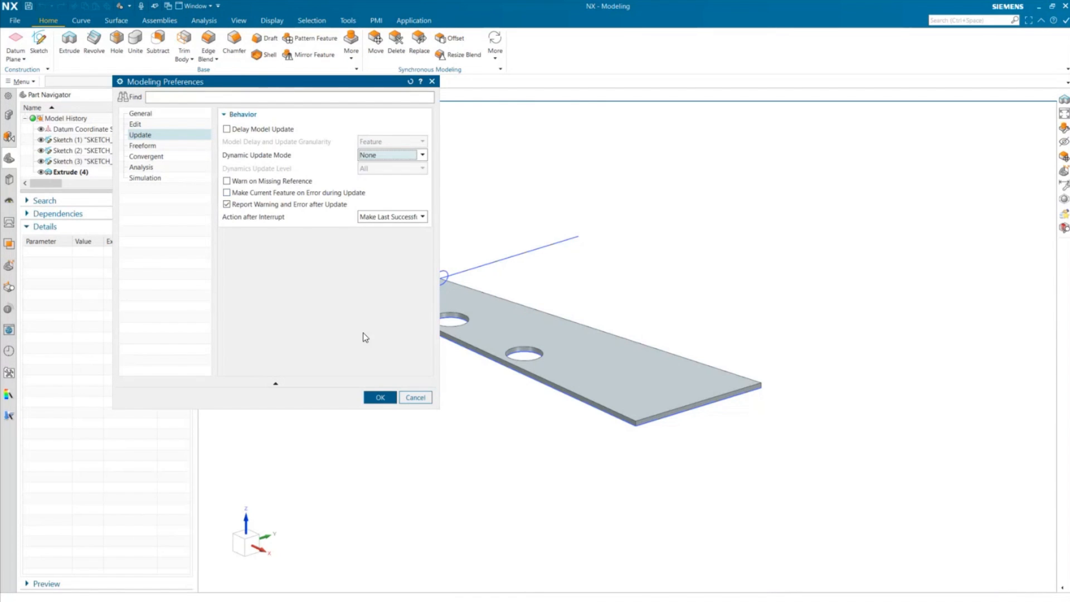
click(379, 398)
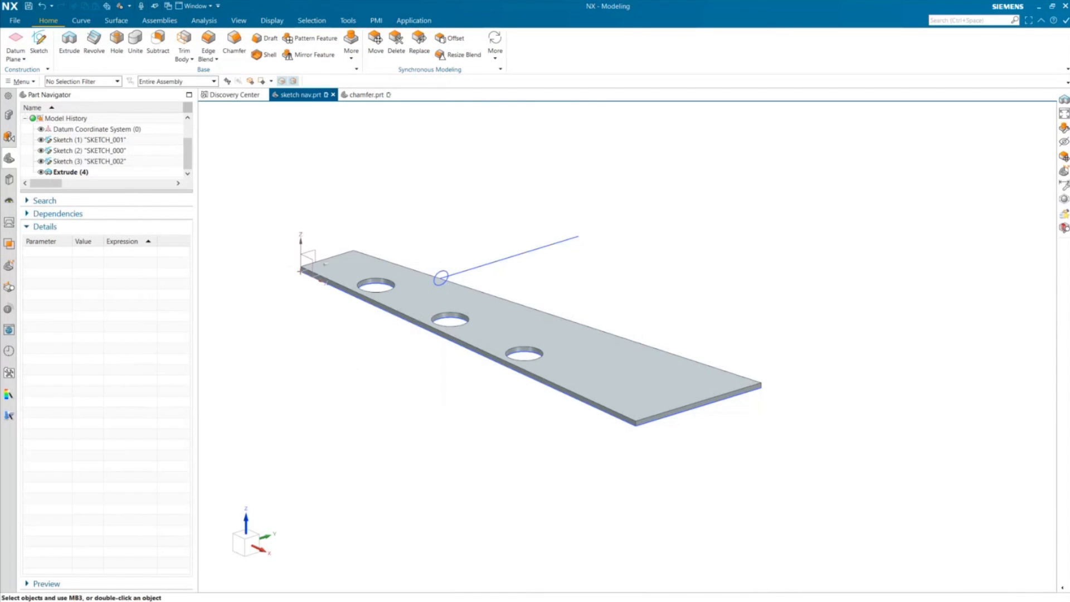
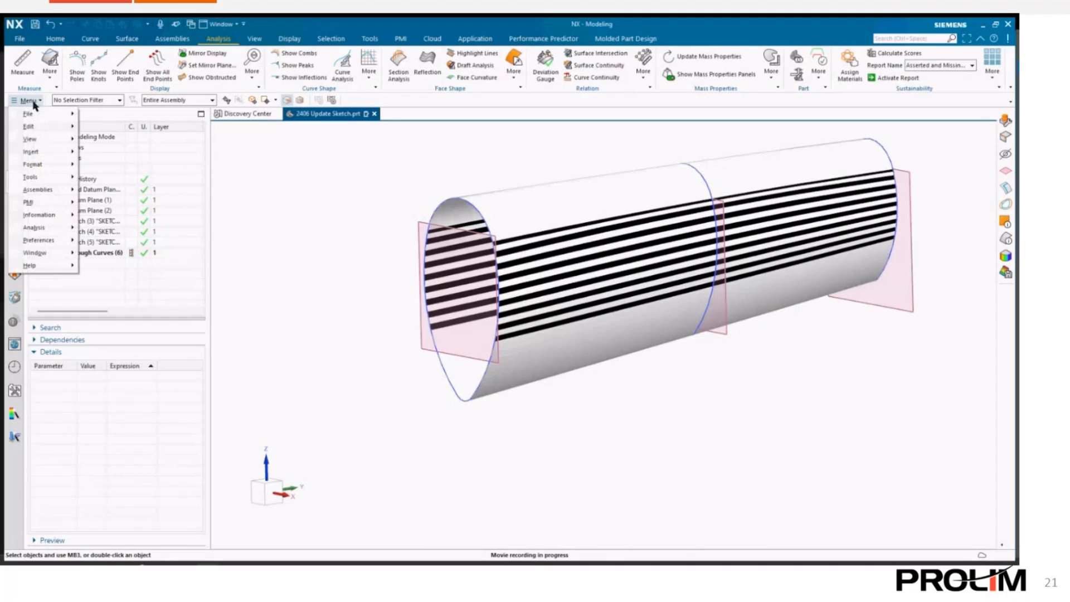
- Open Modeling Preferences and change the Dynamic Update Mode and Dynamics Update Level options on the Update page, then accept
mouse_move(48, 239)
click(106, 242)
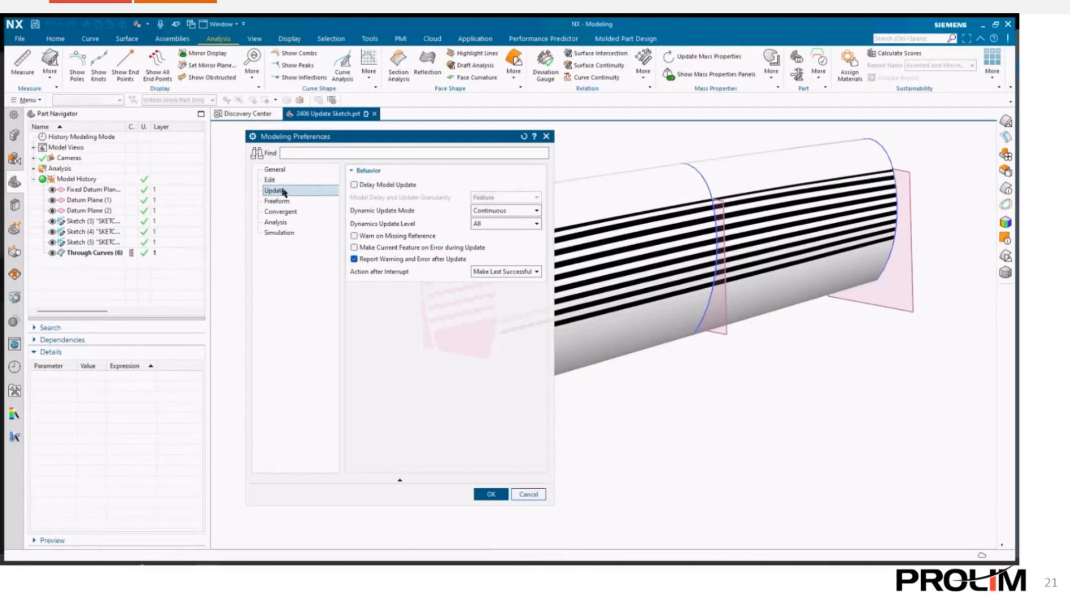
click(490, 213)
click(490, 240)
click(502, 224)
click(490, 244)
click(504, 494)
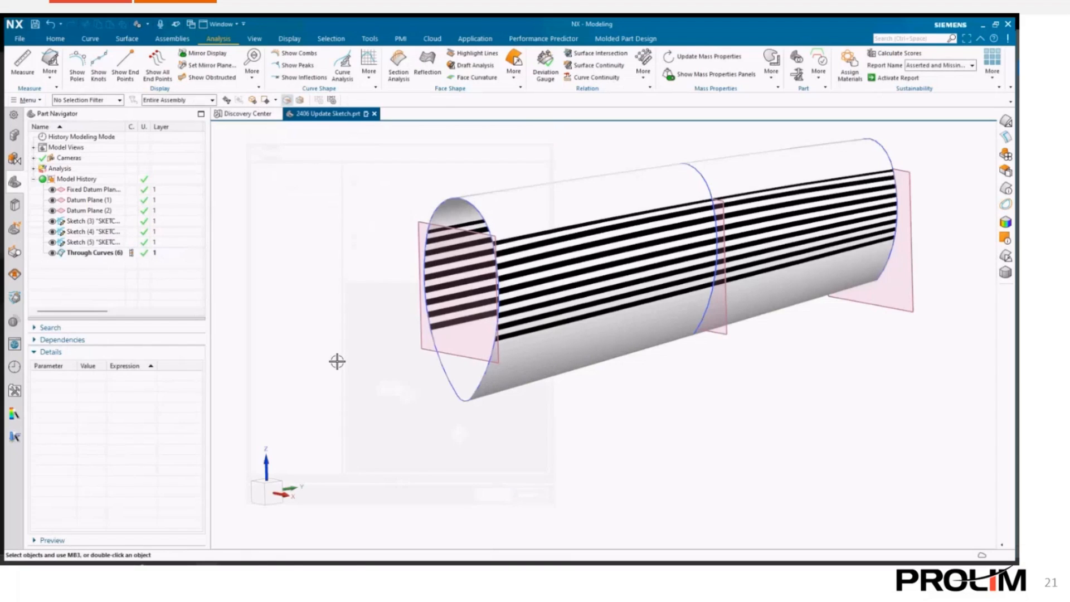
- Edit Sketch (3), drag the point on its vertical line slightly, and finish the sketch
double_click(87, 221)
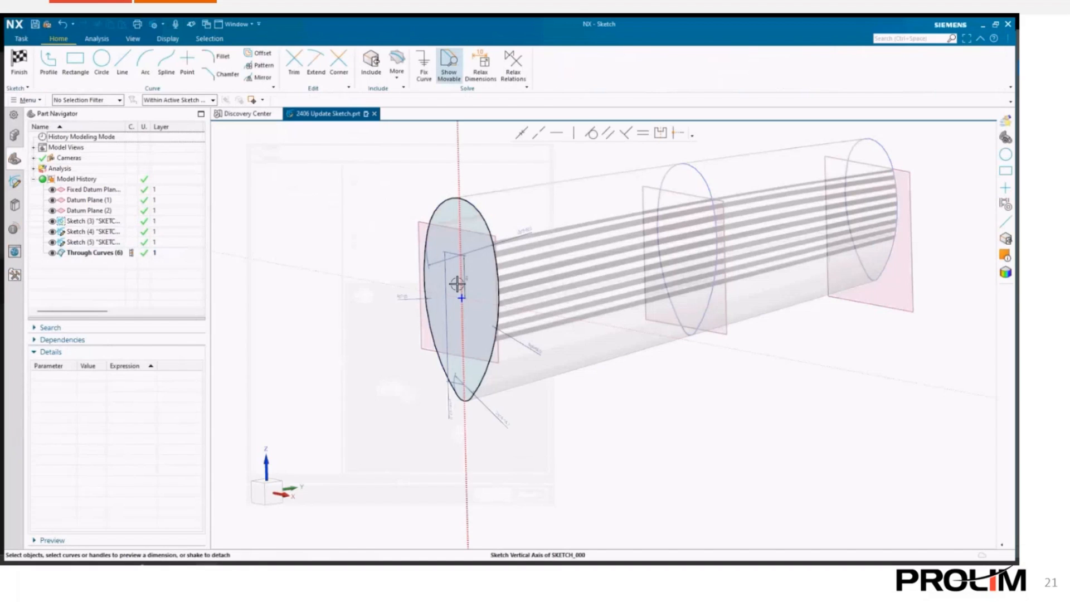
scroll(458, 284, up, 1)
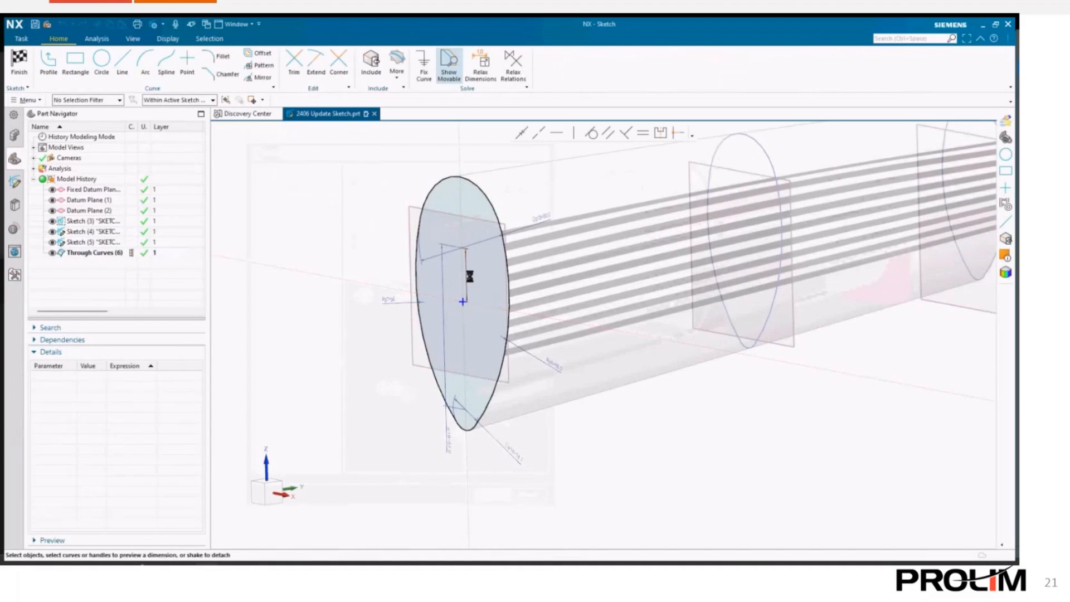
click(470, 275)
mouse_move(464, 247)
mouse_down()
mouse_move(461, 222)
mouse_move(464, 254)
mouse_up()
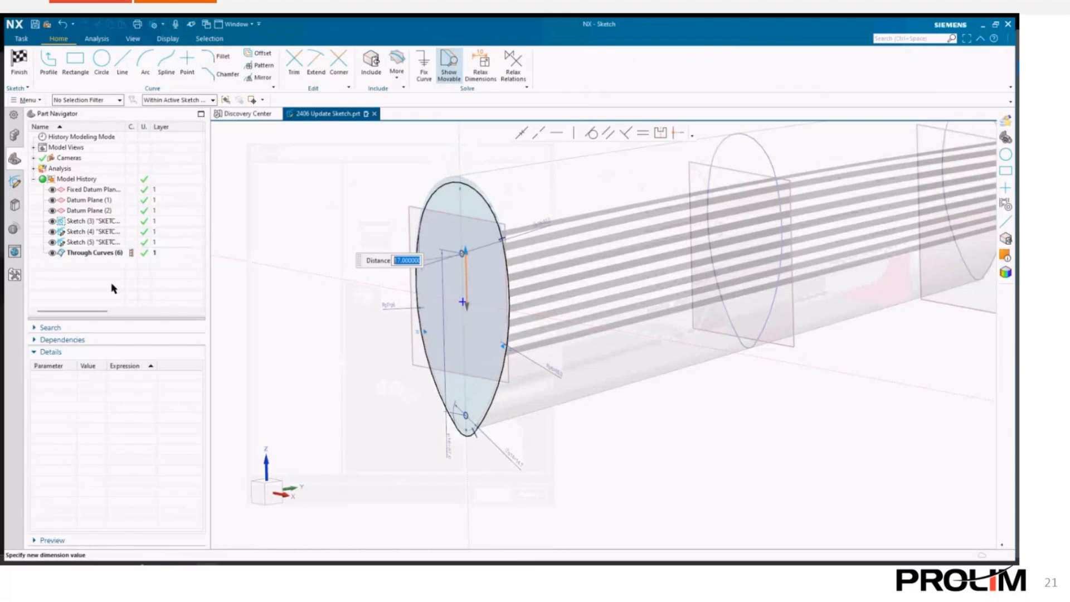
click(19, 62)
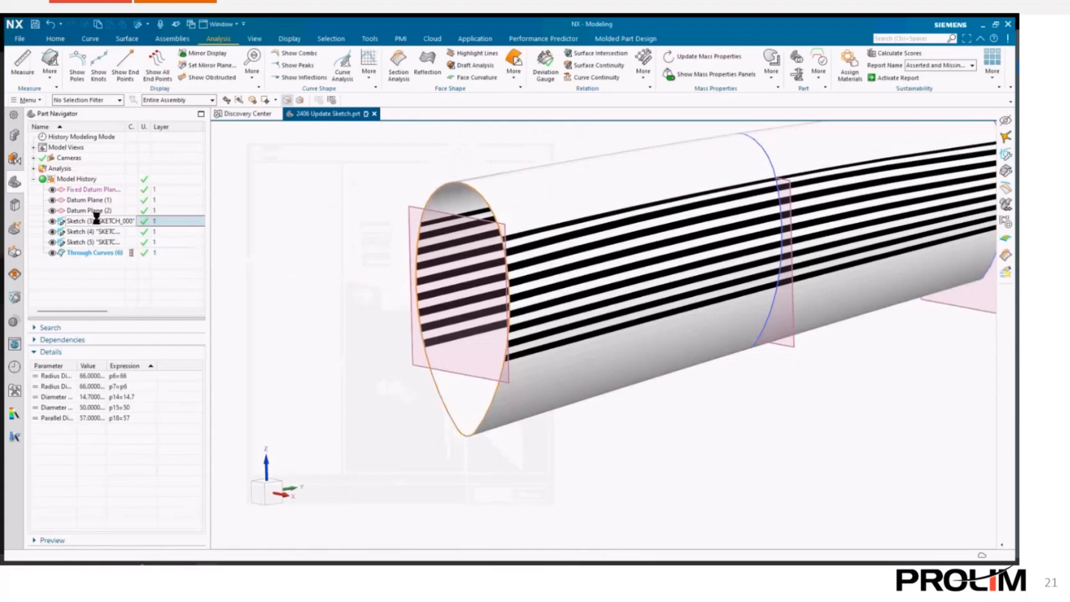
- Reopen Sketch (3) and switch sketch updating to Continuous Model Update
double_click(98, 222)
click(28, 101)
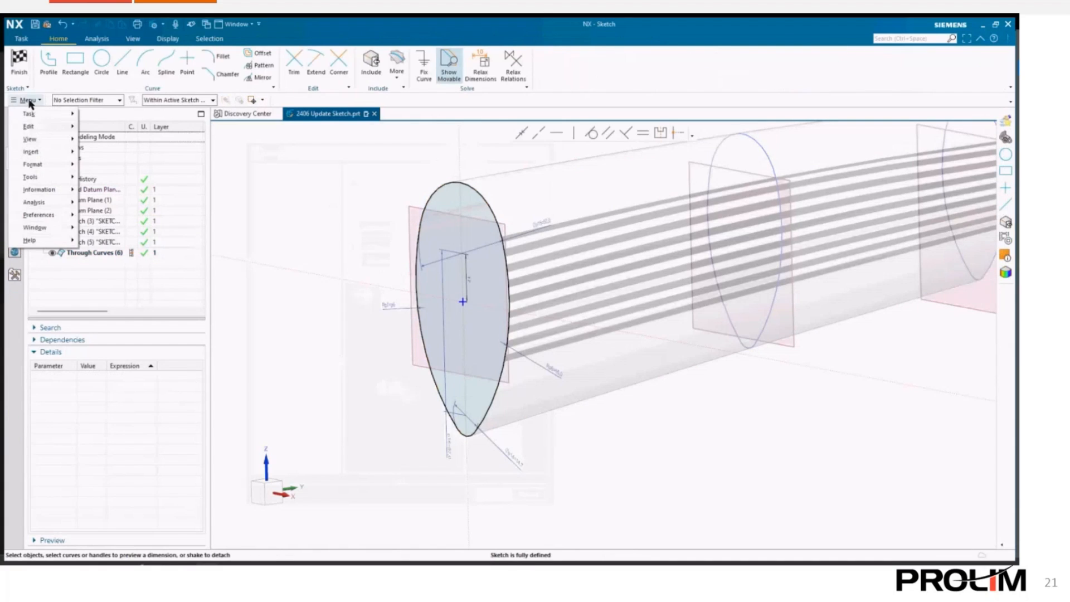
mouse_move(33, 128)
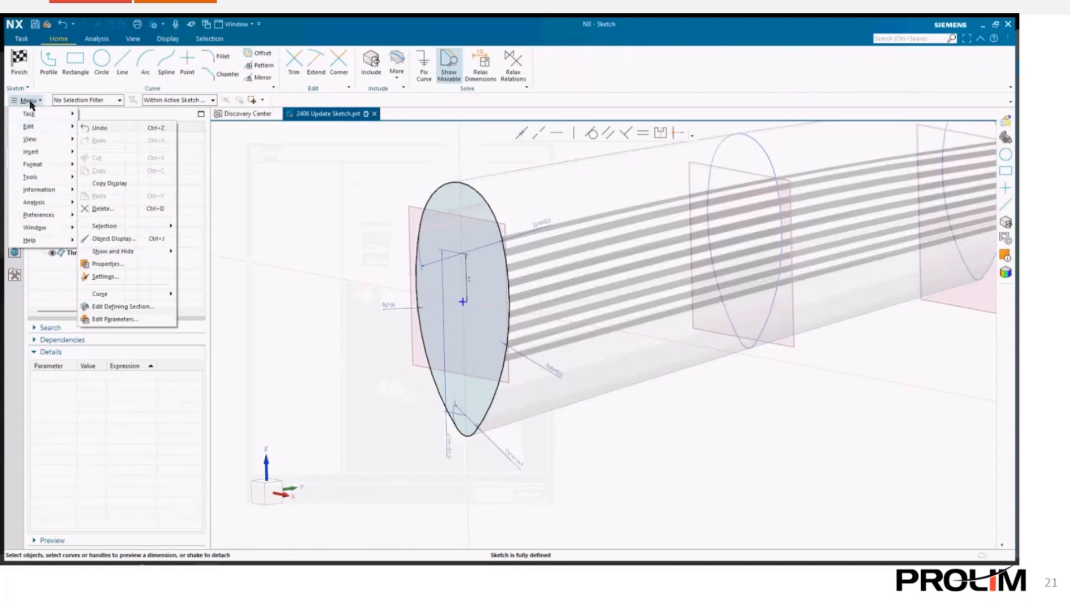
mouse_move(51, 178)
mouse_move(168, 282)
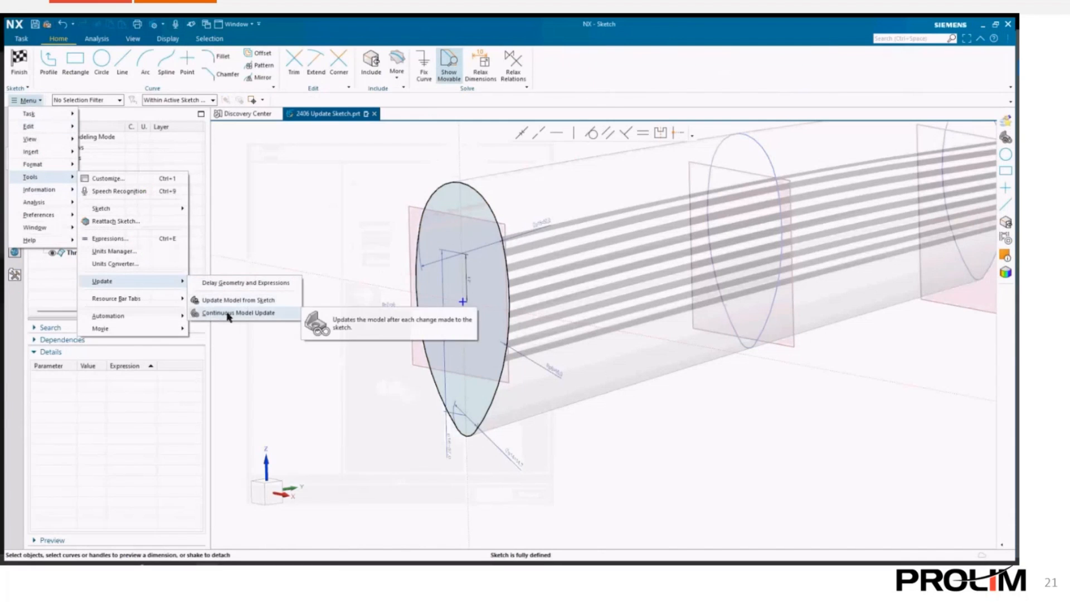
click(227, 313)
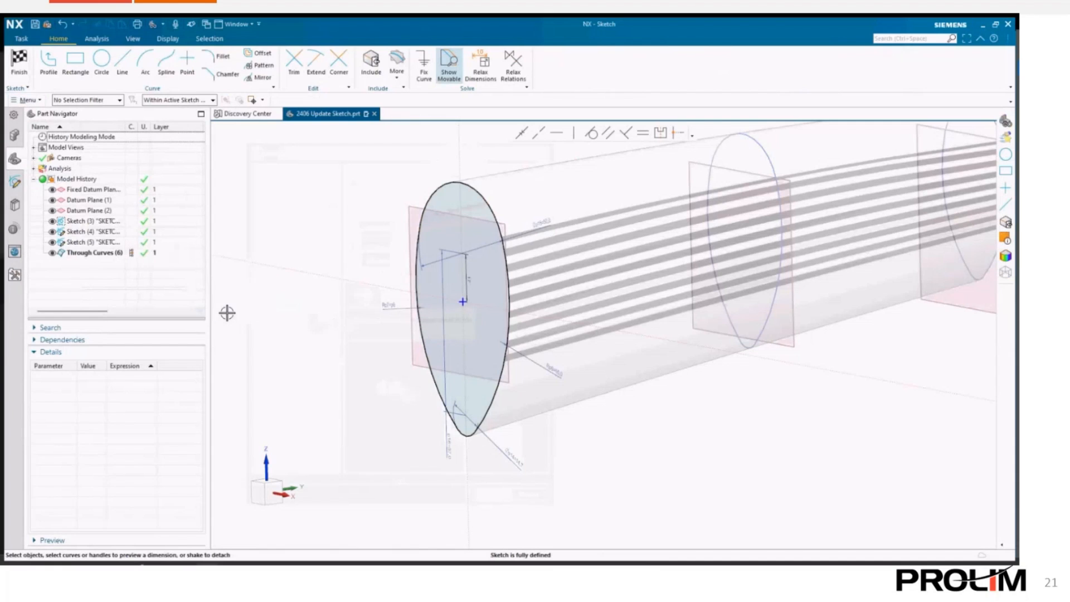
- Drag the point on the sketch's vertical line up and along the circle to watch the model update continuously
click(467, 276)
drag(469, 268, 466, 221)
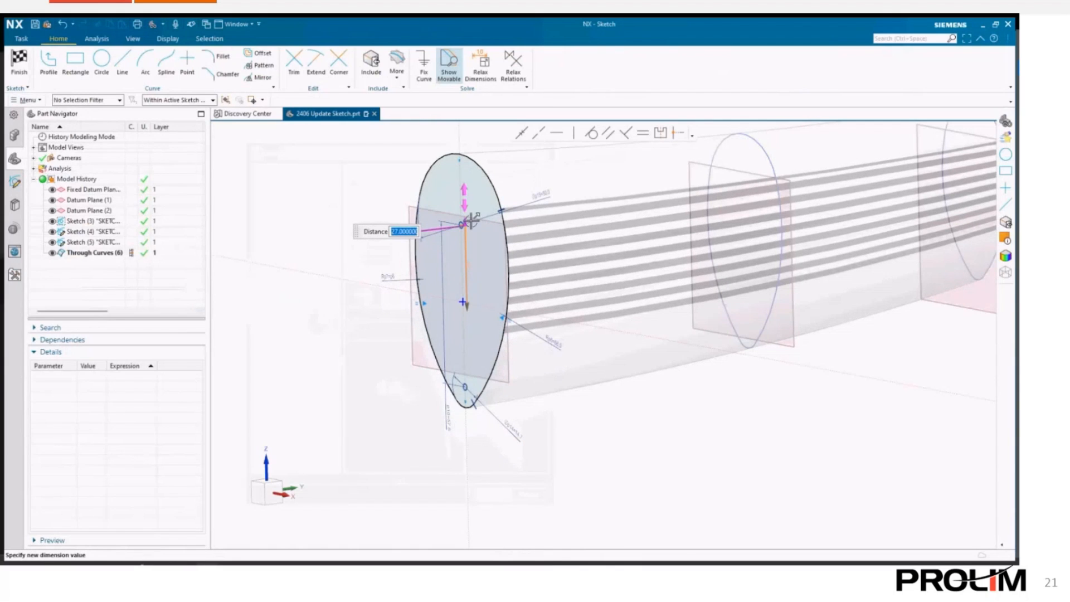
drag(471, 220, 537, 248)
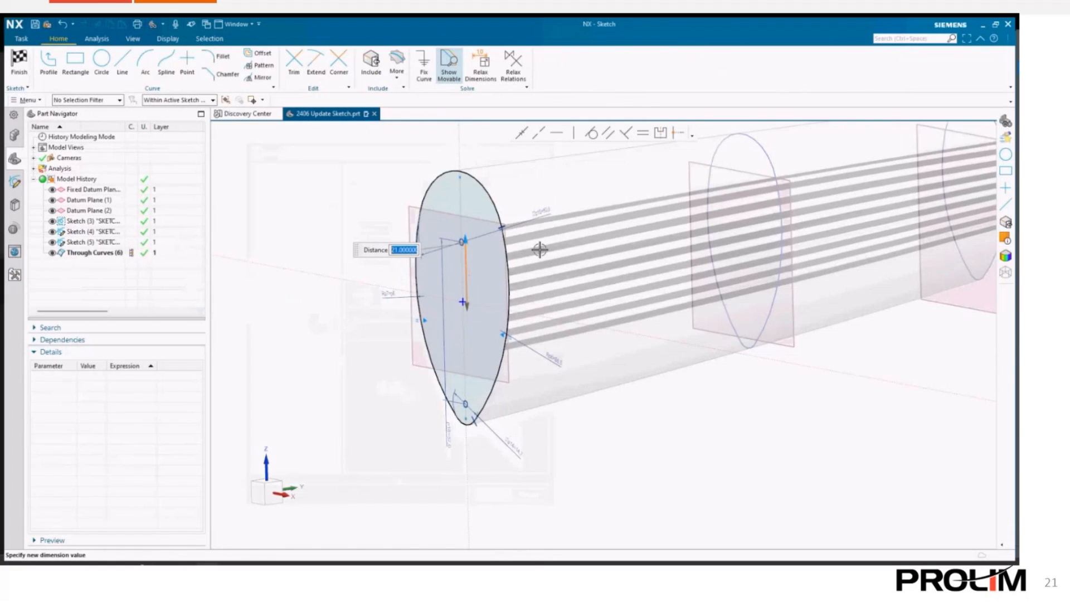
- Set the p15 diameter dimension in Sketch (3) to 55 and finish the sketch
double_click(547, 216)
drag(502, 229, 506, 227)
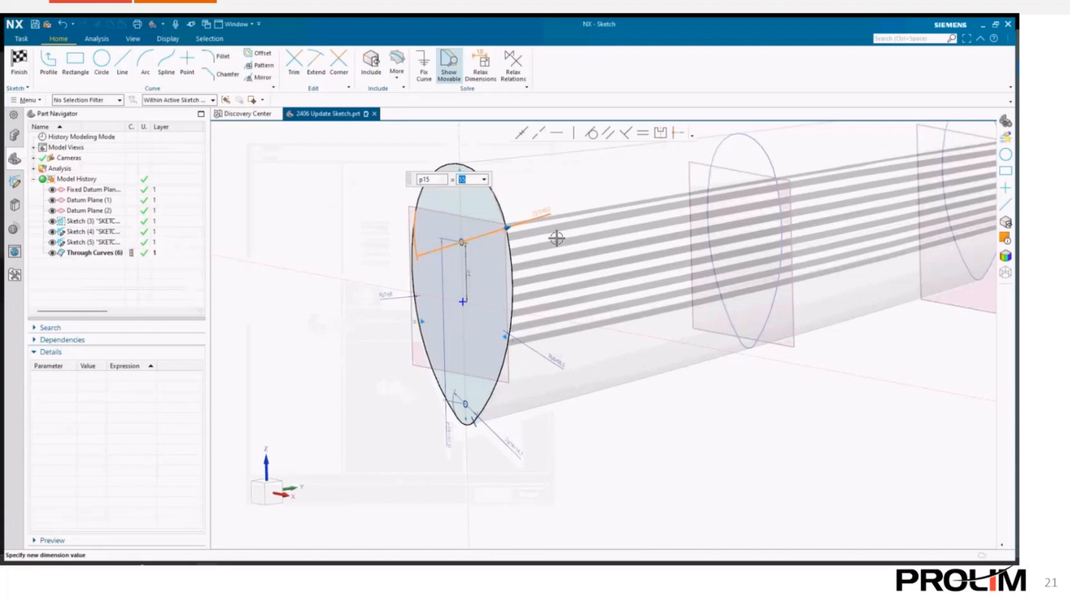
click(20, 62)
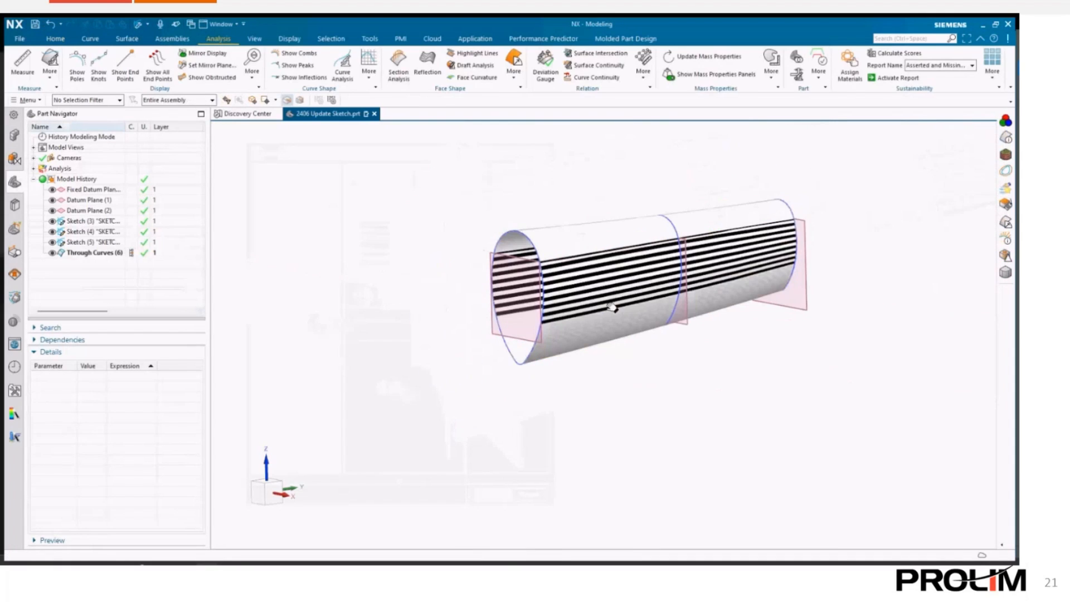
- Step Datum Plane (2)'s Offset expression p5 to 102 mm with the Step Expression slider and accept it
middle_drag(616, 288, 568, 312)
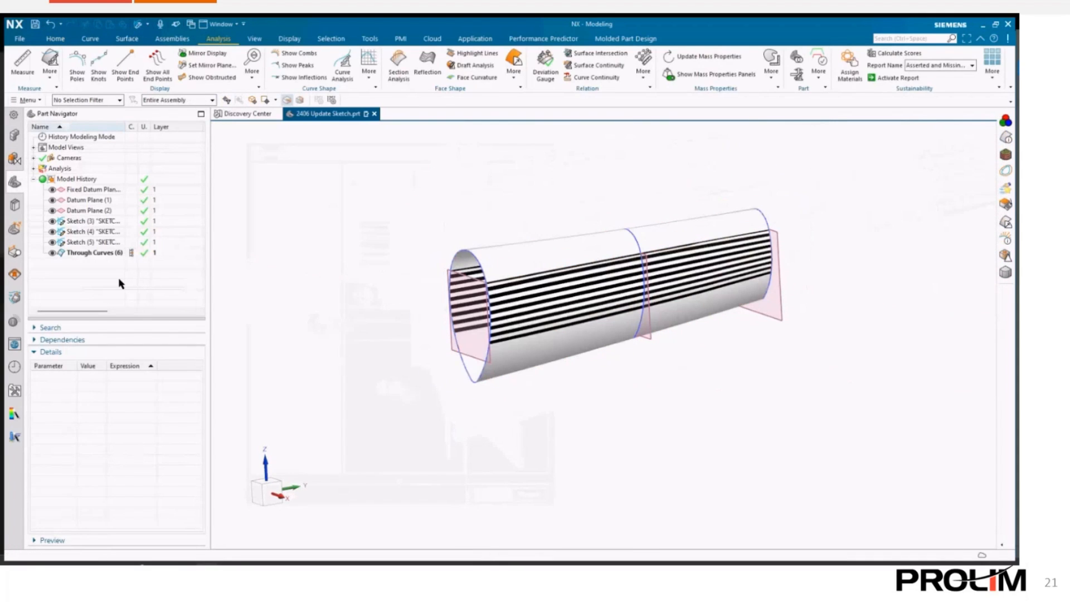
click(93, 213)
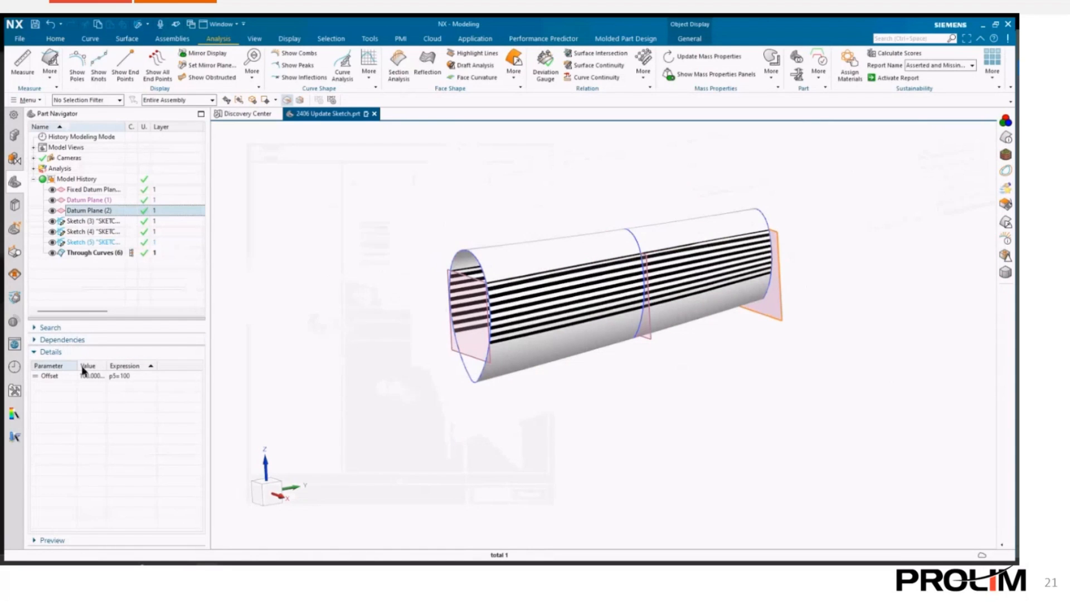
right_click(128, 377)
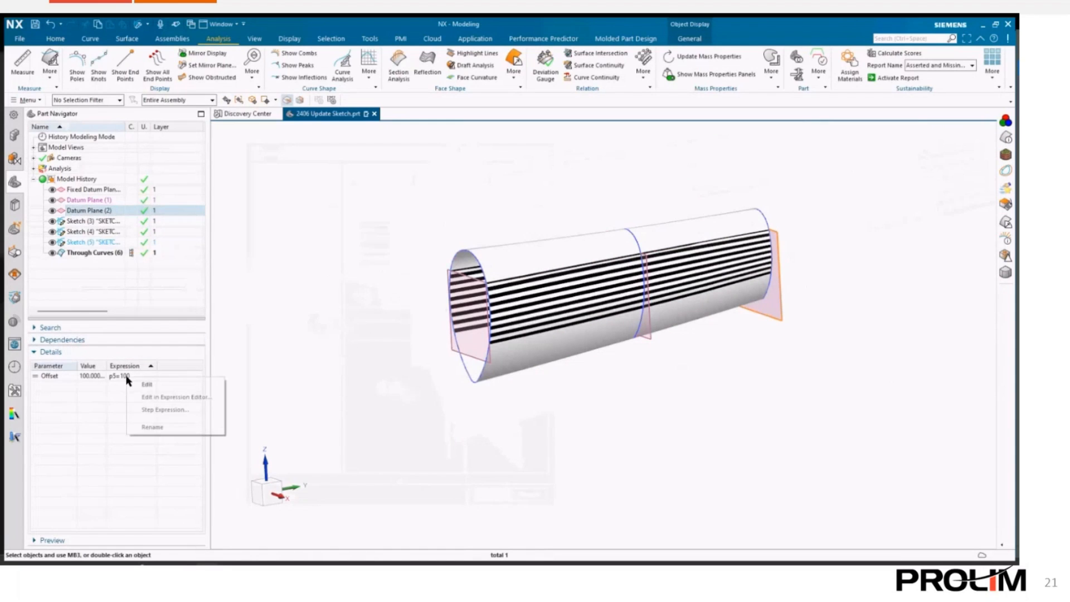
click(159, 411)
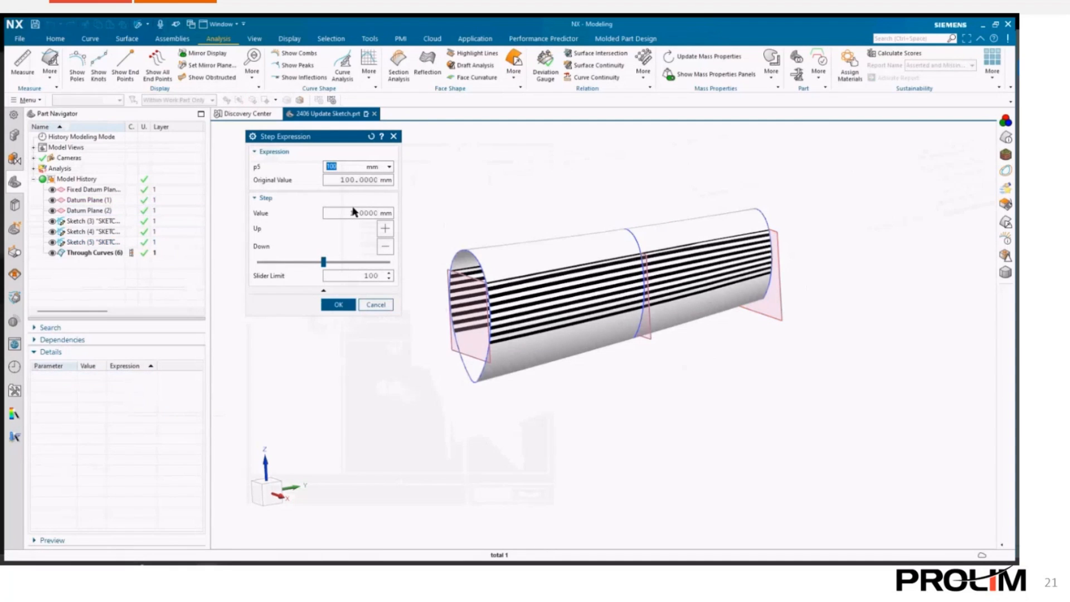
mouse_move(328, 266)
mouse_down()
mouse_move(364, 271)
mouse_move(316, 269)
mouse_move(326, 268)
mouse_up()
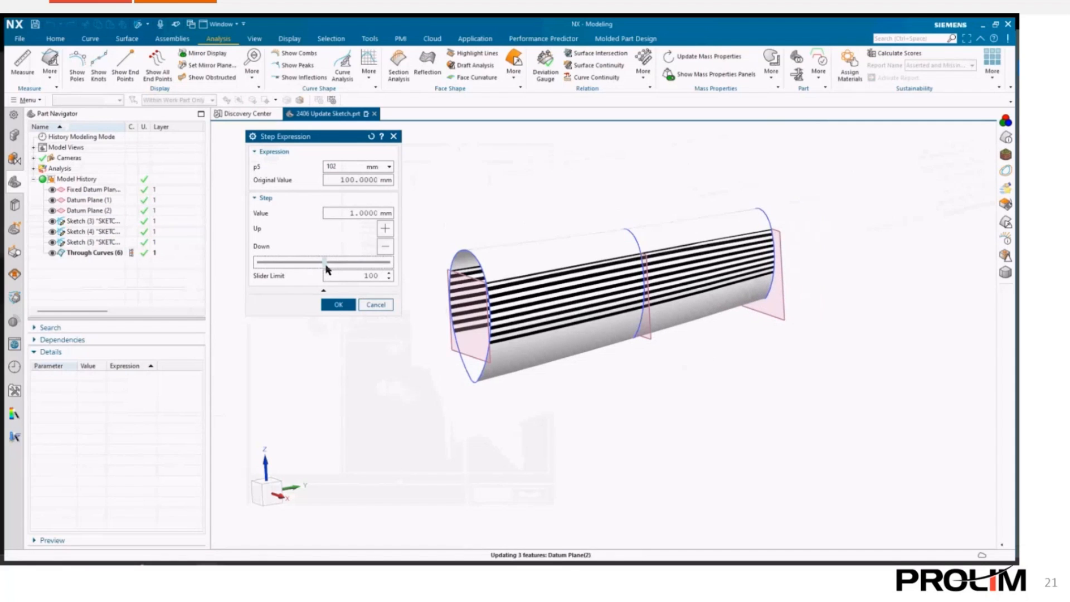
click(334, 304)
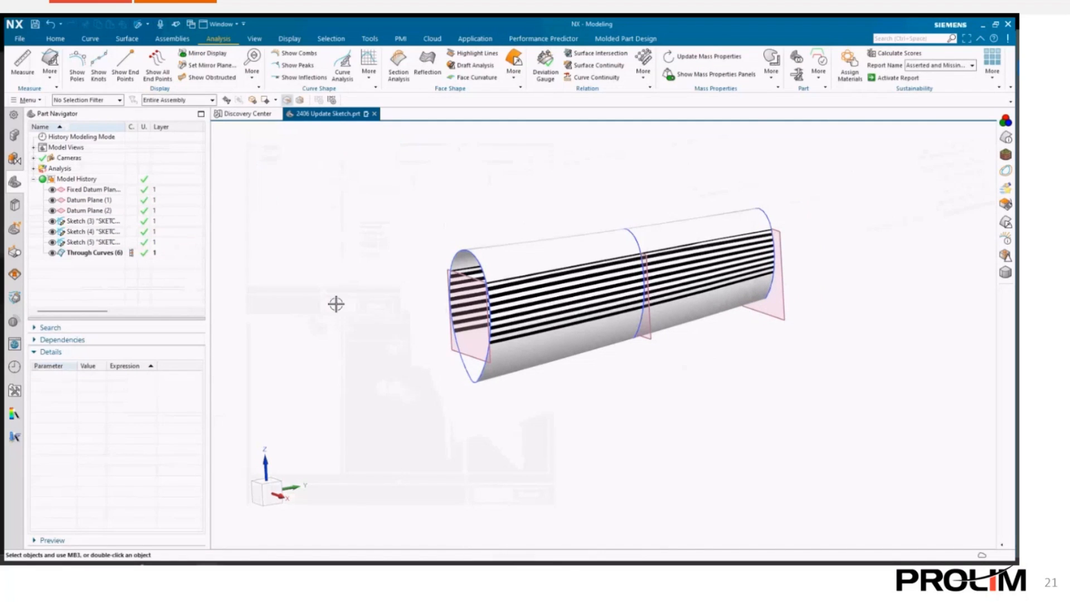
- Step Sketch (3)'s radius expression p6 down with the Step Expression slider and accept it
click(90, 221)
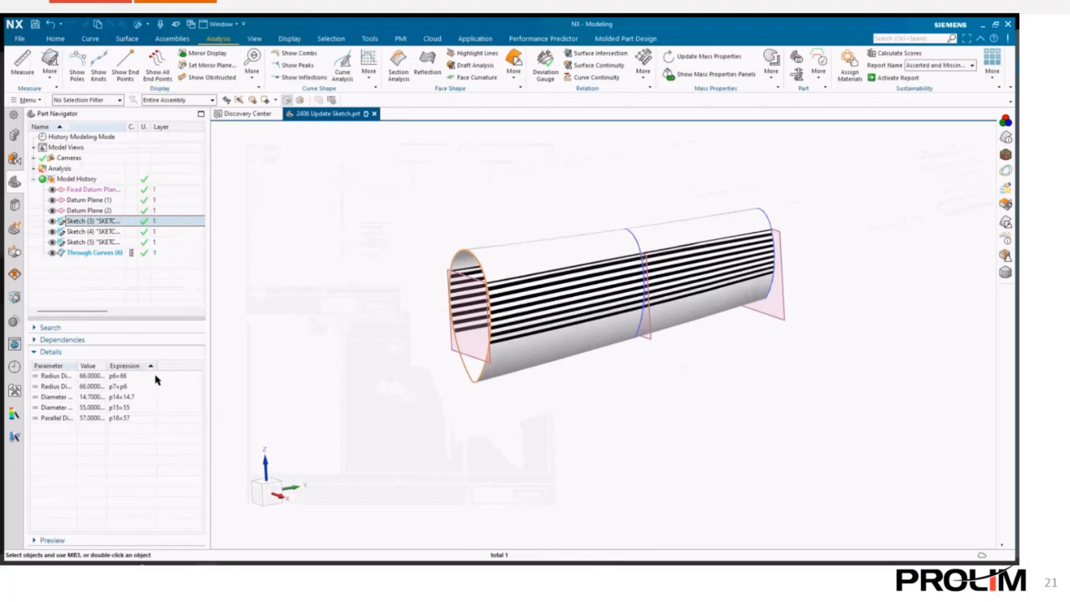
right_click(129, 376)
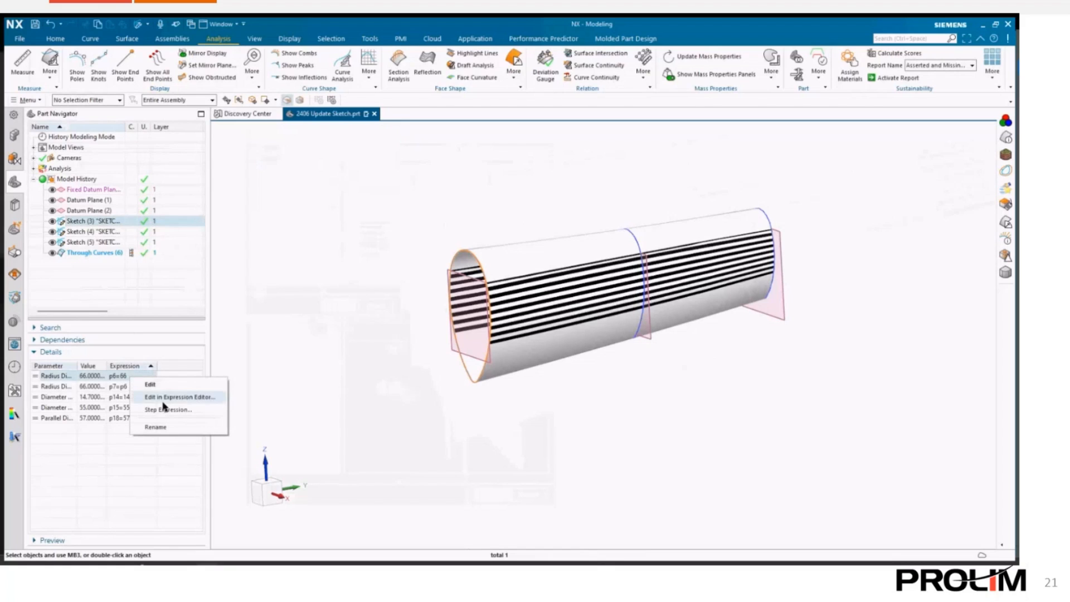
click(167, 408)
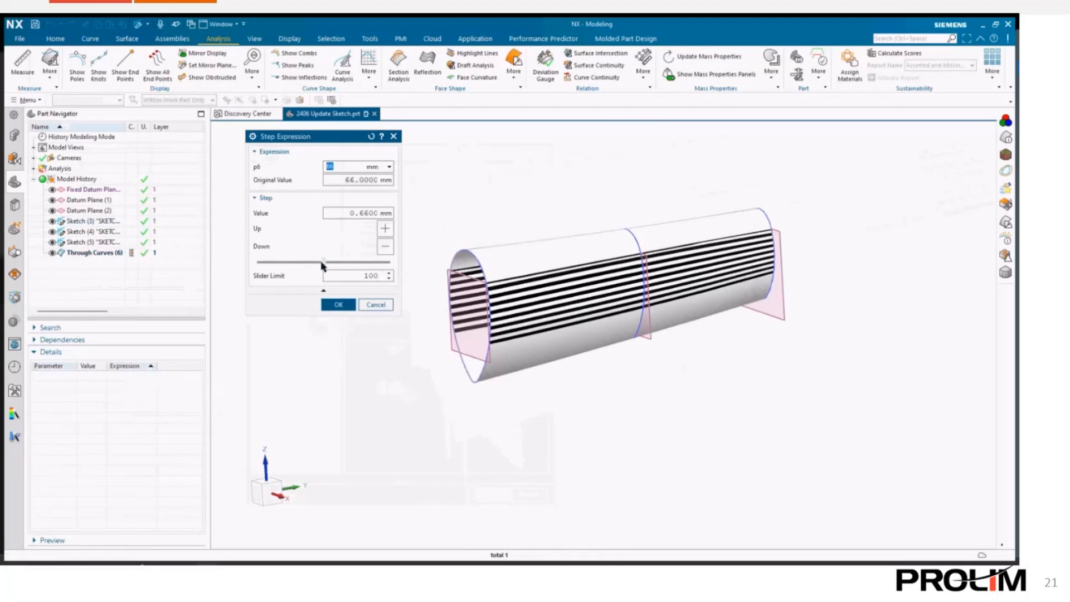
click(325, 263)
mouse_move(326, 266)
mouse_down()
mouse_move(344, 266)
mouse_move(317, 267)
mouse_up()
click(338, 305)
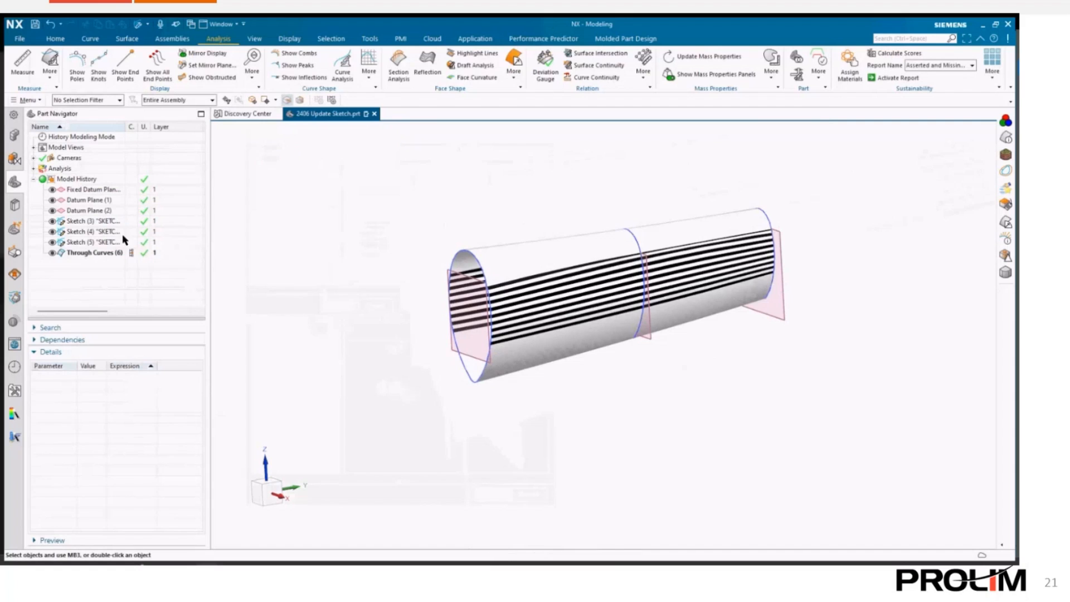
- Step Sketch (4)'s radius expression p9 to 49.8 mm with the Step Expression slider and accept it
click(92, 231)
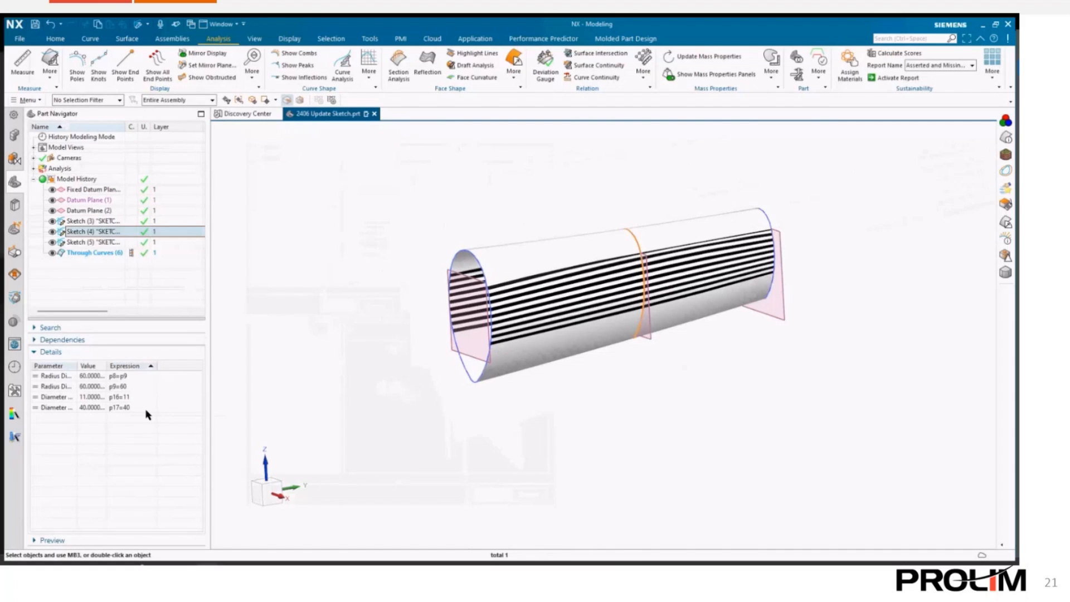
right_click(140, 389)
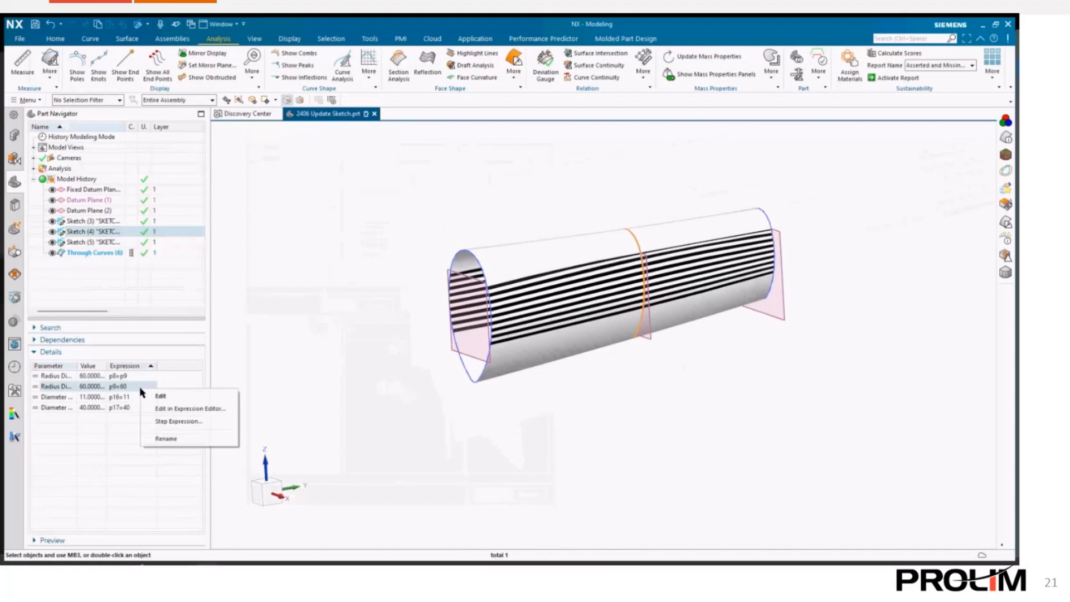
click(162, 421)
click(330, 263)
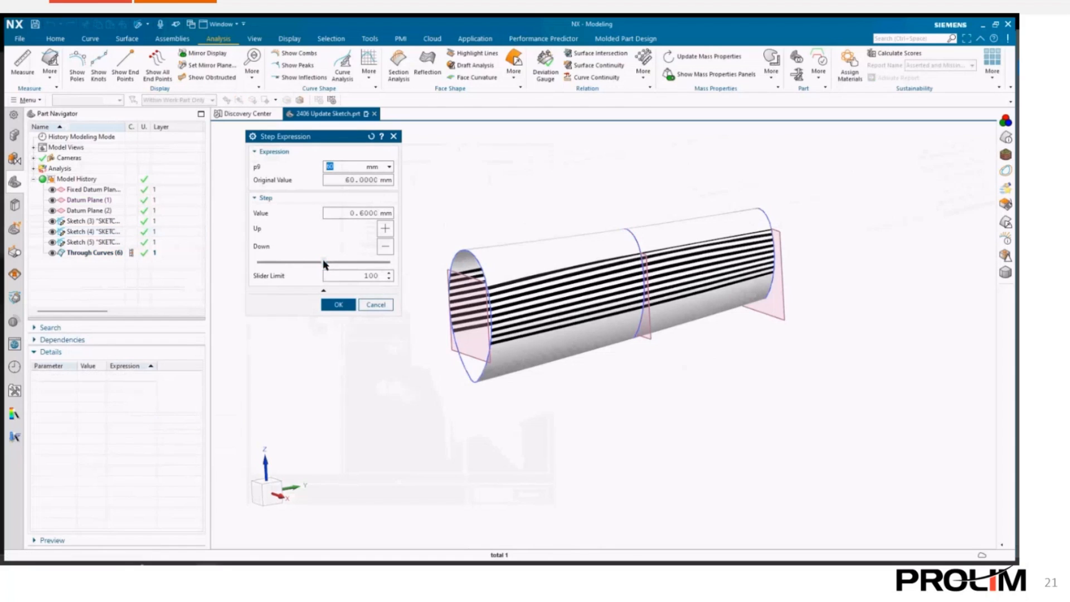
drag(330, 262, 313, 264)
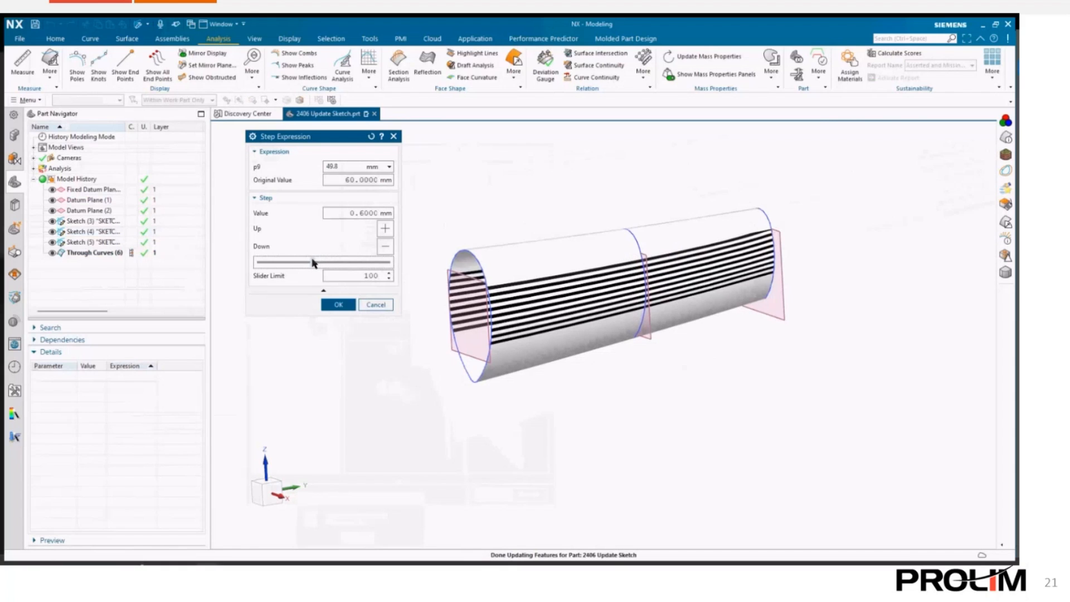
click(337, 304)
click(333, 100)
scroll(543, 321, up, 3)
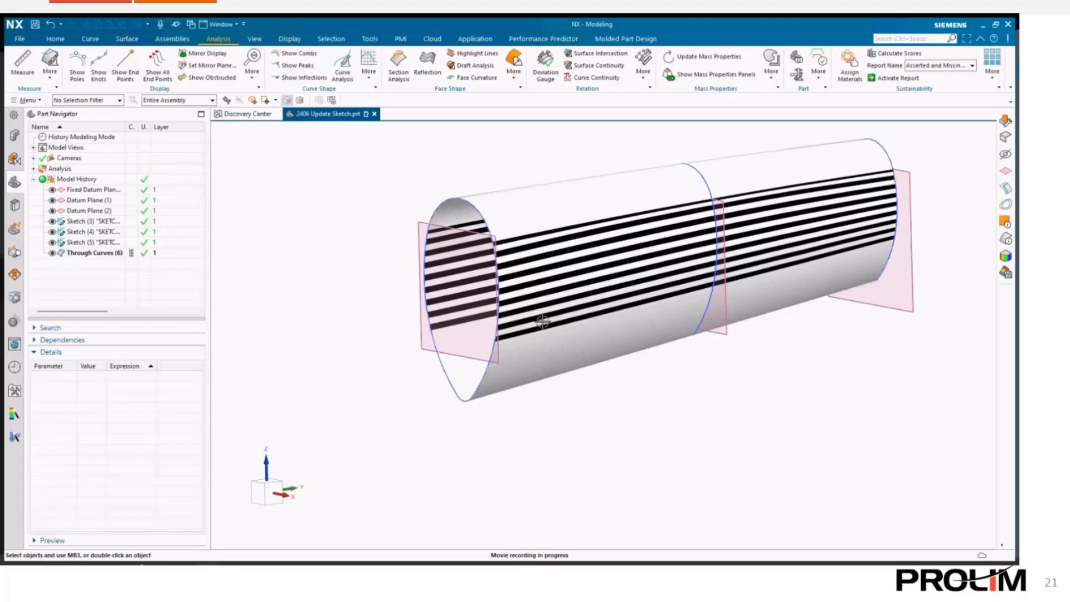
key(Right)
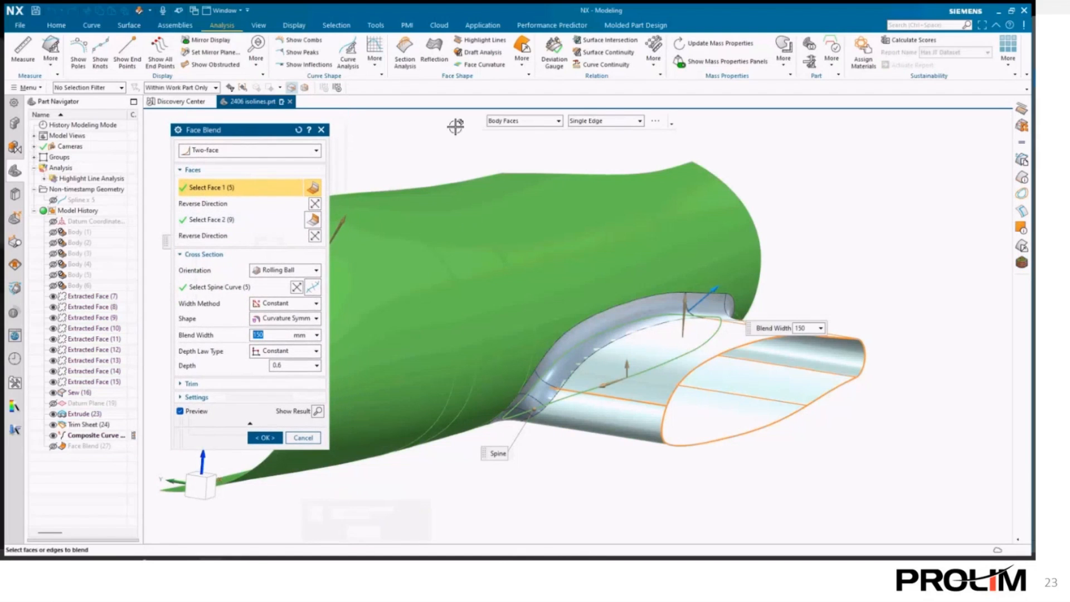
- Open Highlight Lines, reset it, and choose Isoclines with an Orientation reference direction and Zebra Map display
click(476, 43)
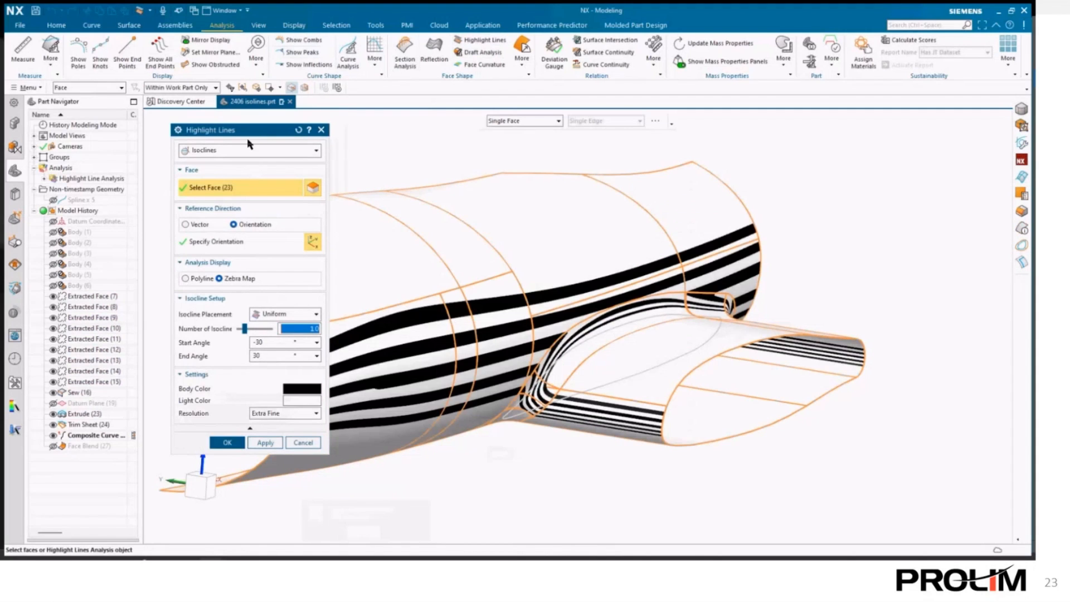
click(300, 131)
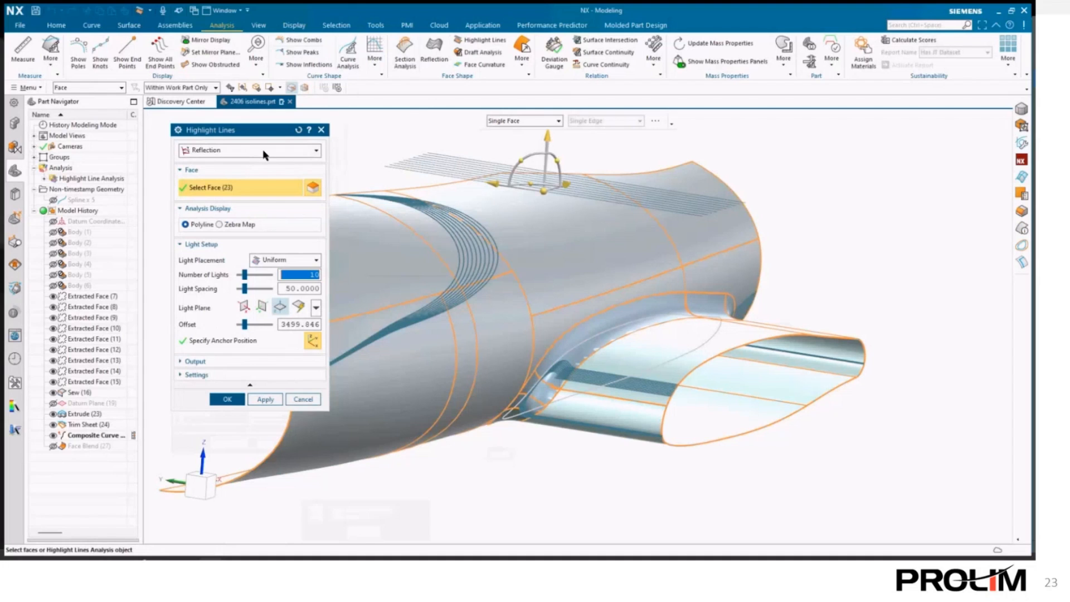
click(259, 148)
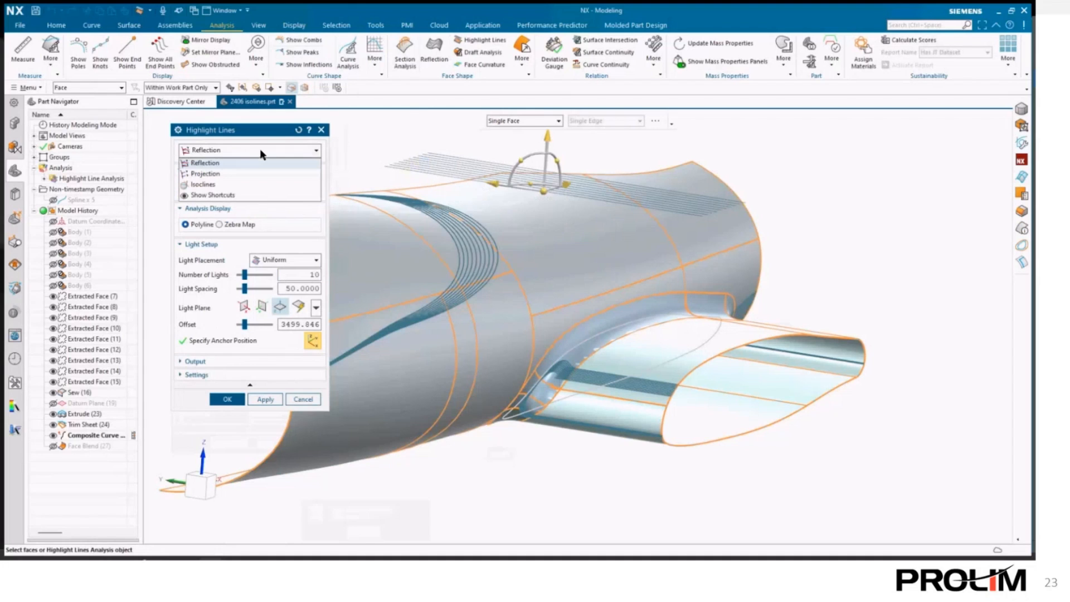
click(204, 184)
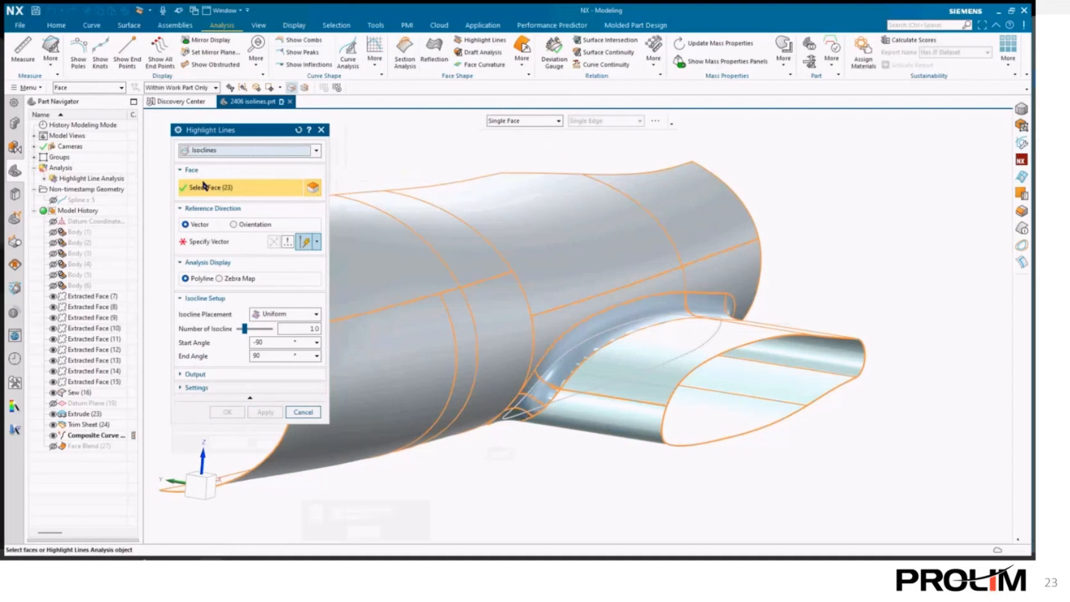
click(250, 225)
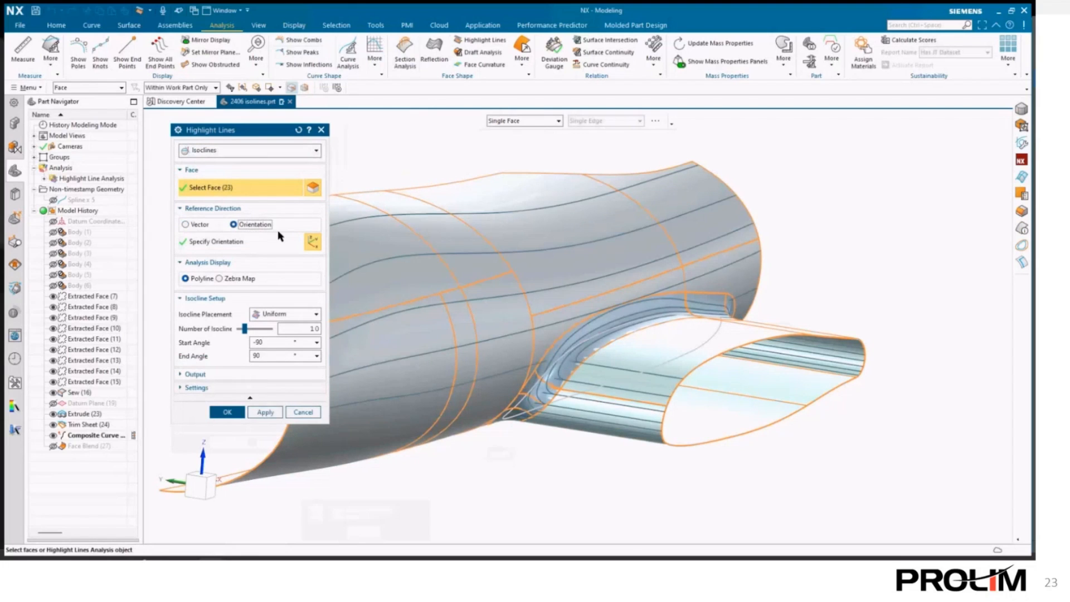
click(222, 279)
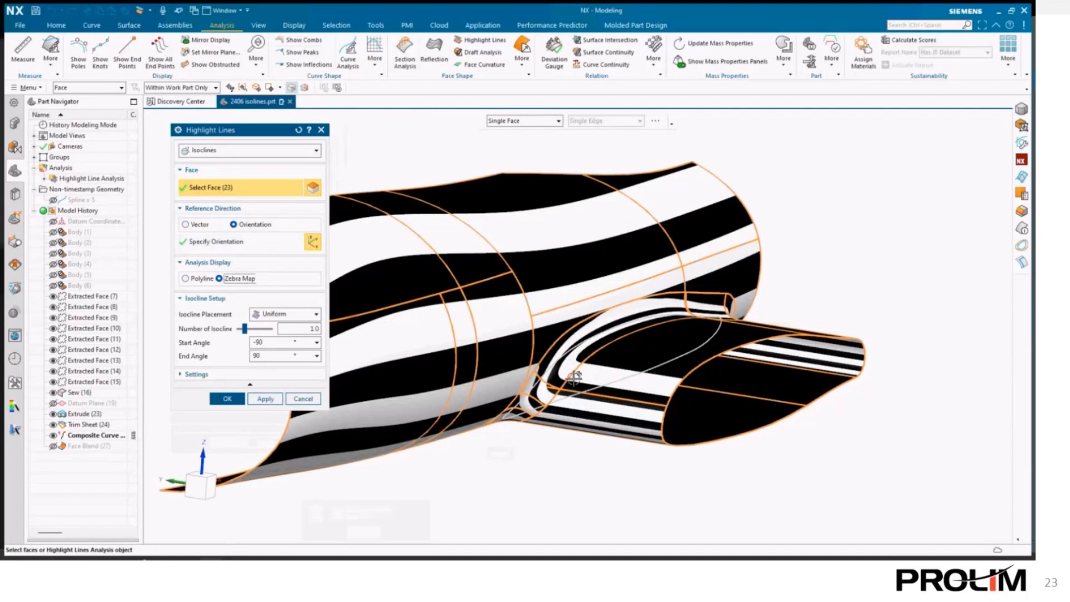
- Set the isocline Start Angle to -30 and End Angle to 30
text(-30)
double_click(274, 357)
text(30)
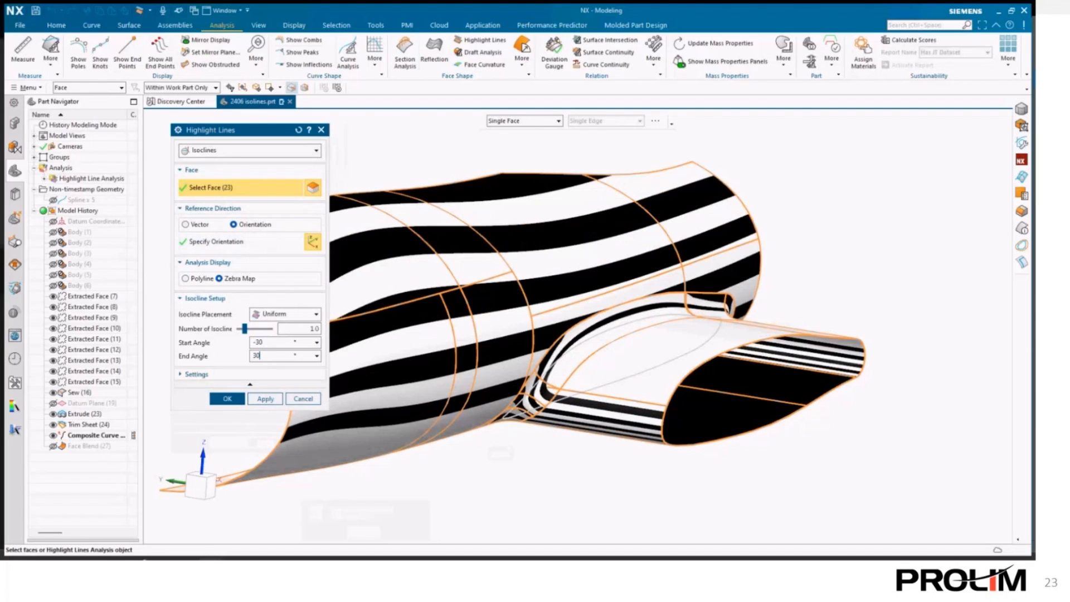
click(274, 342)
- Move the isocline orientation handle's origin onto the fuselage surface near the blend
scroll(483, 335, down, 5)
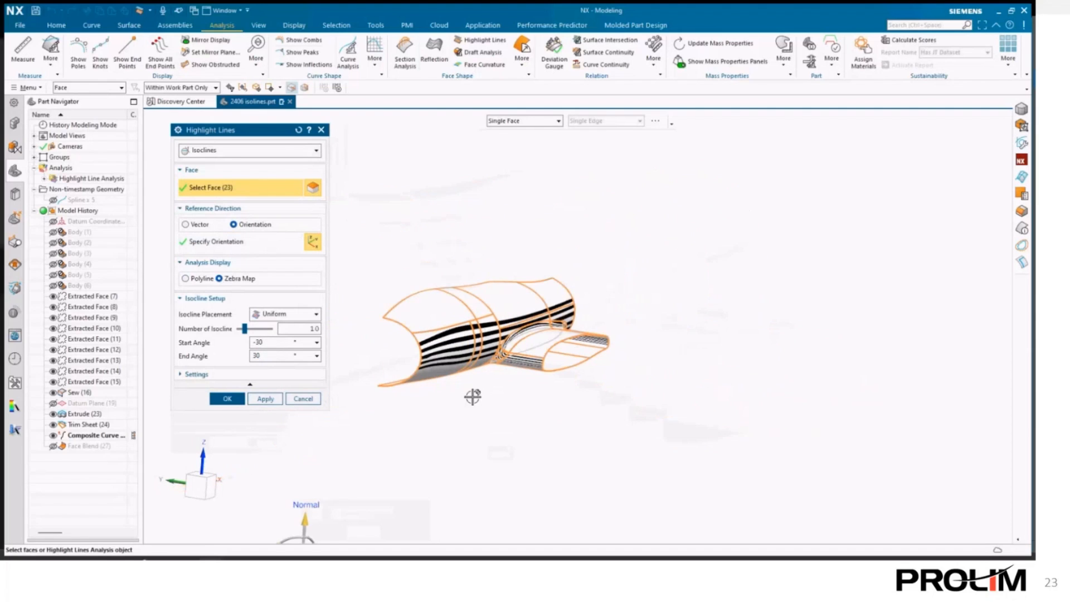
drag(320, 539, 521, 273)
scroll(530, 296, up, 6)
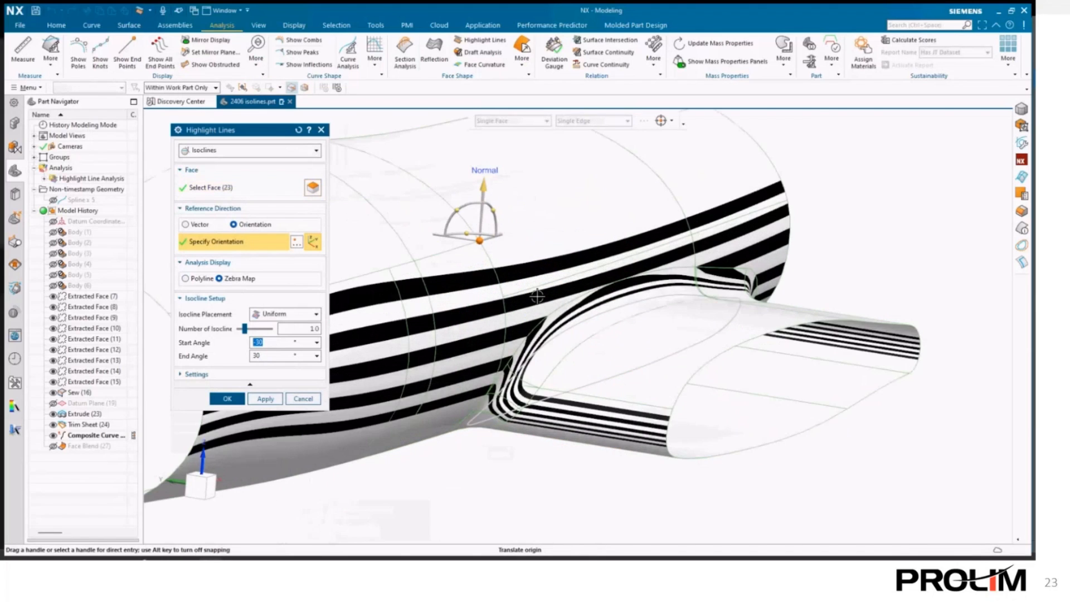
- Set the Highlight Lines resolution to Extra Fine
click(279, 375)
click(284, 414)
click(267, 452)
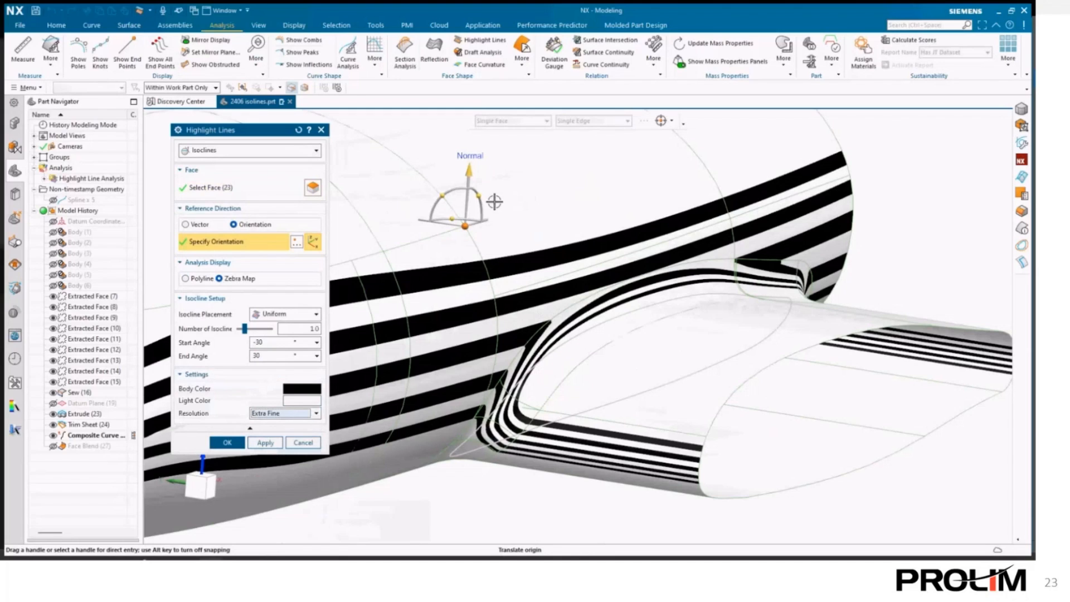
- Tilt the reference orientation slightly and accept the isocline analysis
mouse_move(483, 196)
mouse_down()
mouse_move(490, 210)
mouse_move(490, 188)
mouse_move(492, 204)
mouse_up()
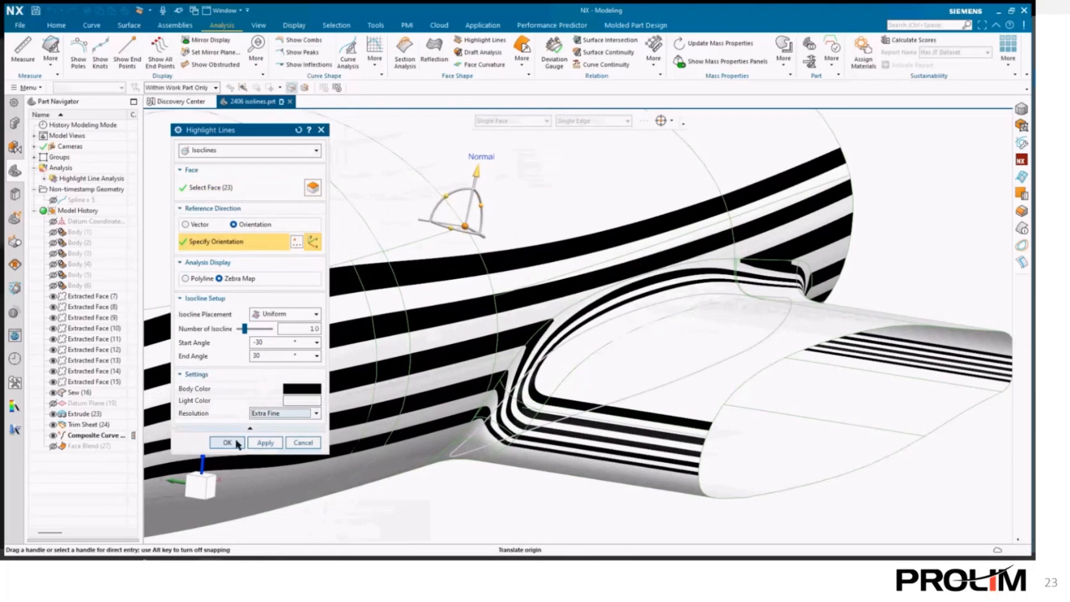
click(229, 442)
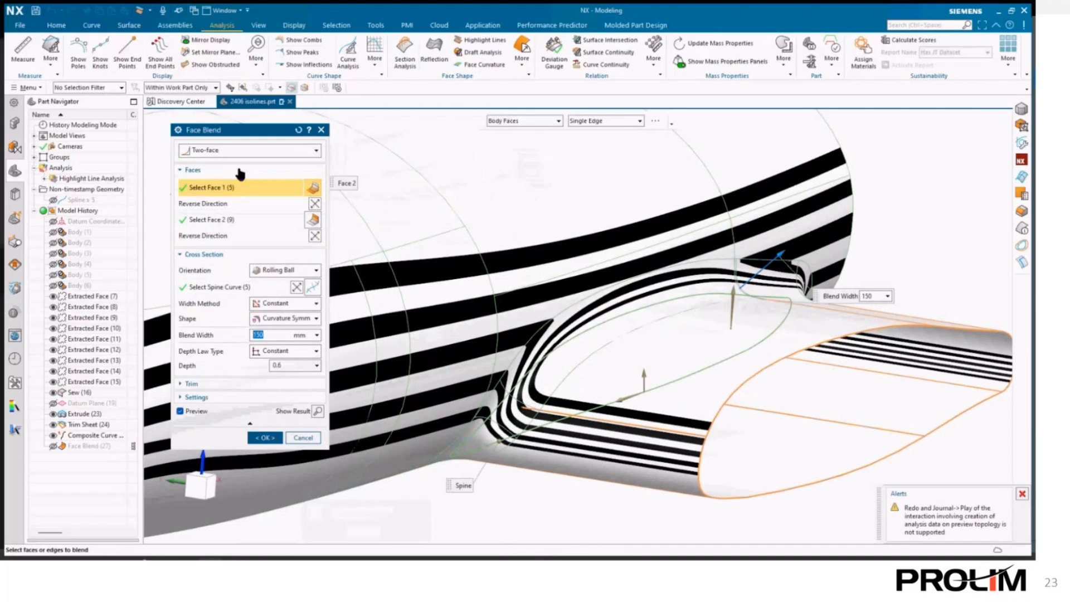
- Switch the Face Blend shape to Circular, then back to Curvature Symmetric, to compare the isocline stripes
click(285, 319)
click(273, 332)
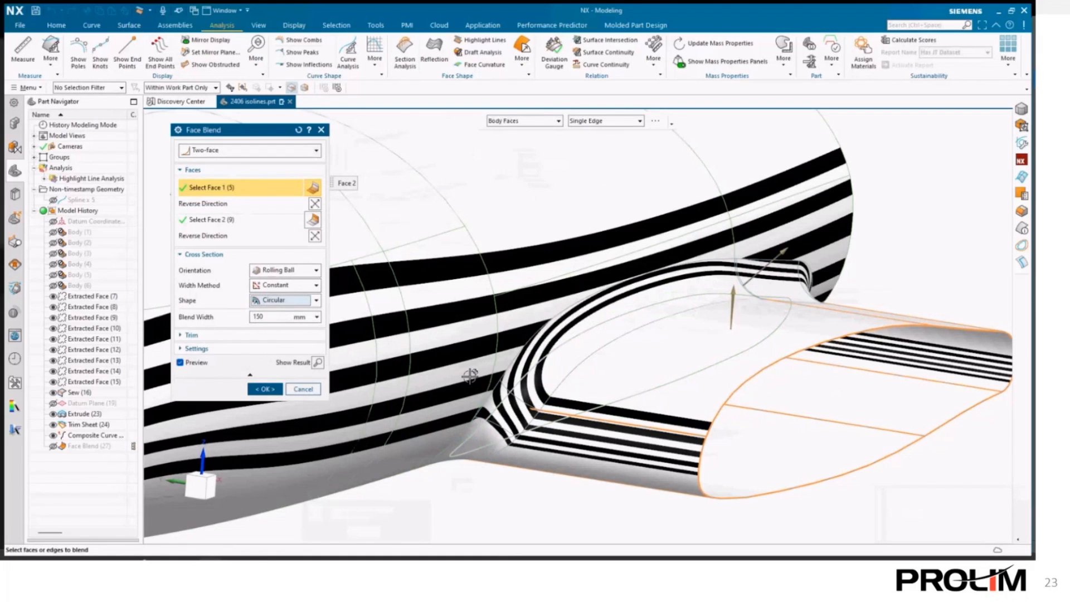
click(272, 301)
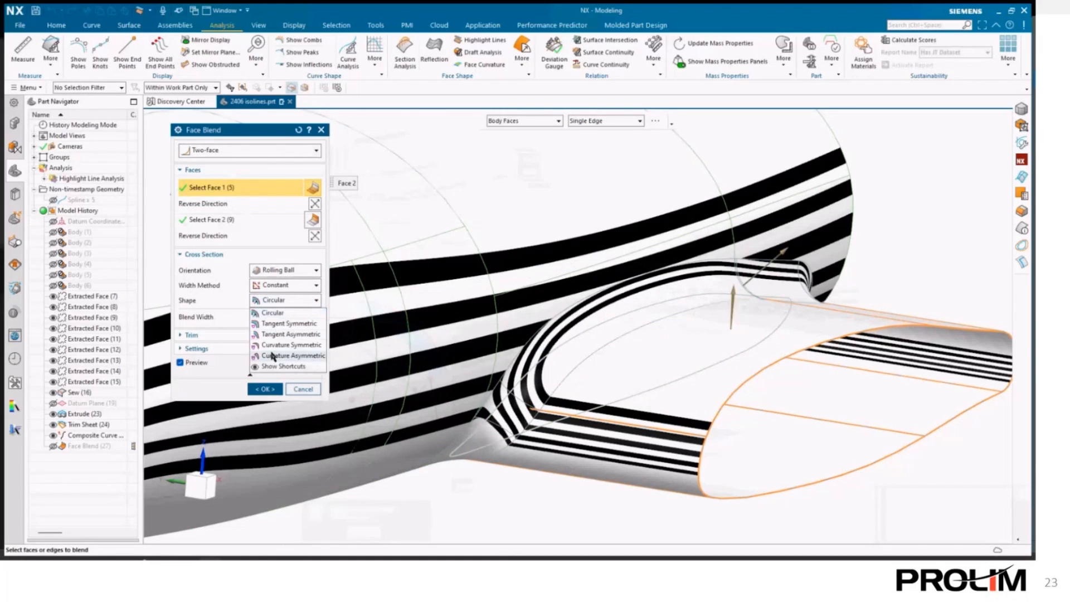
click(272, 346)
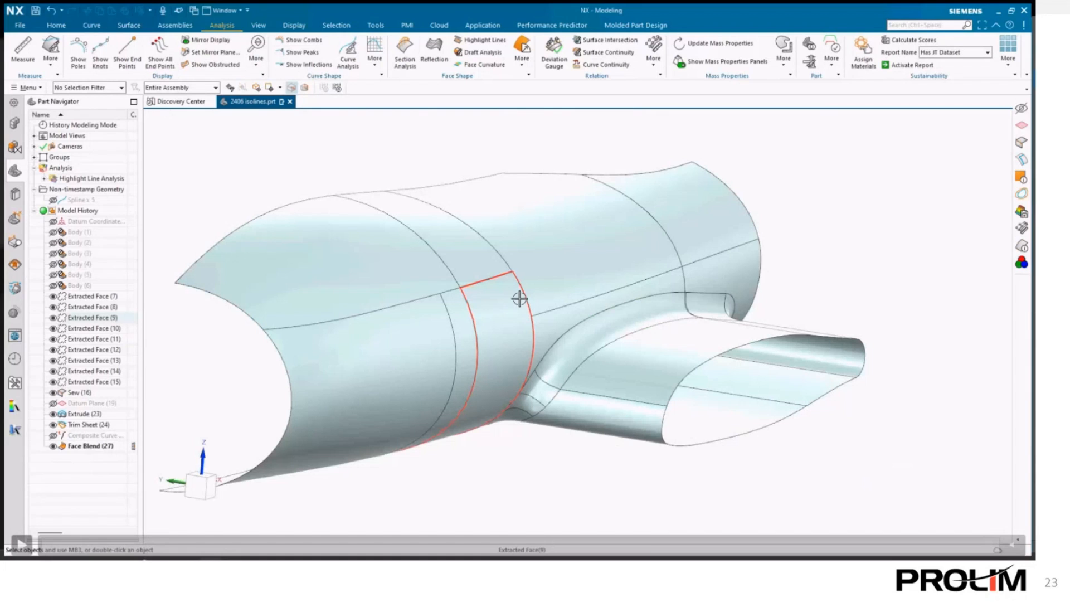
key(Right)
key(Left)
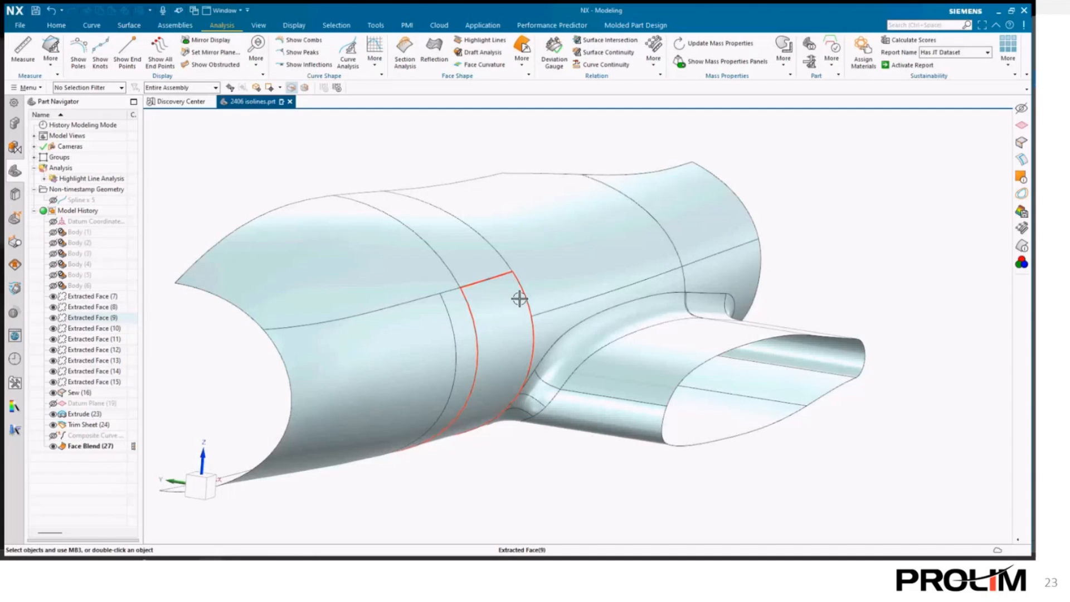
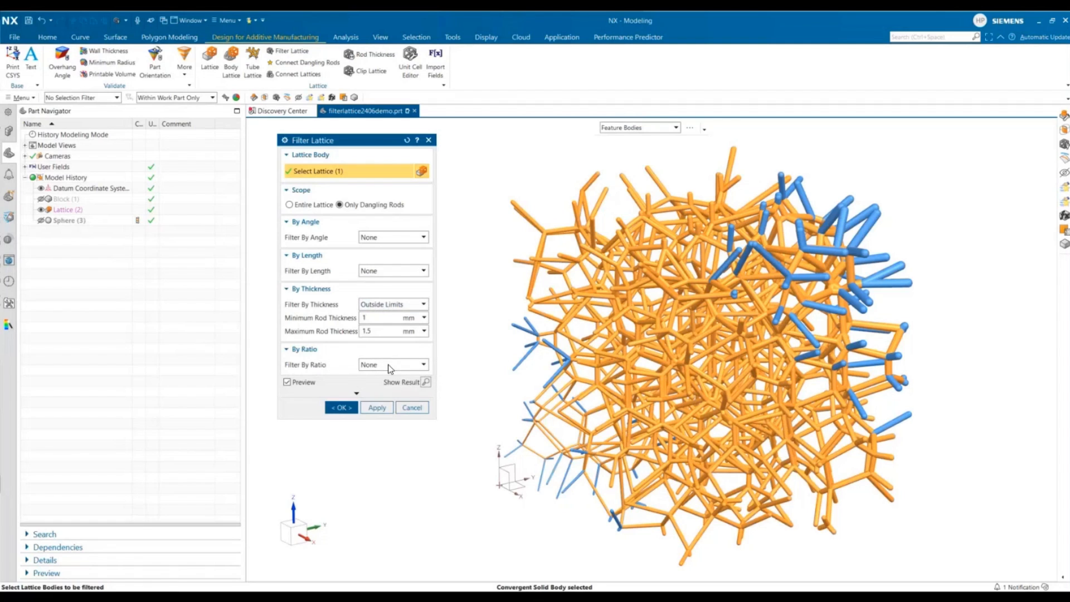
- Set the lattice filter by ratio to Above Maximum with a maximum ratio of 17
click(390, 365)
click(394, 395)
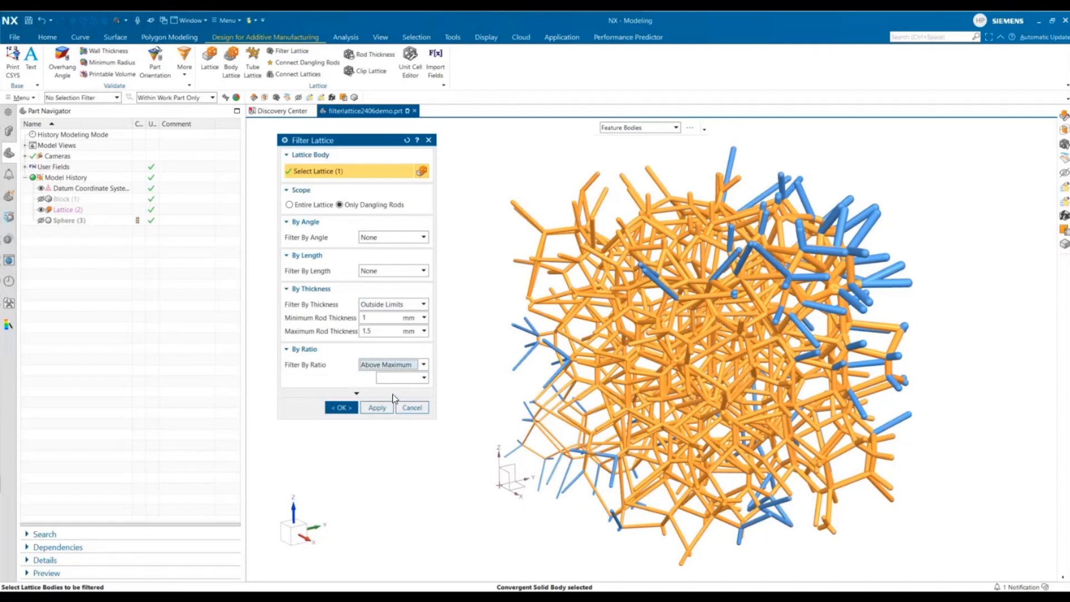
double_click(383, 379)
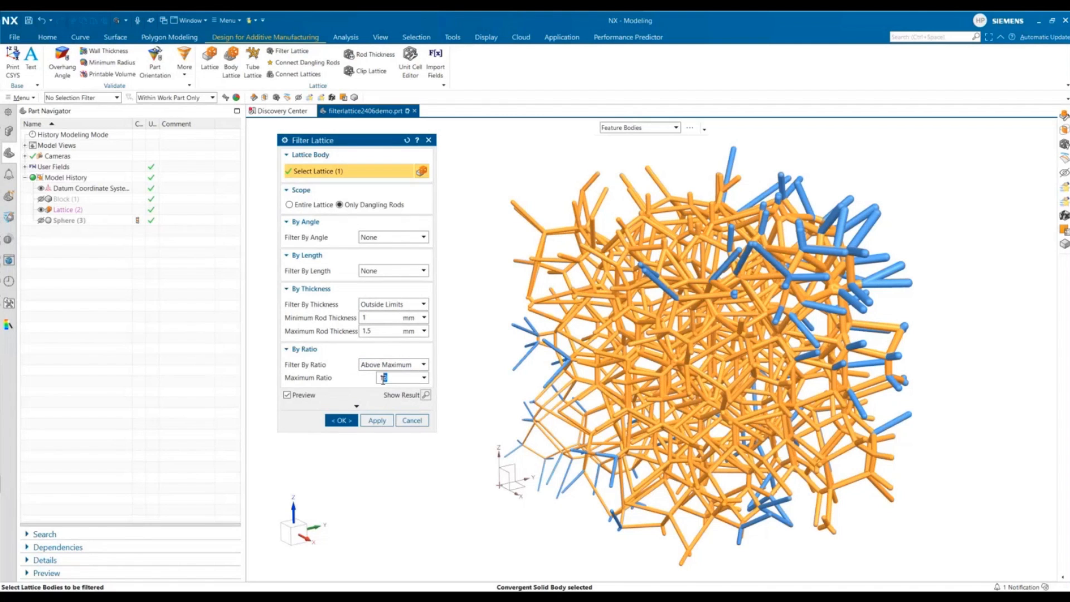
text(17)
key(Tab)
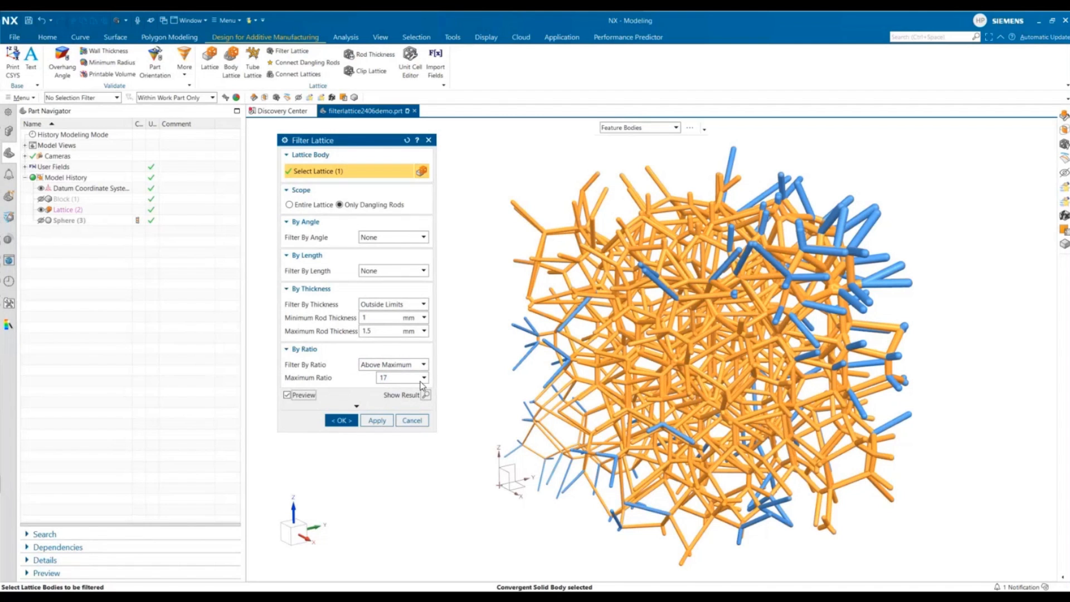
- Set the filter by length to Below Minimum and accept the Filter Lattice feature
middle_drag(490, 301, 494, 309)
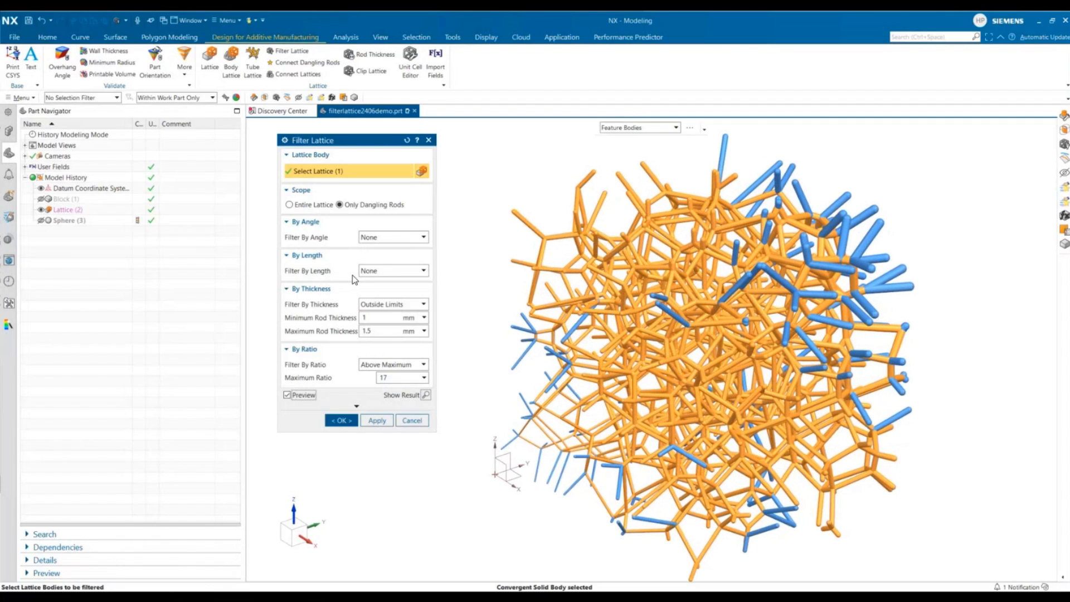
click(368, 272)
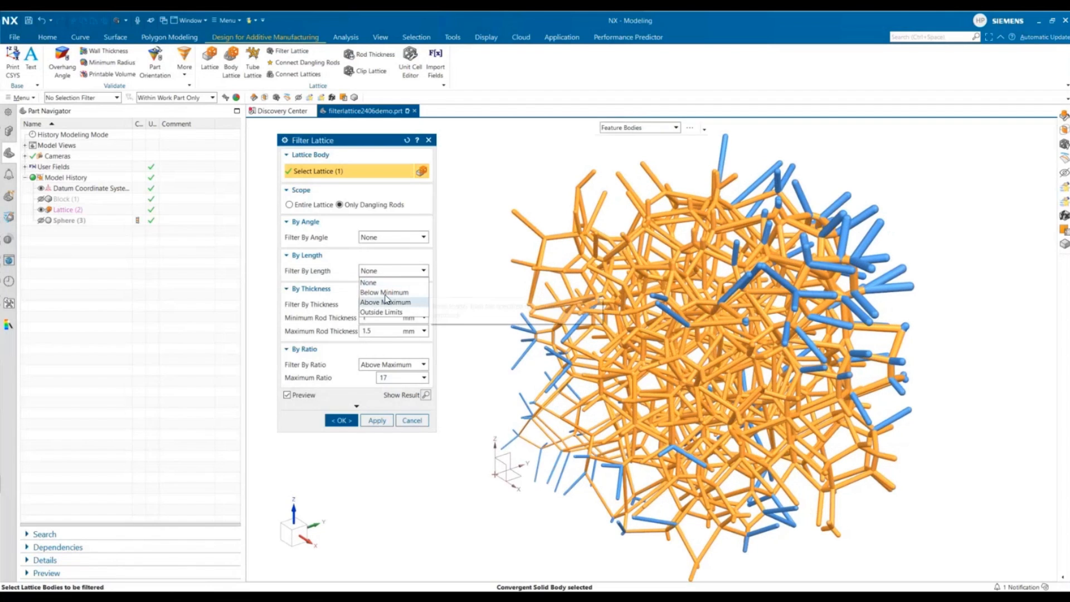
click(385, 294)
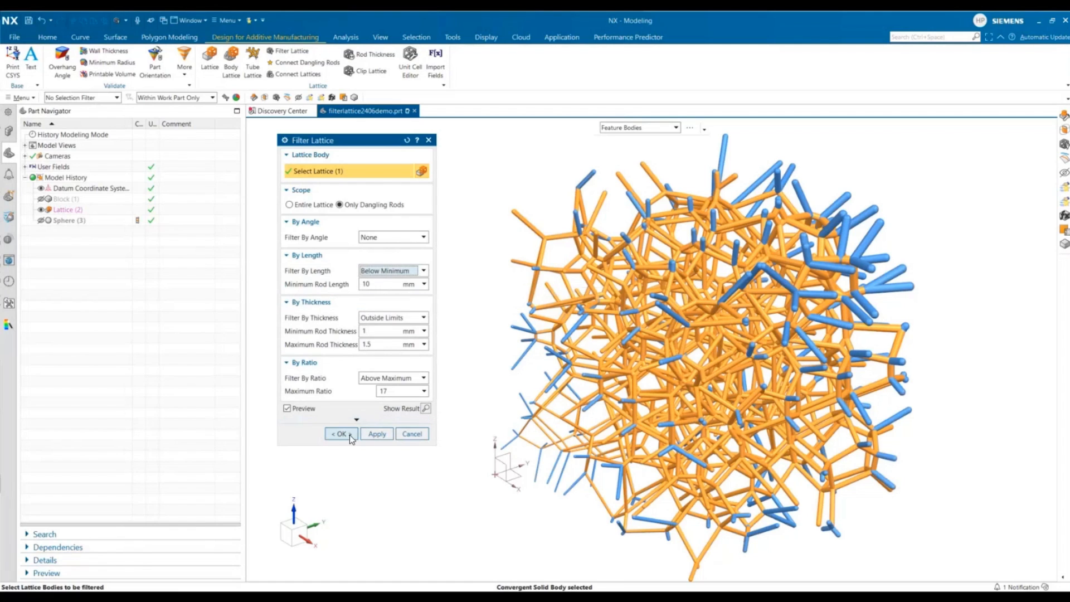
click(340, 434)
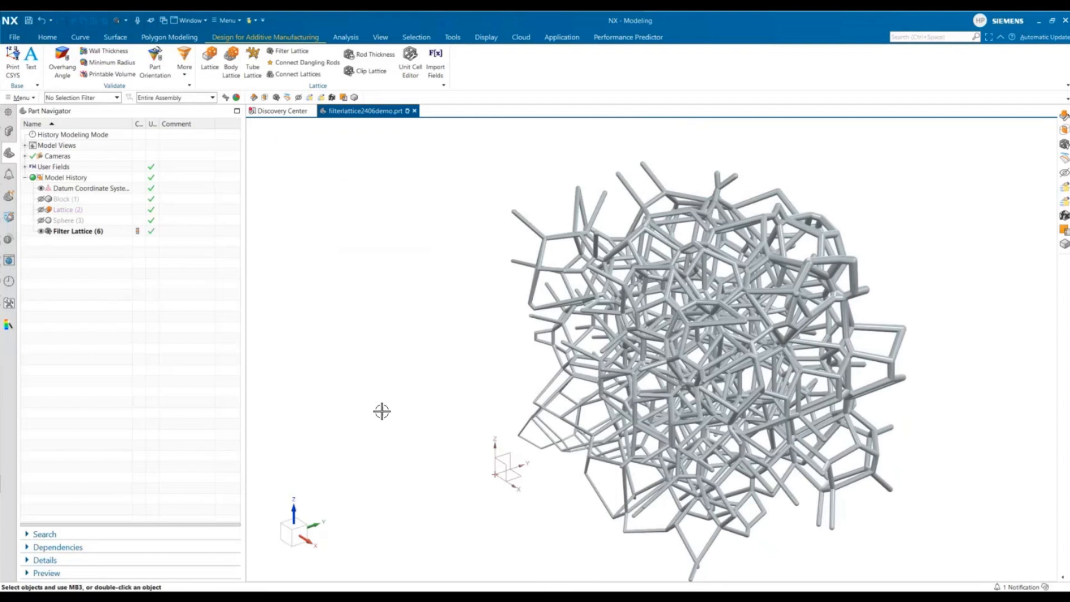
mouse_move(378, 411)
middle_down()
mouse_move(360, 411)
mouse_move(376, 402)
mouse_move(363, 396)
middle_up()
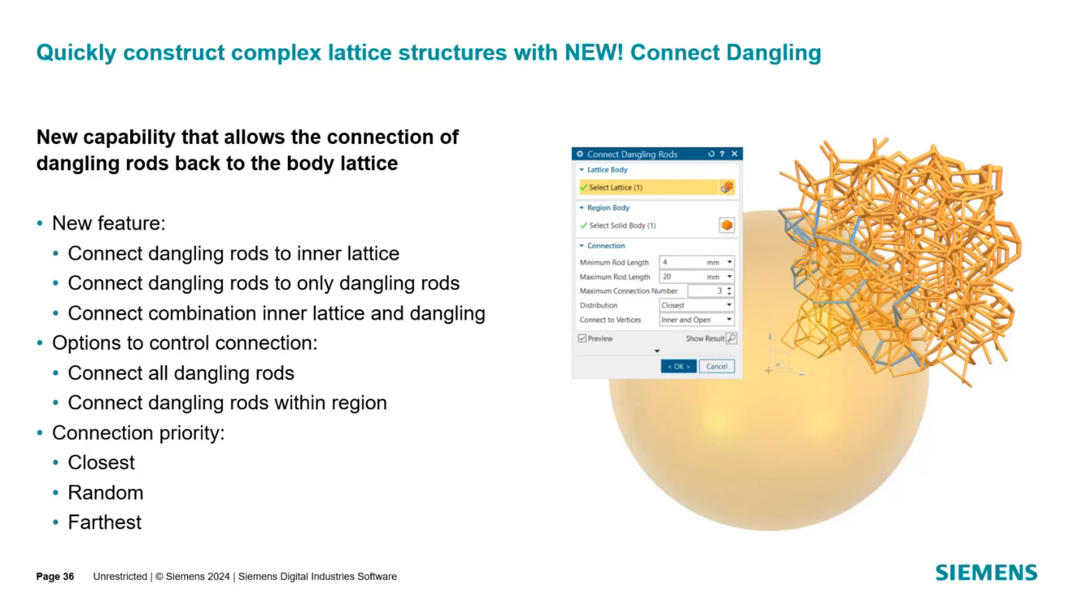
key(Right)
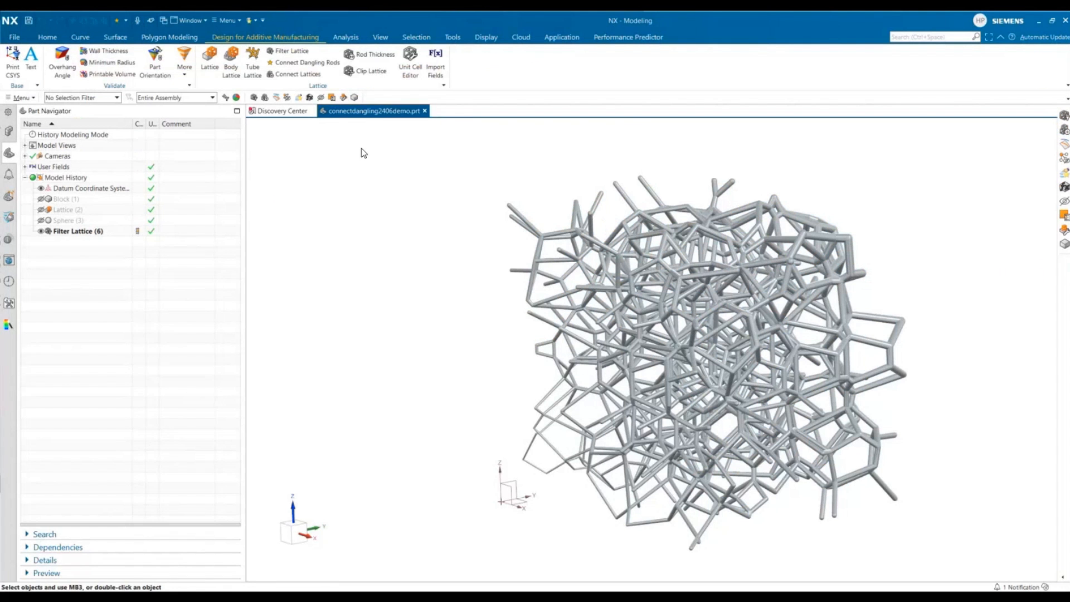
- Start Connect Dangling Rods on the filtered lattice with minimum rod length 4 mm and maximum rod length 20 mm
click(319, 63)
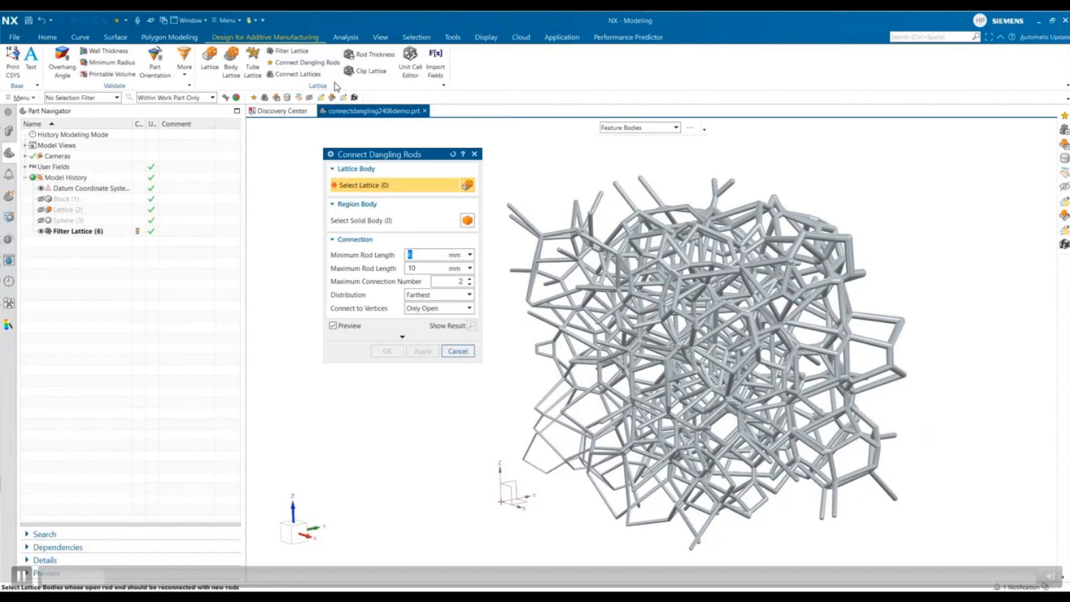
click(526, 222)
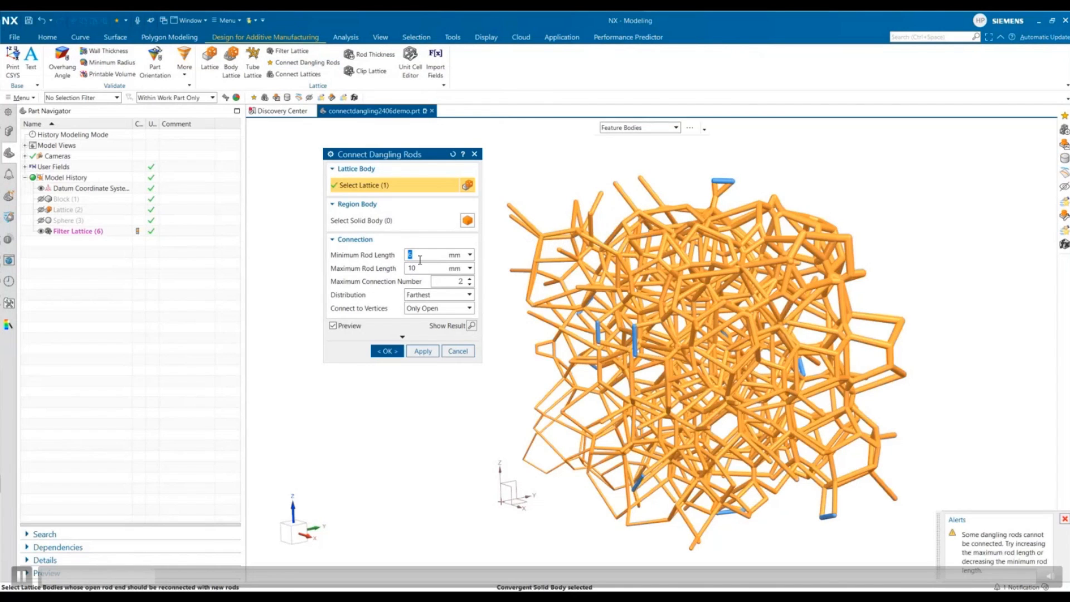
text(4)
key(Tab)
text(20)
key(Tab)
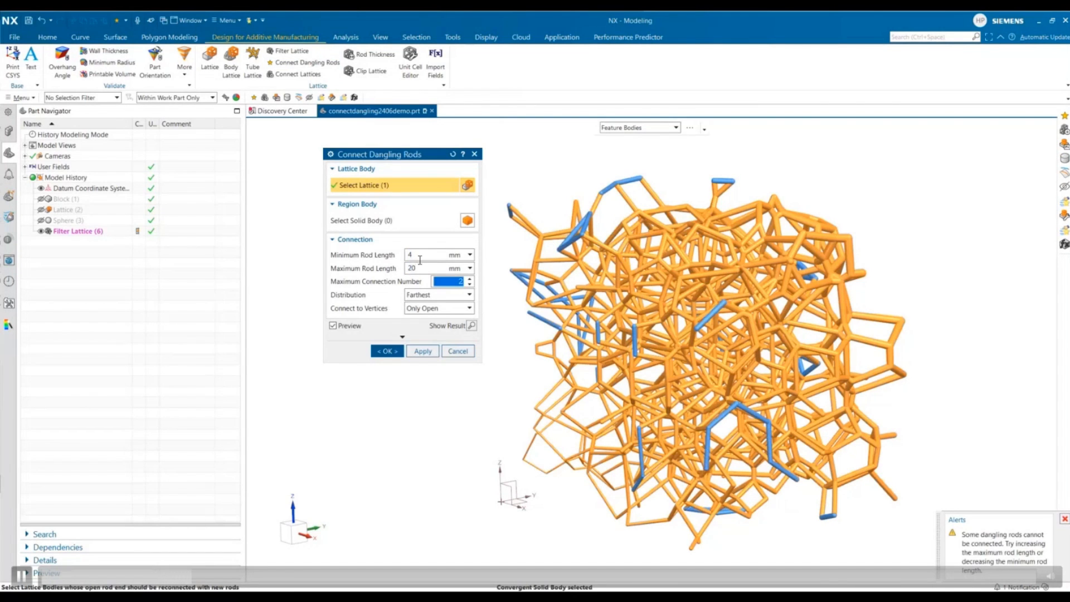
- Raise the maximum connection number to 3 and set the distribution to Random
click(470, 280)
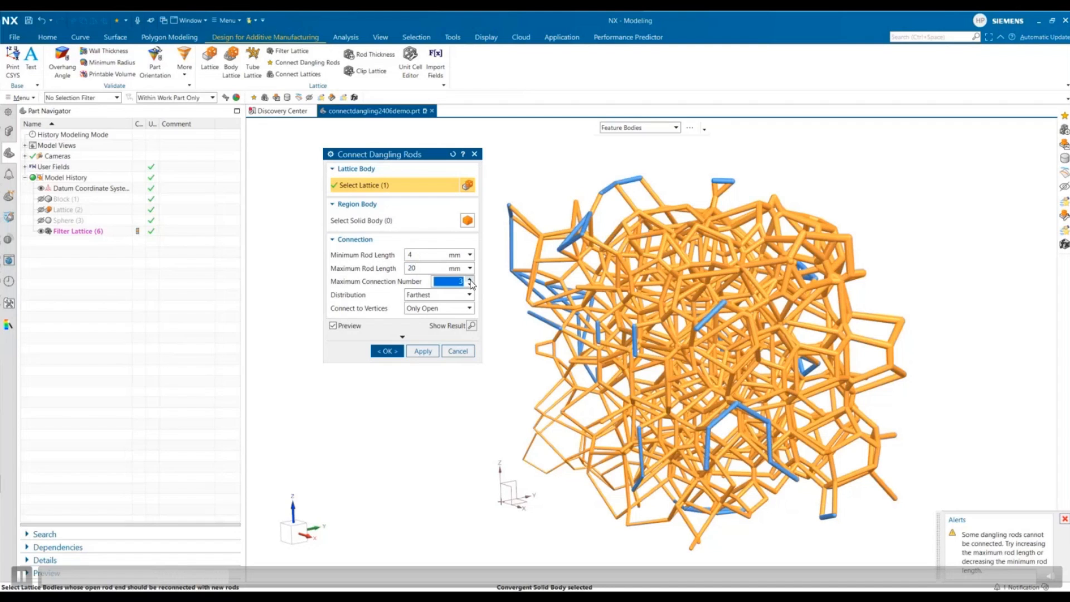
click(464, 299)
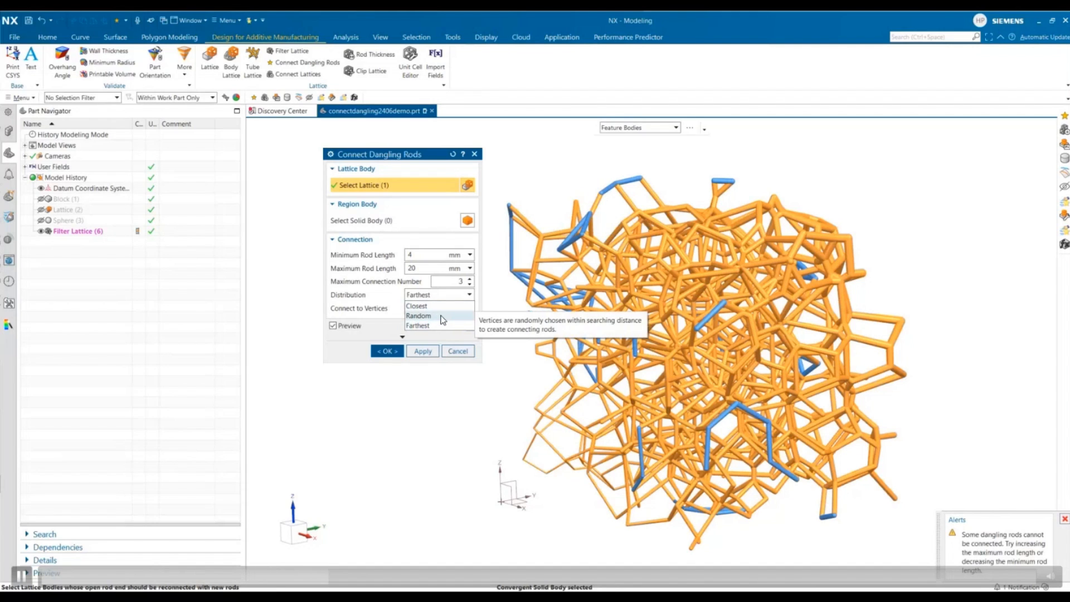
click(443, 318)
- Compare the Connect to Vertices options Only Open and Inner and Open, then set it to Only Inner
click(441, 310)
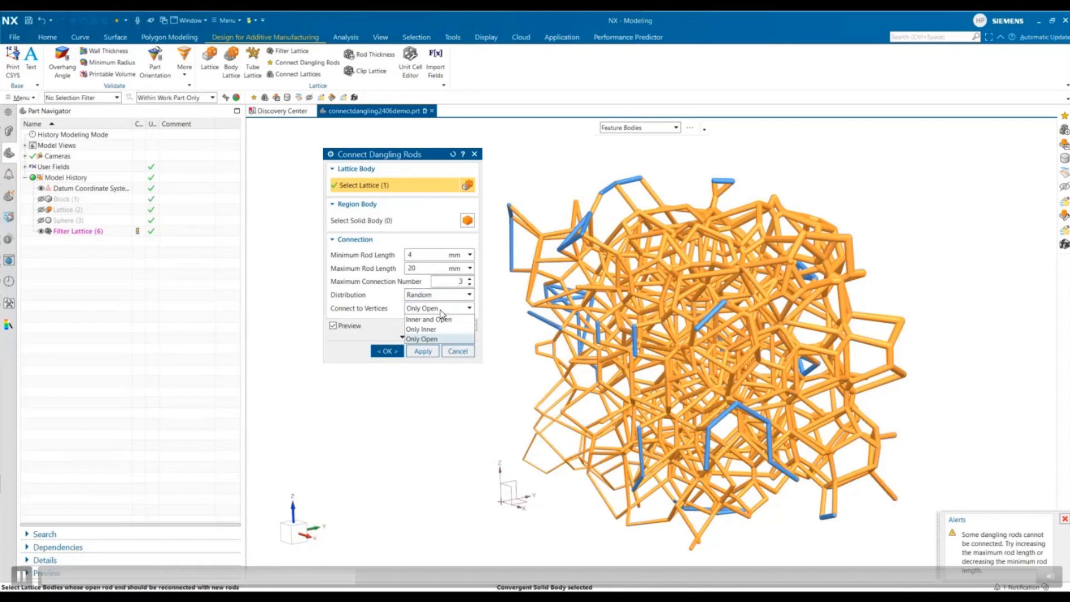
click(450, 340)
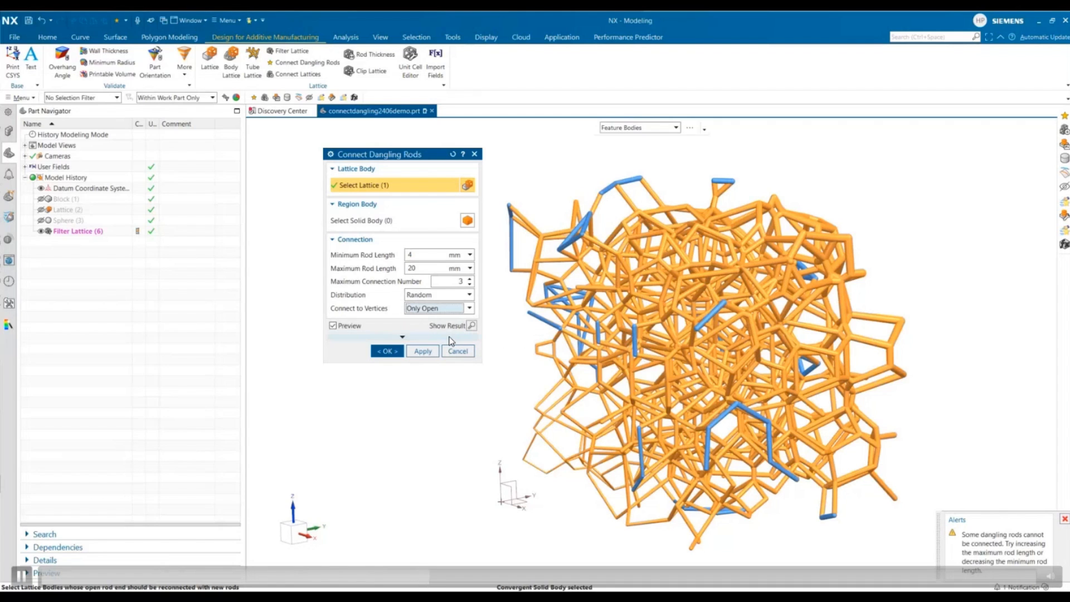
click(446, 308)
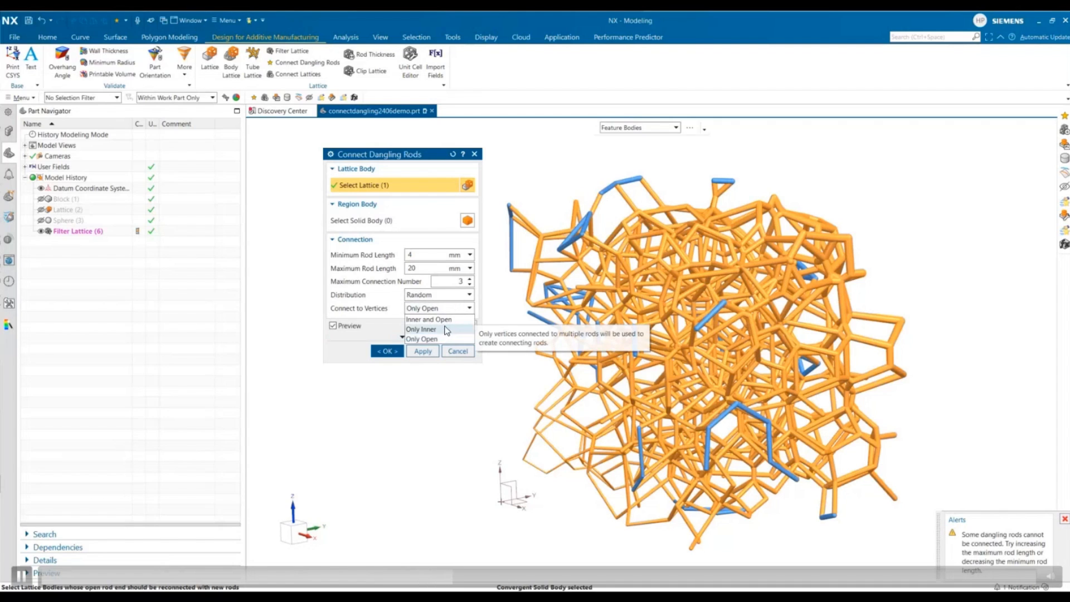
click(431, 320)
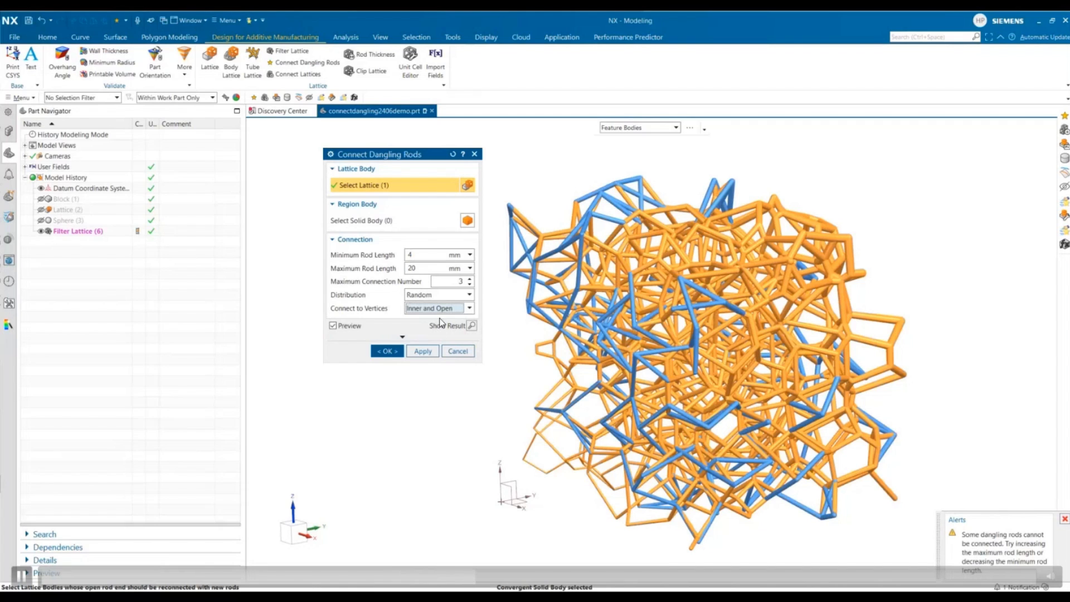
click(439, 310)
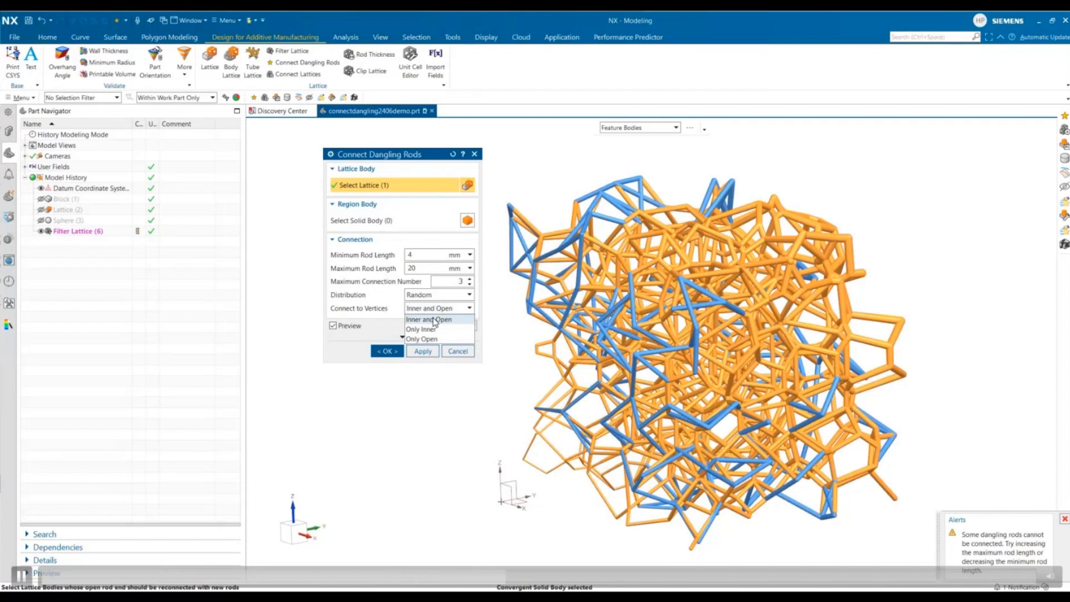
click(427, 329)
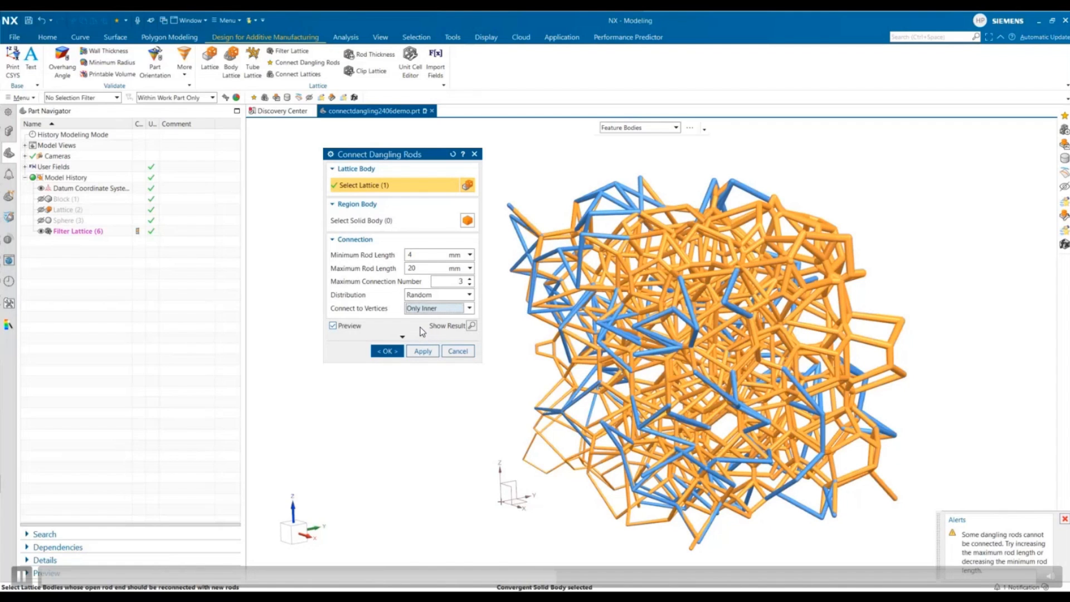
- Show the sphere and select it as the region body for the dangling rod connections
click(393, 223)
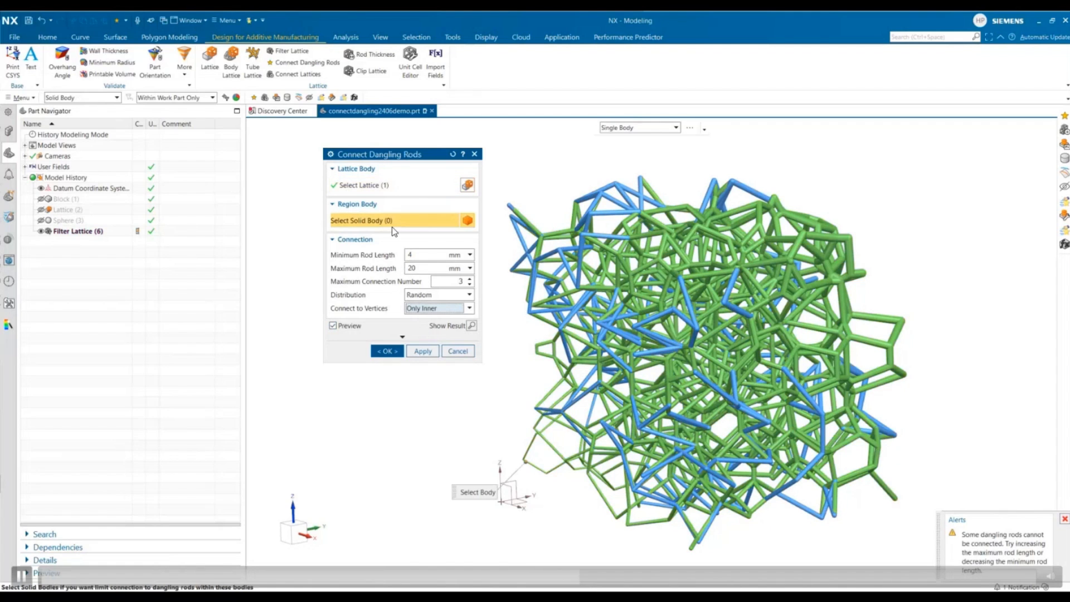
click(41, 220)
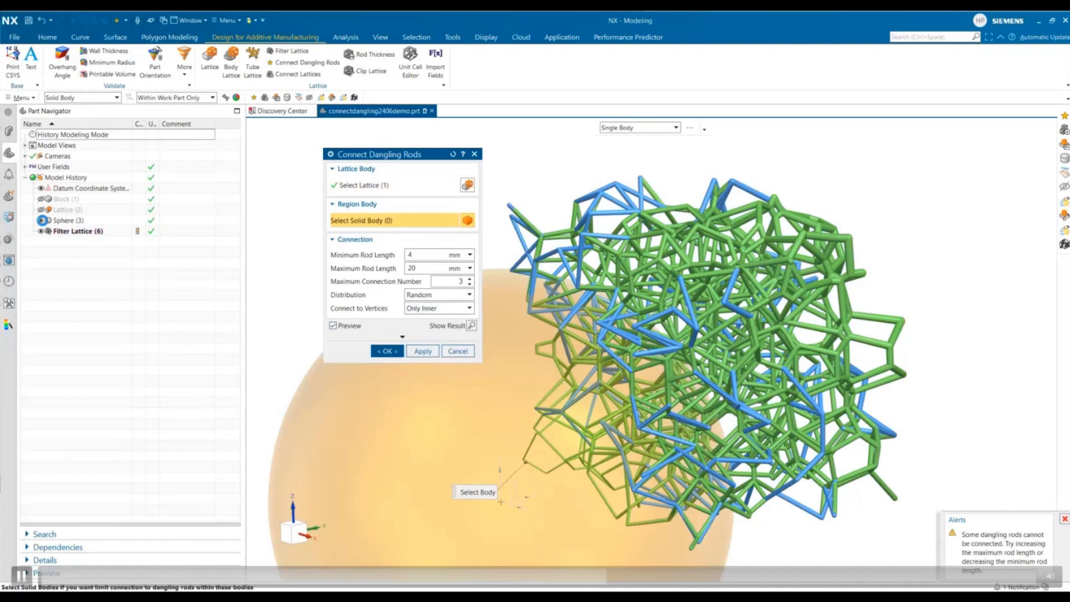
click(390, 432)
middle_drag(864, 535, 946, 484)
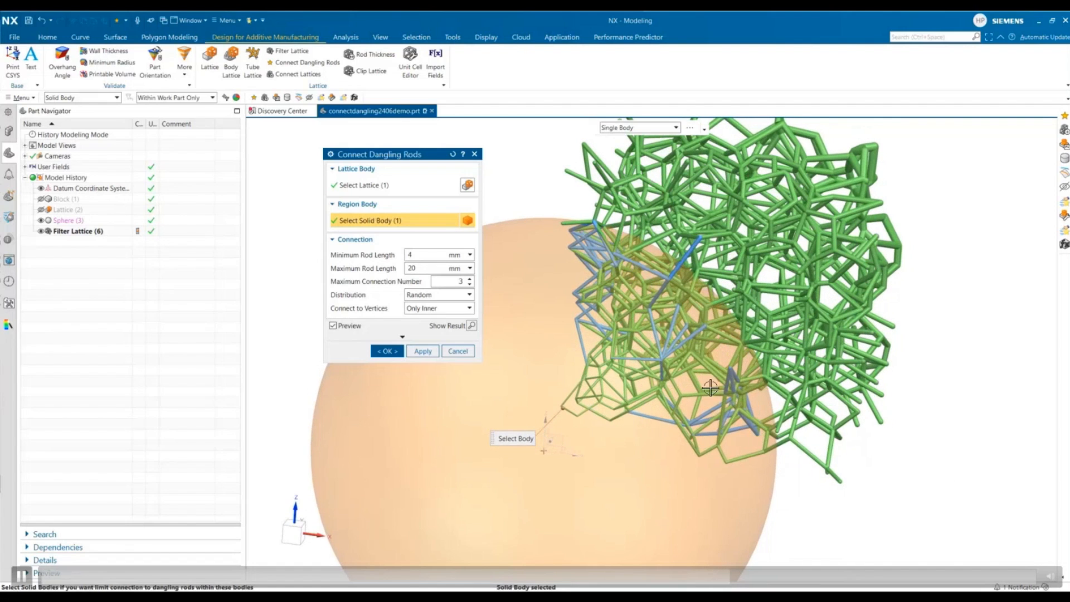
- Set the distribution to Closest and Connect to Vertices to Inner and Open, then accept the connection
click(461, 295)
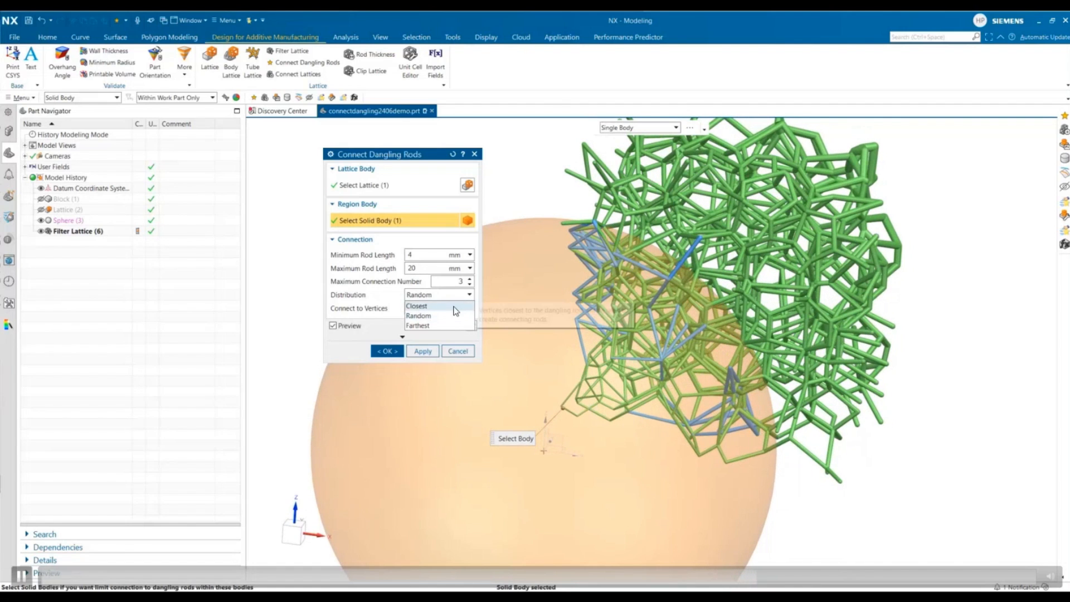
click(454, 306)
click(455, 310)
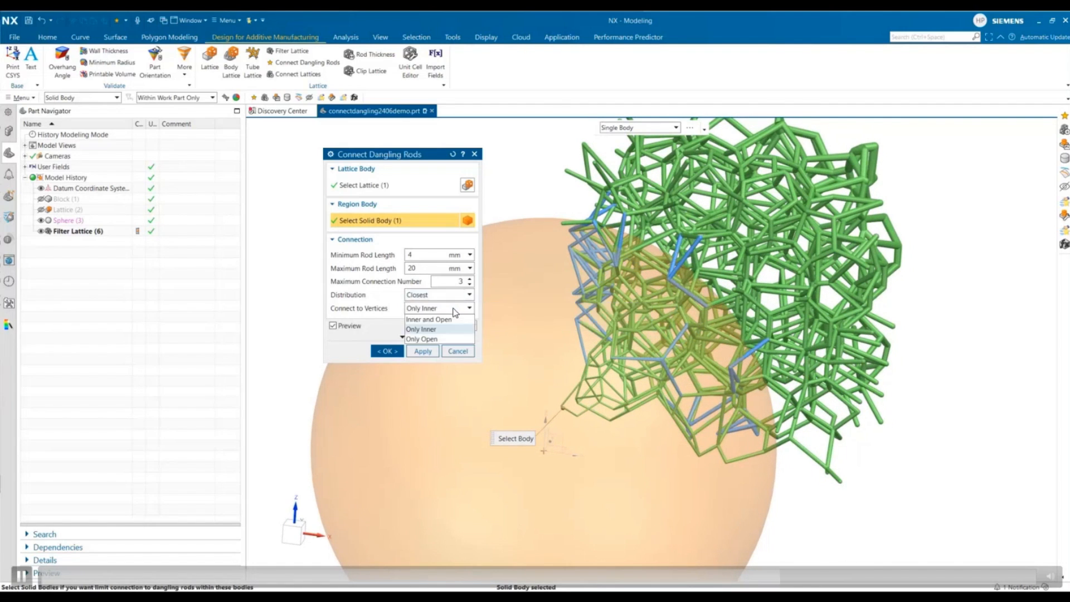
click(446, 323)
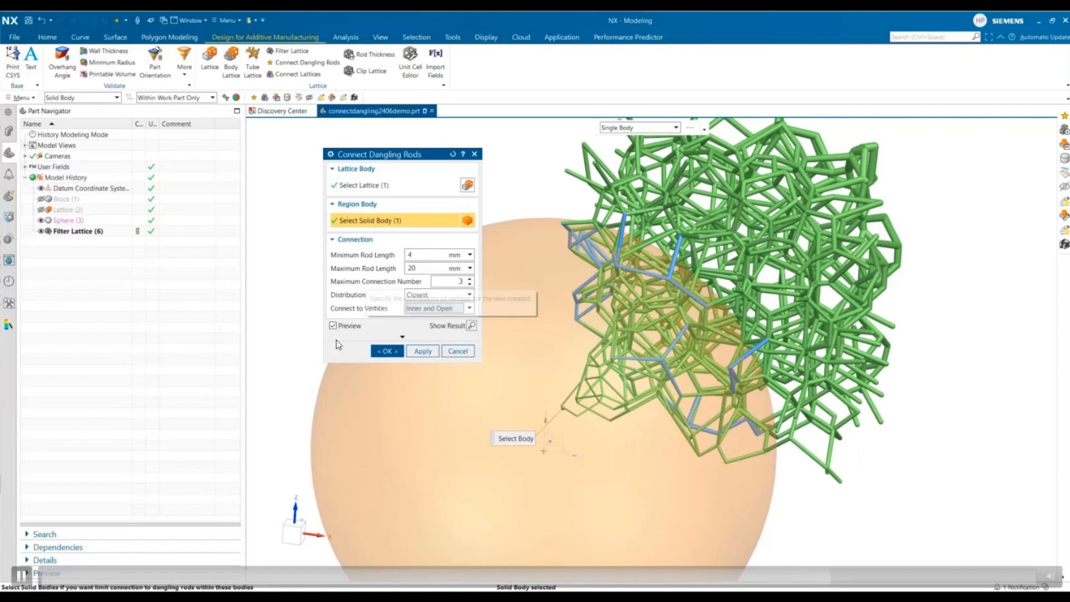
click(387, 352)
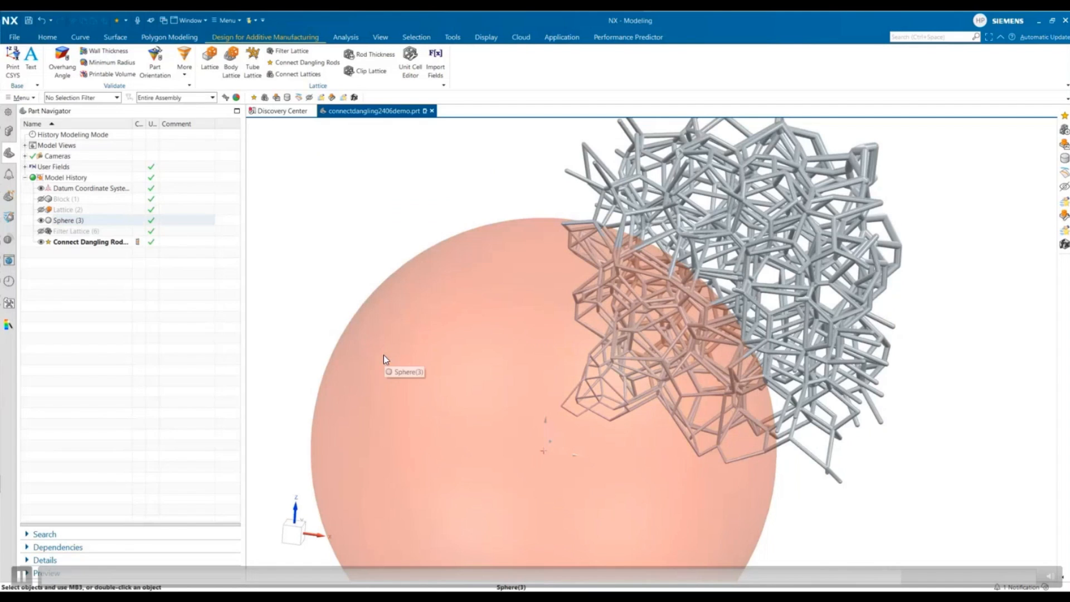
- Hide the sphere to view the connected lattice alone
click(40, 221)
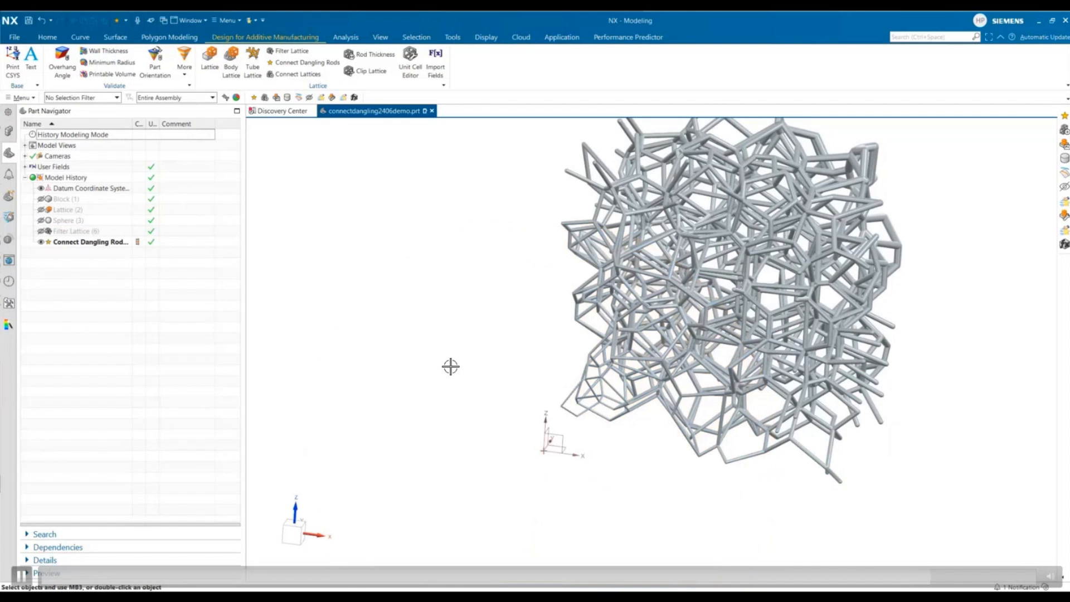
middle_drag(491, 407, 485, 430)
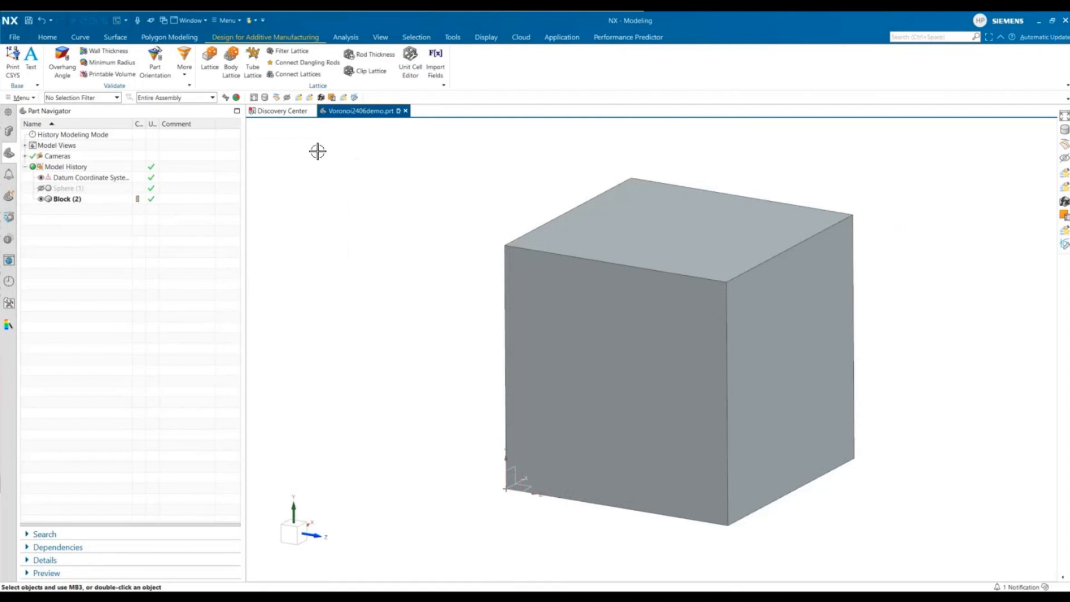
- Start a Voronoi body lattice and select all six faces of the block as base faces
click(230, 68)
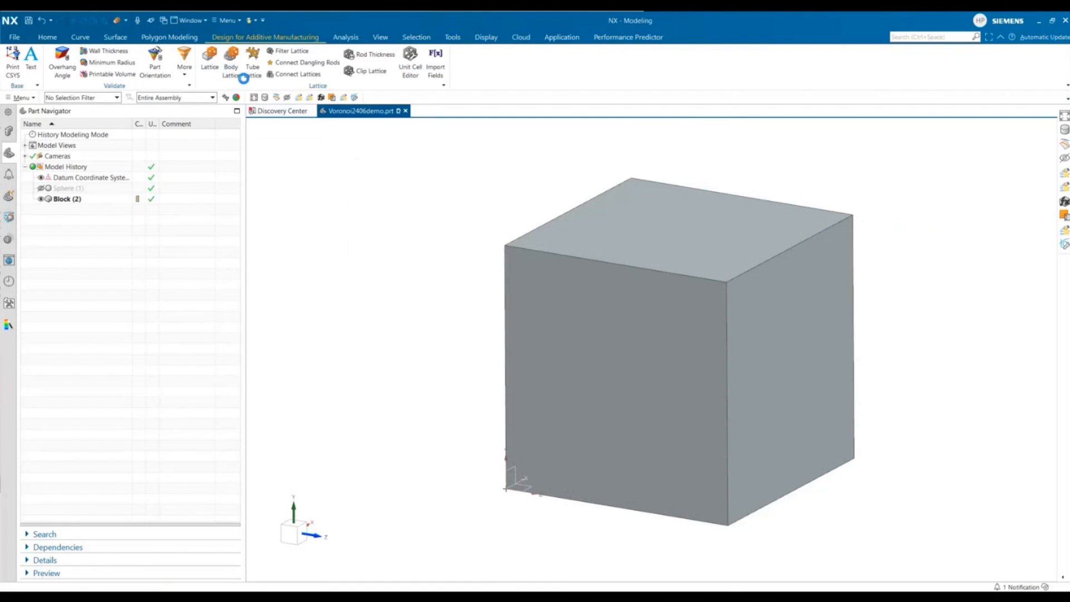
click(345, 158)
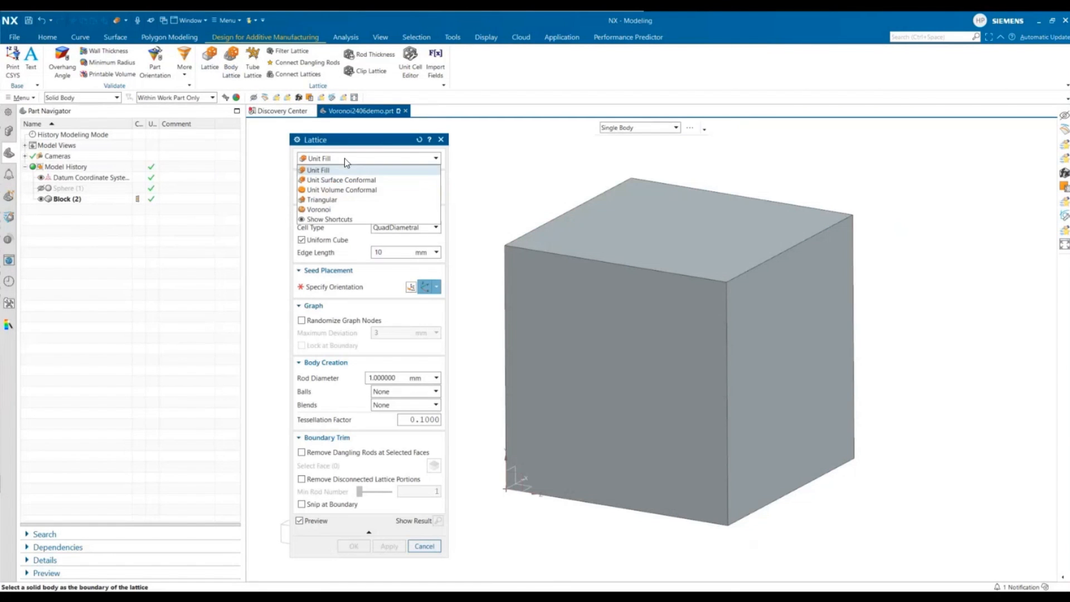
click(350, 211)
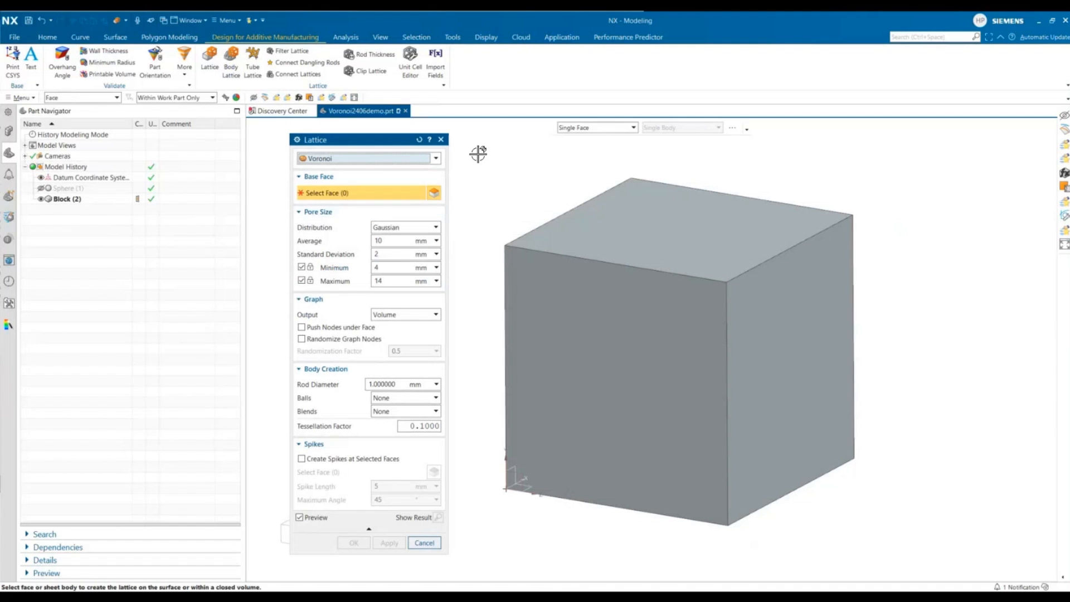
drag(477, 153, 908, 536)
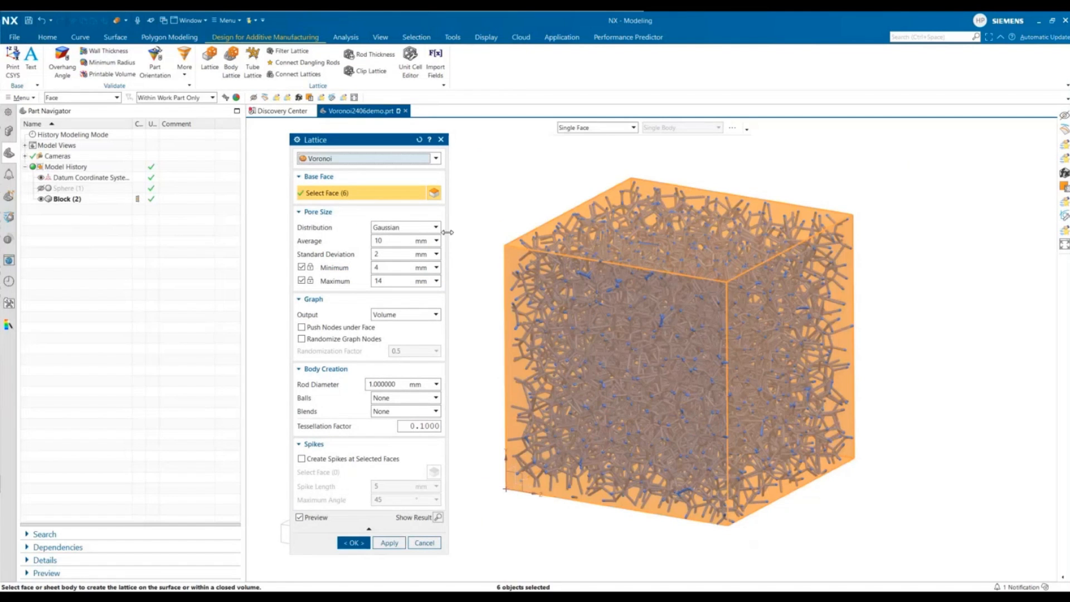
- Keep the Gaussian pore size distribution and turn off the minimum pore size limit
click(437, 229)
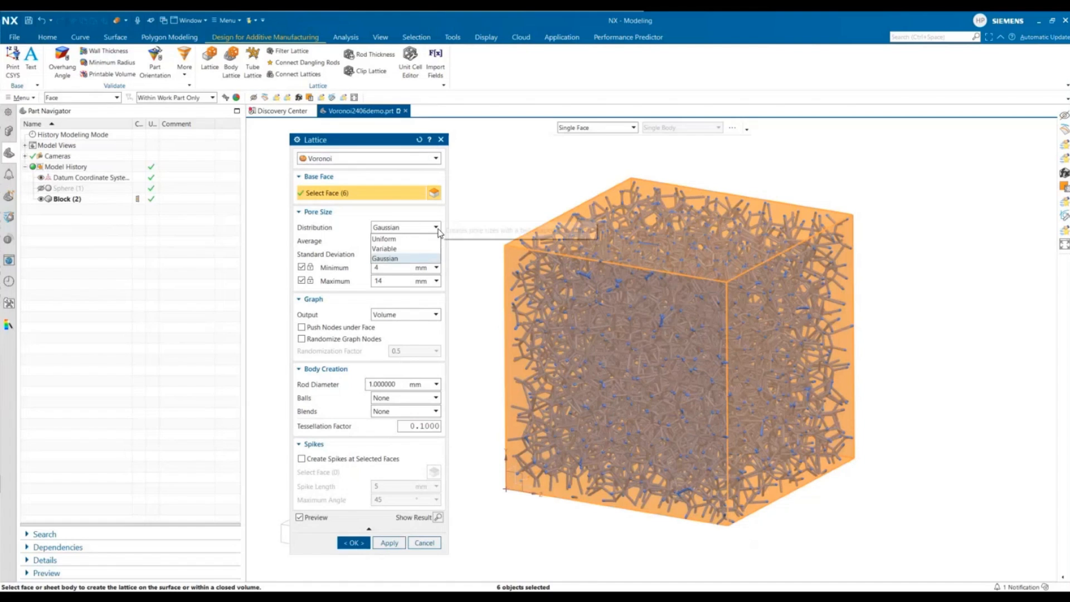
click(419, 260)
click(301, 268)
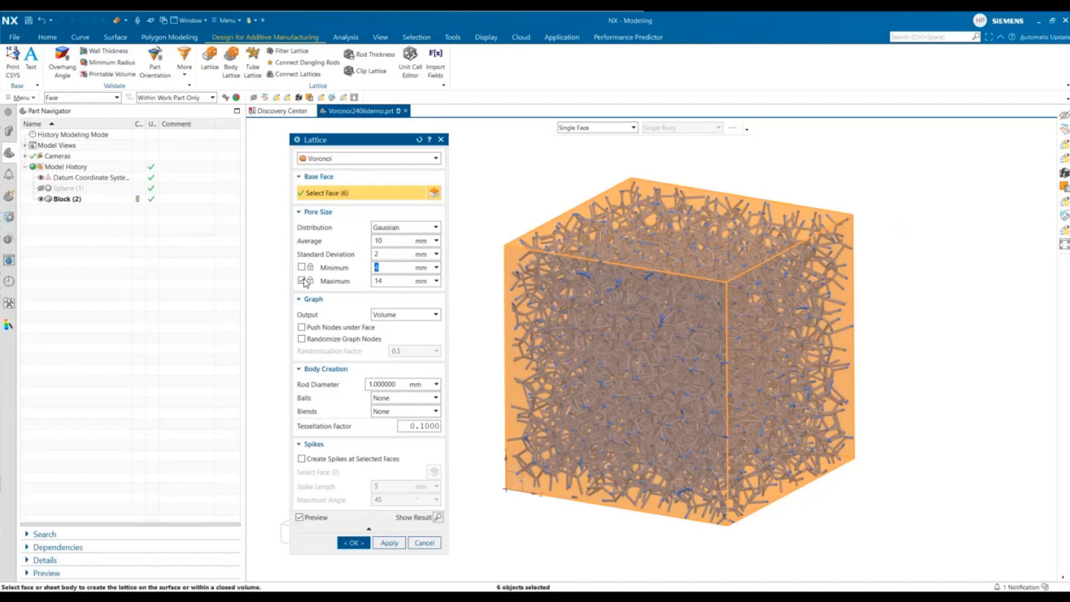
- Turn off the maximum pore size limit and set the average pore size to 20 mm and standard deviation to 4 mm
click(302, 280)
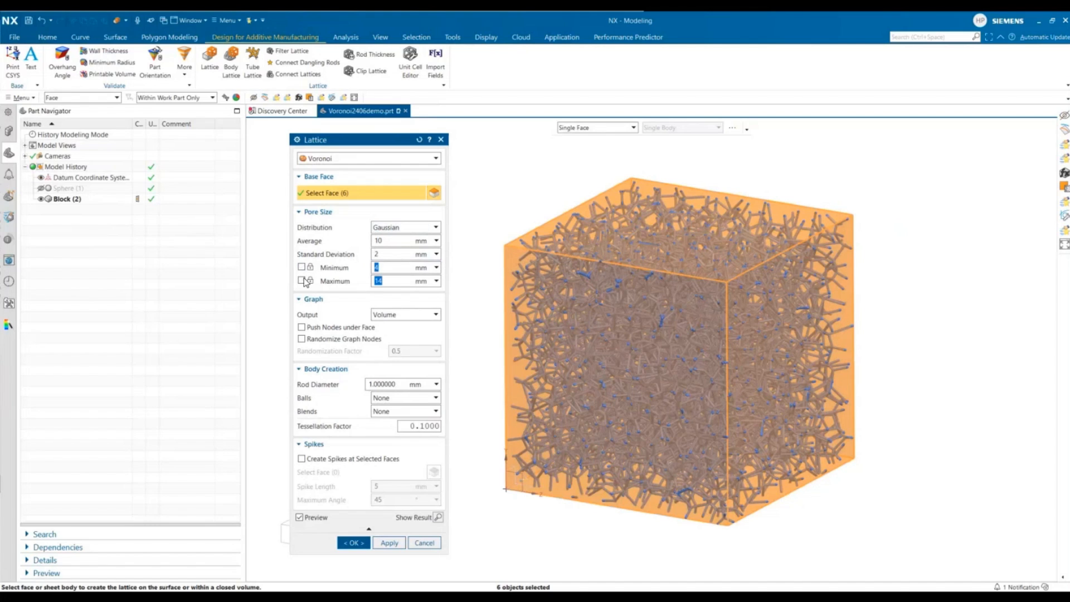
click(401, 241)
text(20)
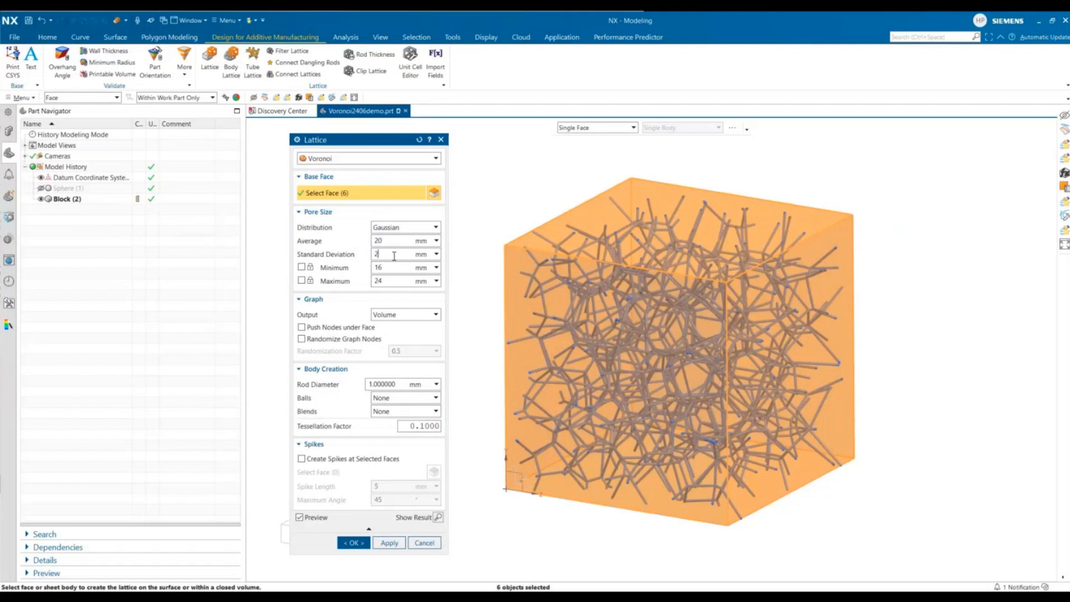
click(373, 255)
text(4)
click(393, 242)
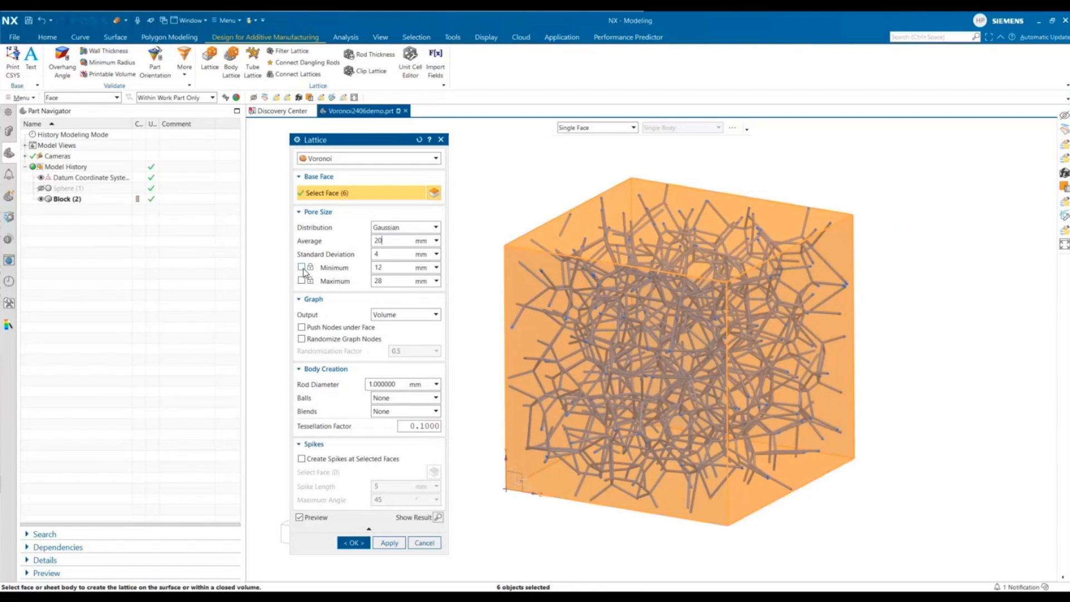
click(369, 270)
text(15)
click(390, 283)
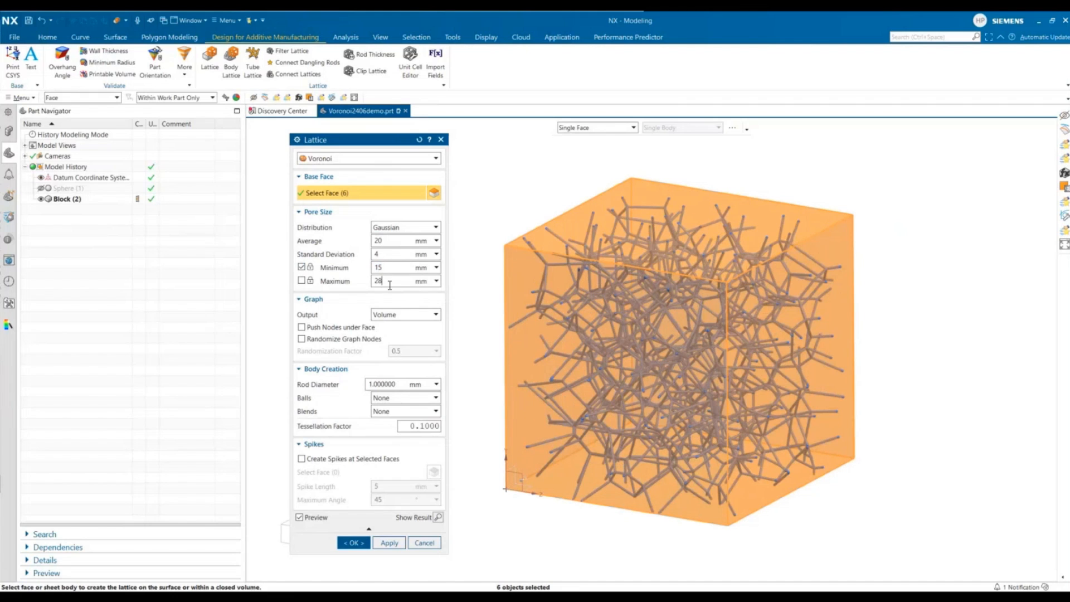
click(301, 267)
click(381, 241)
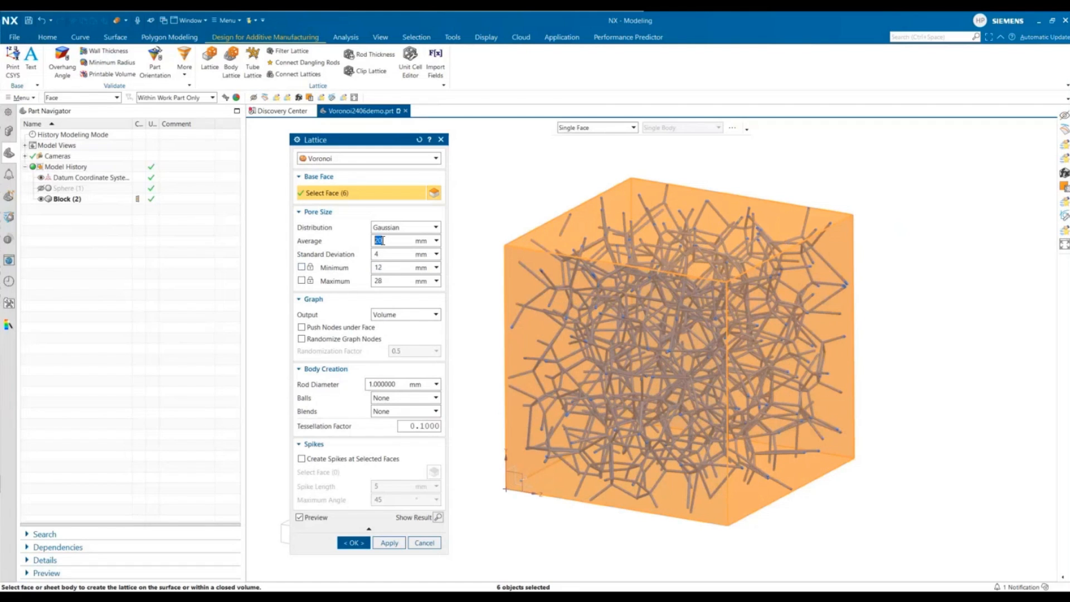
- Try the Surface and Volume and Surface graph outputs, then return the output to Volume
click(399, 317)
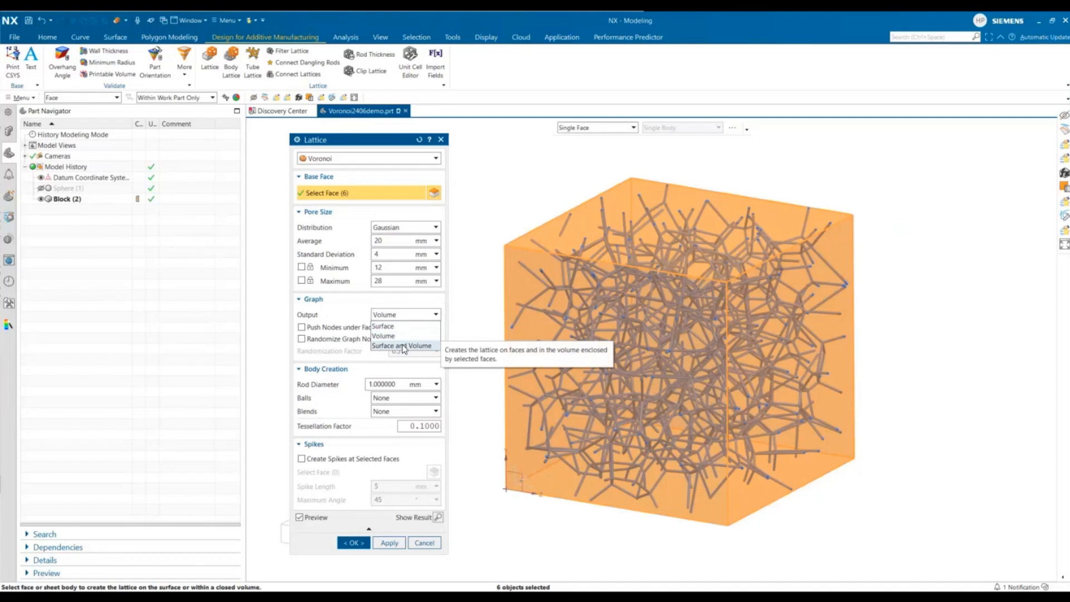
click(404, 347)
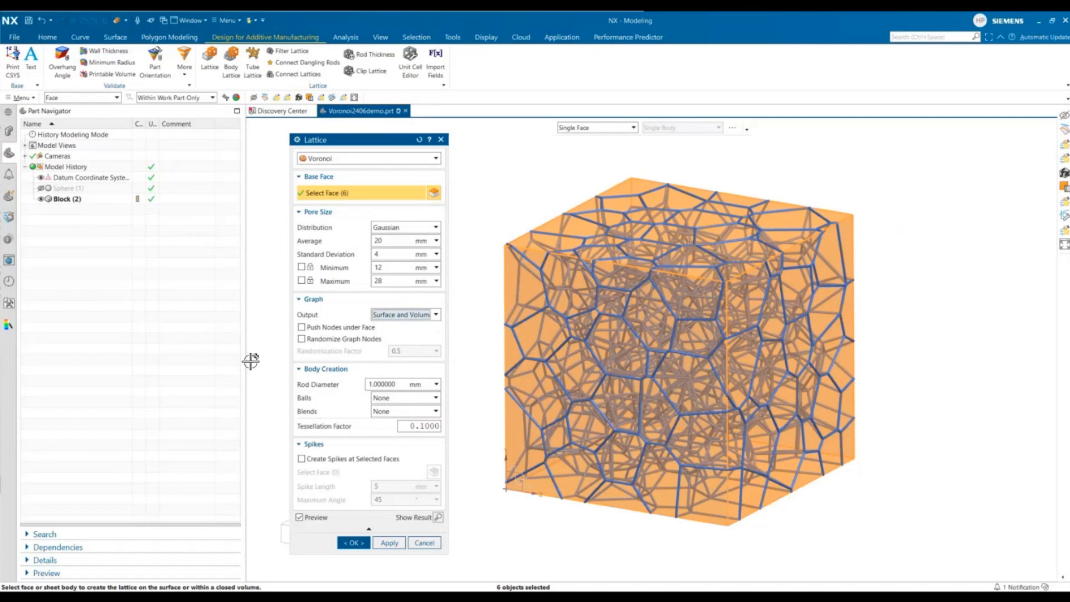
click(418, 315)
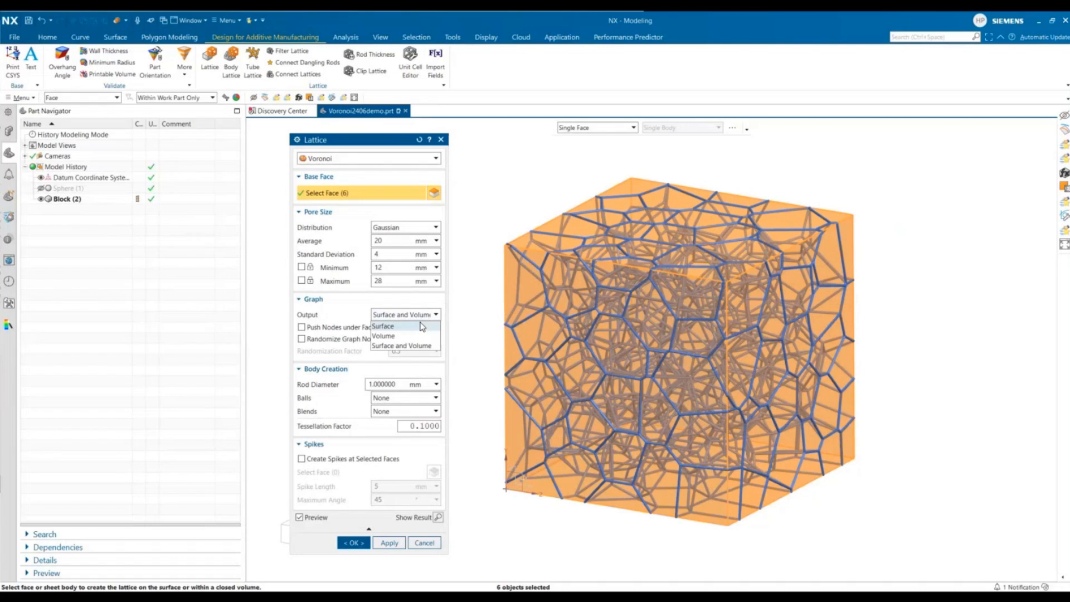
click(421, 328)
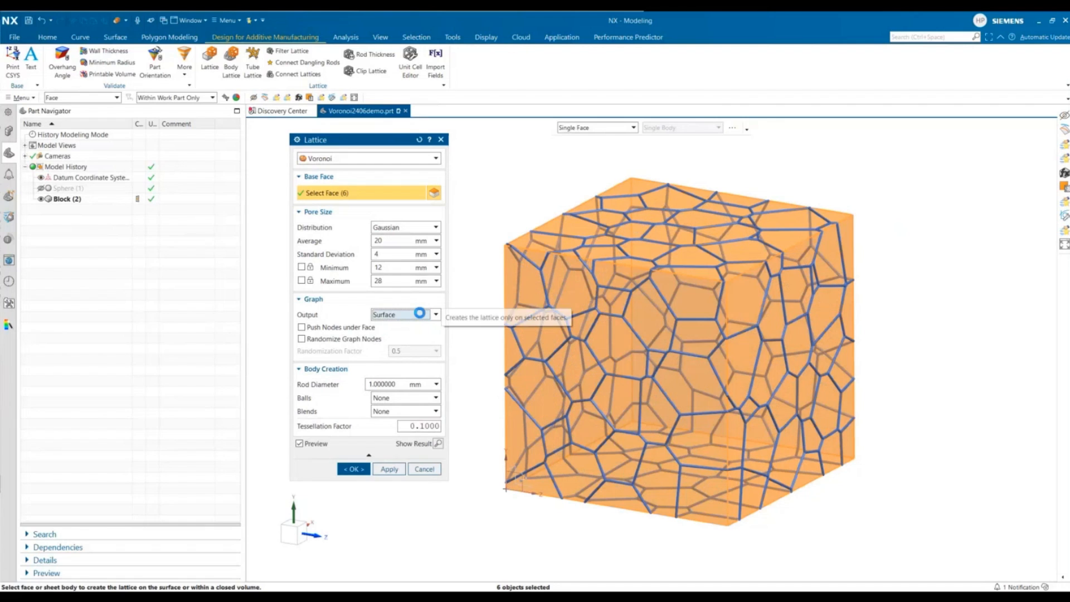
click(420, 315)
click(420, 336)
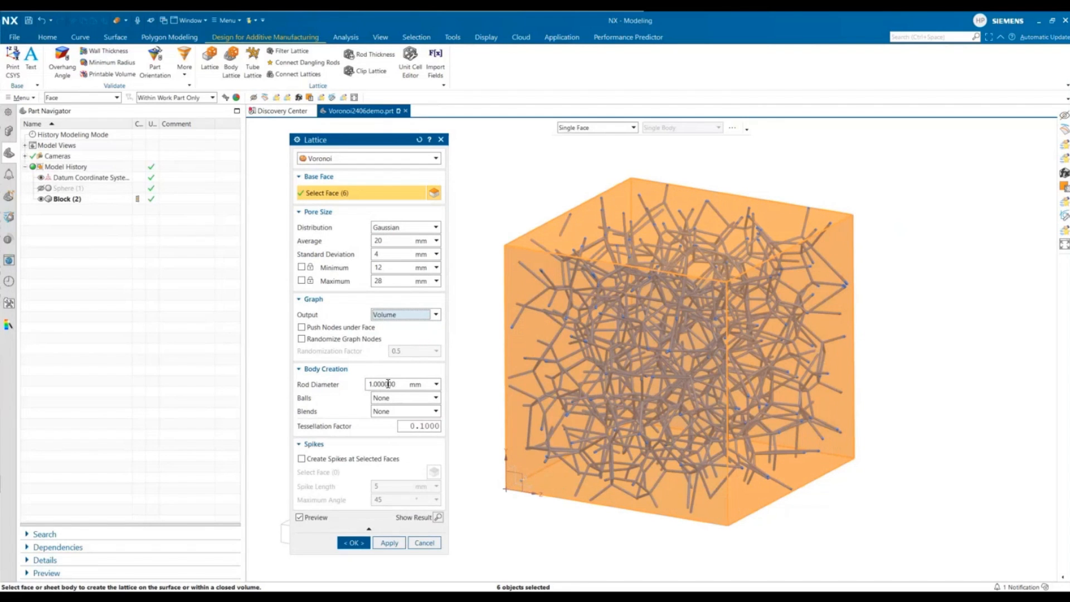
- Turn on spikes at selected faces and pick the block's top face for the spikes
click(360, 459)
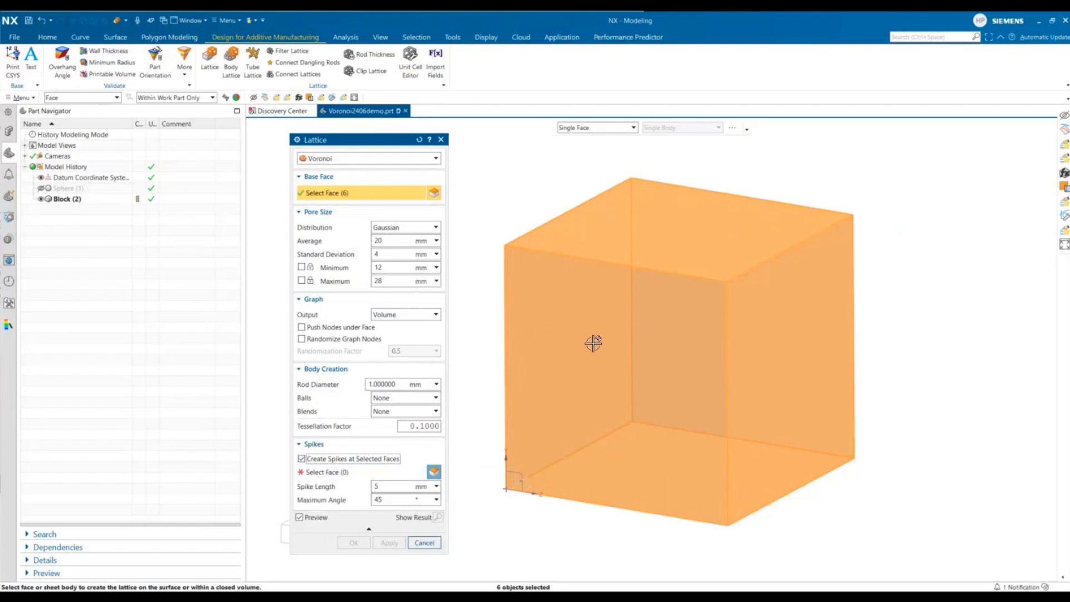
click(334, 472)
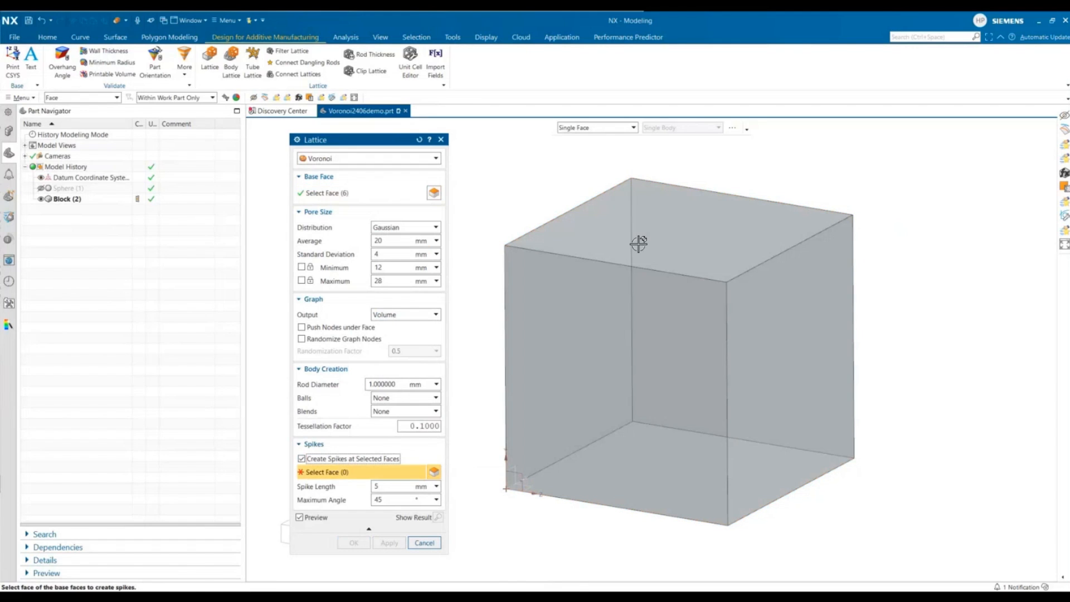
click(639, 243)
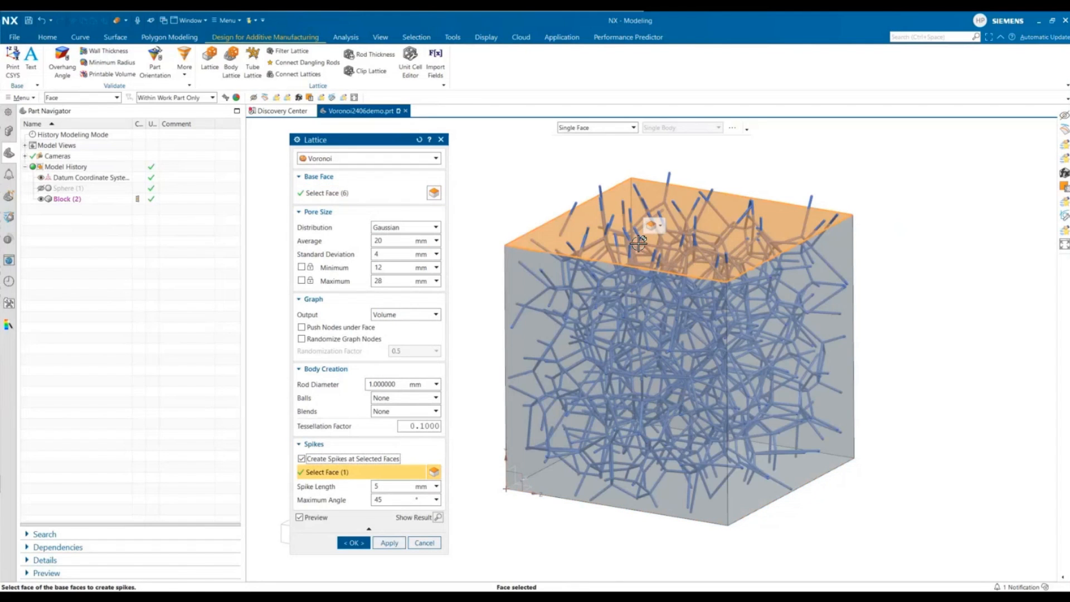
- Set the spike length to 10 mm and the maximum spike angle to 35°
double_click(399, 490)
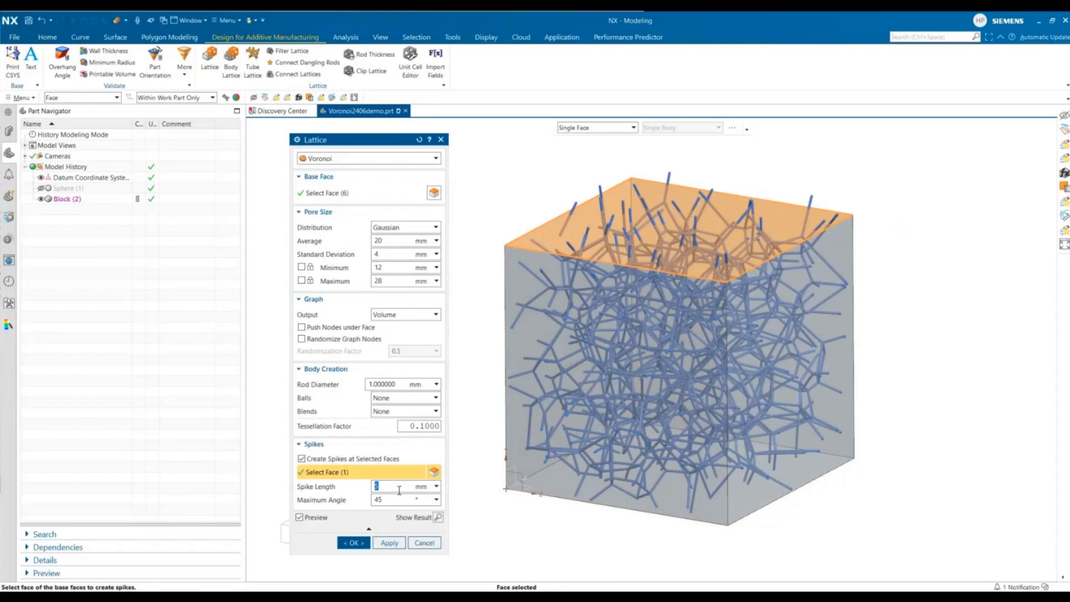
text(10)
click(402, 501)
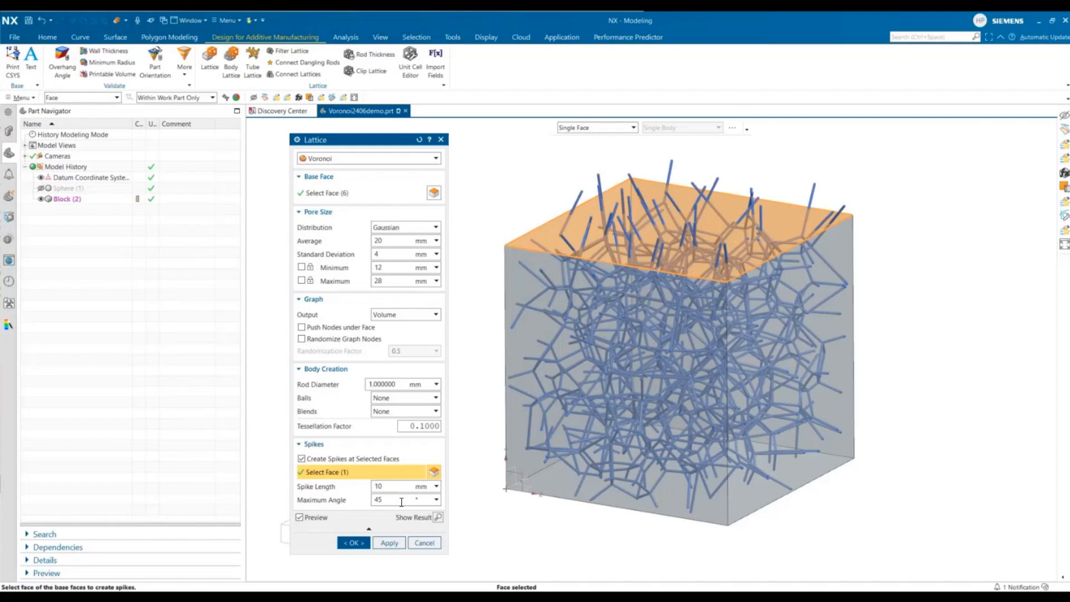
drag(402, 502, 369, 503)
text(10)
click(391, 488)
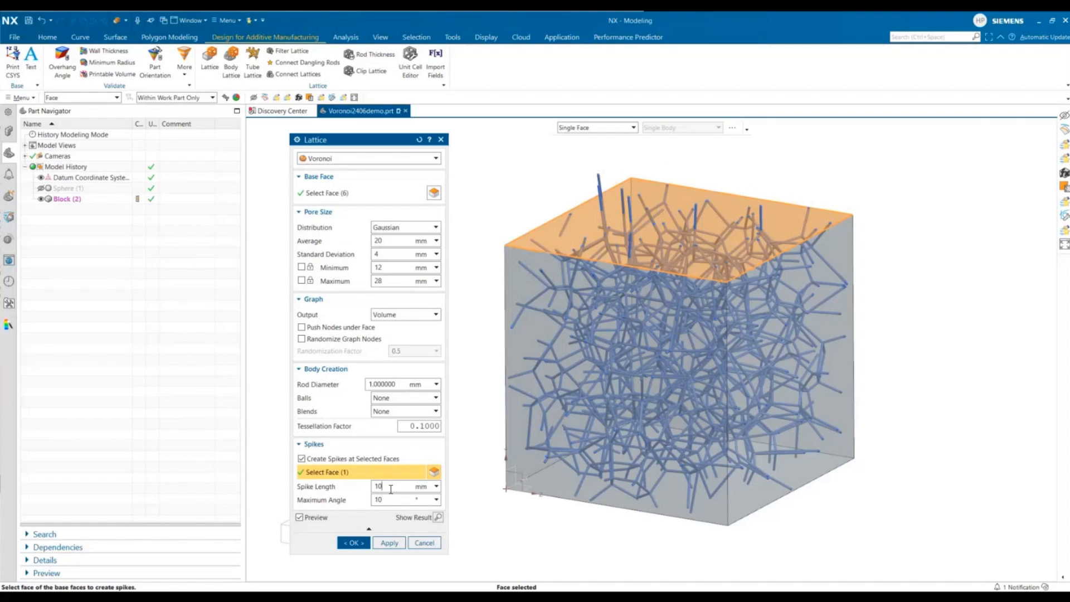
drag(391, 502, 367, 505)
text(35)
click(390, 488)
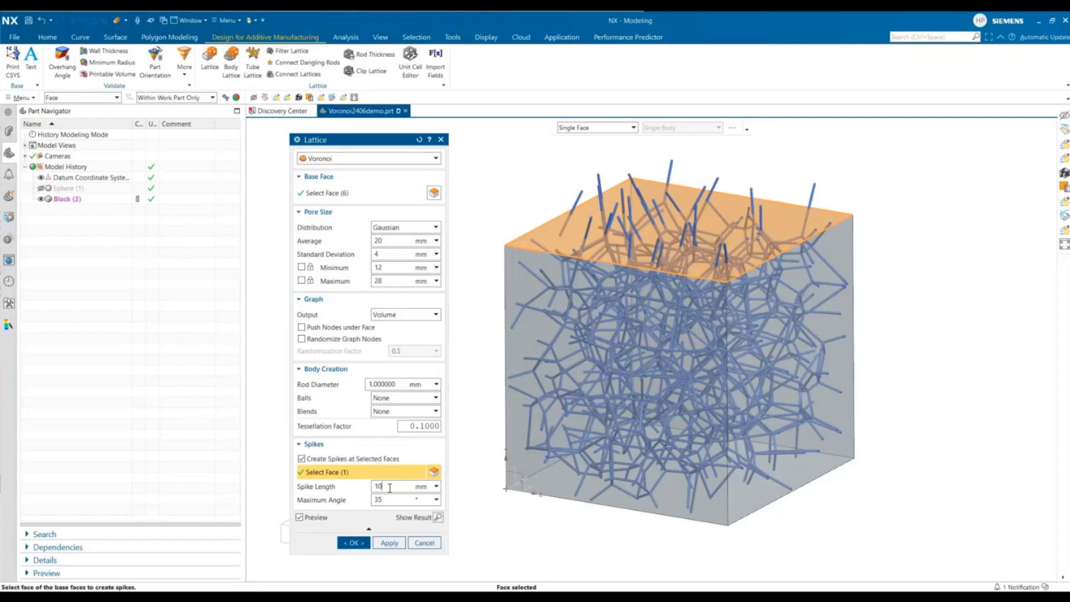
- Accept the Voronoi lattice and hide the block to view the lattice alone
click(349, 539)
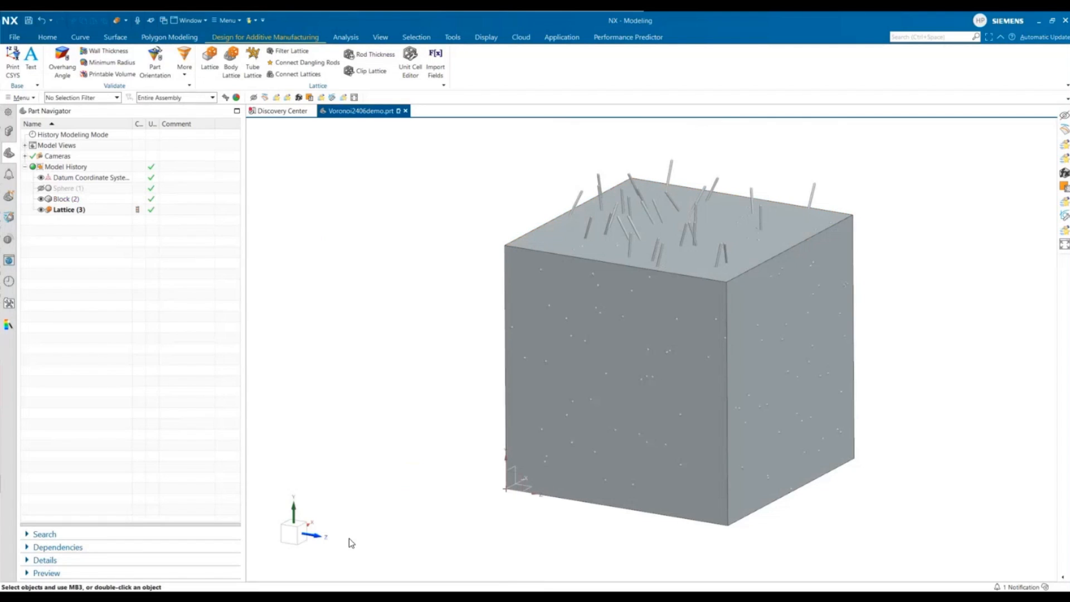
click(41, 199)
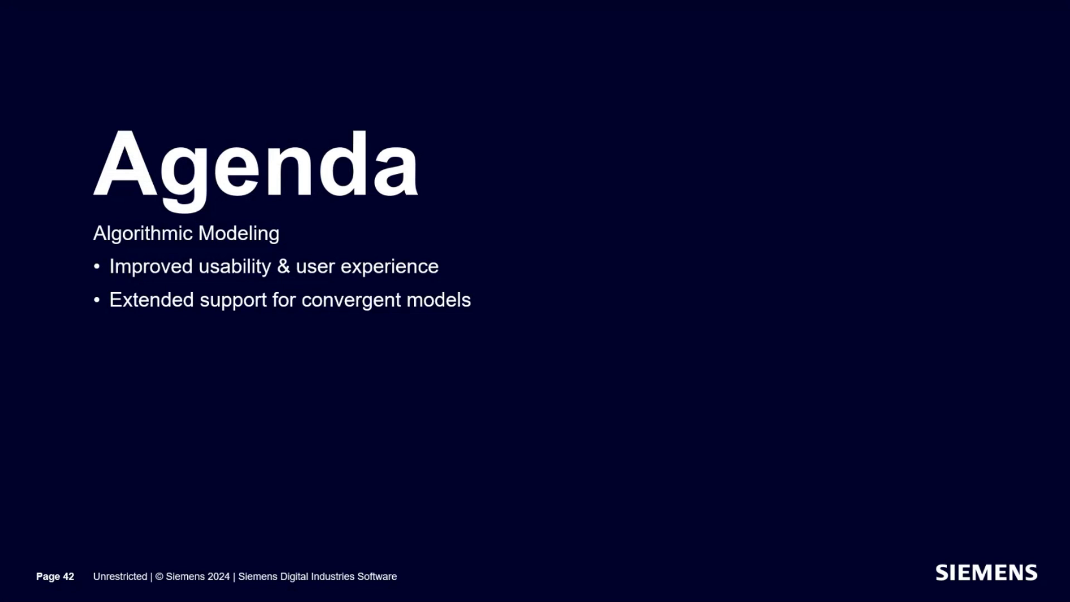
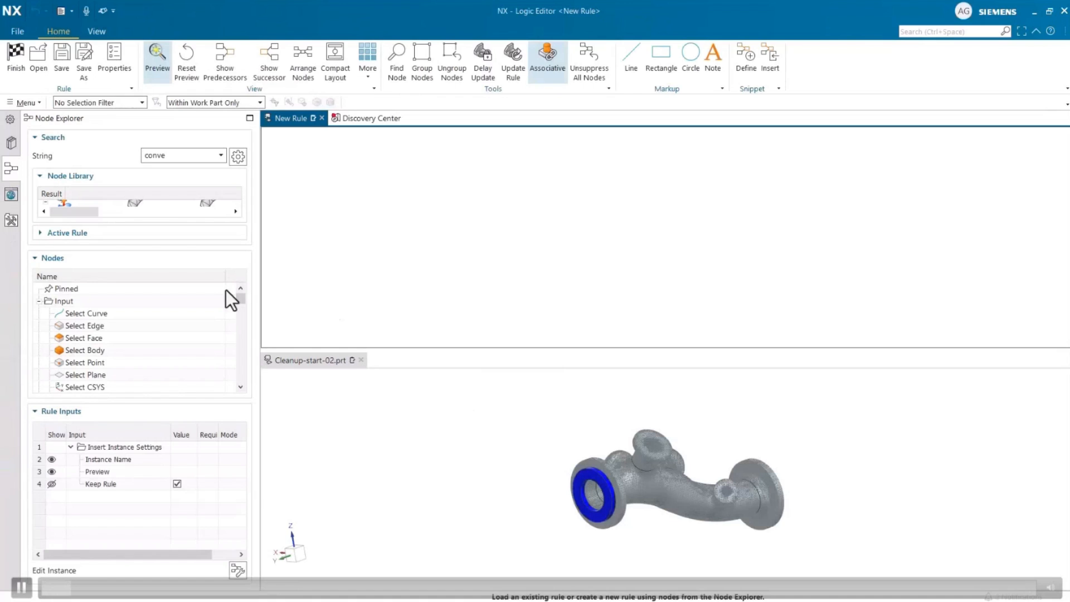
- Add a Convergent Body Information node from the node library search results to the new rule
click(178, 259)
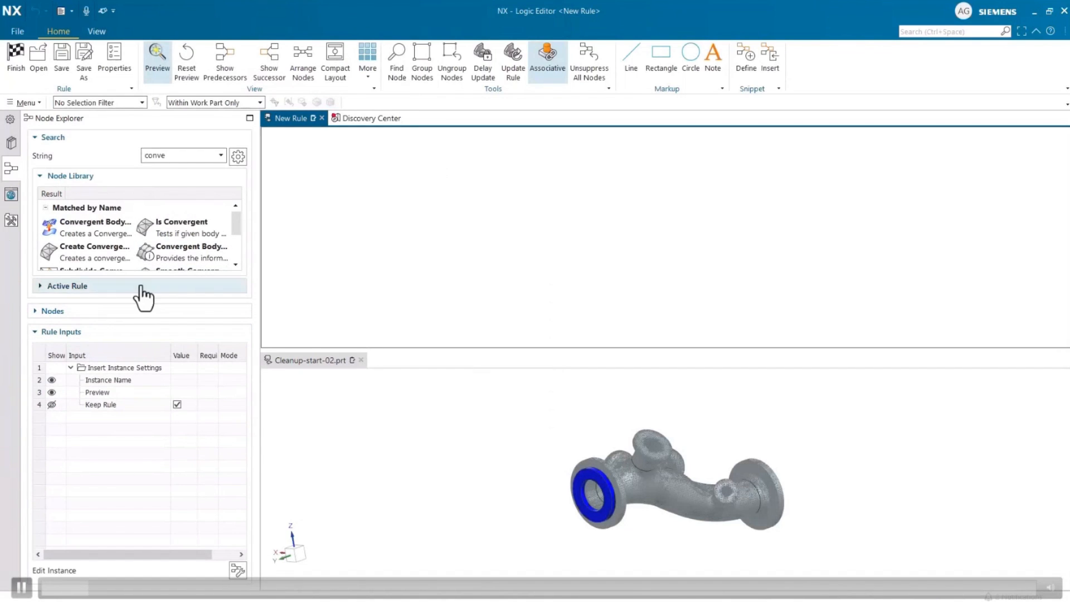
click(239, 247)
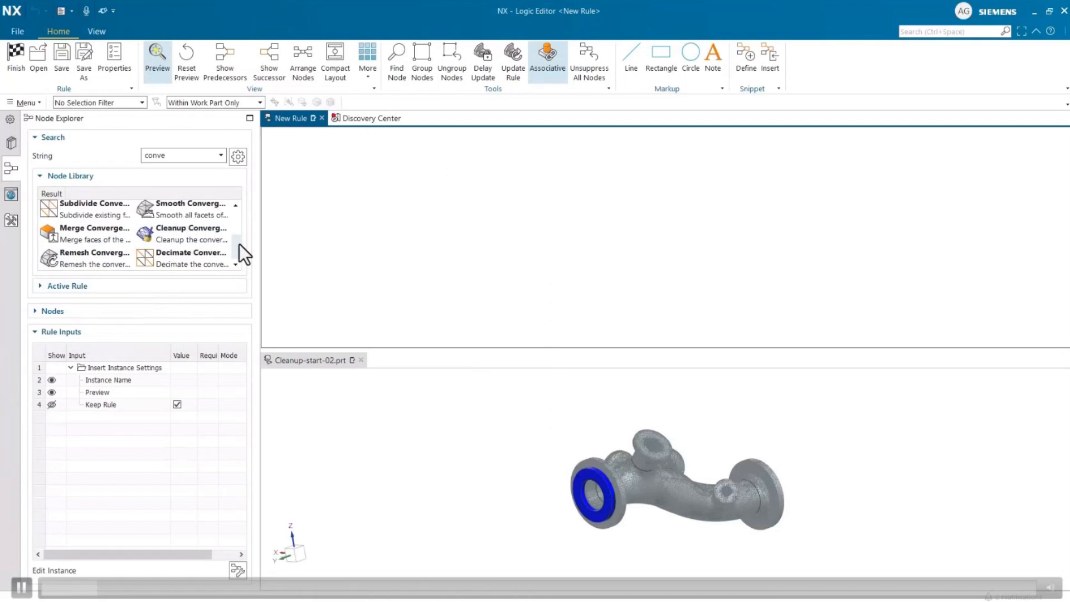
mouse_move(239, 245)
mouse_down()
mouse_move(234, 216)
mouse_move(234, 262)
mouse_up()
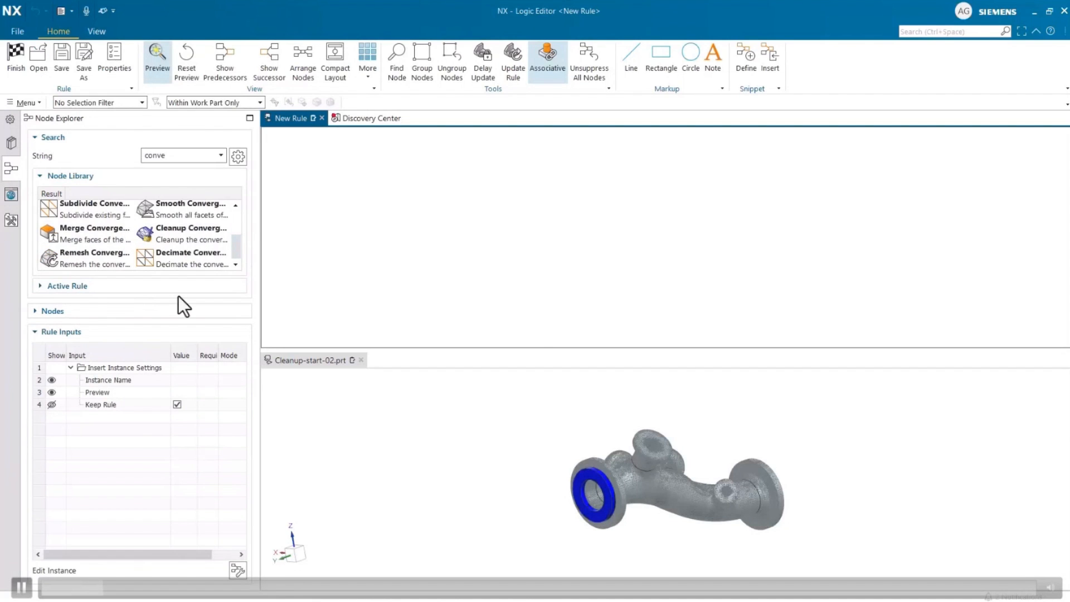
click(120, 334)
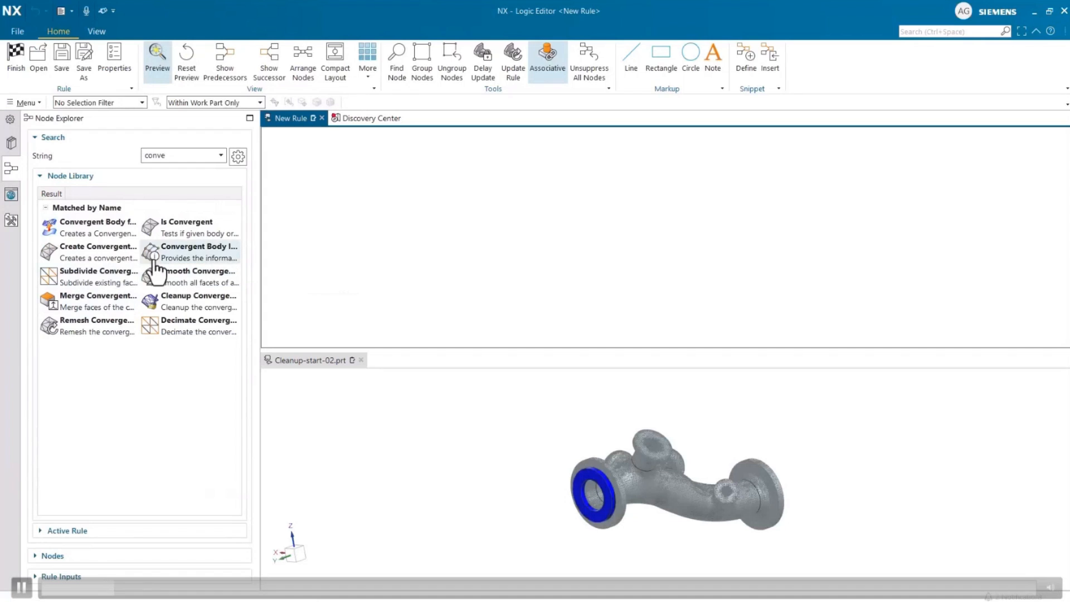
drag(158, 273, 454, 227)
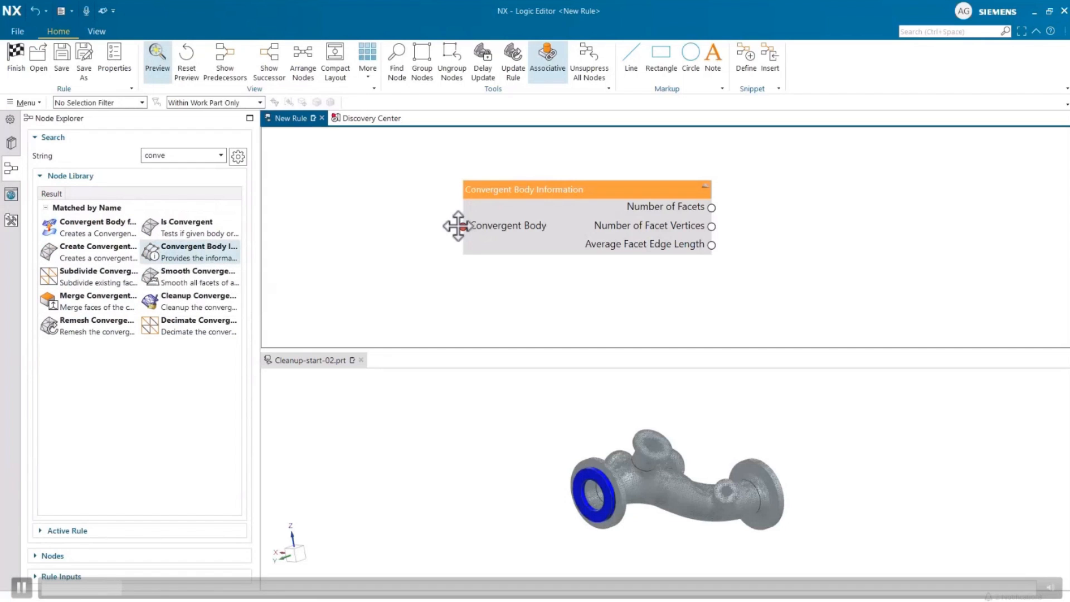
- Create a Select Body input for the information node and select the pipe body in the graphics window
right_click(463, 226)
click(490, 239)
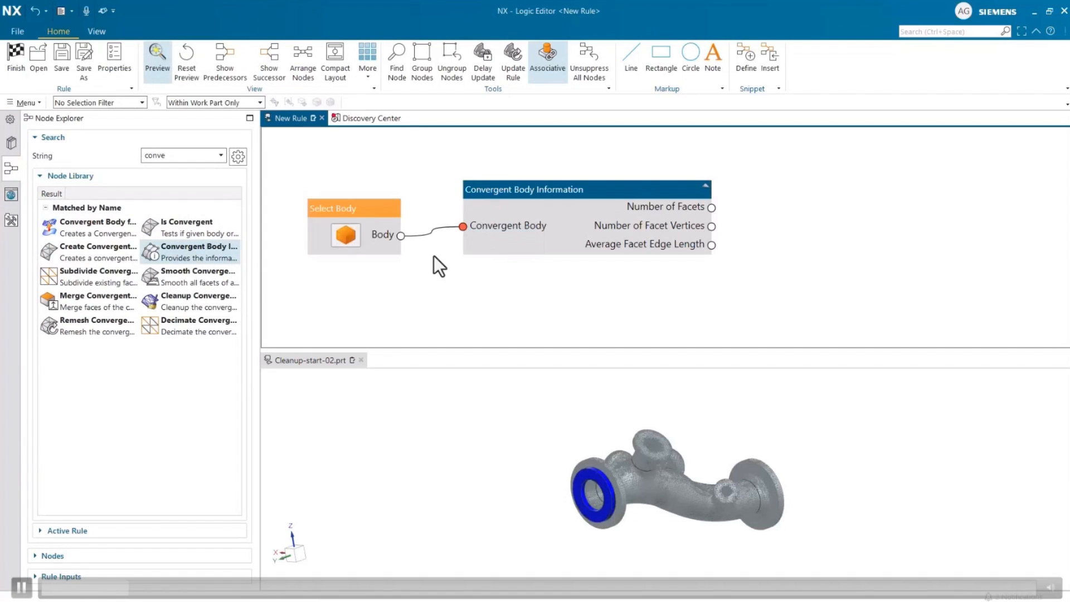
click(346, 231)
click(614, 478)
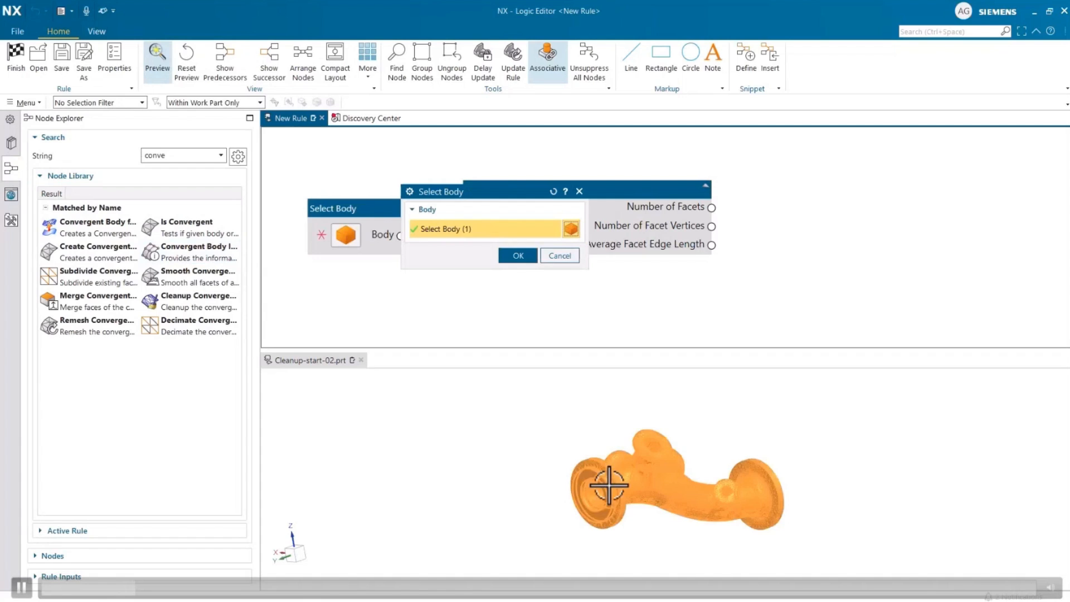
click(515, 256)
mouse_move(712, 211)
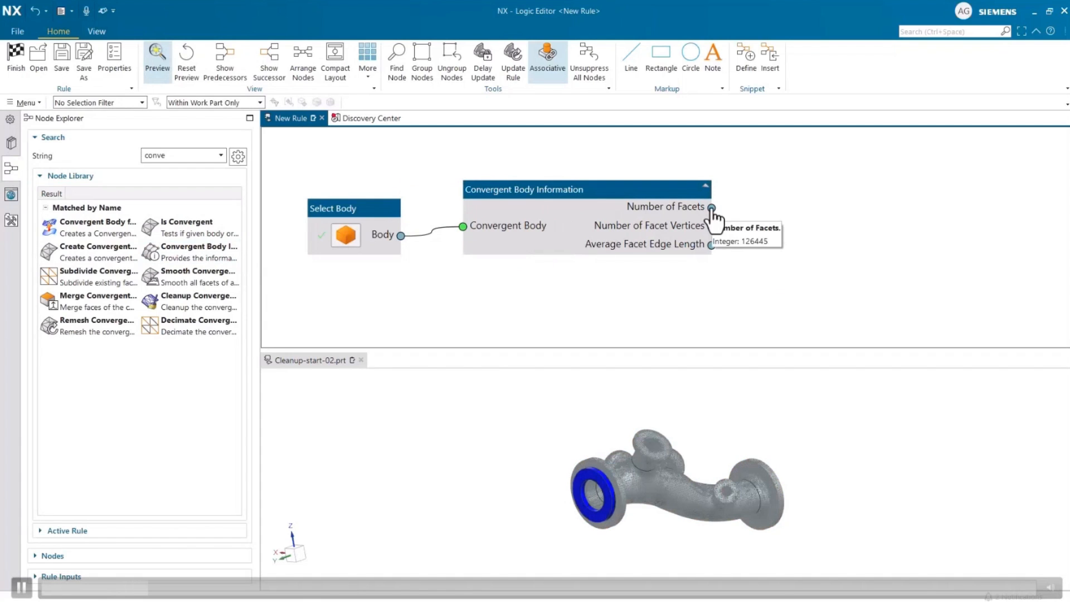
mouse_move(713, 245)
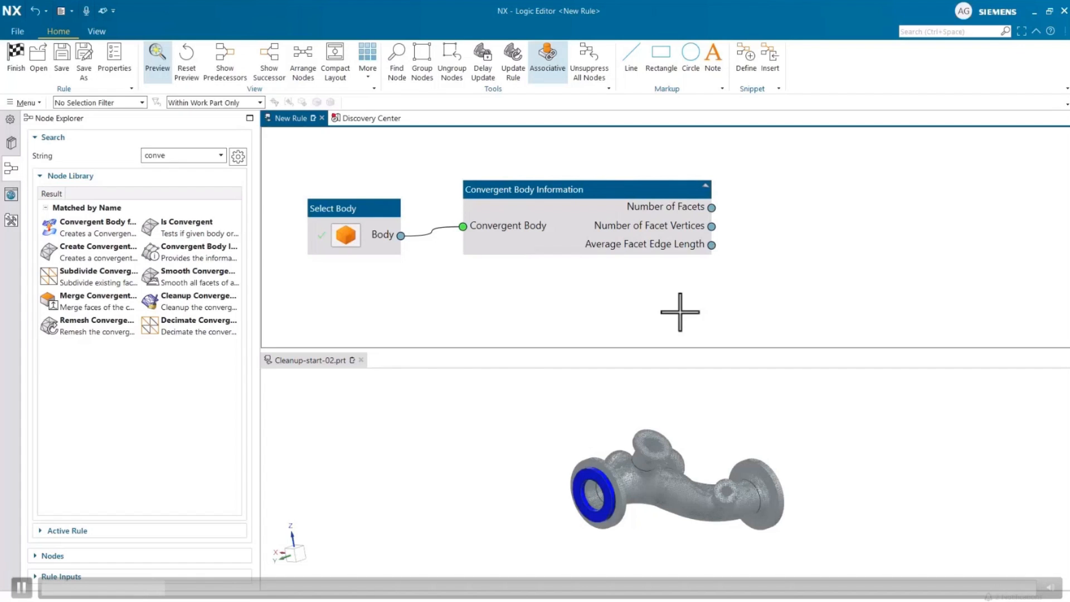
- Add a Cleanup Convergent Body node fed by the selected body, with input nodes for its parameters
double_click(215, 296)
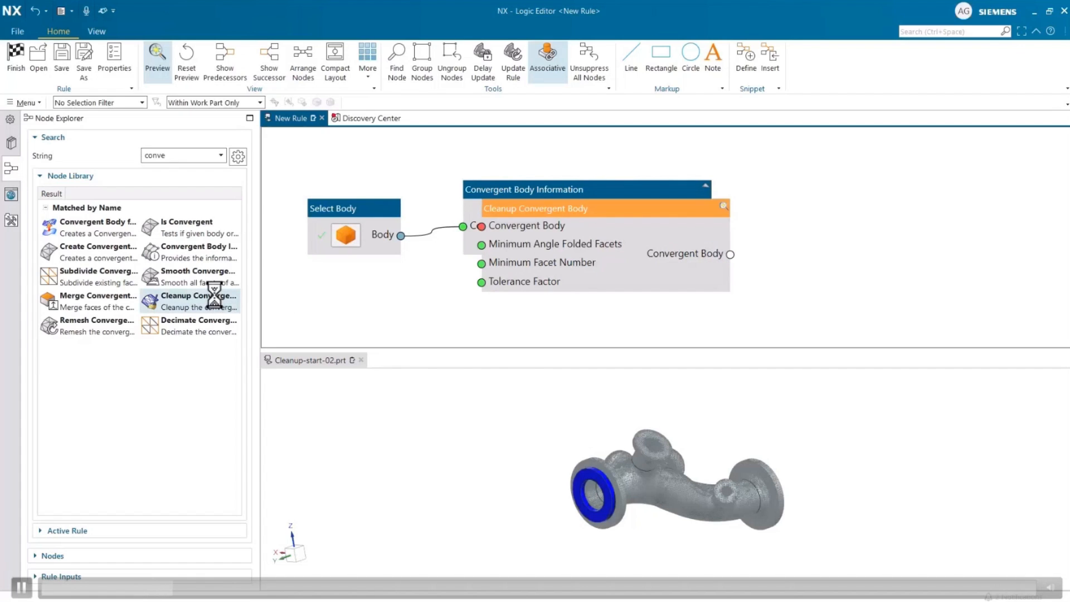
drag(640, 199, 736, 292)
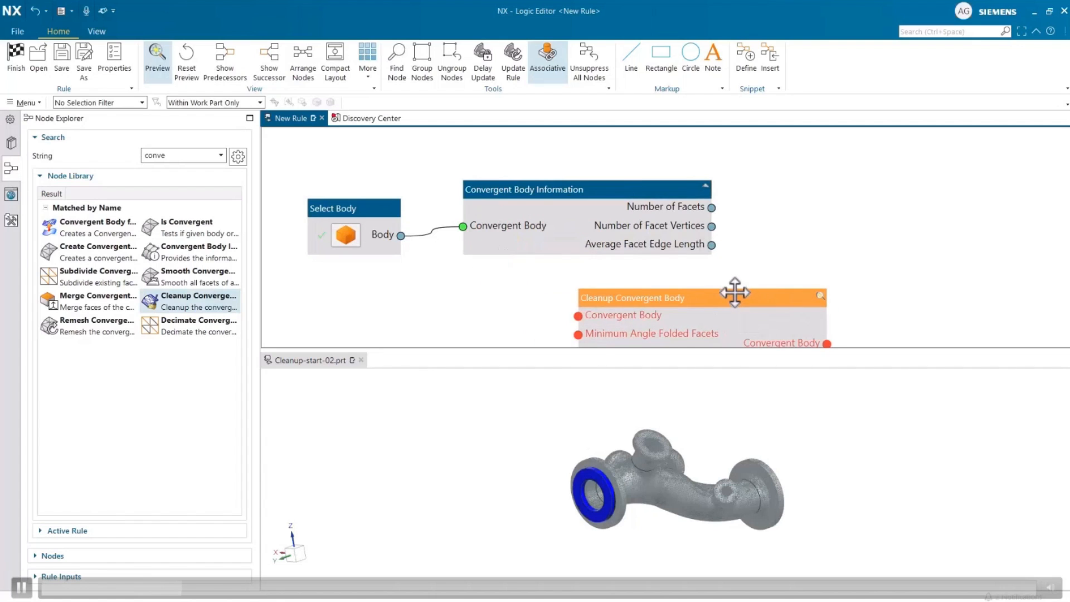
scroll(440, 181, down, 2)
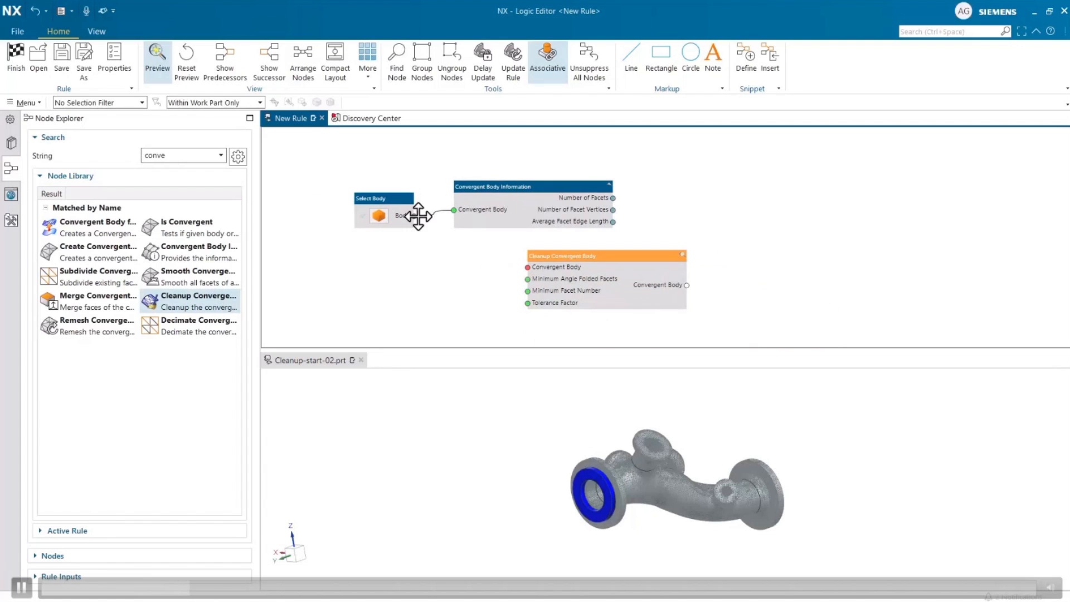
drag(420, 215, 527, 267)
click(549, 265)
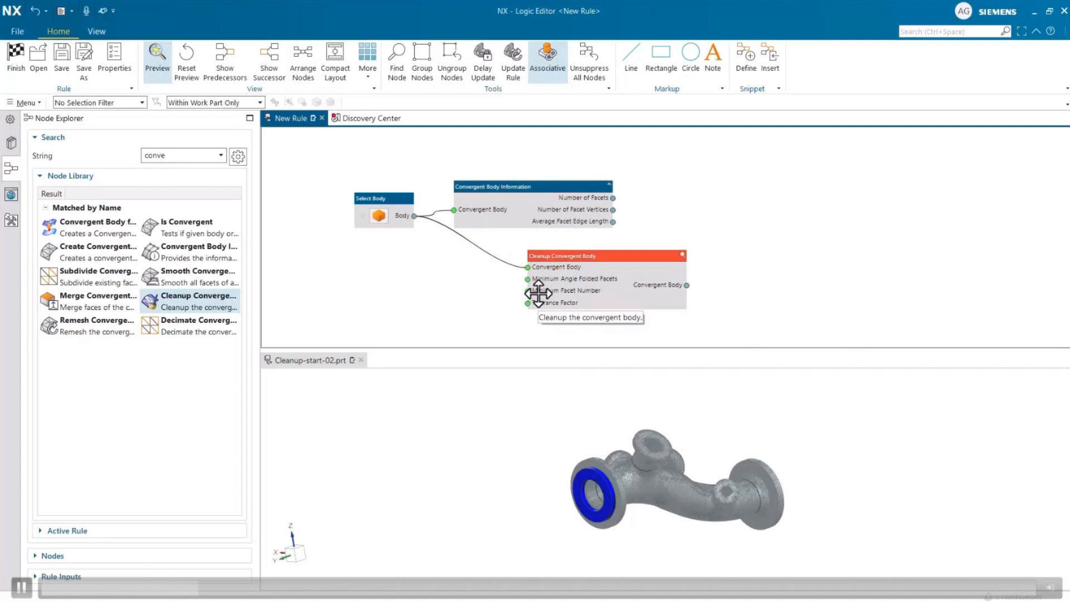
double_click(539, 291)
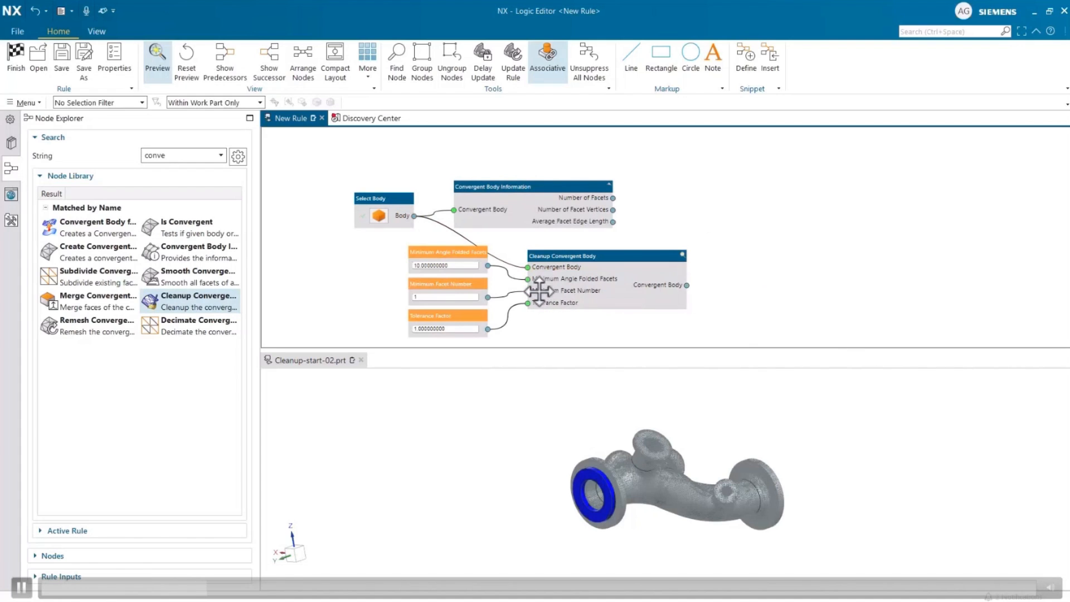
- Move the Convergent Body Information node aside and connect the cleanup node's output to it
click(595, 215)
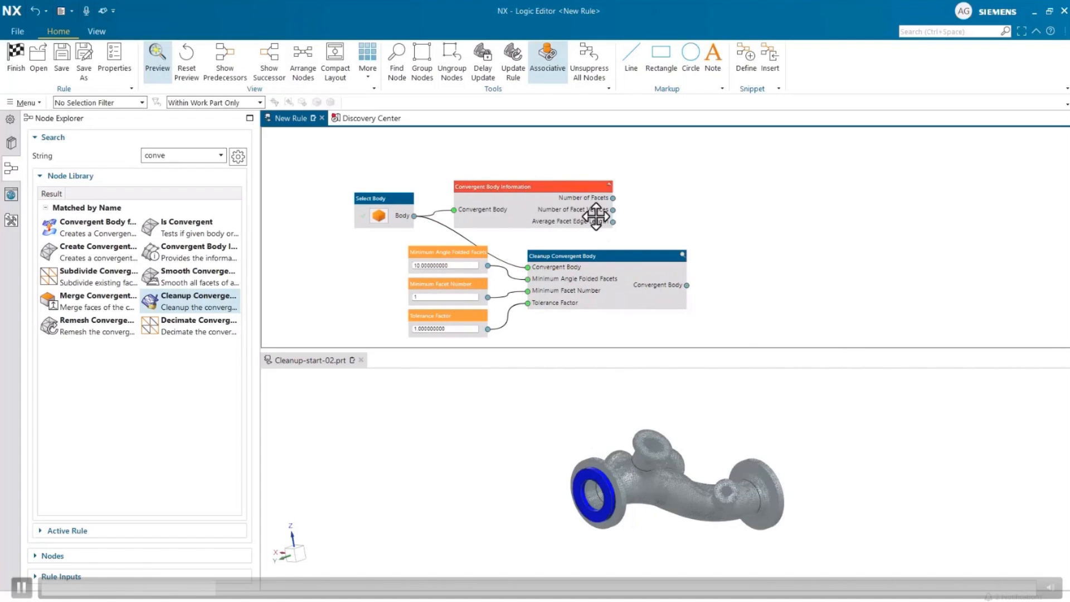
drag(560, 200, 811, 212)
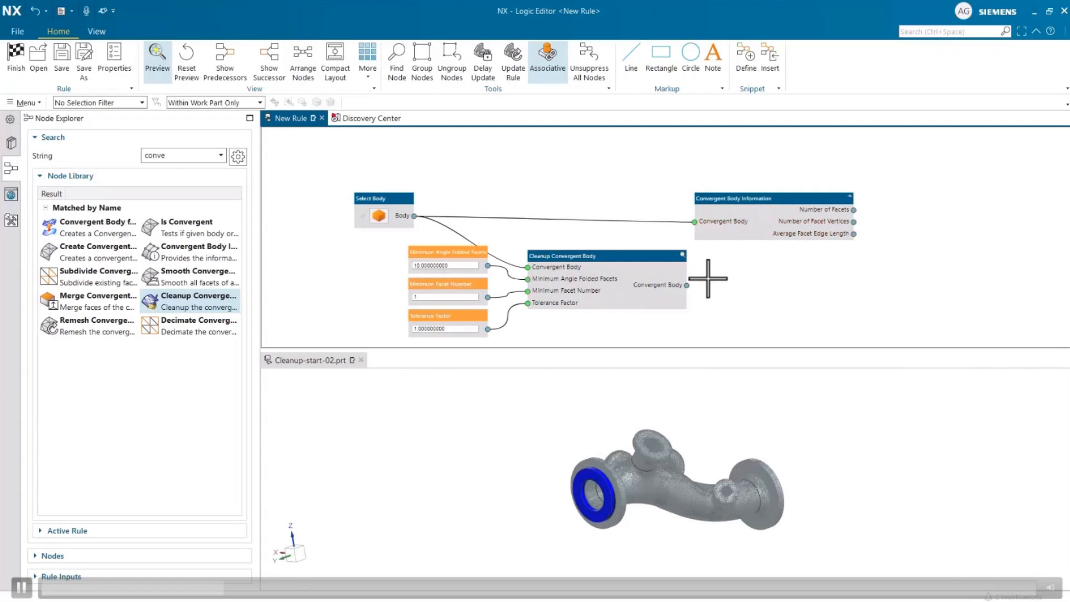
drag(687, 286, 695, 222)
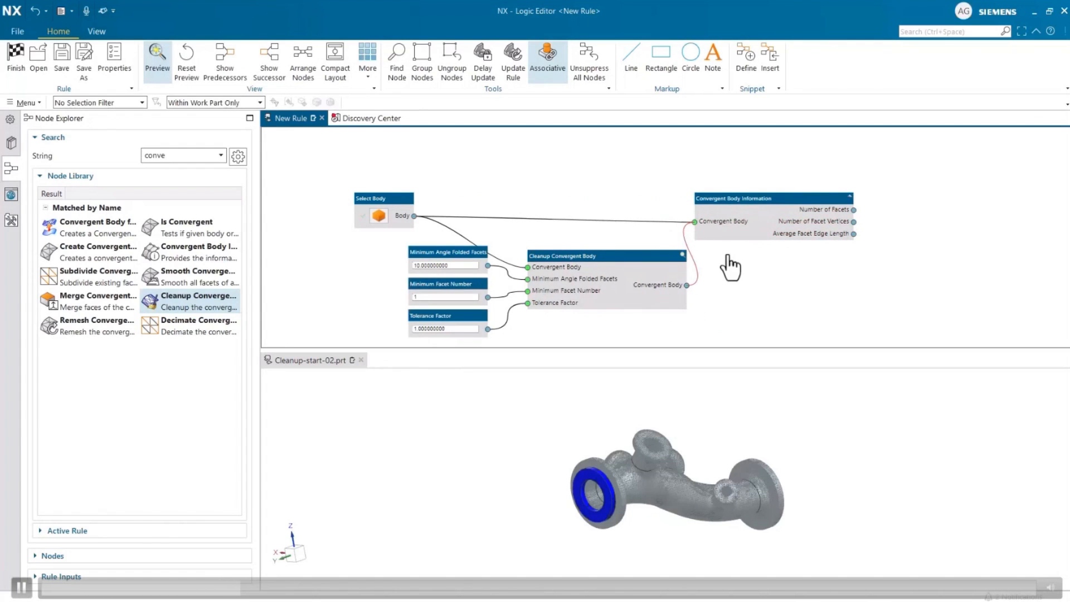
mouse_move(855, 211)
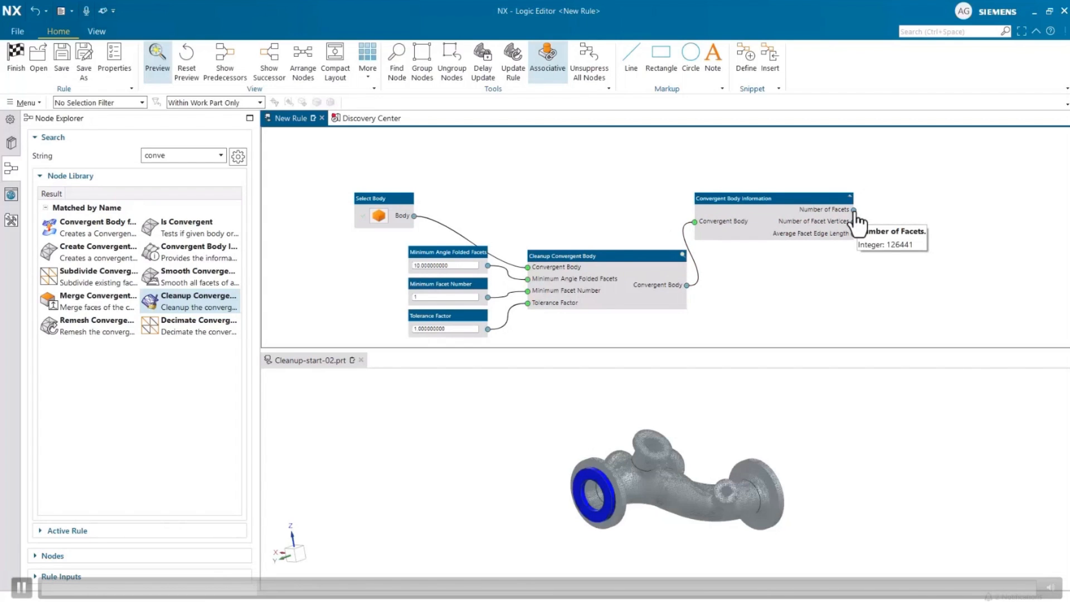
mouse_move(854, 241)
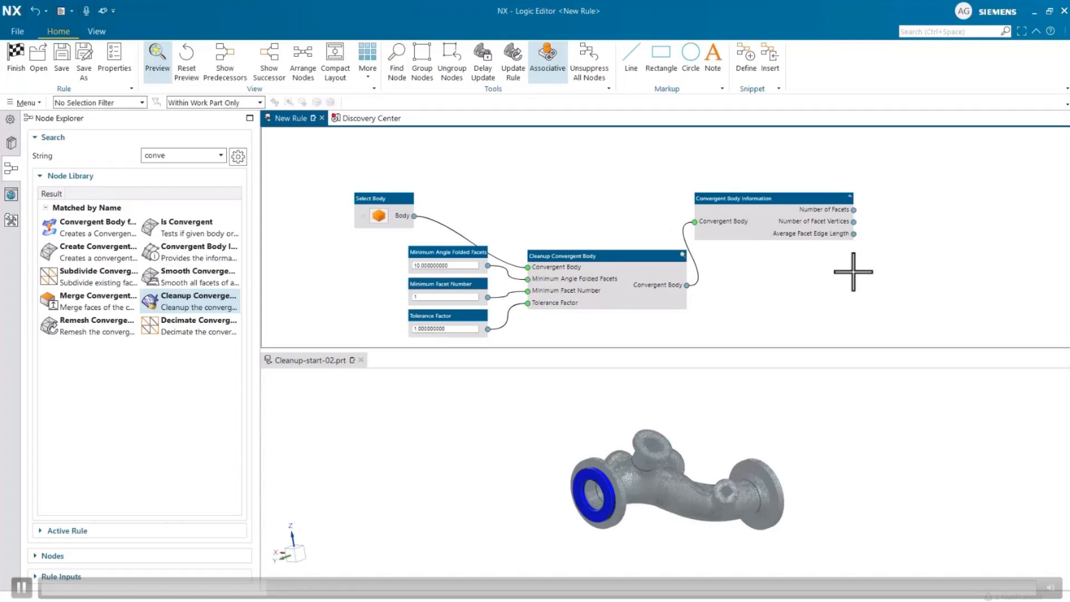
- Find and insert a Merge node into the rule
right_click(628, 169)
click(637, 178)
text(merge)
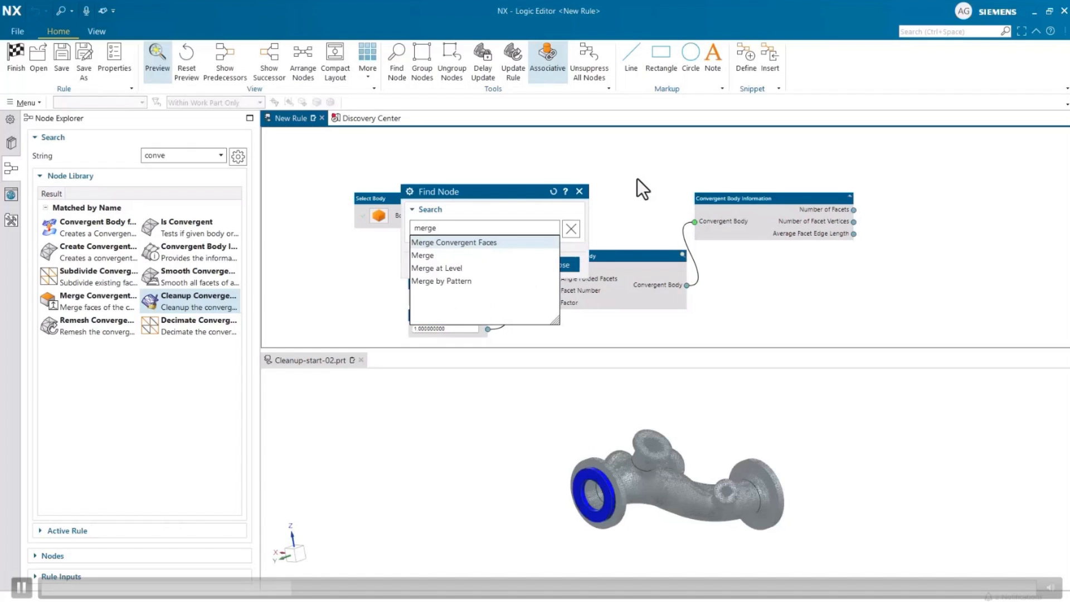
click(486, 254)
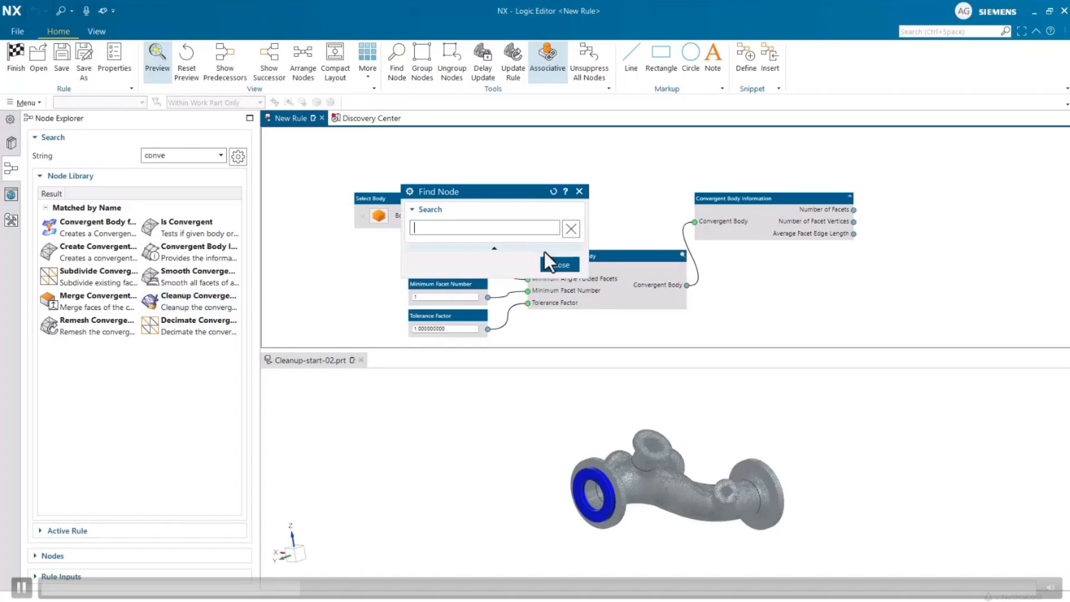
click(558, 266)
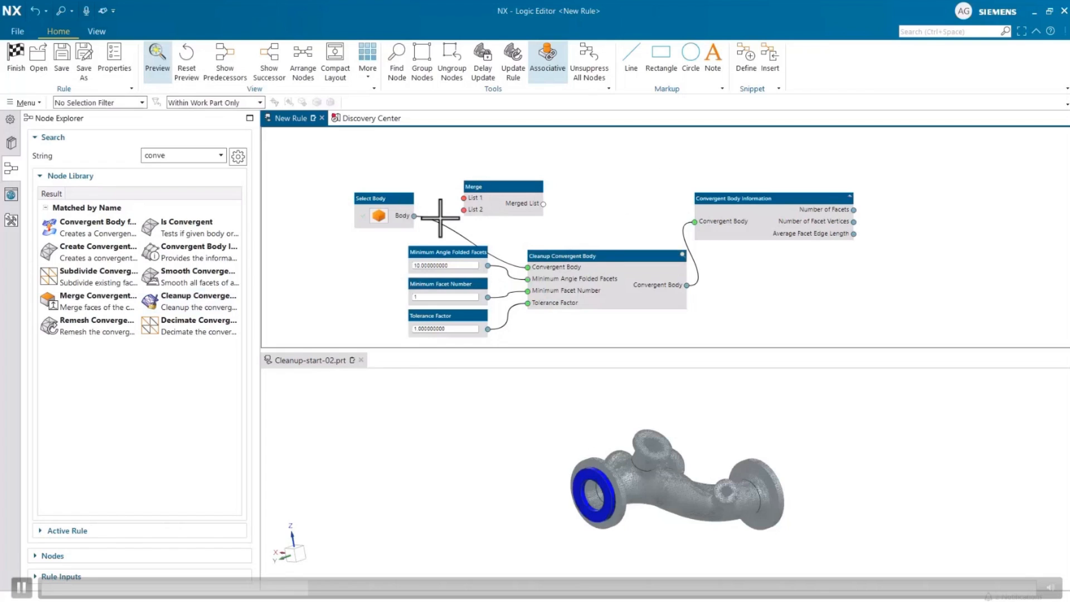
- Feed the original body and the cleaned body into the Merge lists, and connect the merged list to the information node
drag(414, 216, 926, 187)
drag(834, 256, 1043, 217)
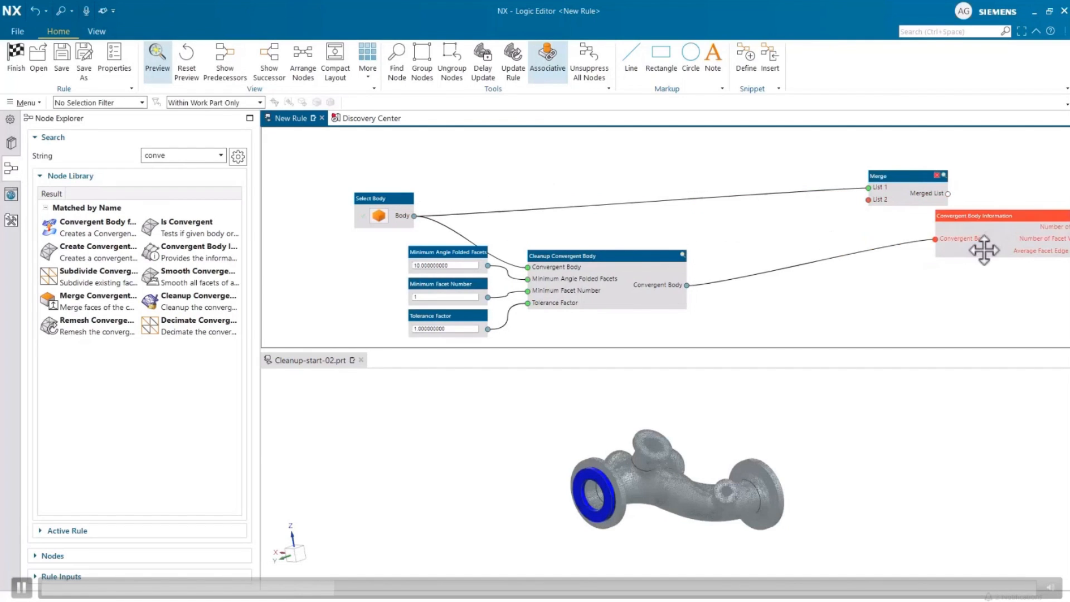
drag(687, 287, 871, 201)
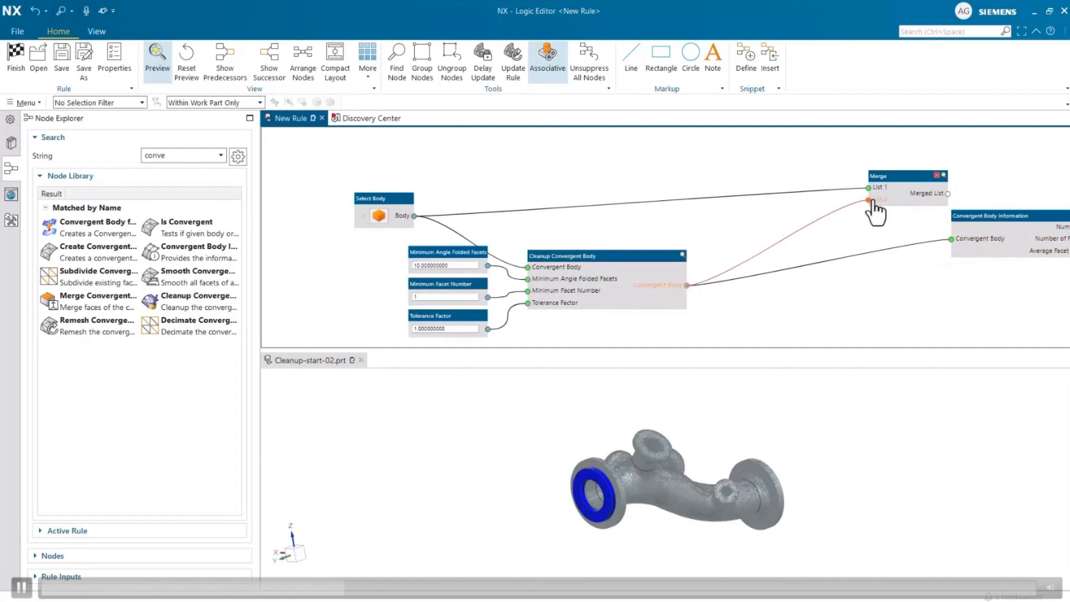
click(946, 192)
drag(948, 200, 951, 239)
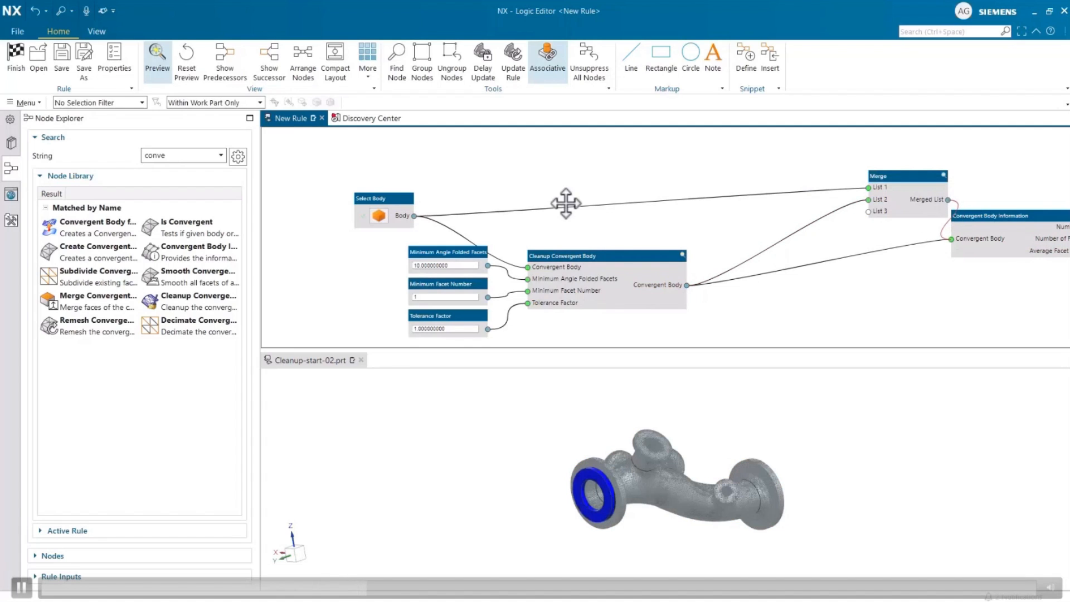
double_click(333, 165)
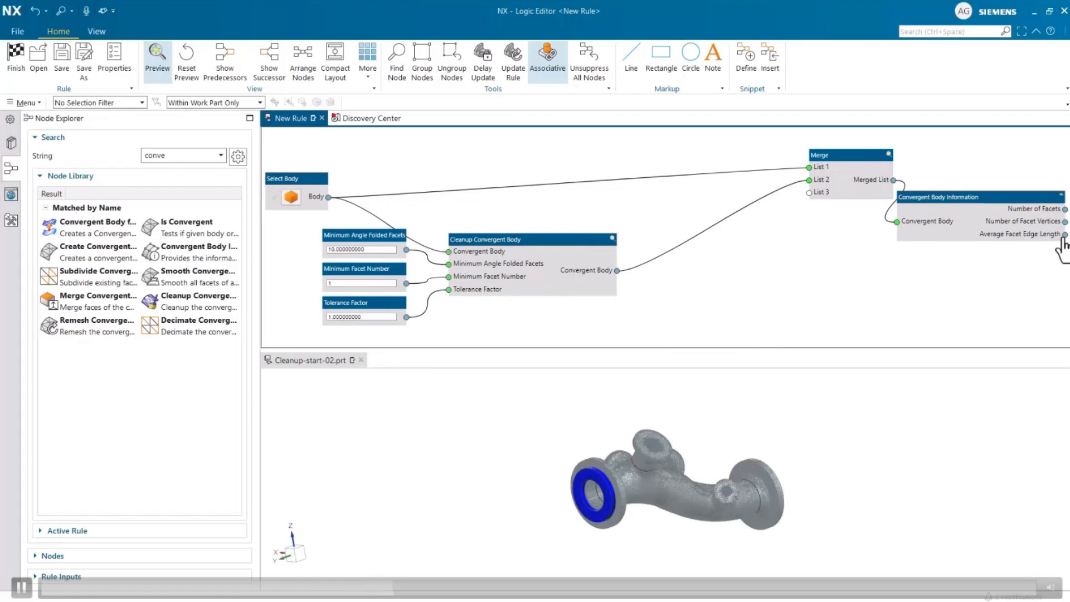
click(1064, 235)
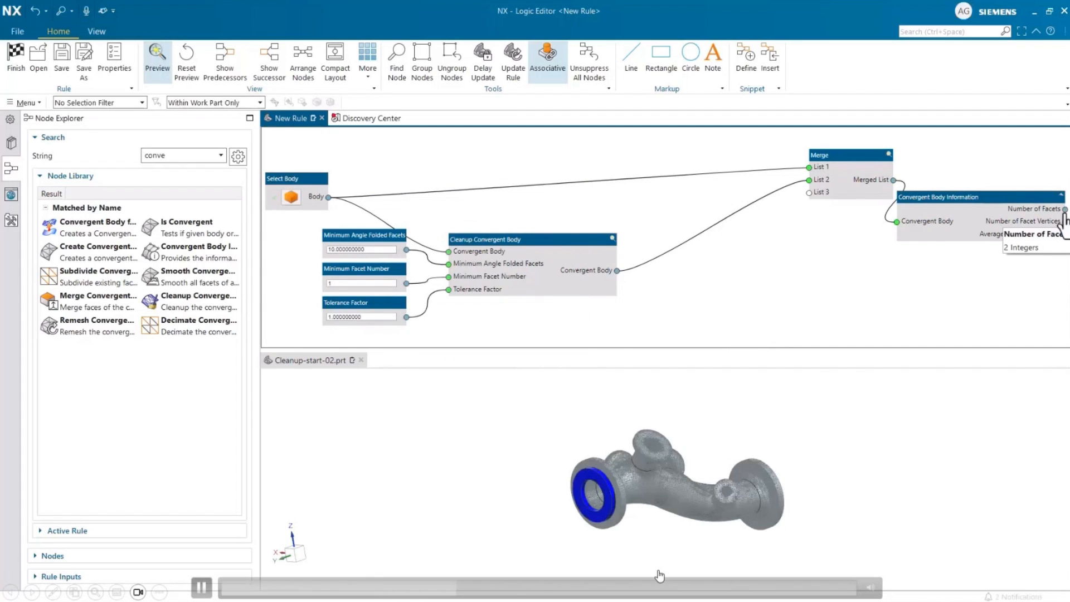
click(580, 589)
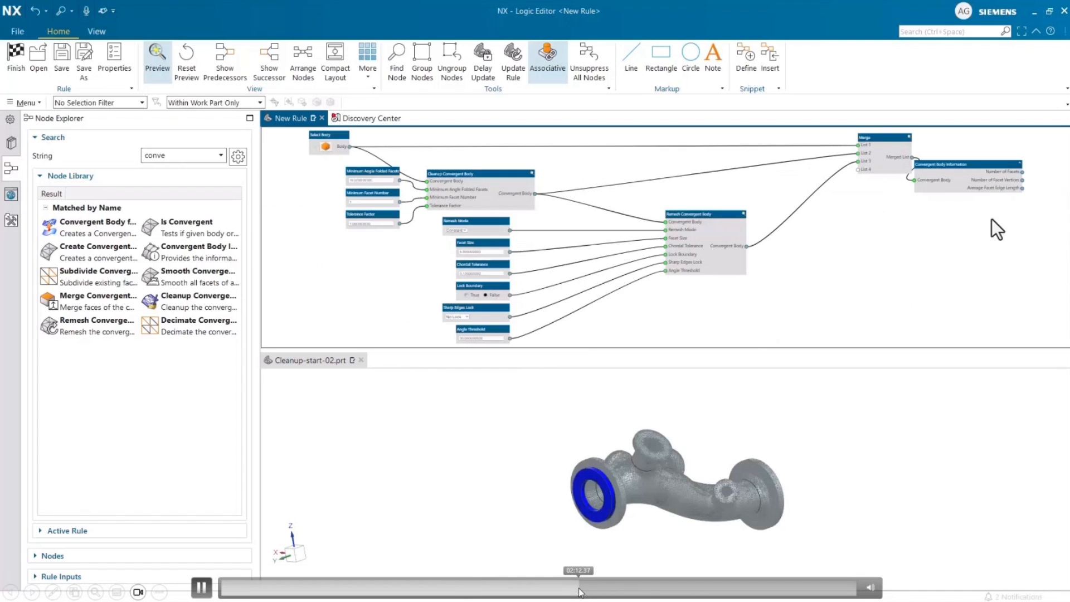
click(655, 588)
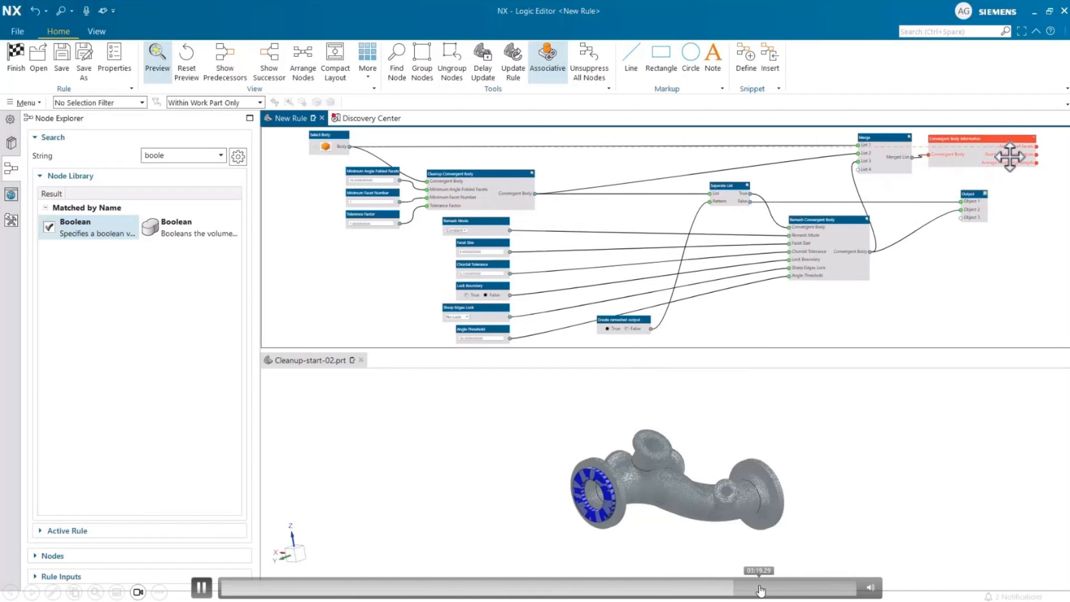
click(761, 590)
click(790, 588)
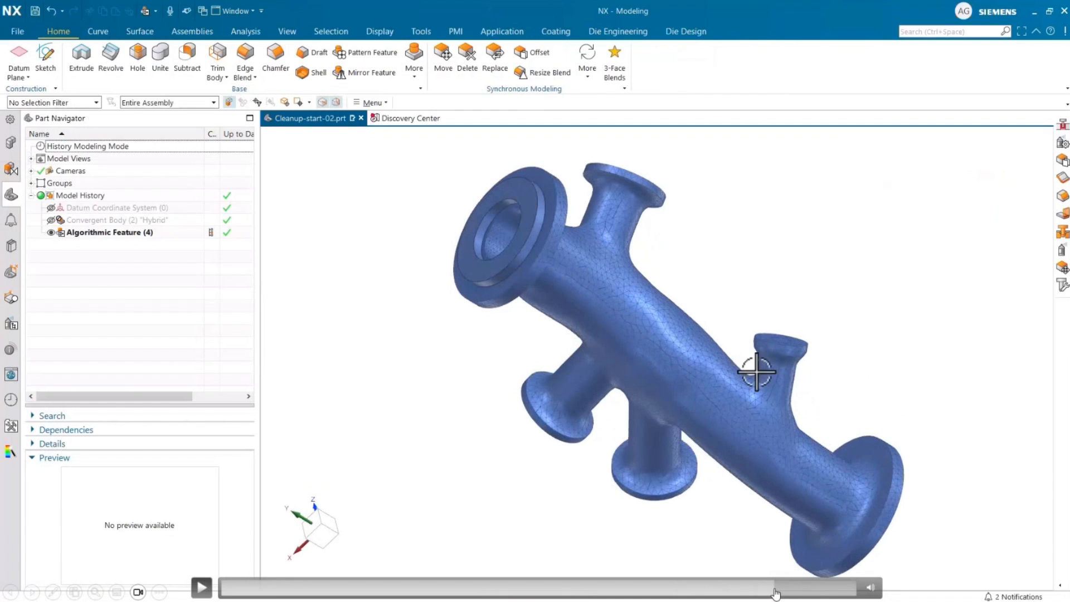
click(747, 593)
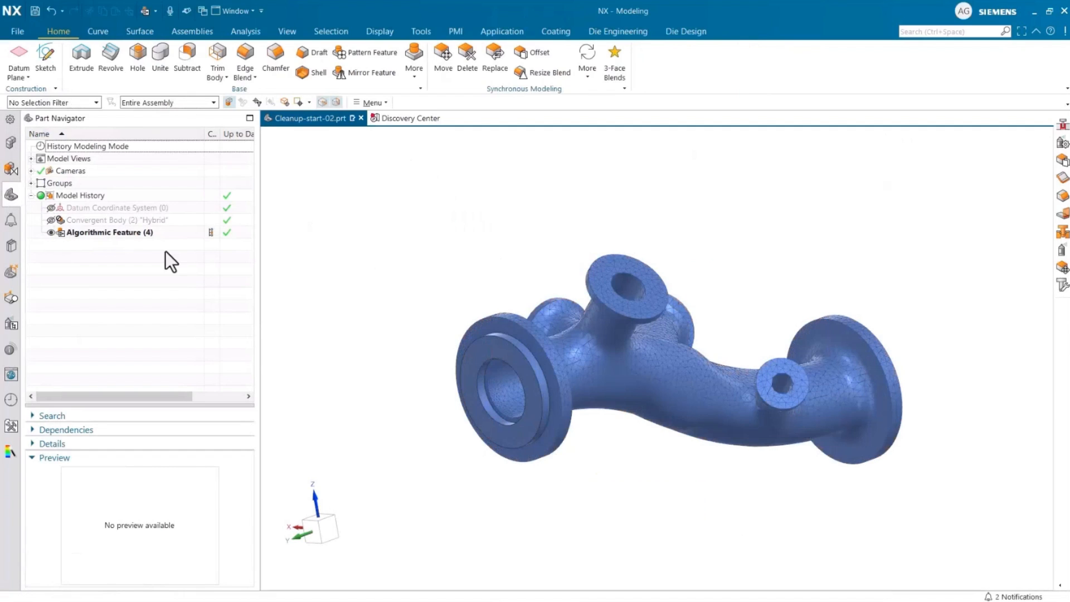
- Edit the Hybrid convergent body rule and switch the remesh mode to Variable
middle_drag(583, 388, 580, 332)
scroll(758, 383, up, 3)
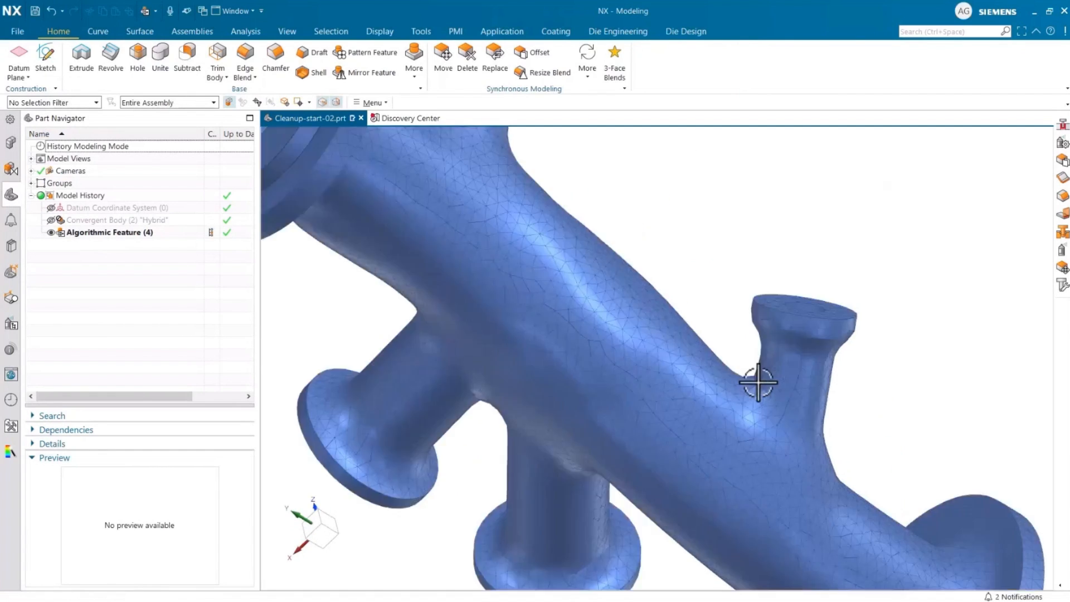
scroll(758, 382, up, 3)
double_click(107, 233)
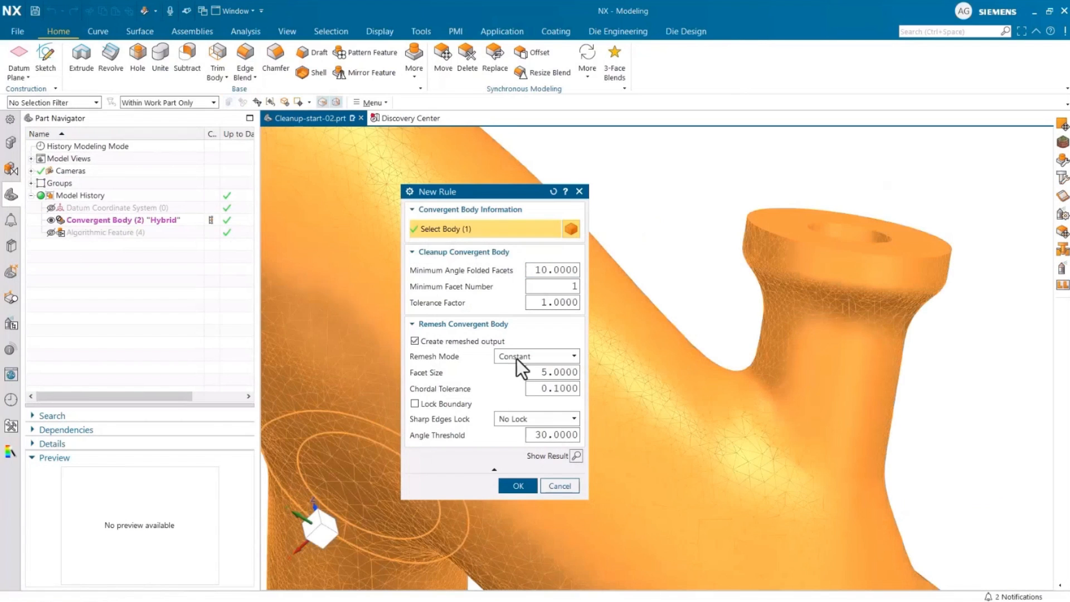
click(517, 359)
click(517, 380)
- Set the remesh chordal tolerance to 0.03 and the facet size to 10, then apply the rule and fit the view
double_click(567, 392)
text(0.03)
key(Return)
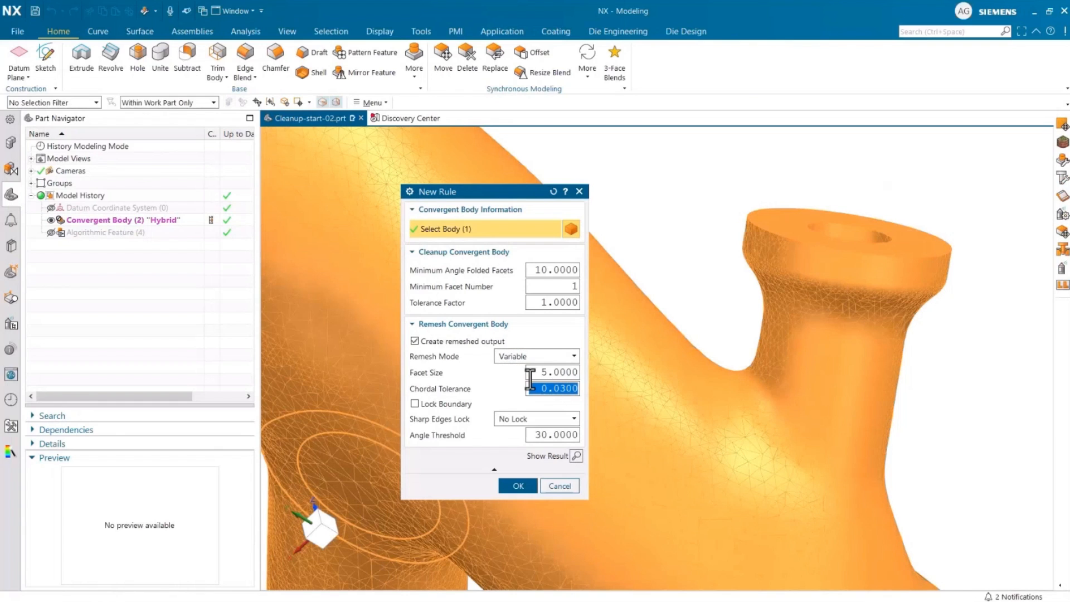
double_click(555, 373)
text(10)
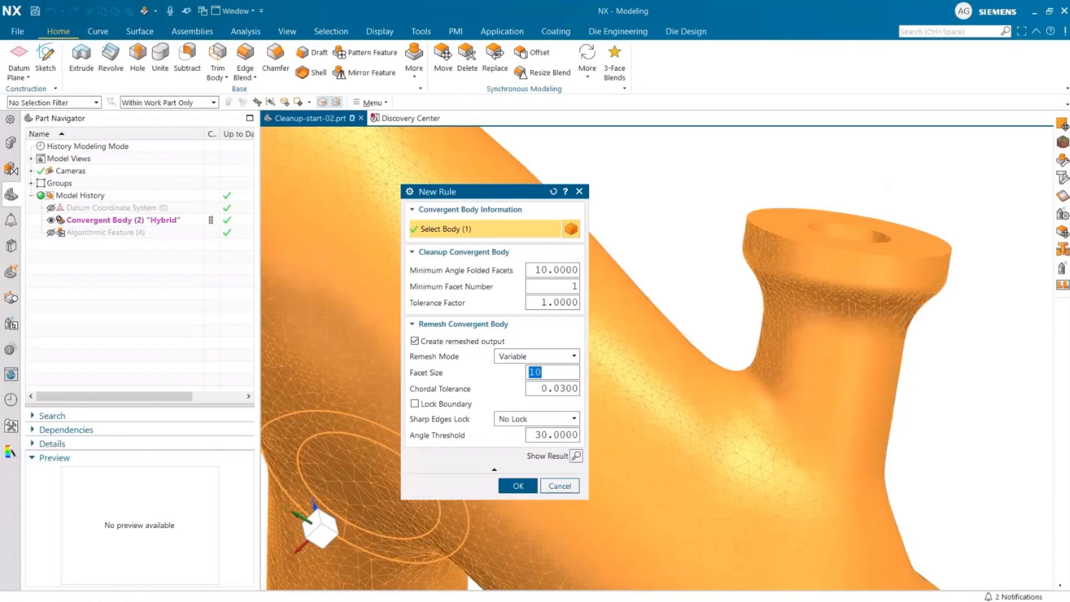
click(510, 482)
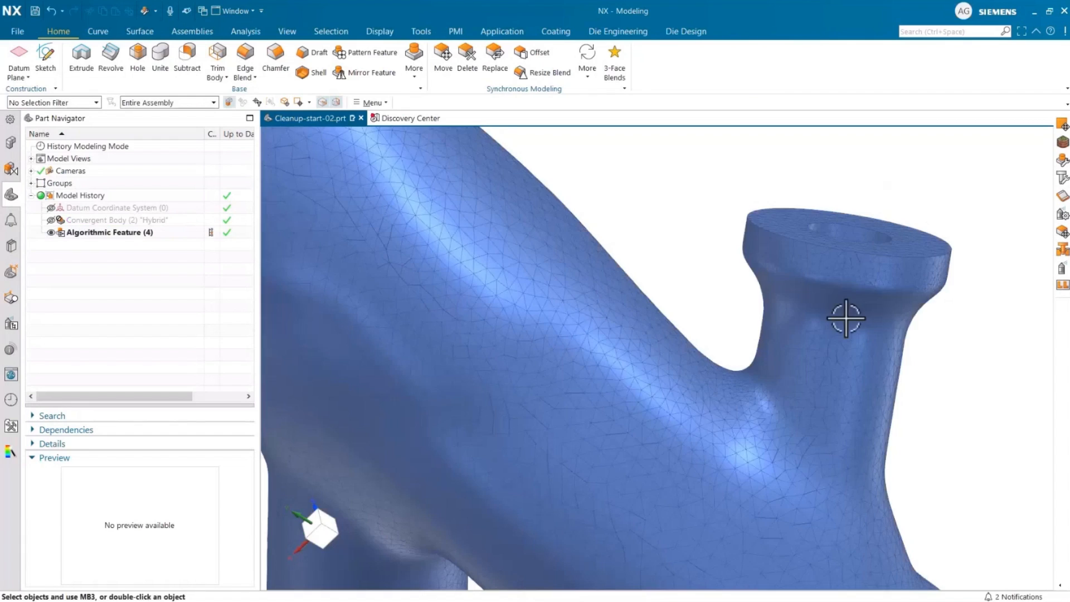
key(ctrl+f)
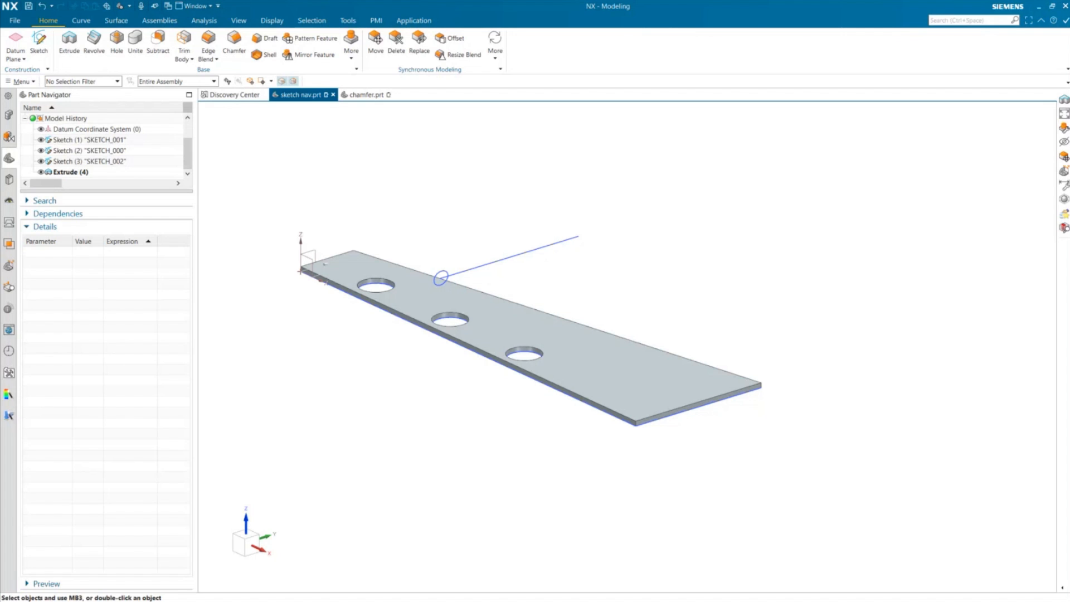
- Switch to the web browser, maximize it, and browse the PROLIM Global Corporation YouTube channel page
drag(1069, 290, 413, 26)
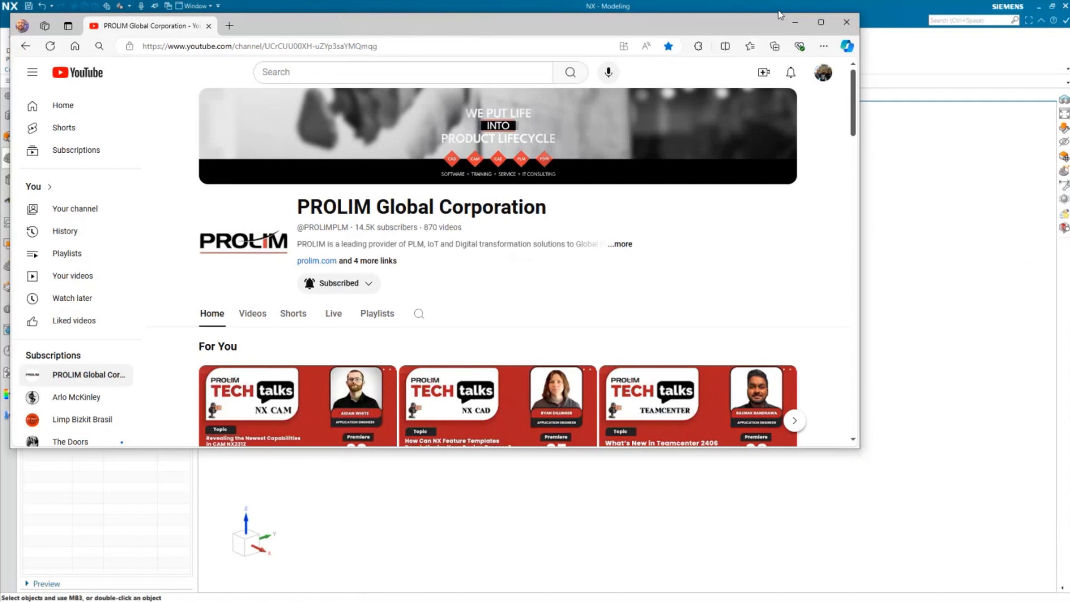
click(823, 25)
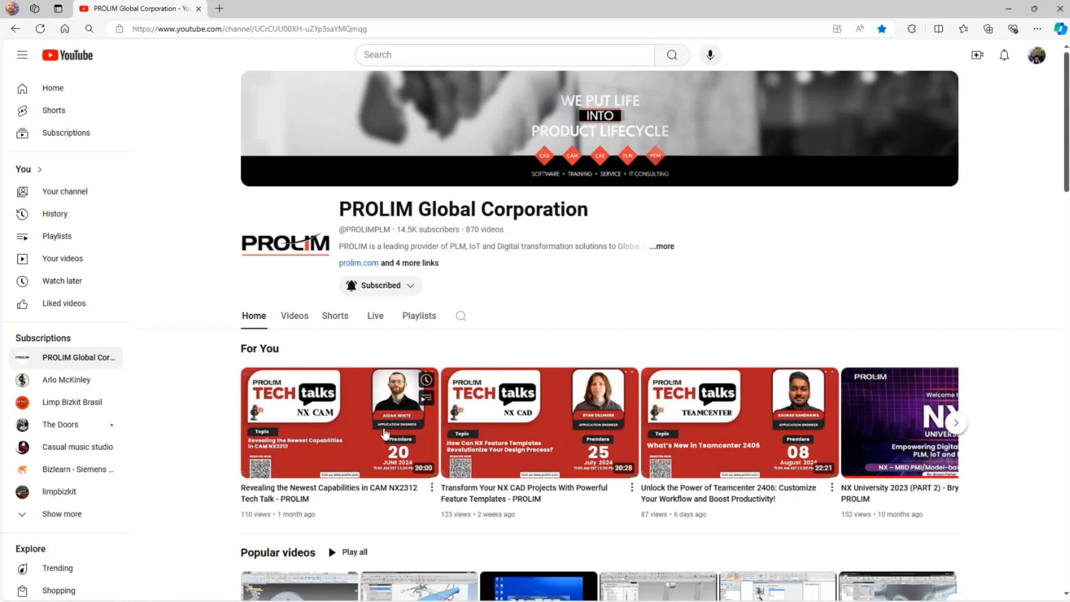
scroll(249, 384, down, 6)
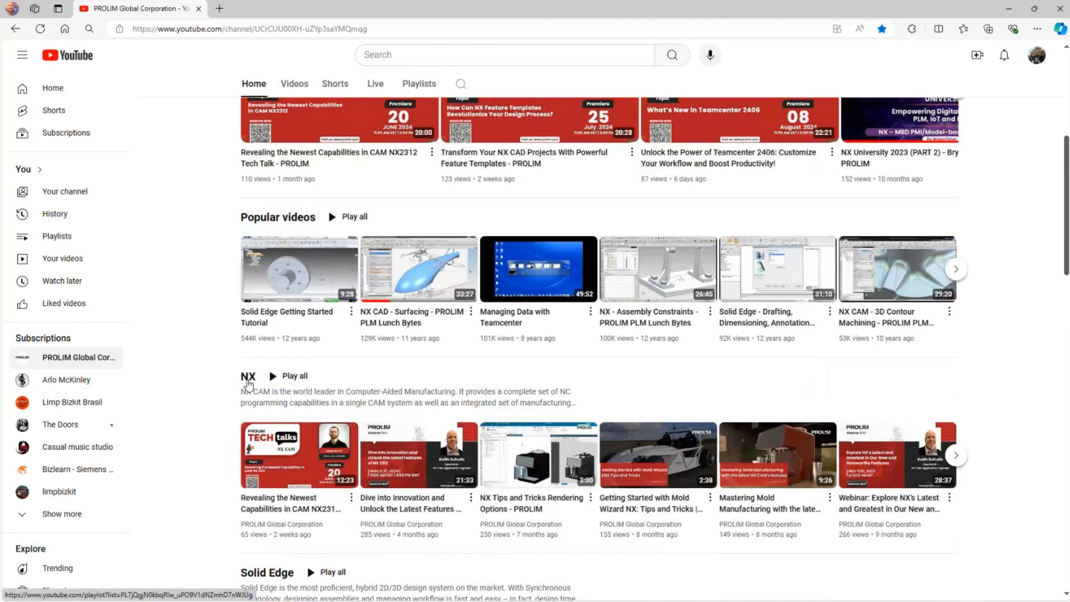
scroll(248, 383, down, 1)
scroll(249, 383, down, 10)
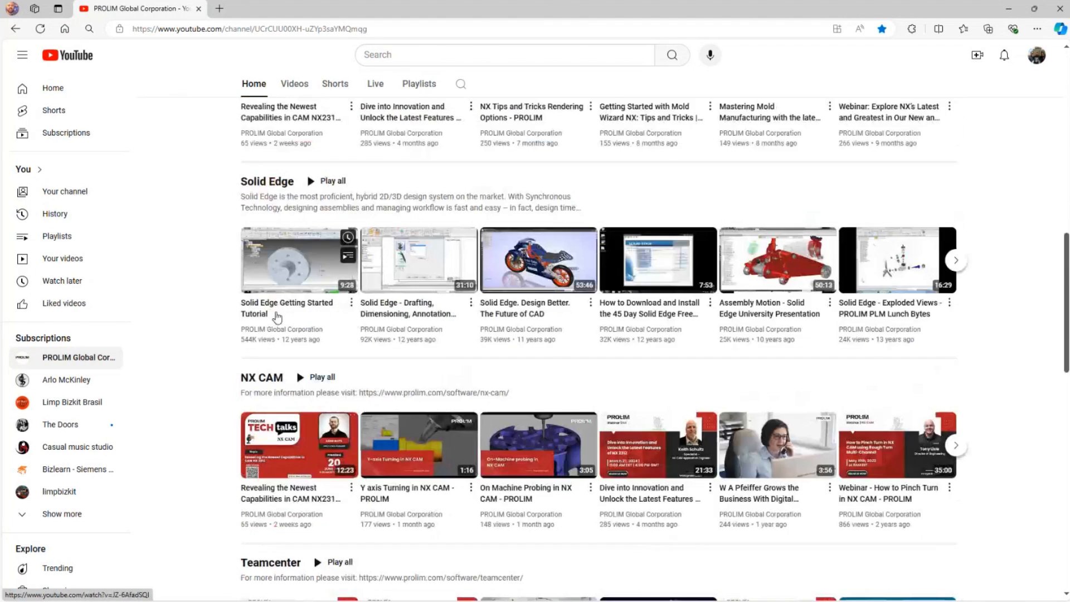
scroll(268, 357, down, 4)
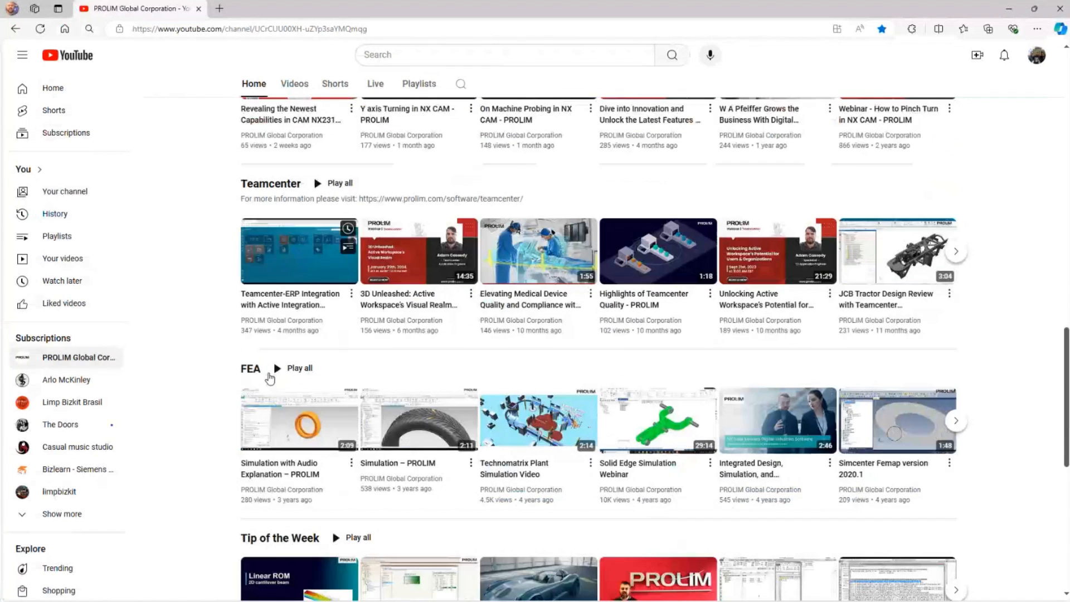
scroll(271, 379, up, 1)
scroll(270, 378, up, 15)
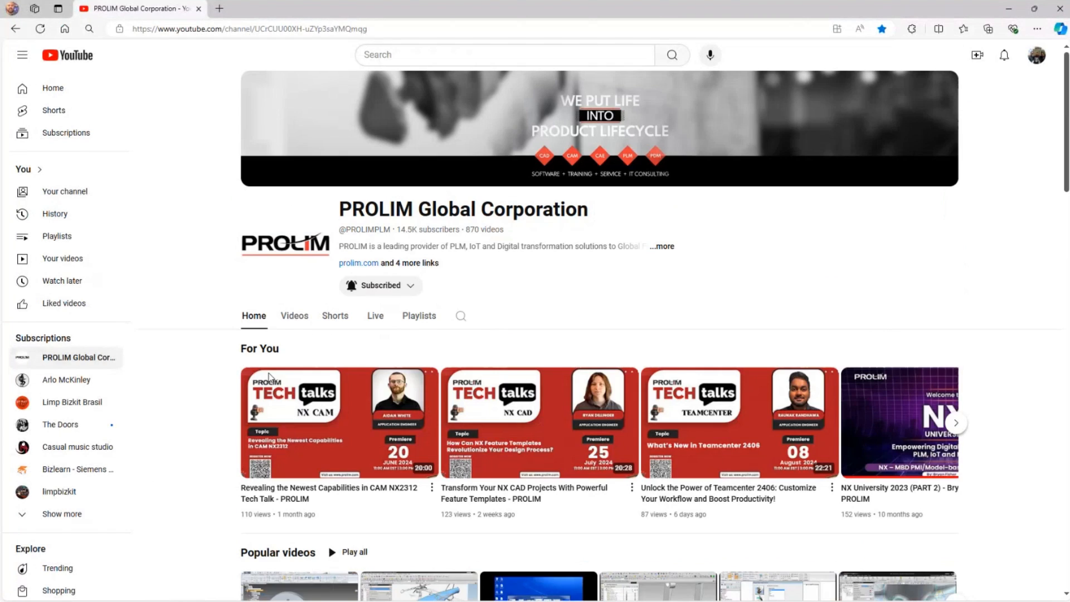
- Search the channel's videos for "nx mbd" and scroll through the results
click(461, 317)
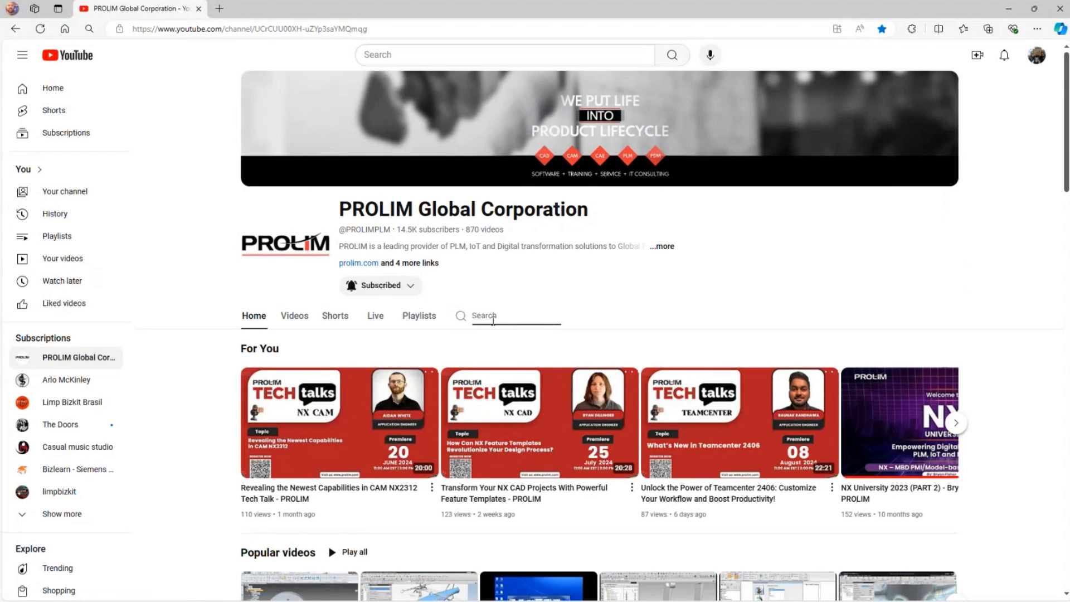
text(nx mbd)
key(Return)
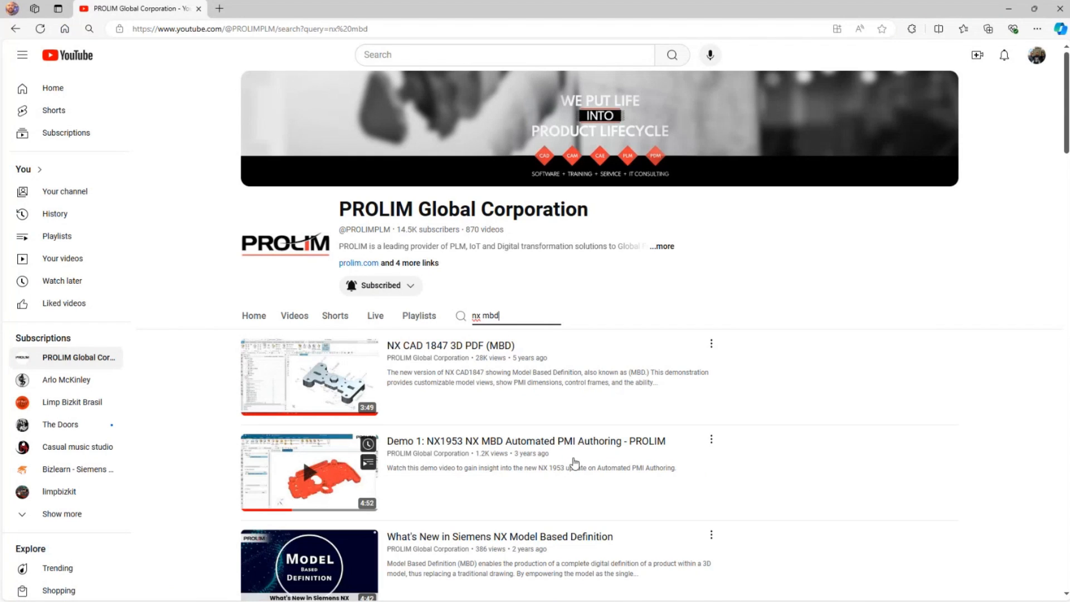
scroll(575, 462, down, 6)
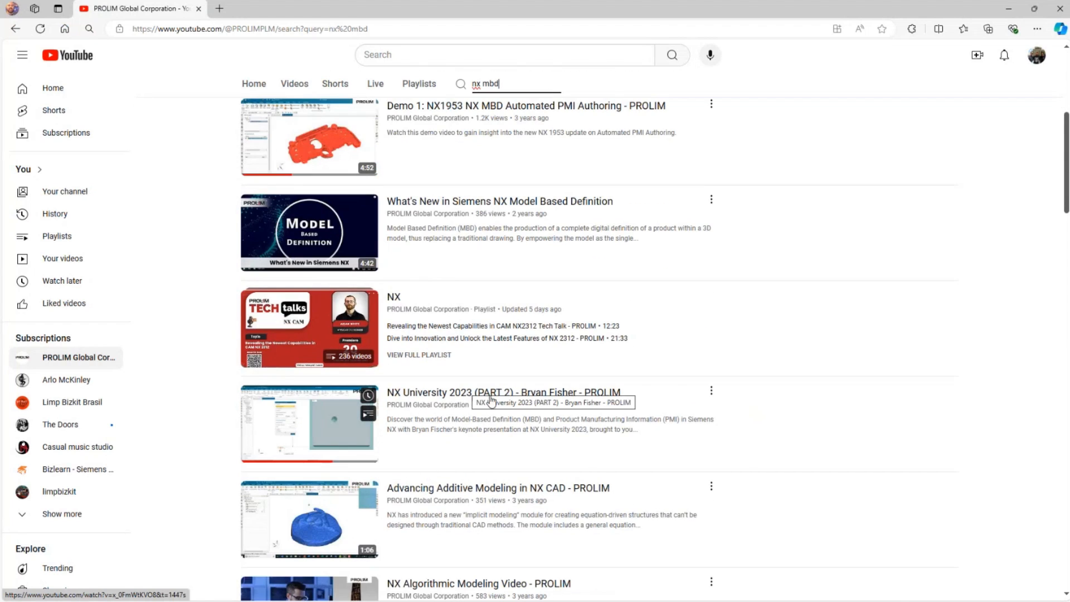
mouse_move(328, 441)
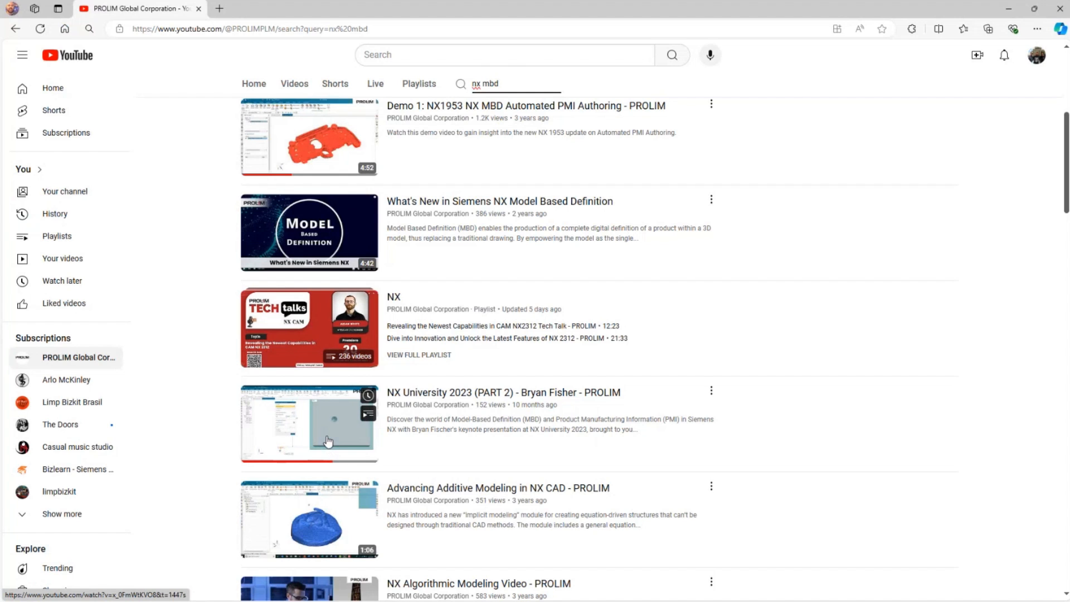
scroll(688, 182, up, 6)
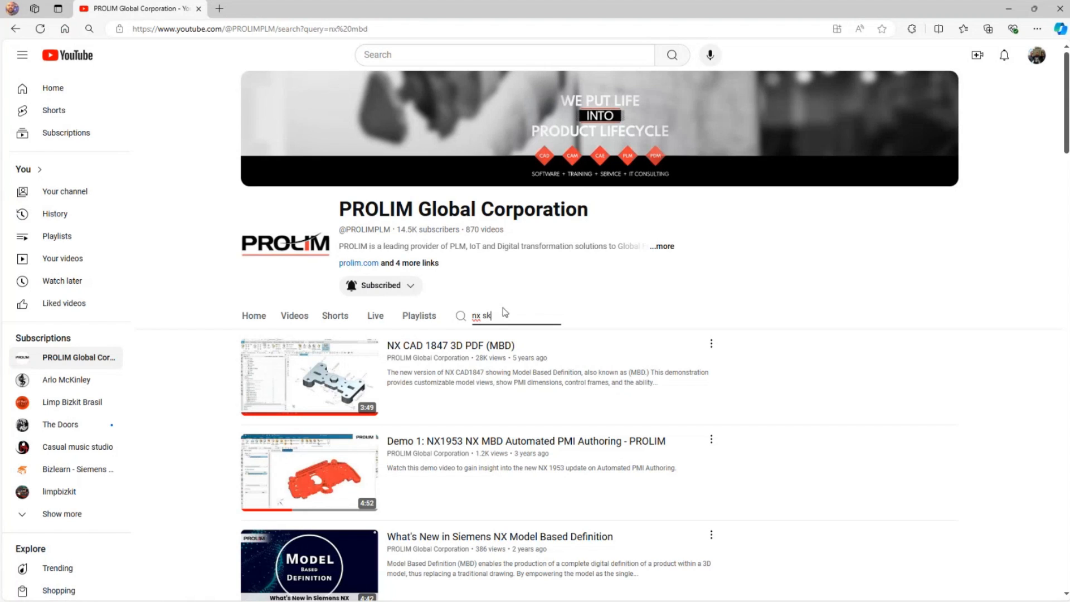
- Change the channel search to "nx sketch" and scroll through the matching videos
text(h)
key(Return)
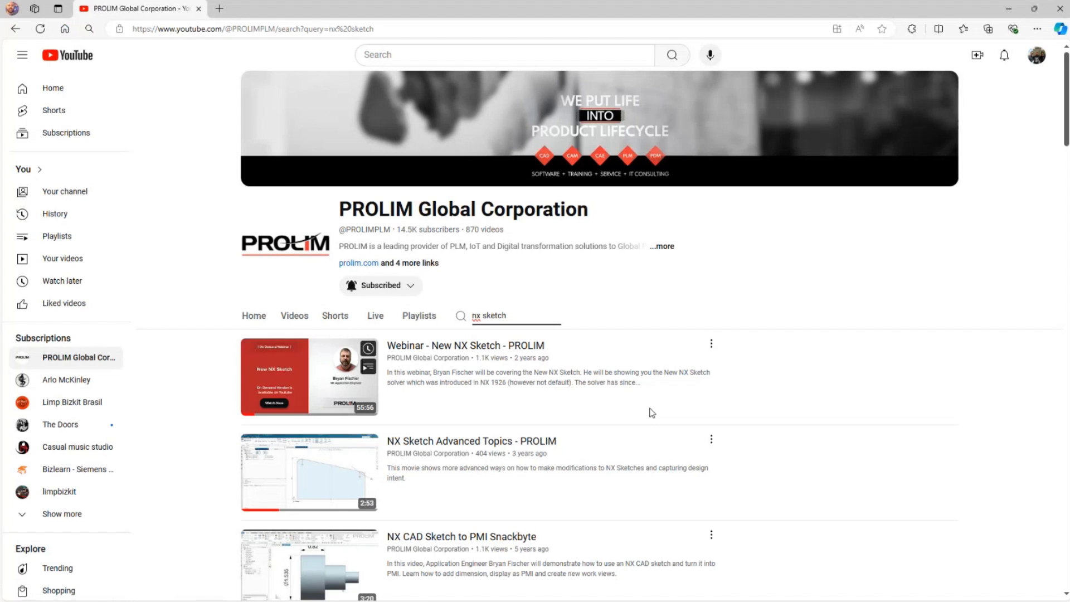
scroll(652, 412, down, 3)
scroll(651, 413, down, 5)
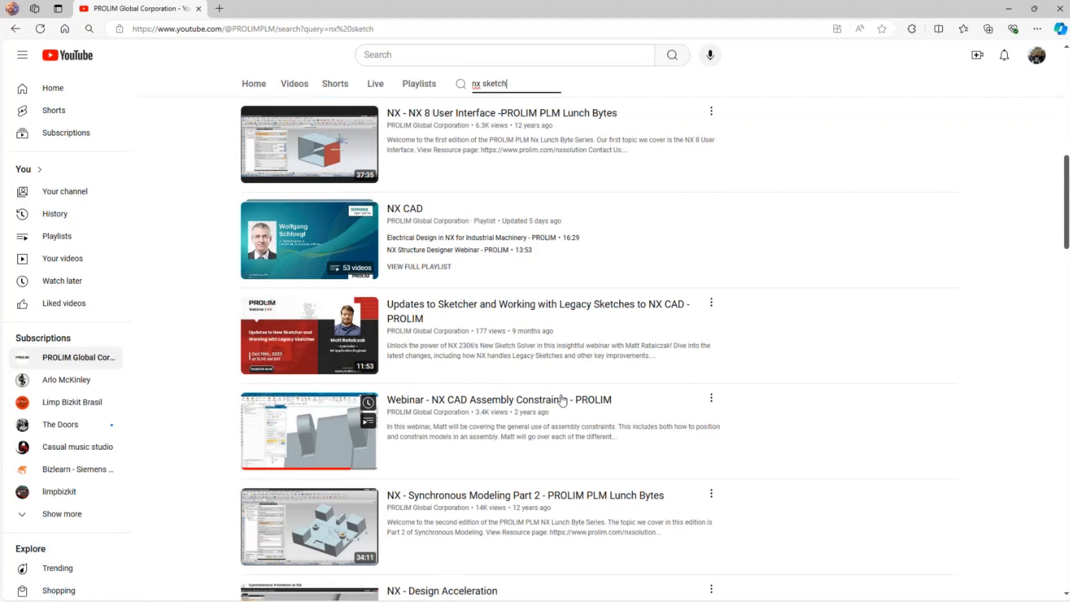
scroll(506, 363, down, 2)
scroll(509, 362, down, 8)
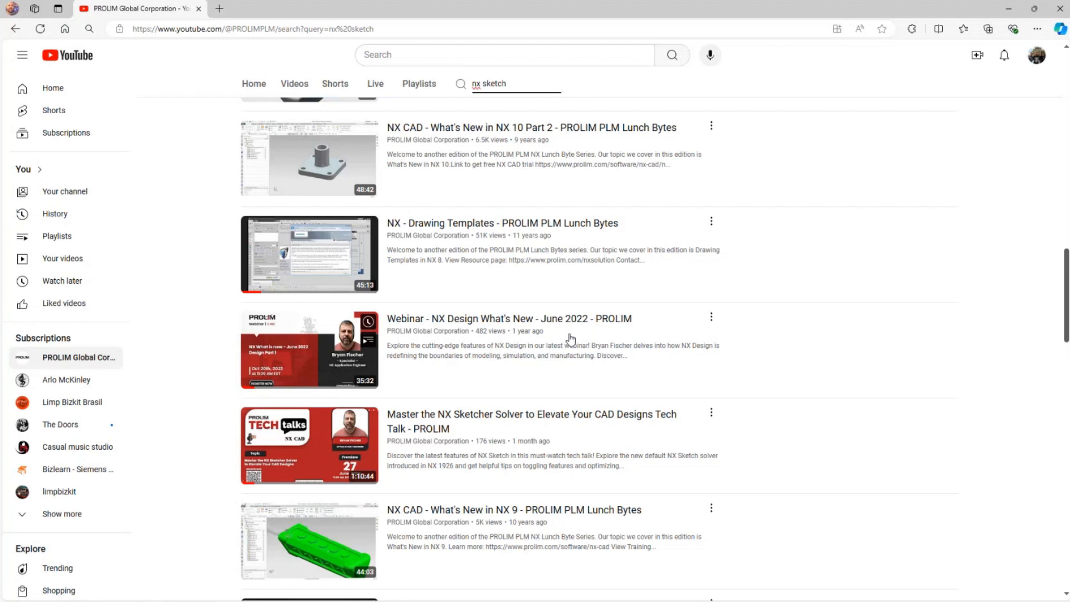
scroll(571, 337, up, 15)
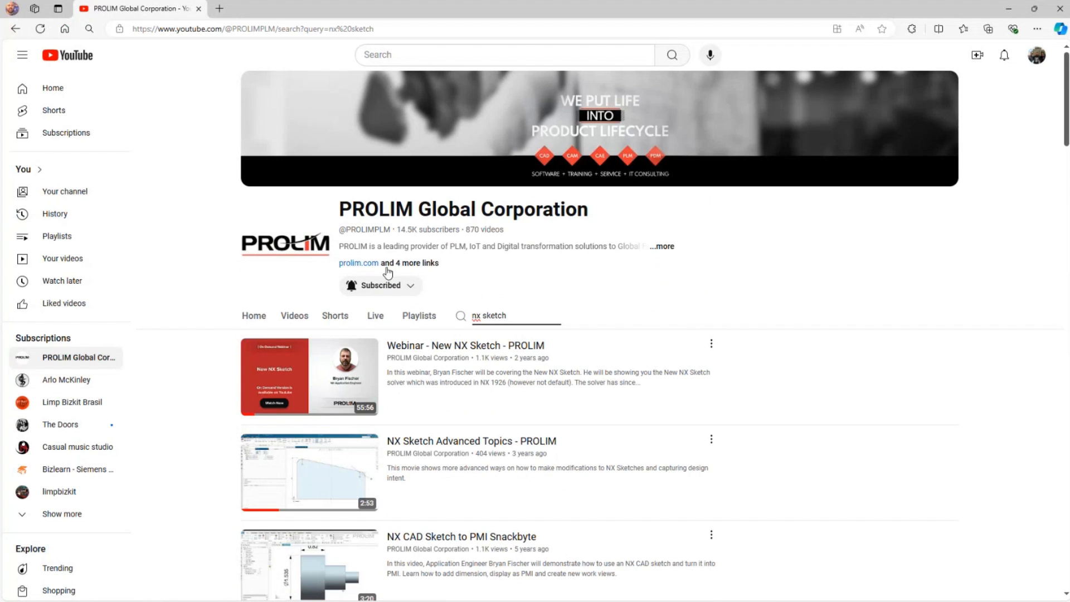
- Minimize the browser, return to NX, and collapse the Details section so the full model history shows
click(1010, 9)
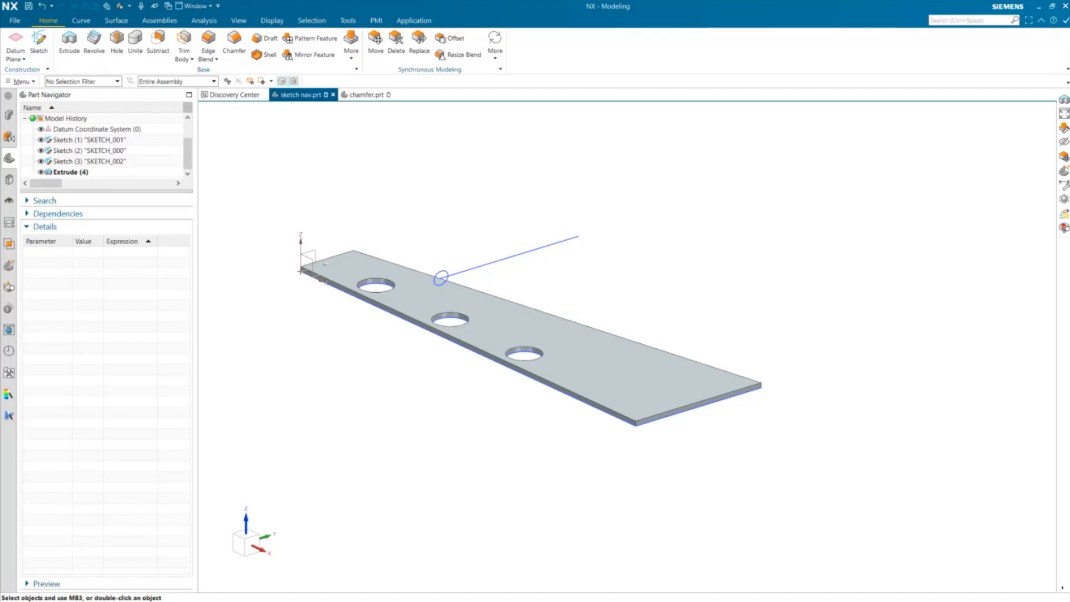
click(84, 227)
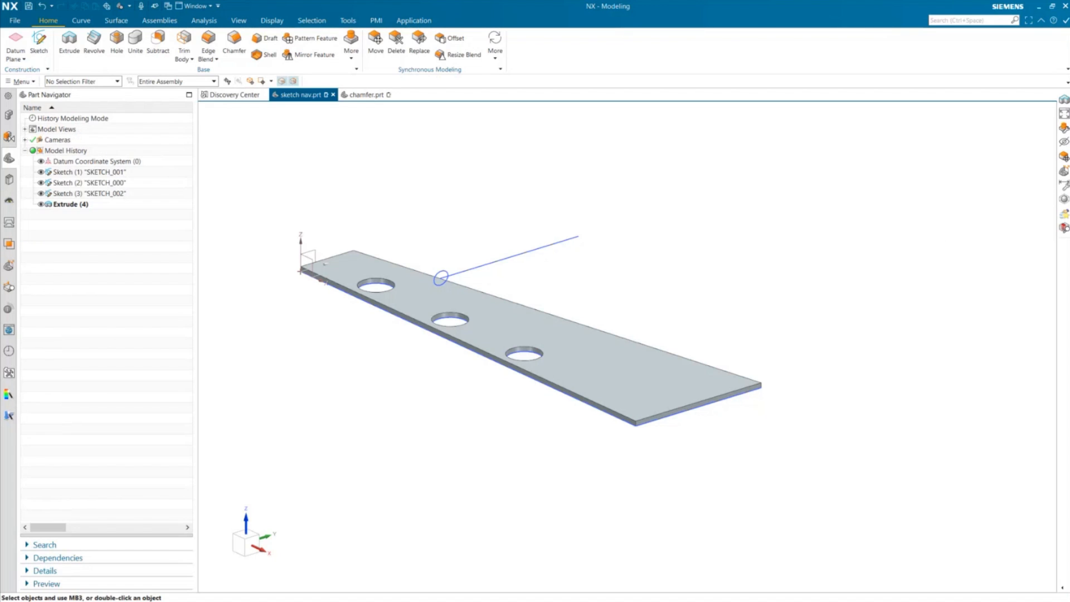